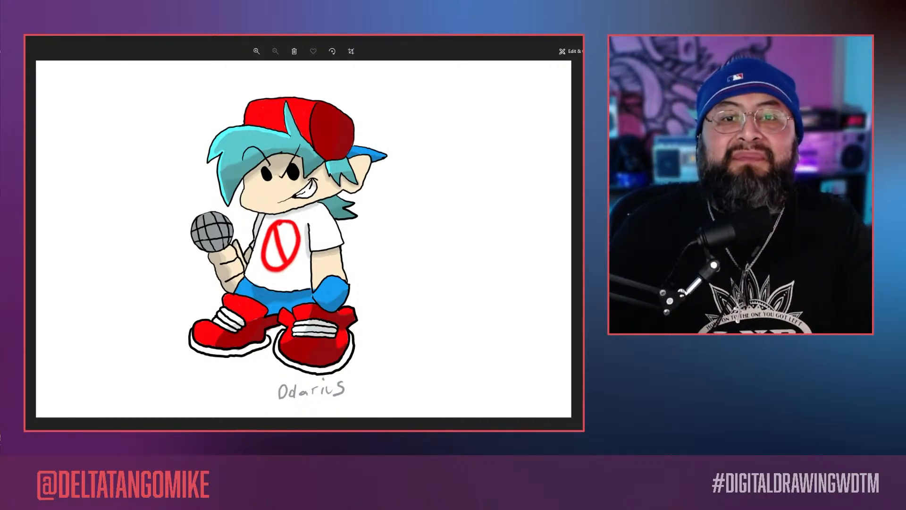
Step: View the fish artwork Page 13.jpg from the Pages folder, closing the viewer and the folder when done
key("alt+F4")
left_click(423, 304)
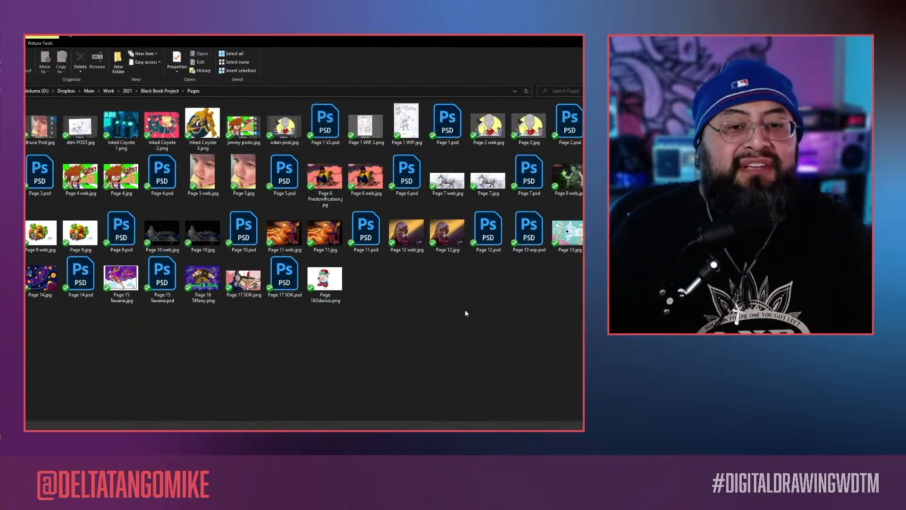
double_click(566, 236)
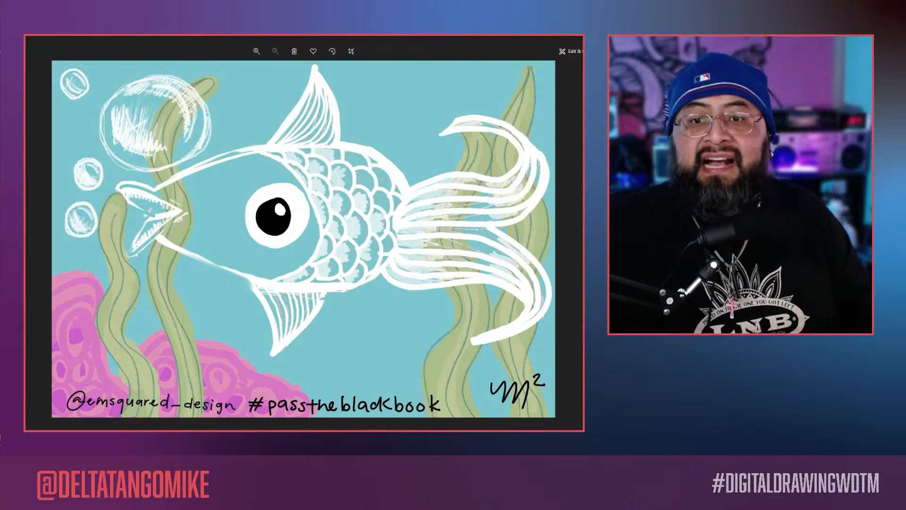
key("alt+F4")
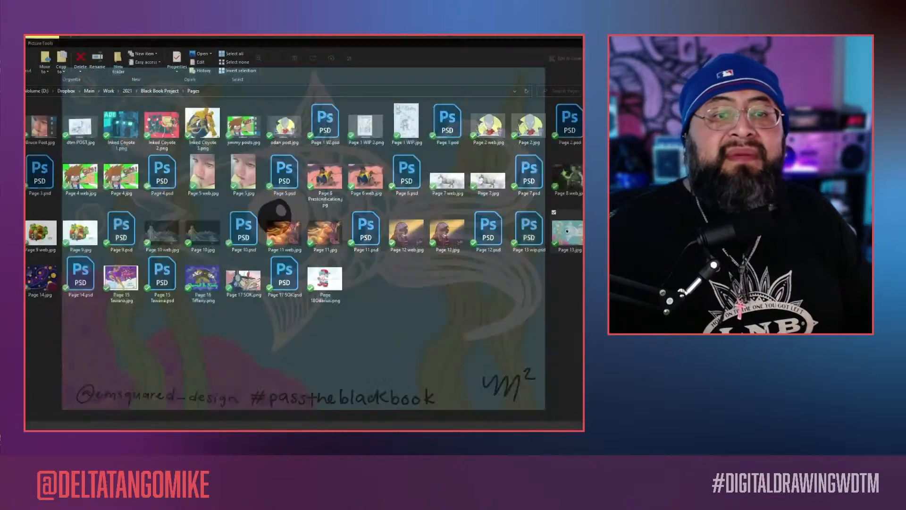
left_click(520, 332)
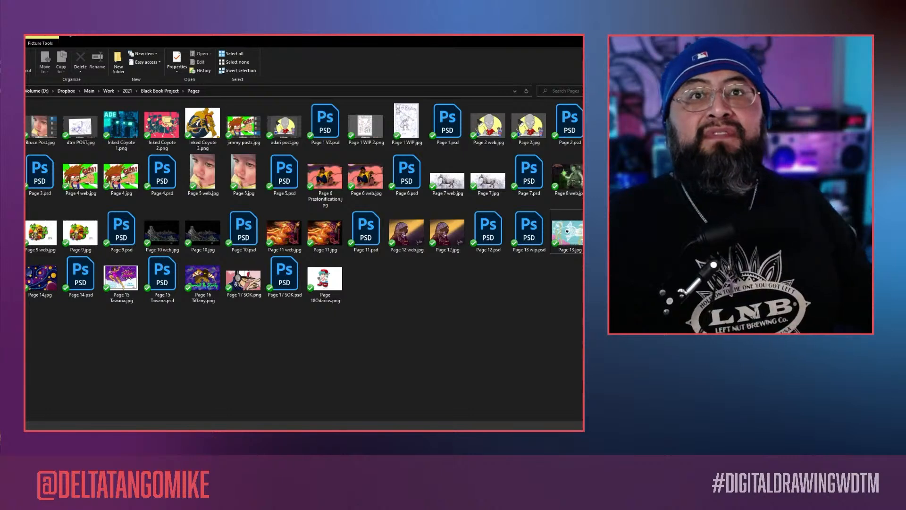
key("alt+F4")
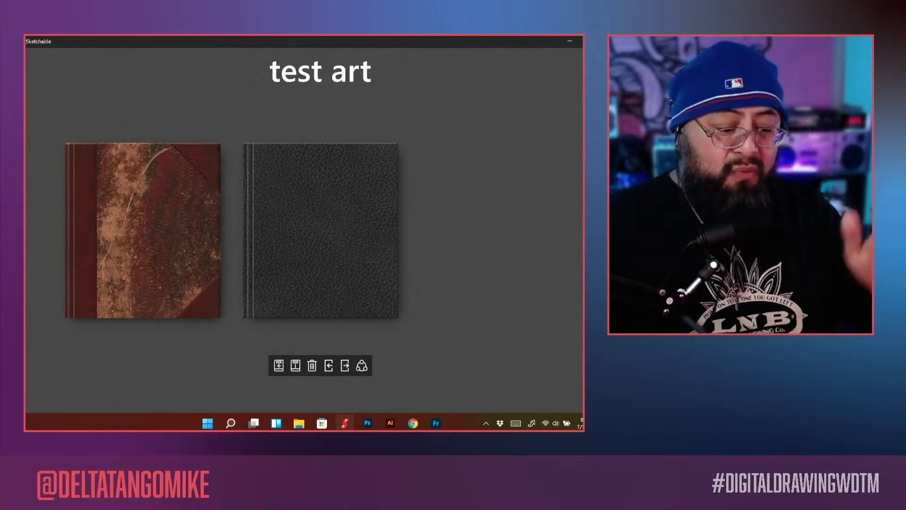
Step: In Sketchable, inspect the journal import and export dialogs with the test art journal selected, cancelling each one
left_click(328, 367)
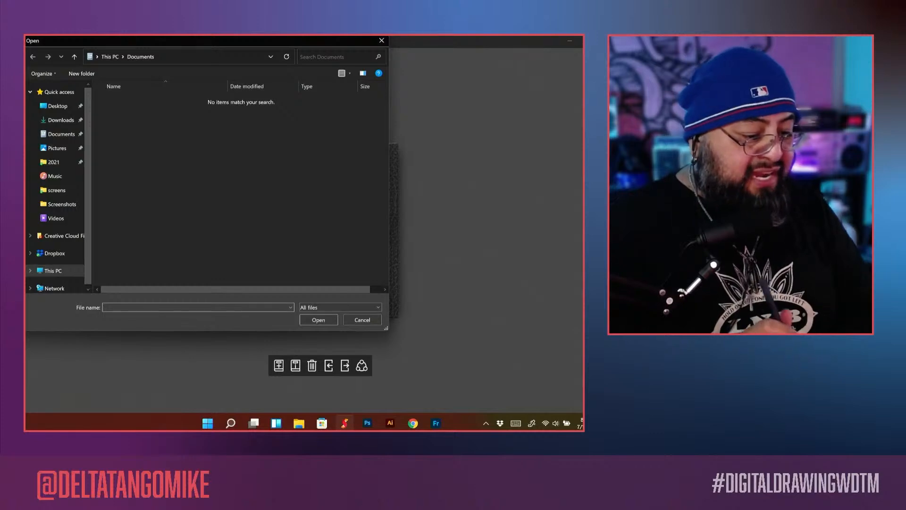
left_click(59, 162)
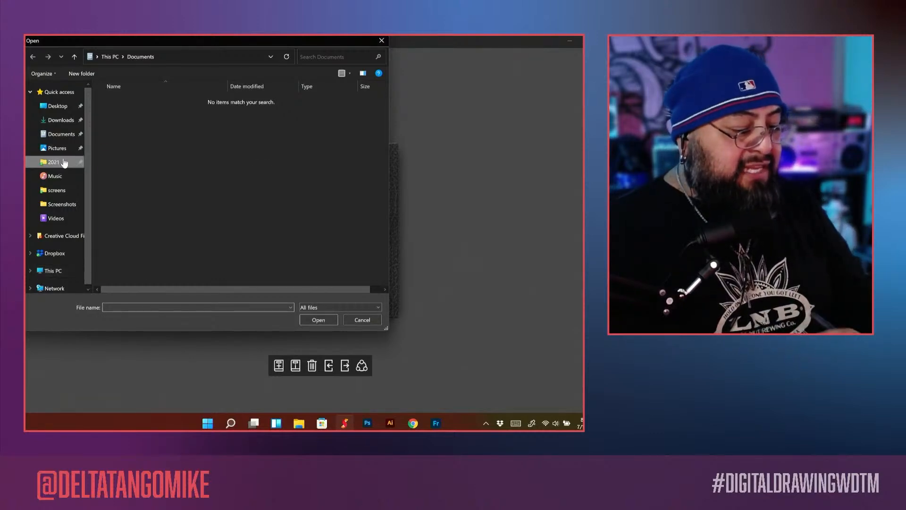
left_click(362, 320)
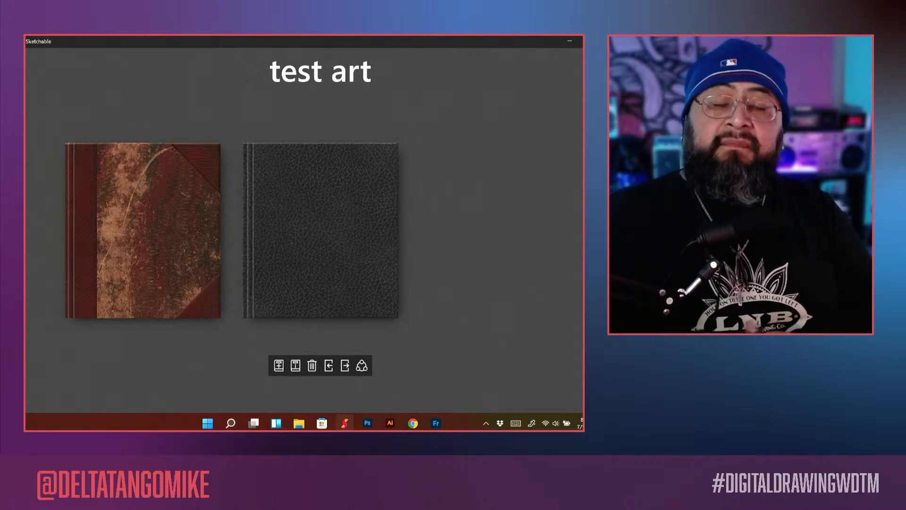
left_click_drag(362, 246, 366, 246)
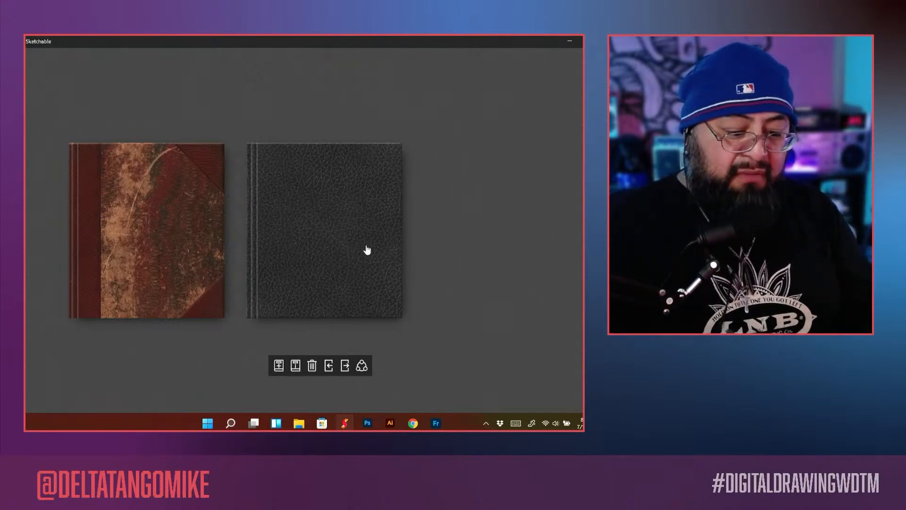
left_click(345, 365)
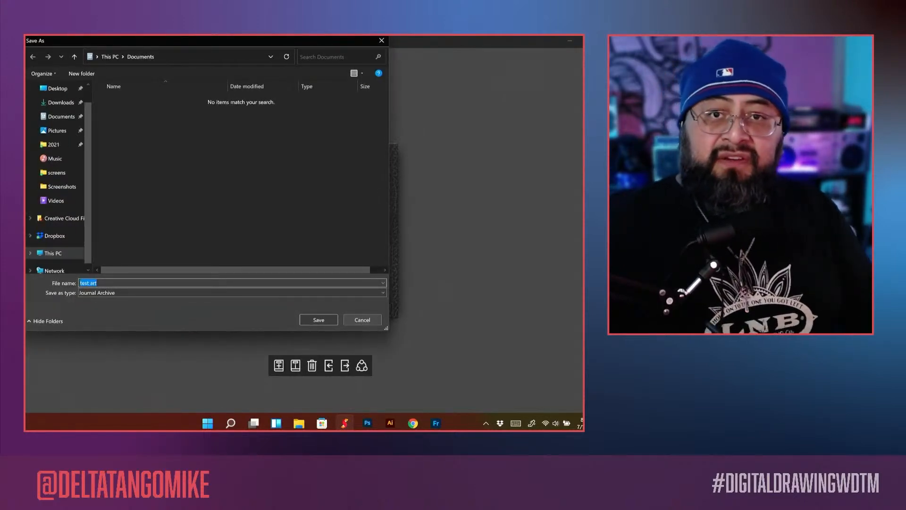
left_click(371, 320)
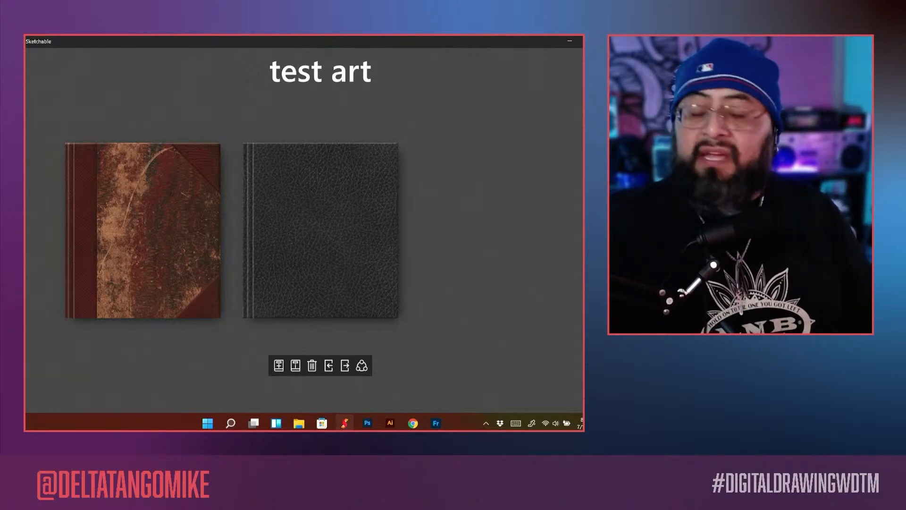
Step: Import the Black Book Cover V3 journal archive from 2021 > Black Book Project > Journals into the journal shelf
left_click(329, 366)
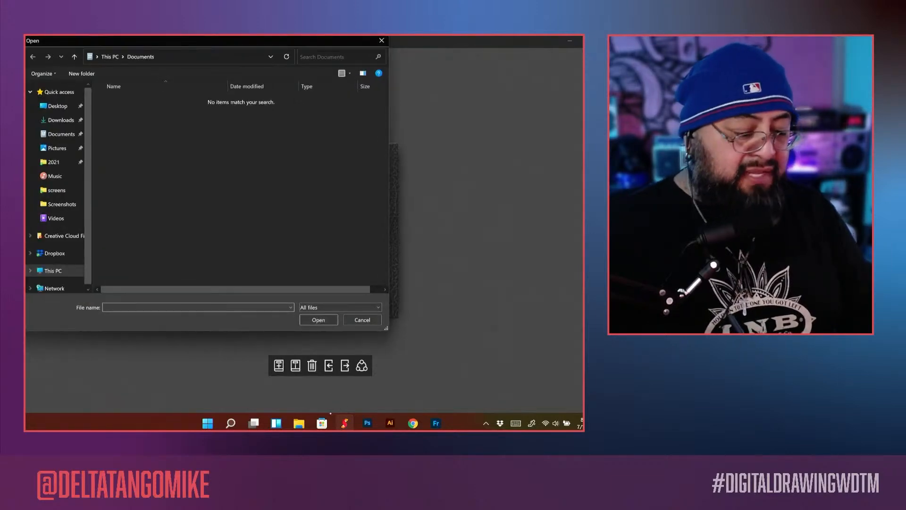
left_click(54, 162)
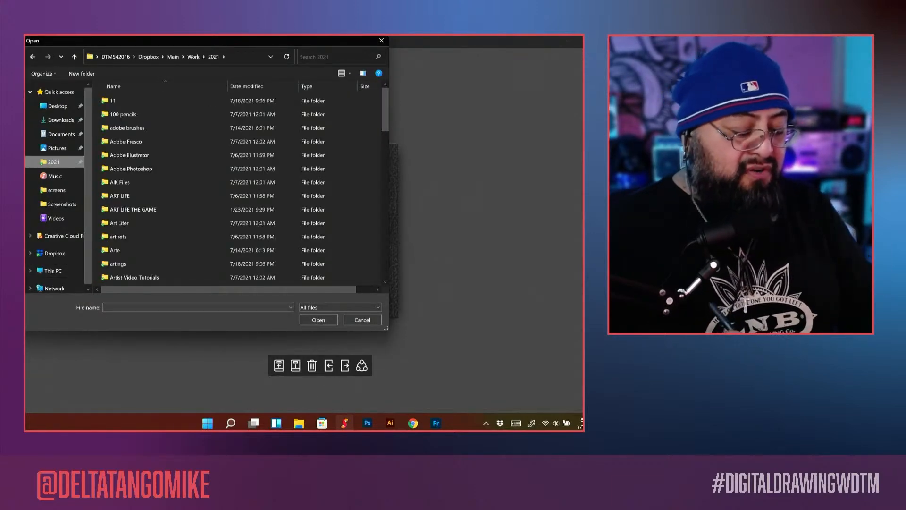
left_click_drag(383, 114, 383, 142)
double_click(158, 204)
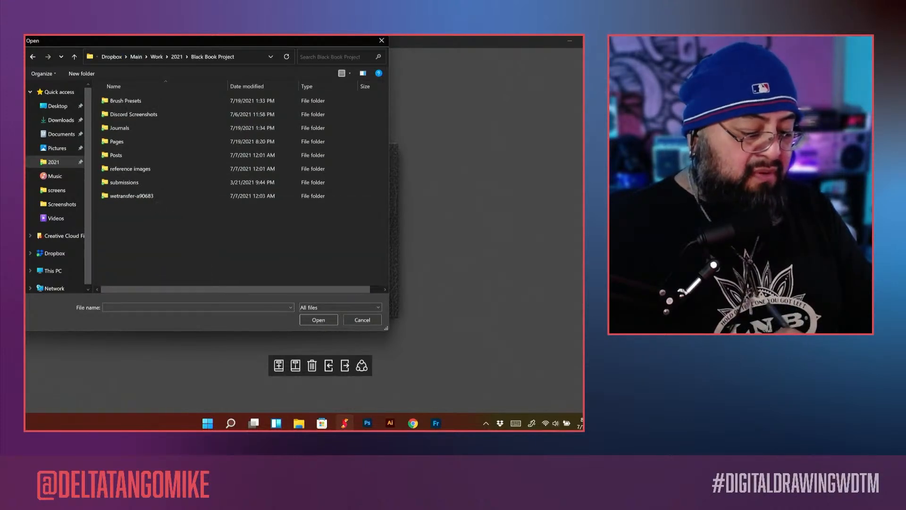
double_click(145, 133)
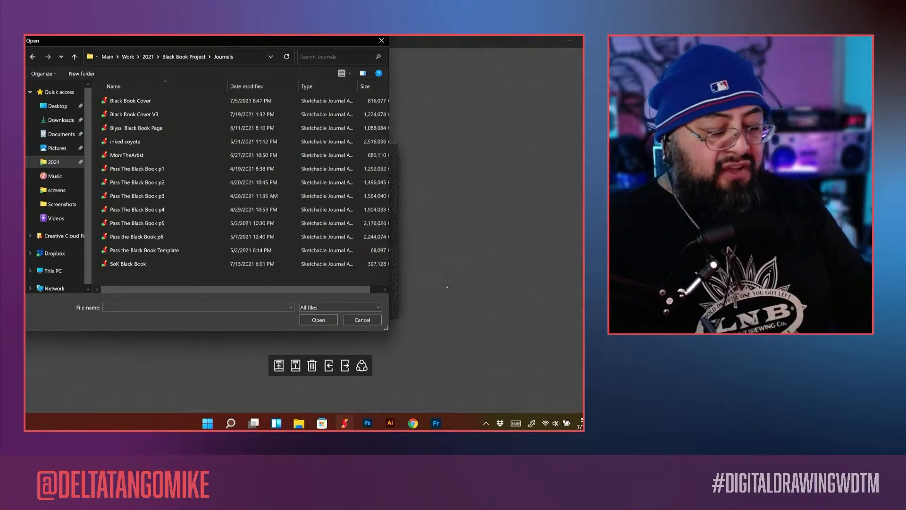
left_click_drag(386, 327, 462, 344)
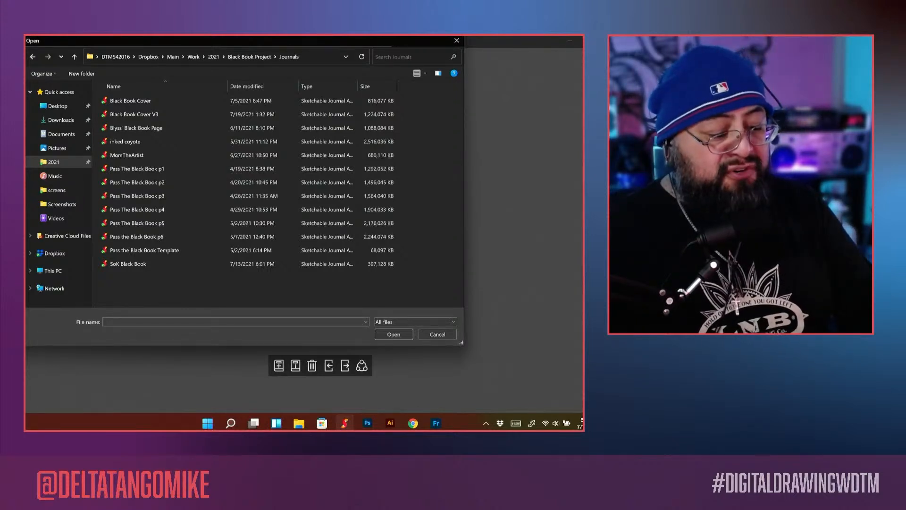
key("Escape")
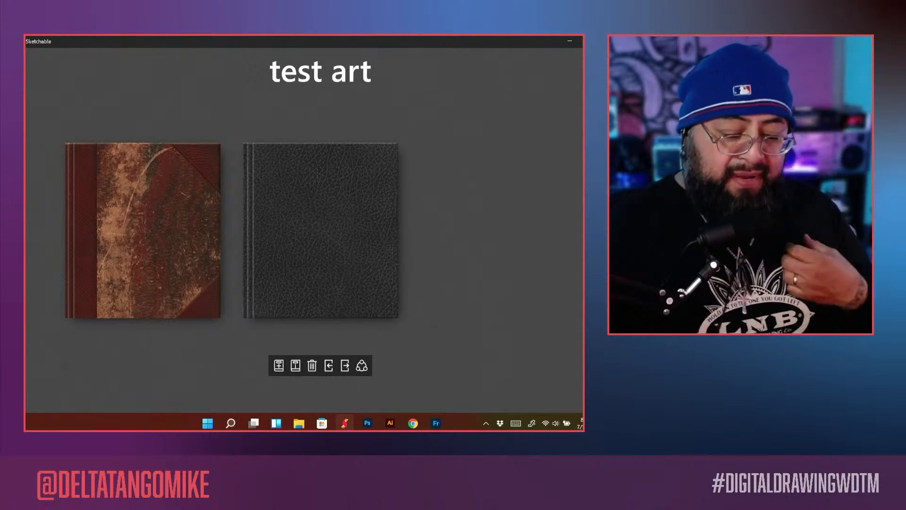
left_click(279, 365)
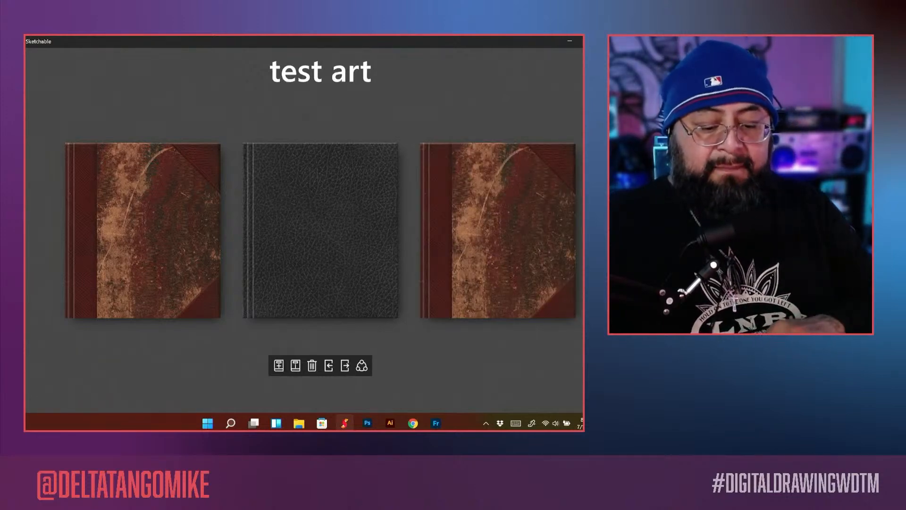
Step: Open the Black Book journal, leaf through its first pages, and open the cover sketch on page 1 for drawing
left_click_drag(453, 231, 330, 231)
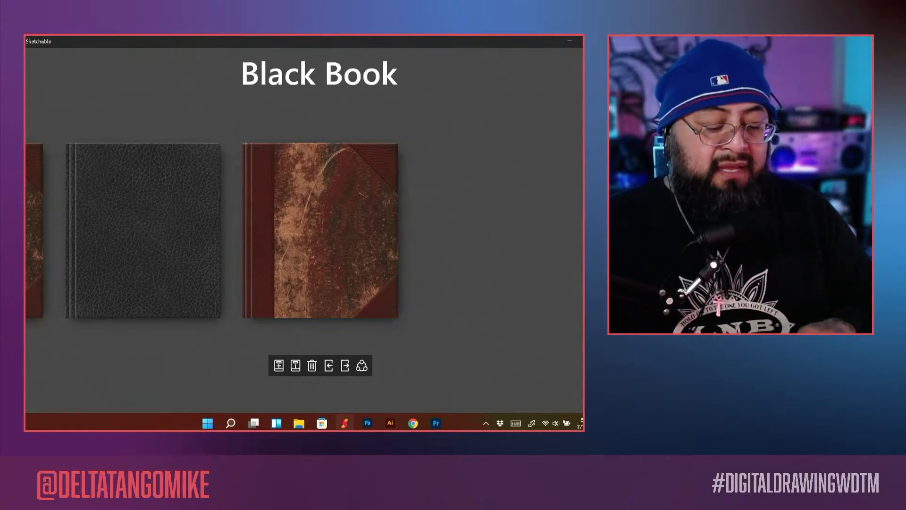
left_click(320, 230)
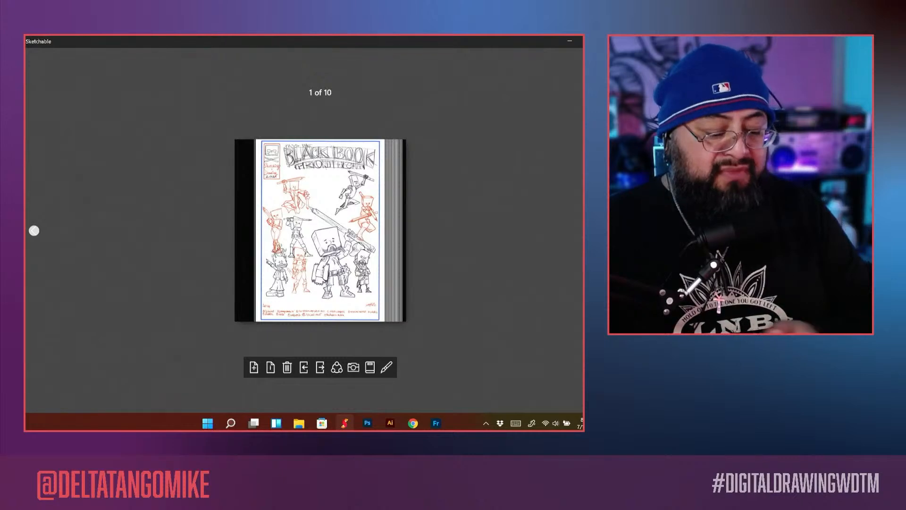
key("Right")
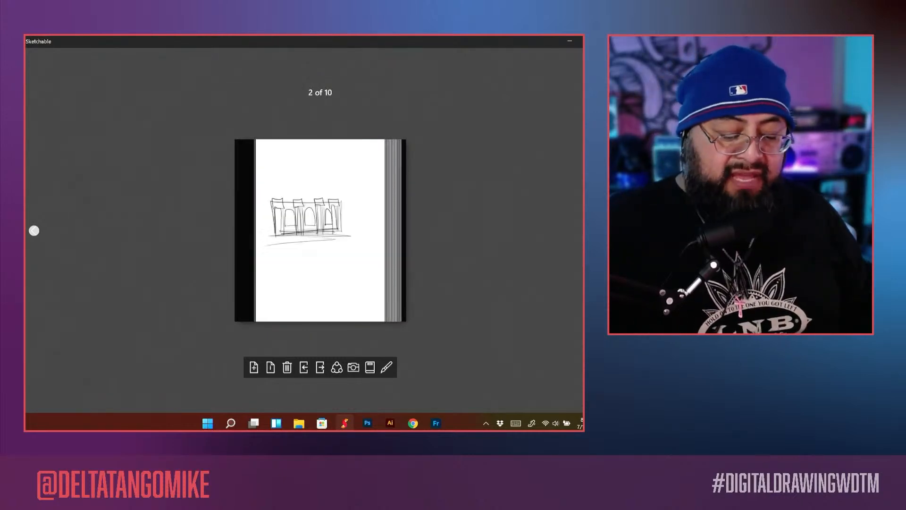
key("Right")
key("Right")
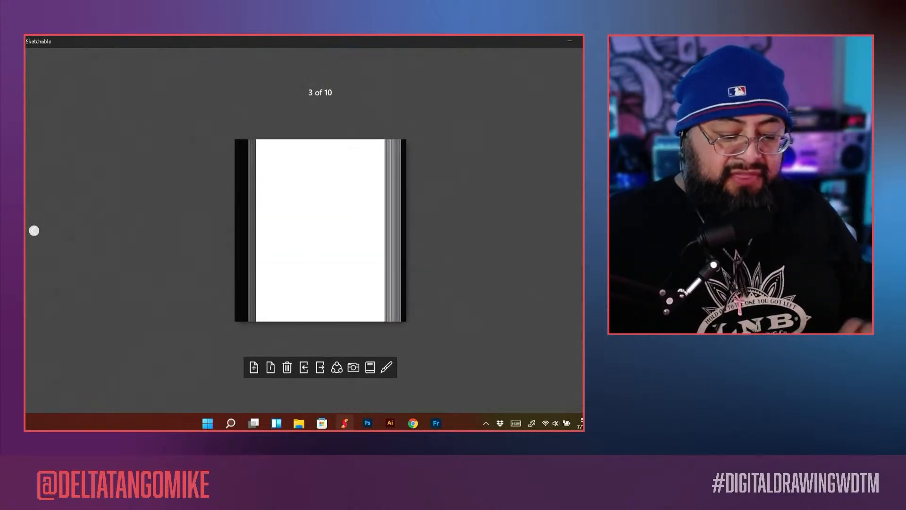
key("Left")
key("Left")
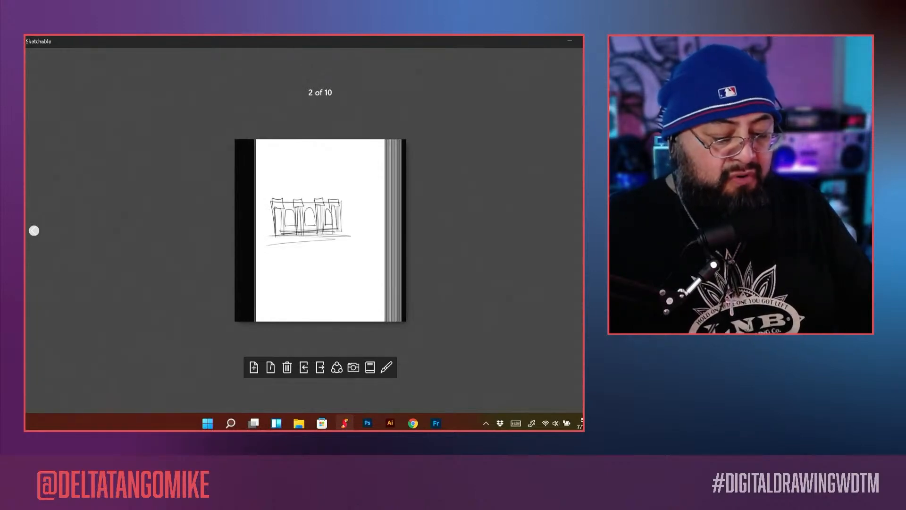
key("Left")
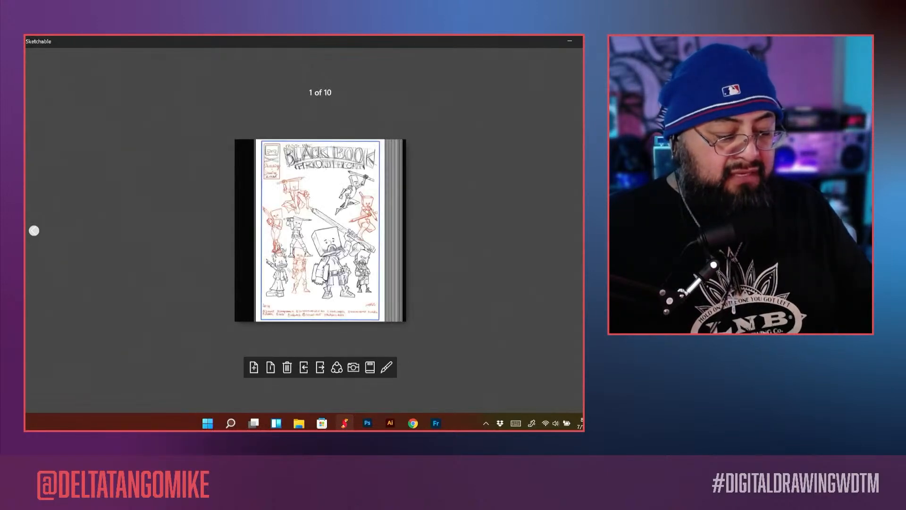
key("Return")
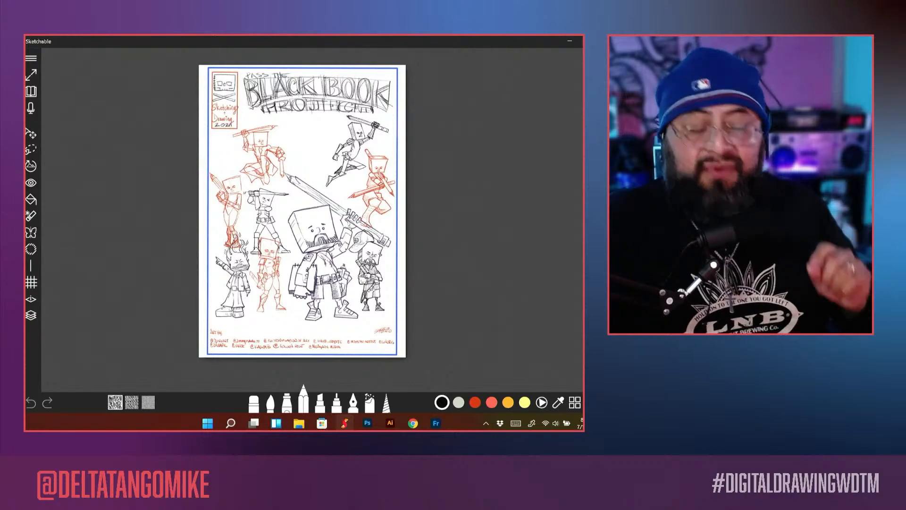
Step: Examine the character sketches on the cover page up close and as a whole
scroll(304, 220, "up", 5)
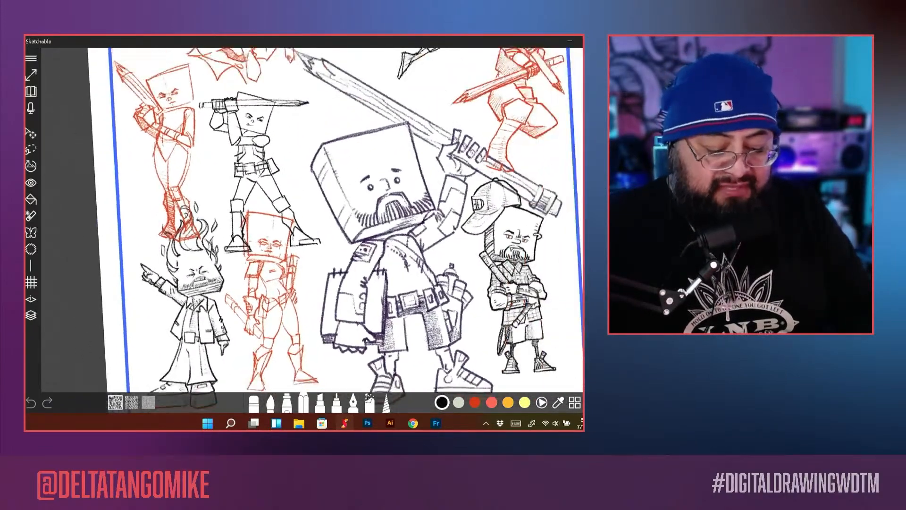
scroll(304, 220, "up", 3)
scroll(304, 220, "down", 3)
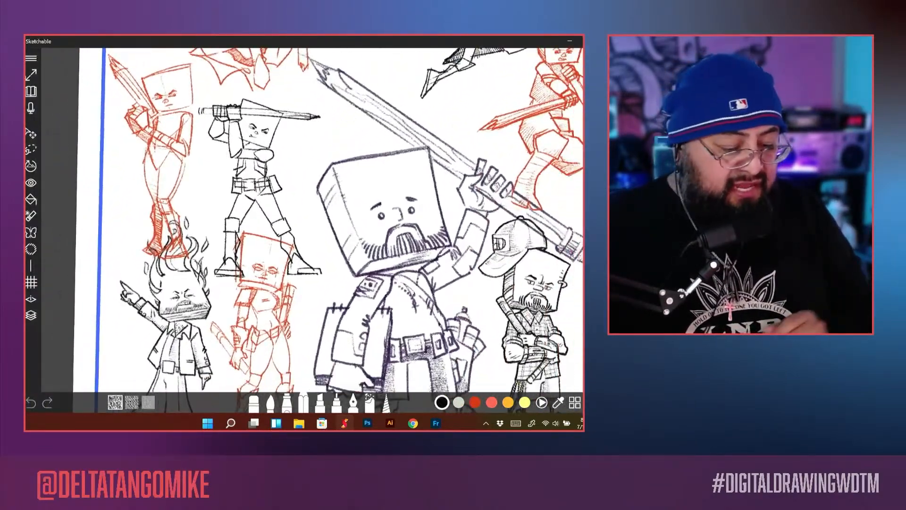
scroll(304, 220, "down", 5)
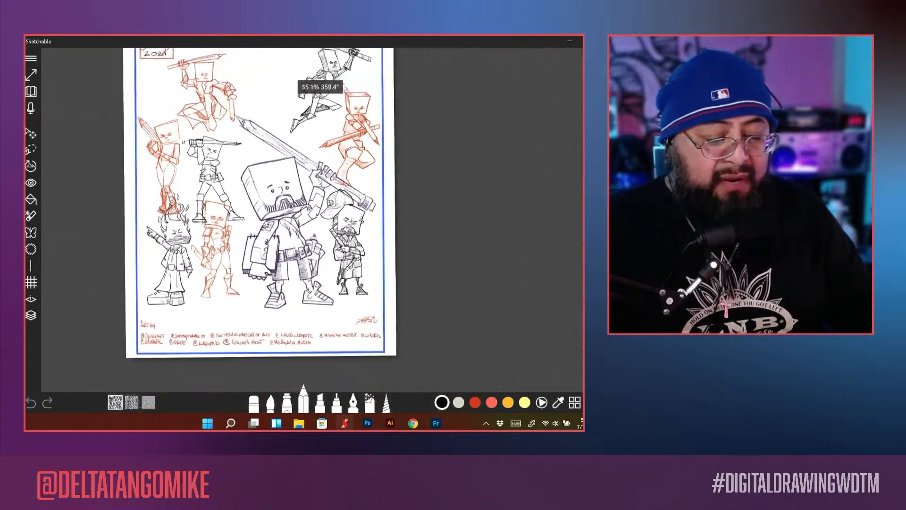
scroll(304, 220, "up", 2)
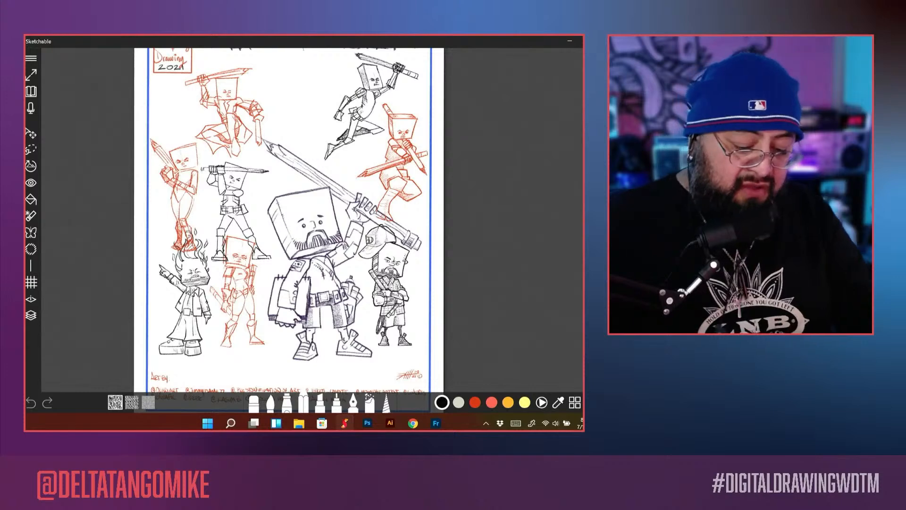
Step: Check Dropbox's recent files, and place Screenshot (12) from Pictures > Screenshots onto the cover page in Sketchable
left_click(499, 423)
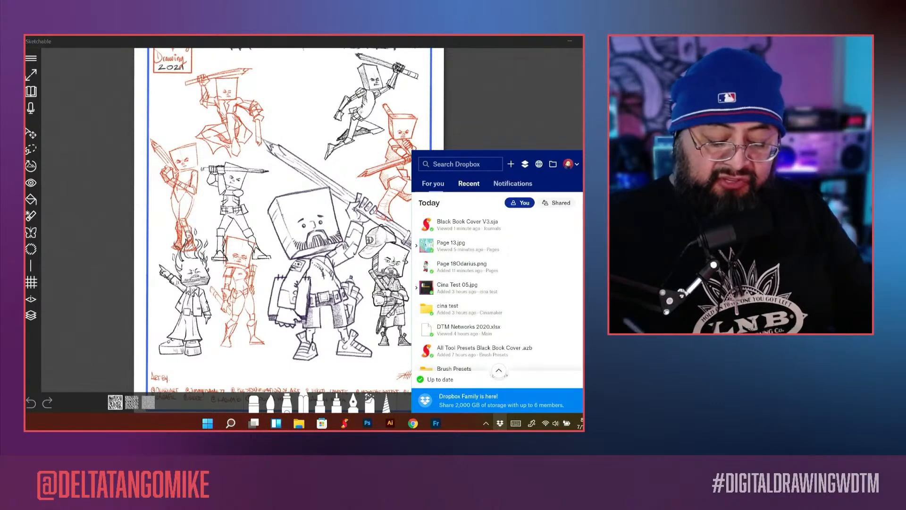
scroll(498, 292, "down", 1)
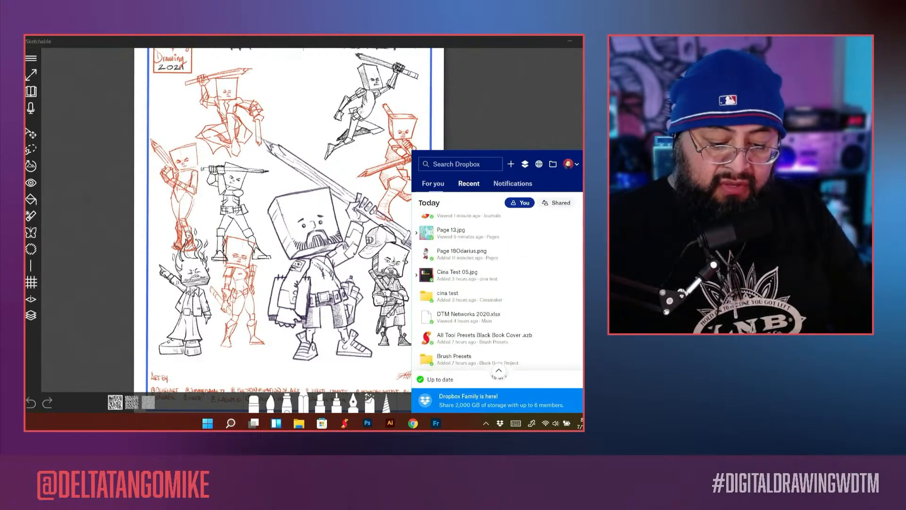
left_click(299, 424)
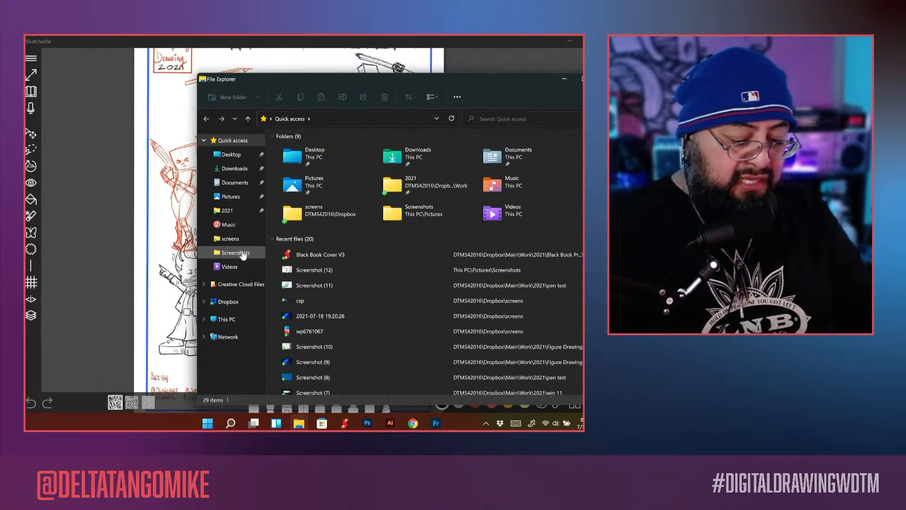
left_click(243, 254)
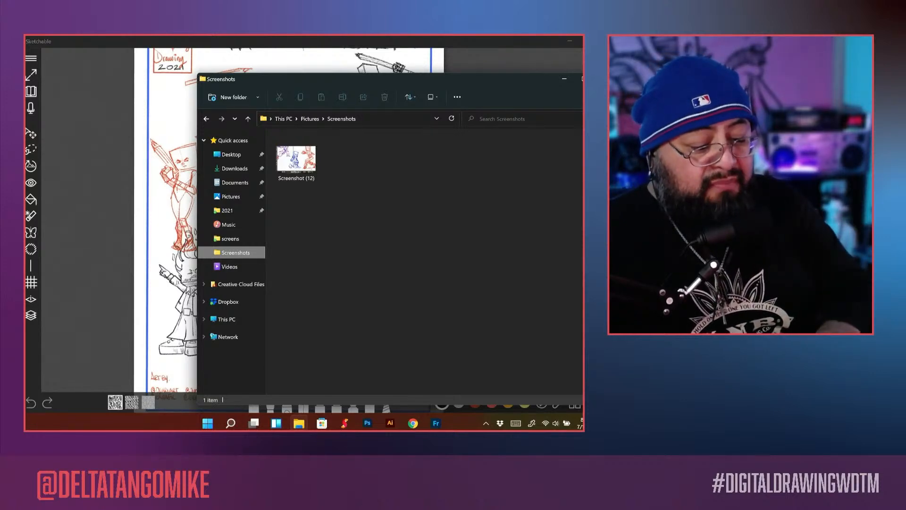
mouse_move(296, 159)
left_mouse_down()
mouse_move(333, 197)
mouse_move(389, 214)
mouse_move(276, 226)
mouse_move(136, 222)
left_mouse_up()
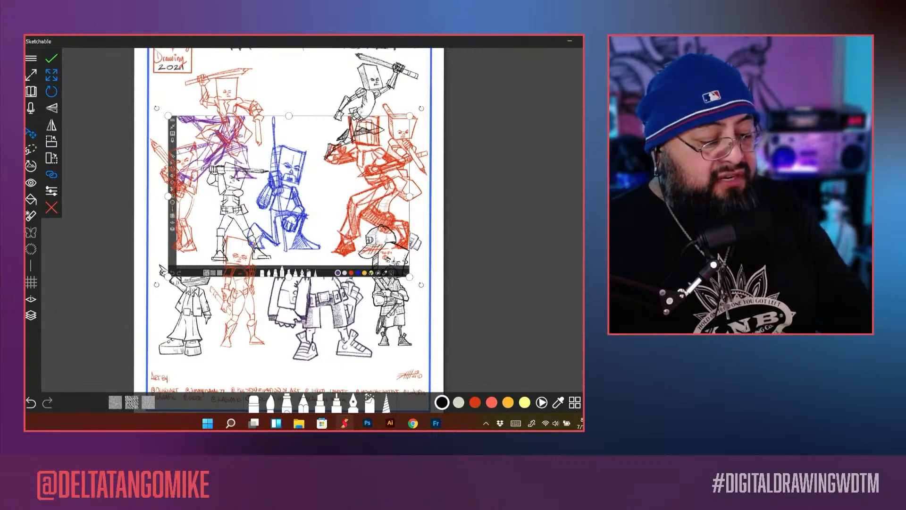
Step: Enlarge the placed screenshot beyond the page width so the blue kneeling figure dominates the cover, and apply the transform
left_click_drag(168, 277, 119, 307)
left_click_drag(409, 117, 570, 56)
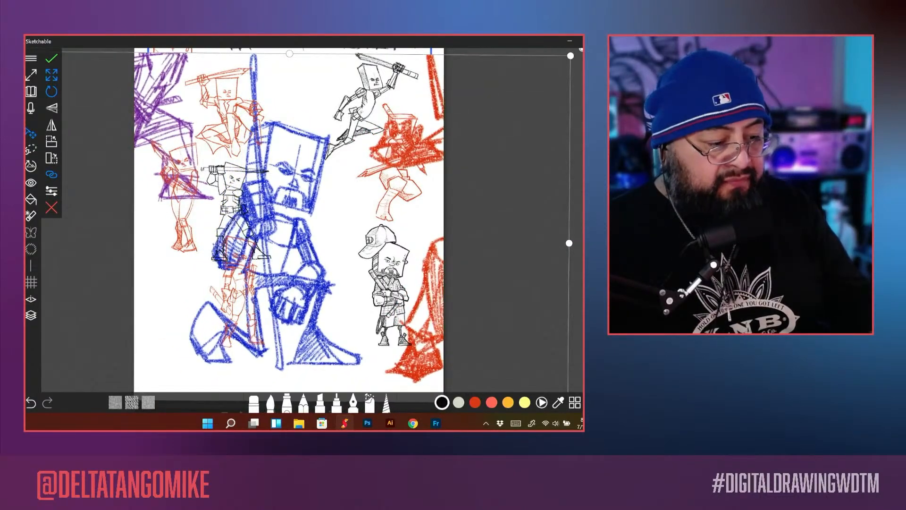
left_click(52, 59)
Step: Transform the screenshot layer rightward and slightly down so the red figure falls off the page, and apply it
scroll(289, 212, "down", 4)
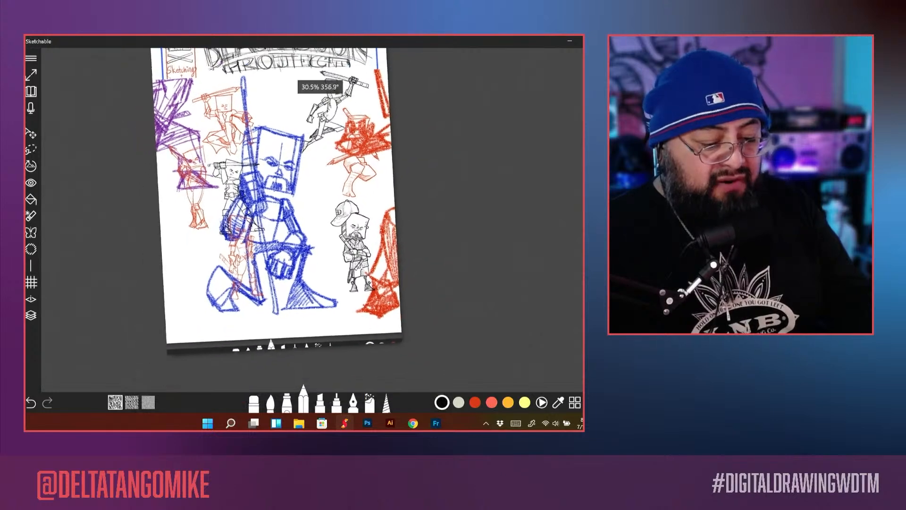
scroll(289, 213, "up", 3)
scroll(289, 212, "down", 2)
scroll(282, 198, "down", 1)
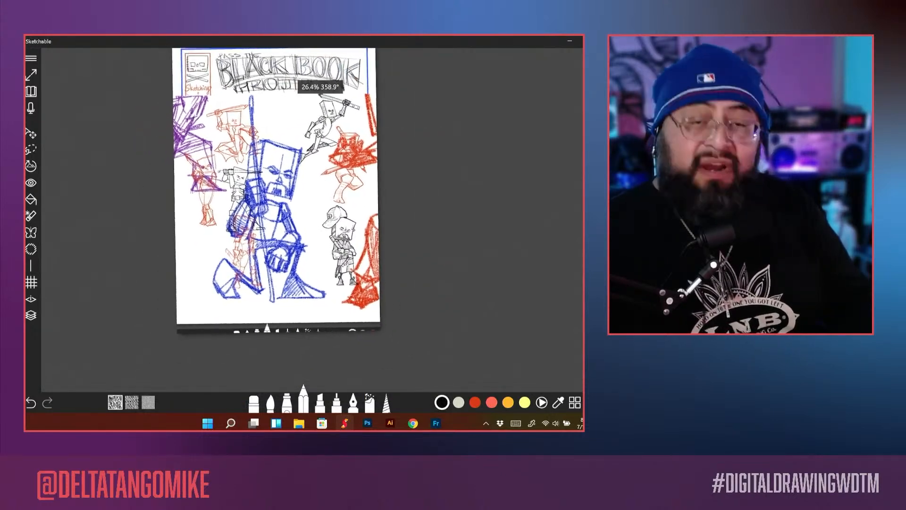
left_click(31, 133)
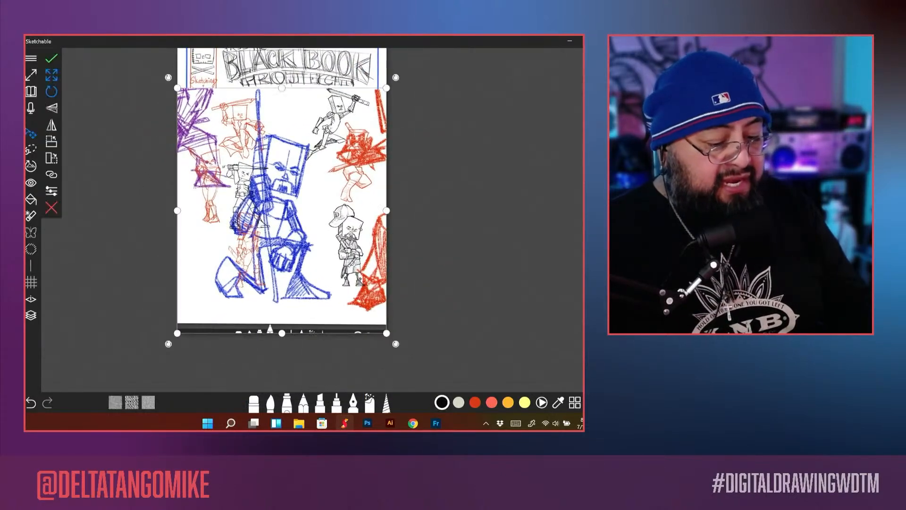
mouse_move(282, 211)
left_mouse_down()
mouse_move(332, 215)
mouse_move(299, 243)
mouse_move(282, 217)
mouse_move(328, 232)
left_mouse_up()
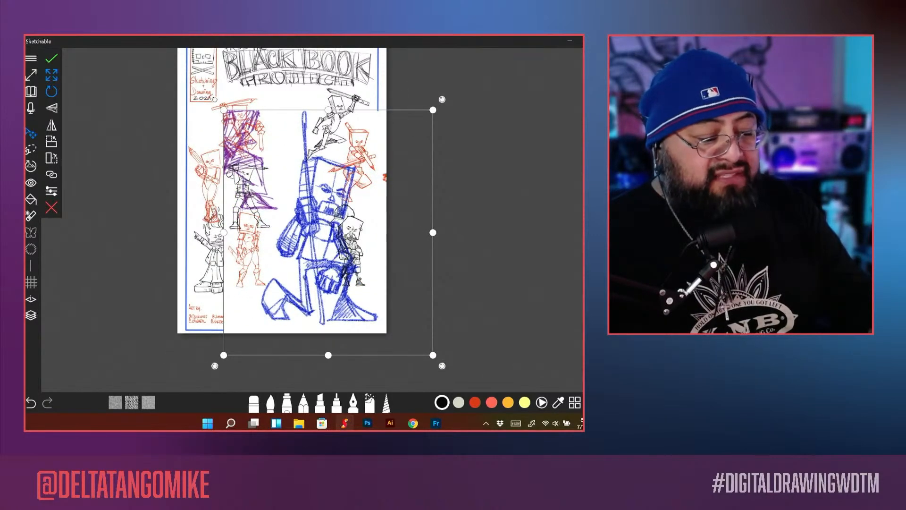
left_click(52, 59)
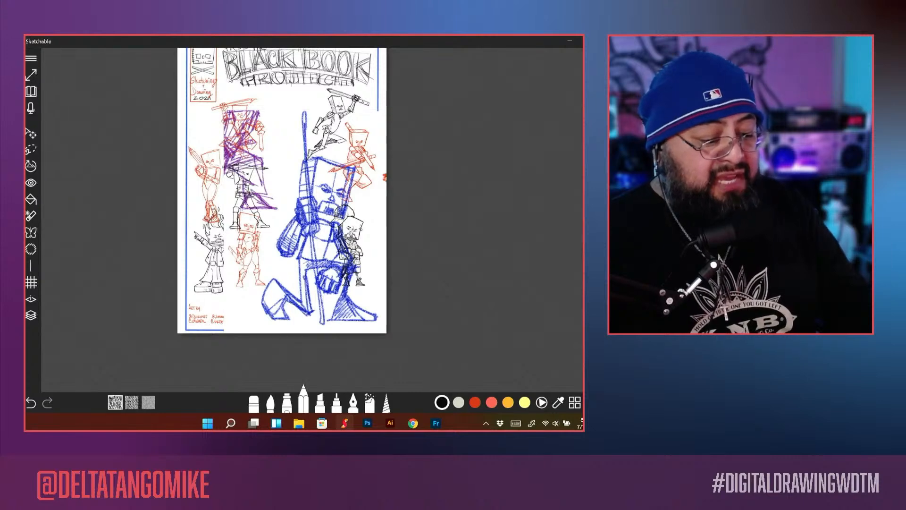
left_click(31, 133)
left_click_drag(326, 231, 240, 227)
key("ctrl+z")
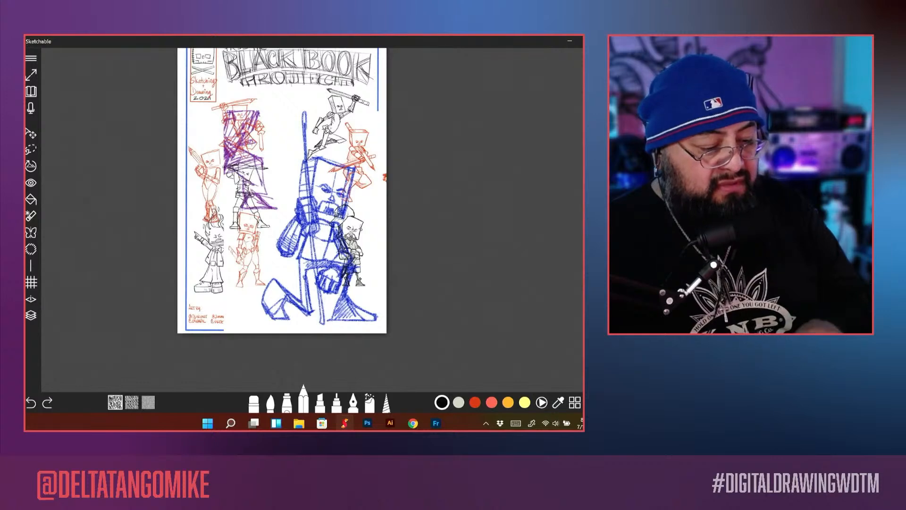
Step: Transform the screenshot layer leftward so the blue kneeling figure stands in the page's lower-left area, and apply it
left_click(31, 134)
left_click_drag(326, 231, 243, 236)
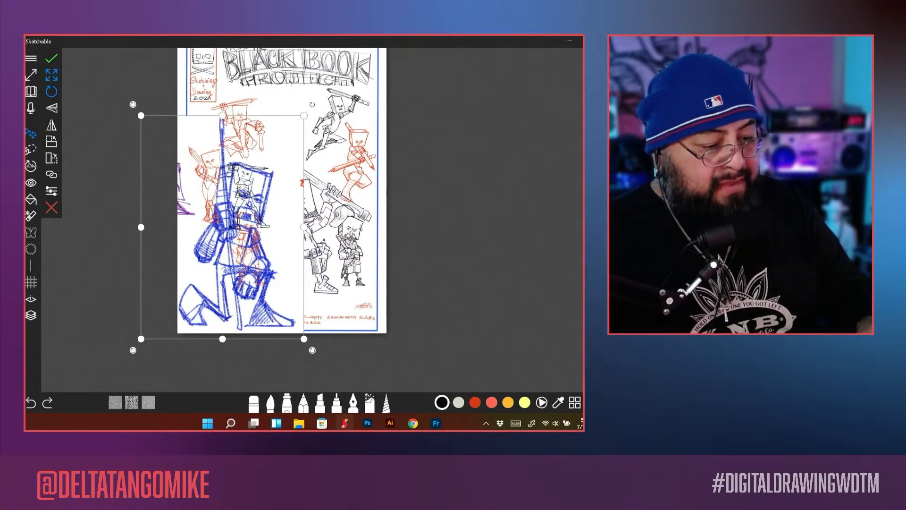
left_click(52, 58)
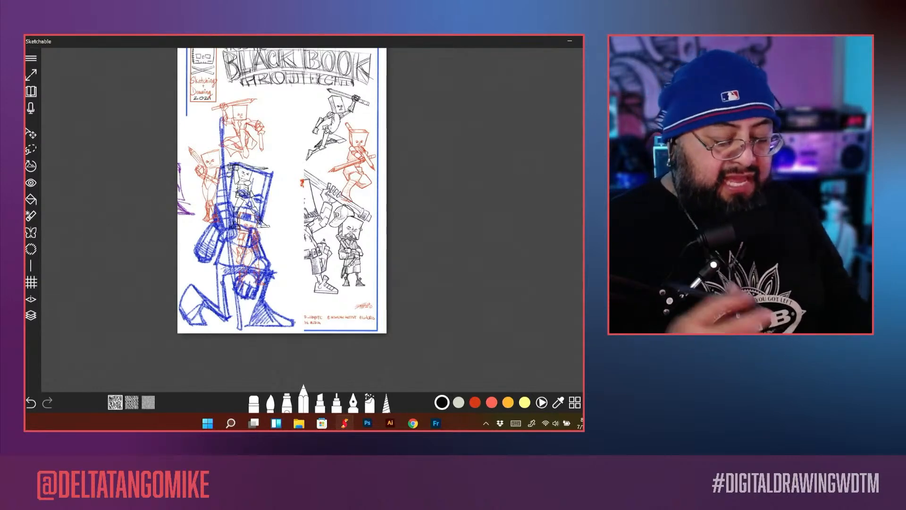
Step: Move the blue kneeling figure's layer to the top of the layer stack
left_click(32, 315)
left_click_drag(556, 278, 556, 189)
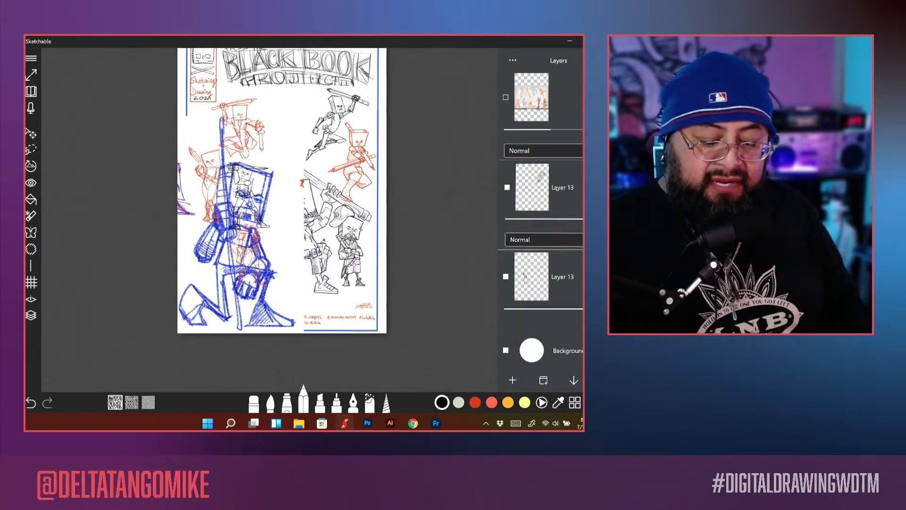
scroll(556, 189, "down", 15)
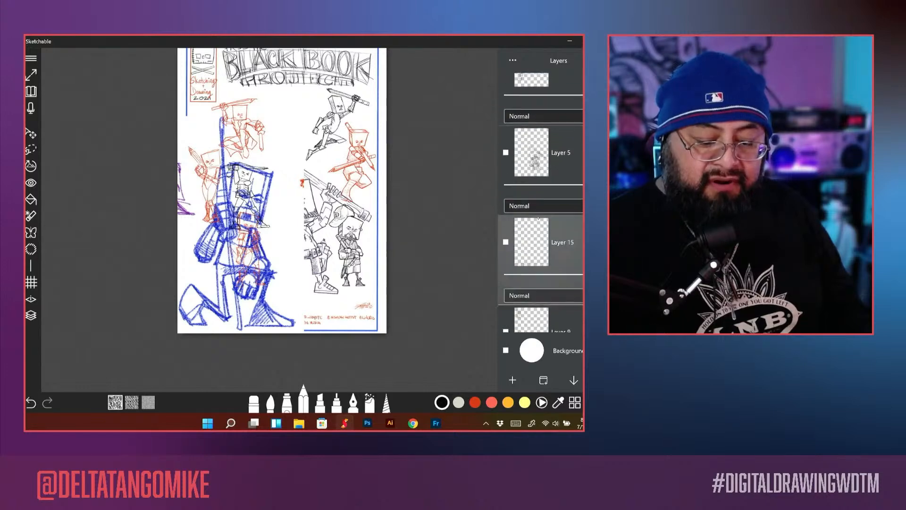
scroll(538, 218, "up", 10)
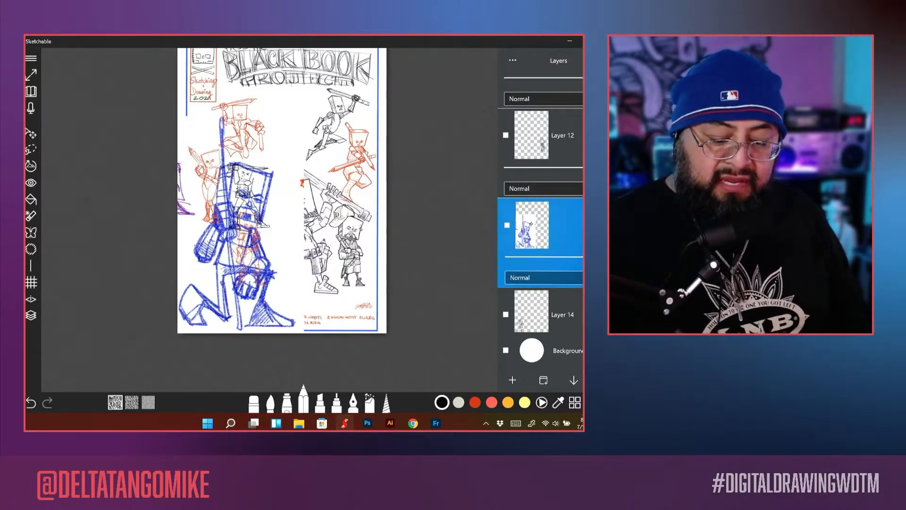
mouse_move(530, 223)
left_mouse_down()
mouse_move(543, 164)
mouse_move(540, 77)
mouse_move(540, 97)
left_mouse_up()
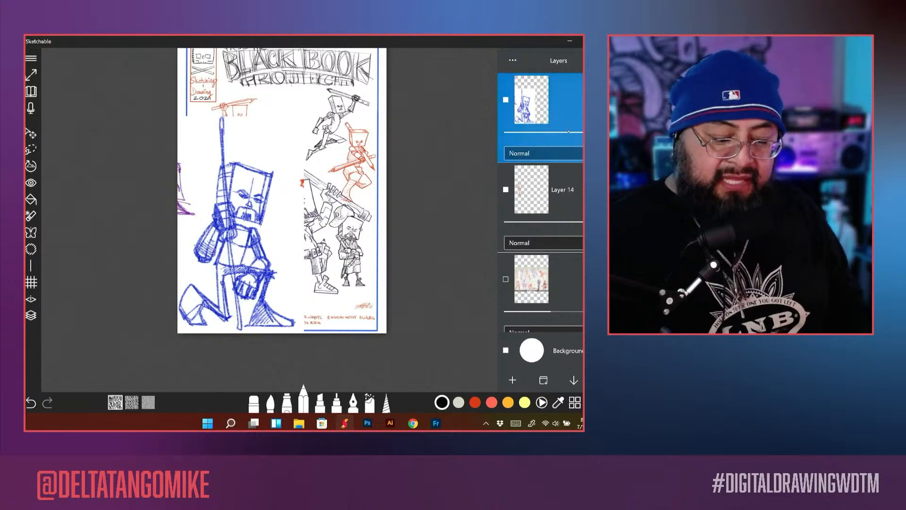
Step: Lower the blue figure layer's opacity so the cover sketches beneath show through
left_click_drag(582, 135, 570, 140)
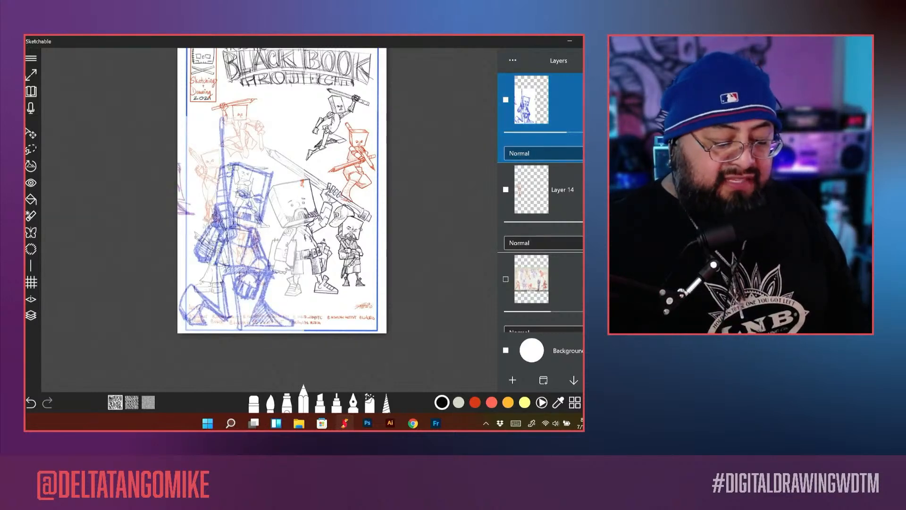
scroll(283, 212, "up", 8)
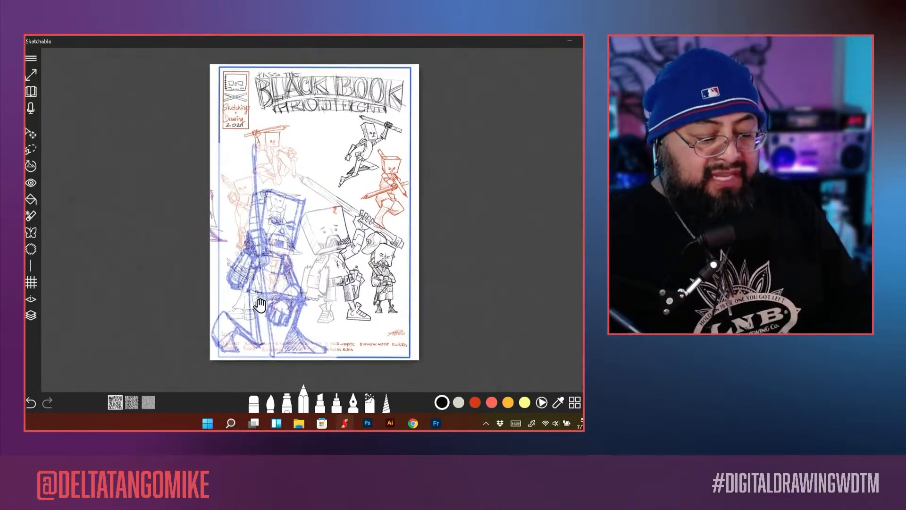
scroll(304, 220, "down", 6)
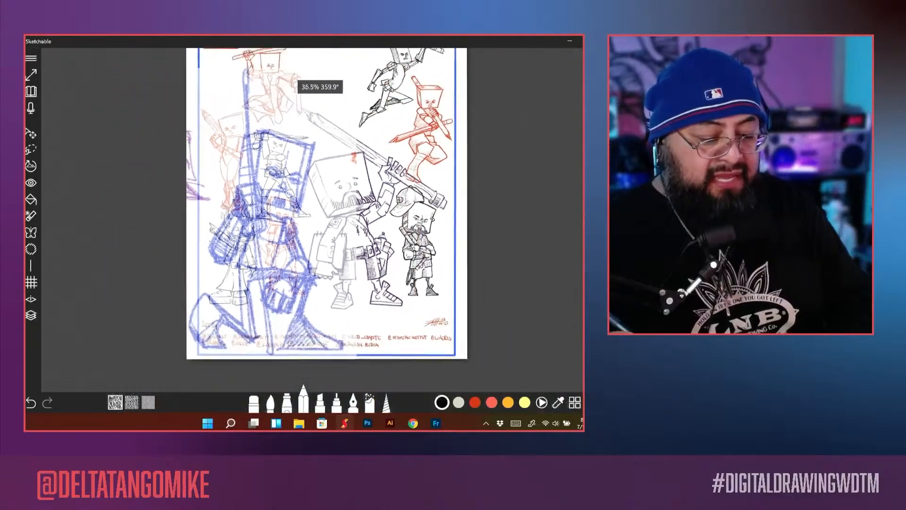
Step: Hide the Layer 14 directly below the blue figure and delete the unneeded multi-character reference picture layer
left_click(31, 316)
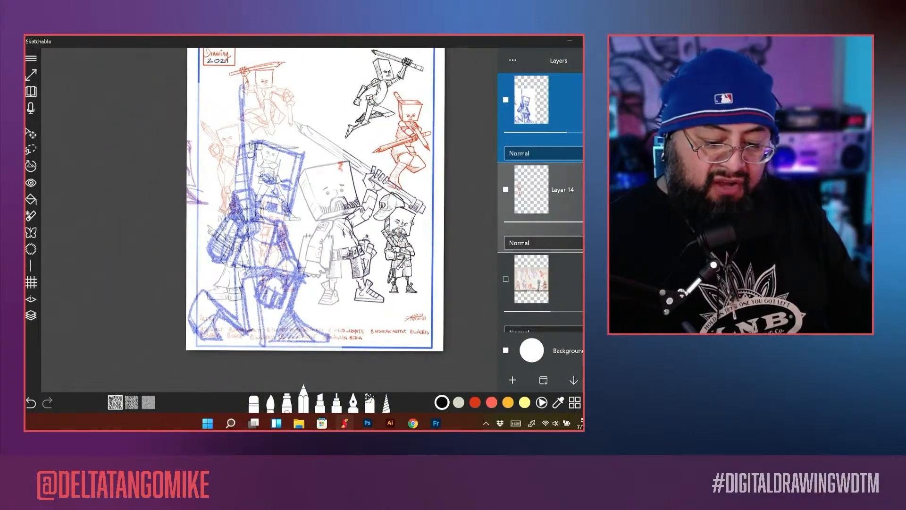
left_click(506, 189)
left_click(505, 279)
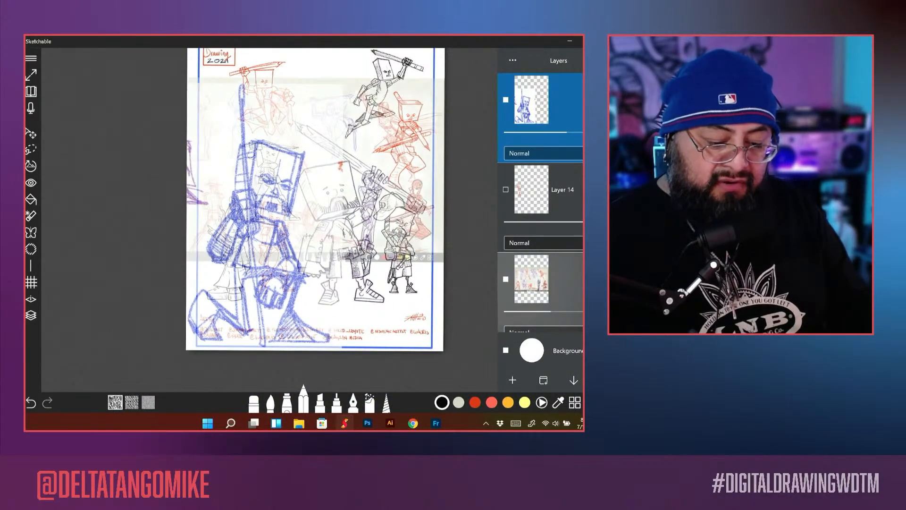
left_click(531, 279)
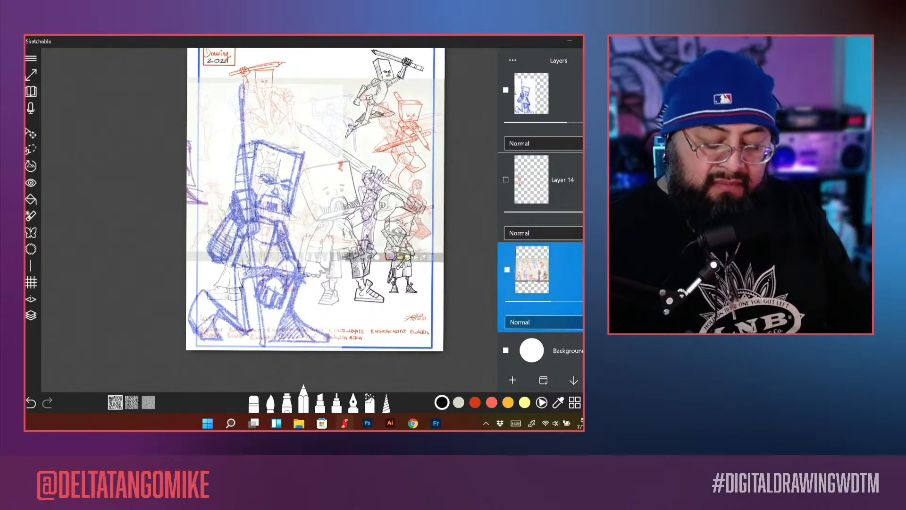
key("Delete")
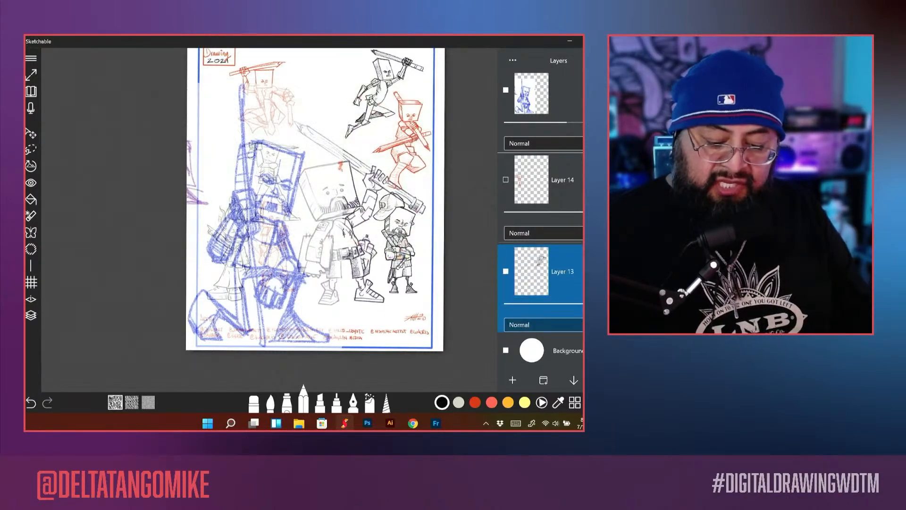
Step: Hide the character sketches on both Layer 13 layers, Layer 8 and Layer 10
scroll(540, 203, "down", 3)
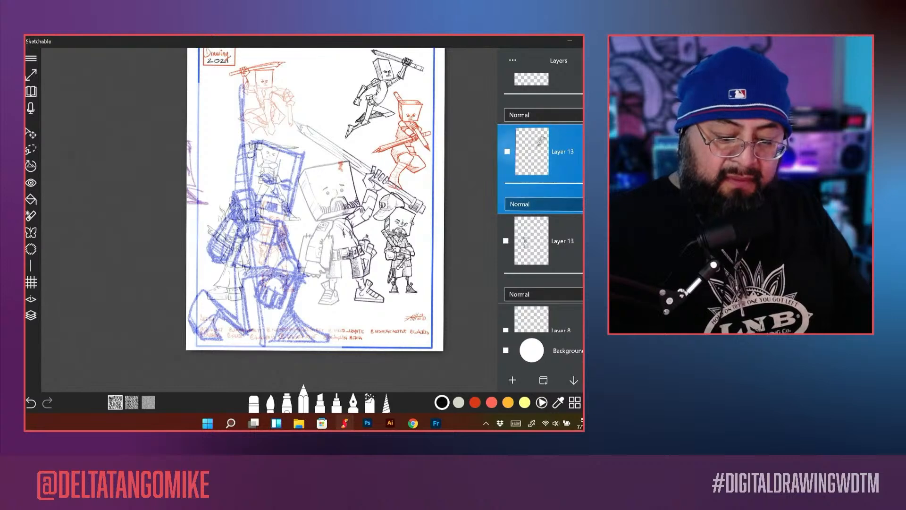
left_click(506, 151)
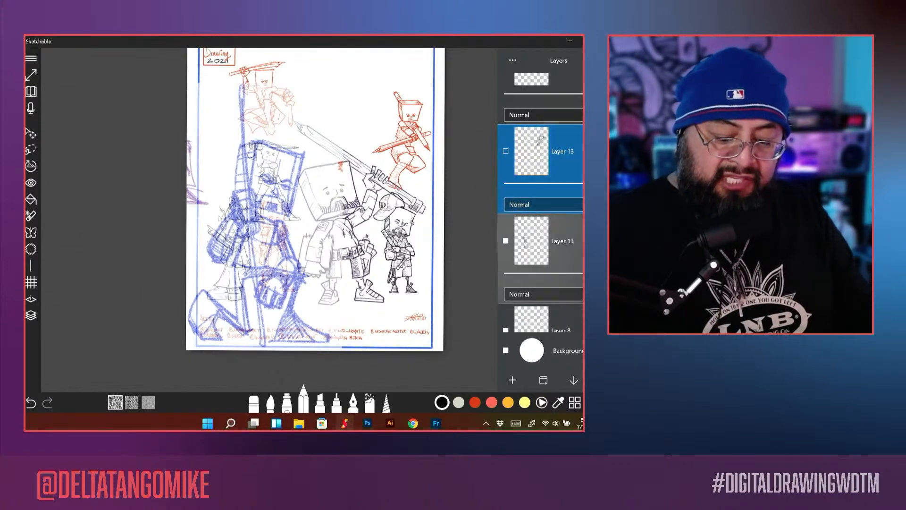
left_click(531, 240)
left_click(506, 240)
scroll(540, 203, "down", 3)
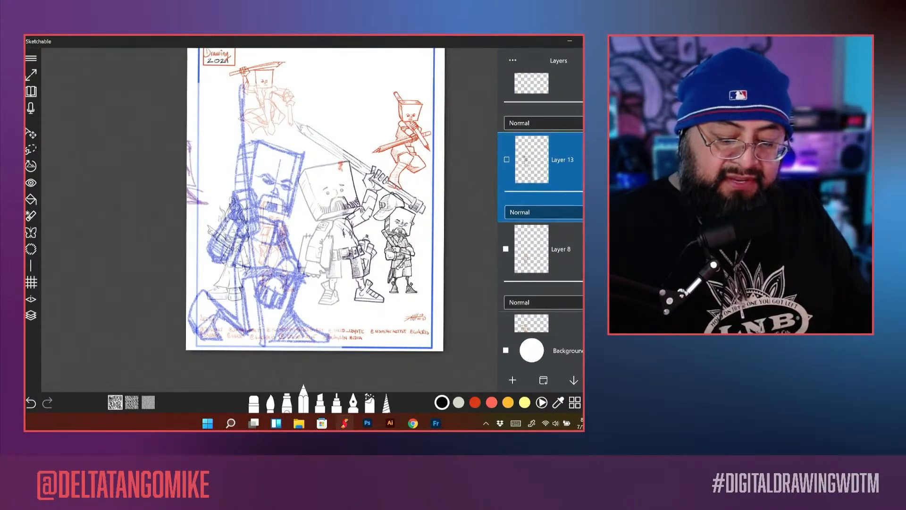
left_click(505, 209)
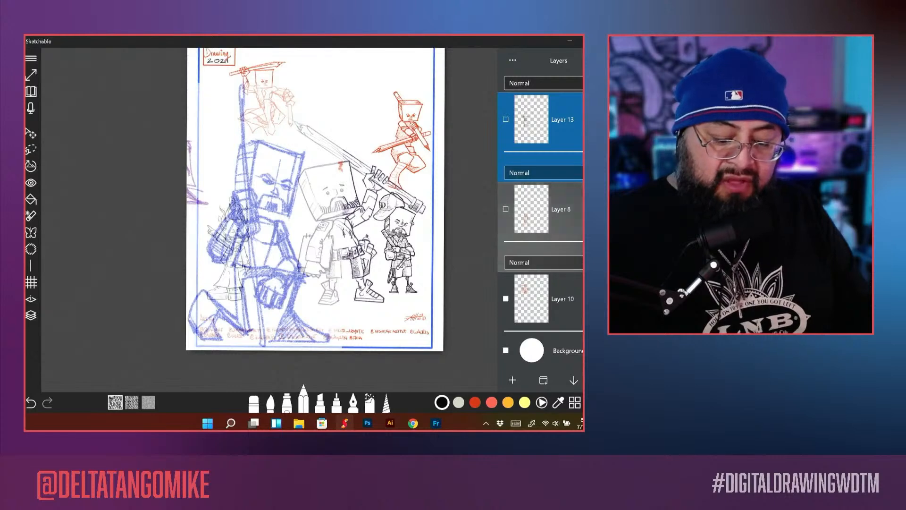
left_click(531, 302)
left_click(506, 269)
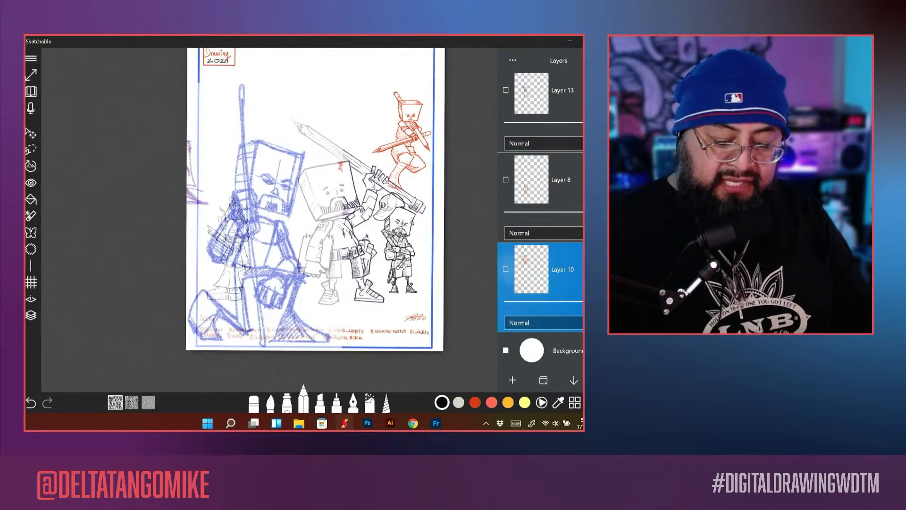
Step: Hide the remaining character sketches on Layer 11, Layer 12, the lower Layer 14 and Layer 5
scroll(541, 203, "down", 2)
left_click(506, 285)
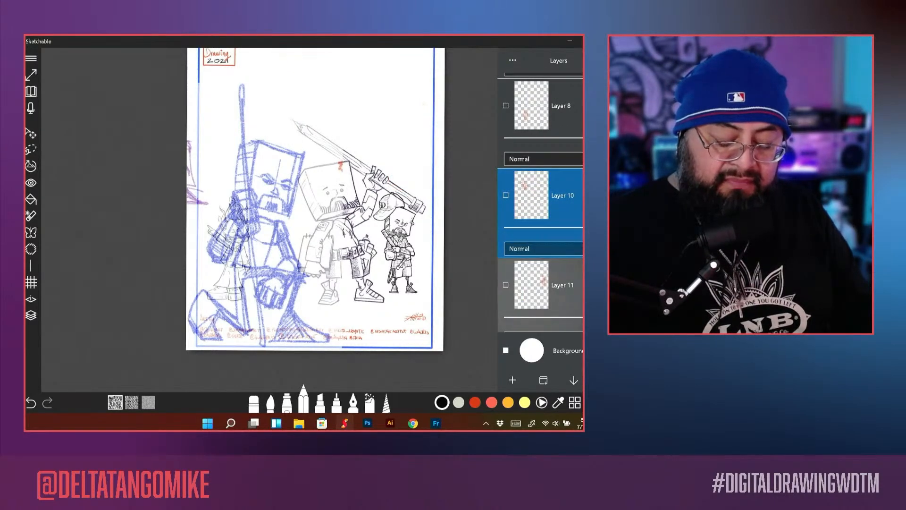
scroll(540, 203, "down", 3)
left_click(506, 290)
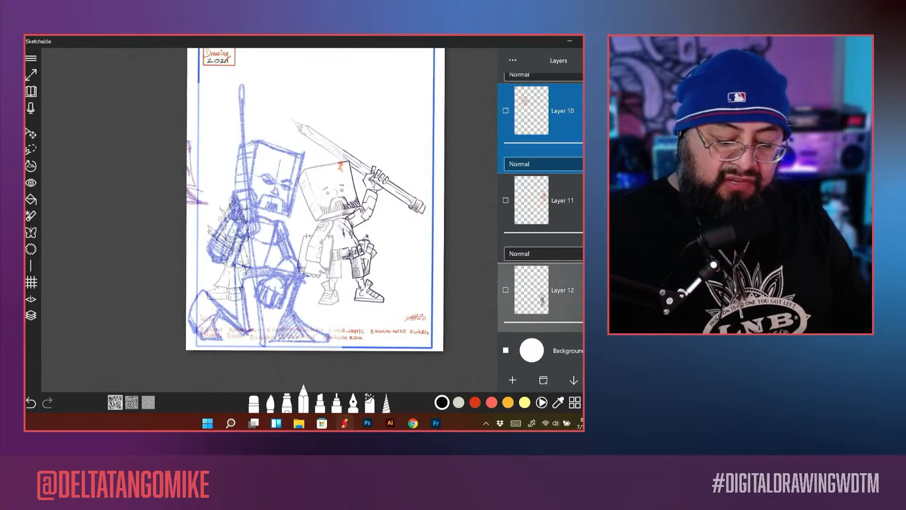
scroll(541, 236, "down", 3)
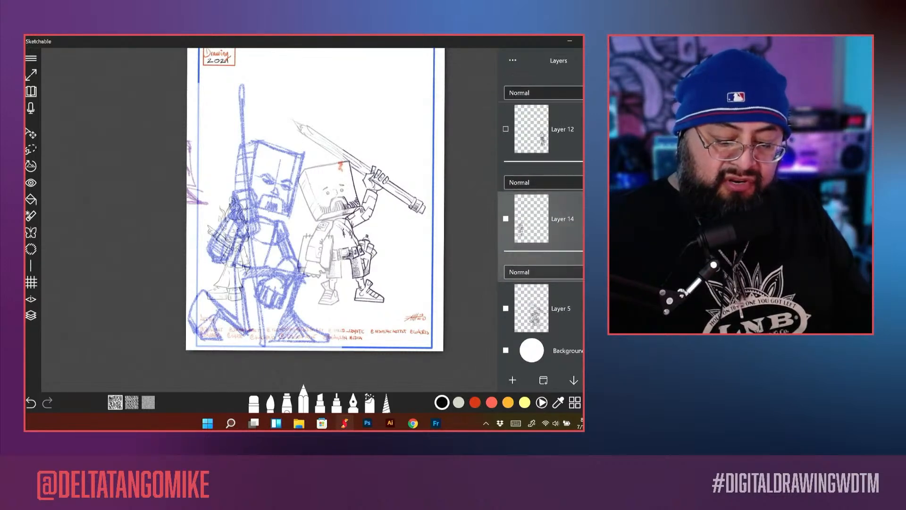
left_click(538, 219)
left_click(507, 218)
scroll(540, 203, "down", 2)
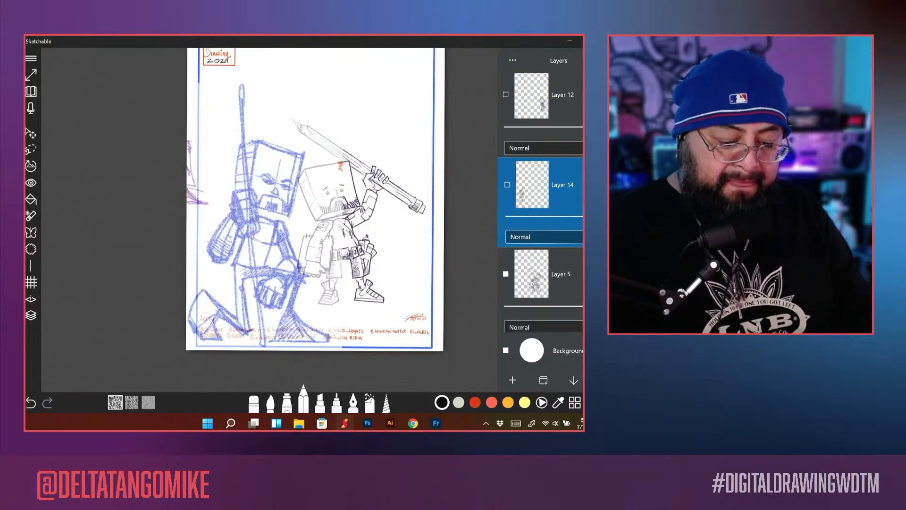
left_click(506, 235)
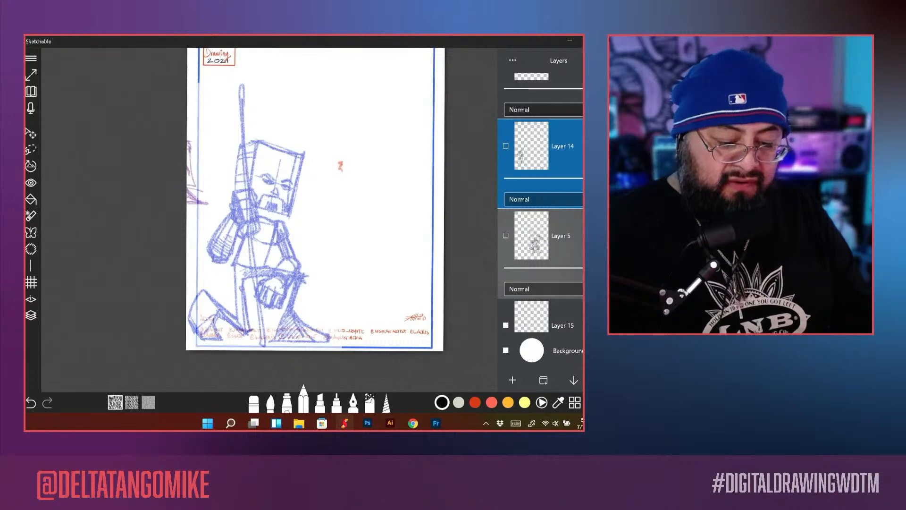
Step: Select the blue figure layer and shift it up and to the right so the kneeling figure sits inside the blue page border
scroll(540, 203, "down", 5)
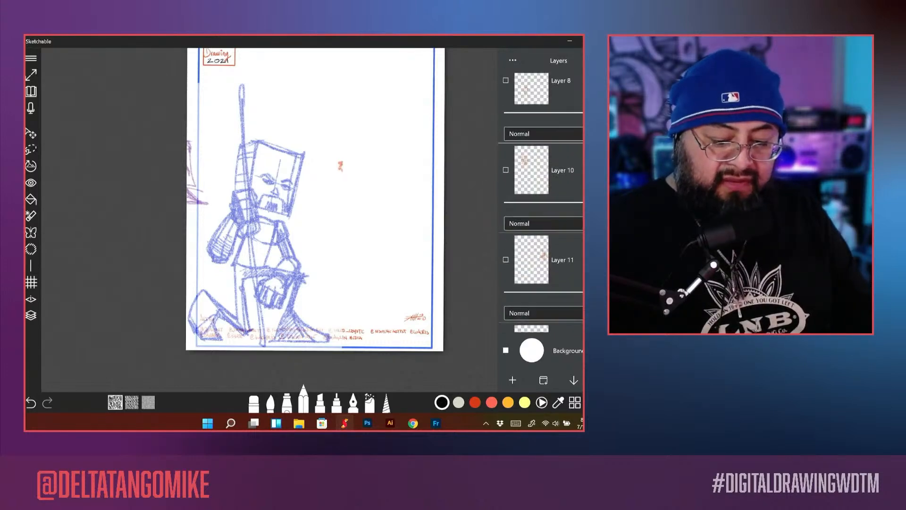
scroll(541, 203, "up", 5)
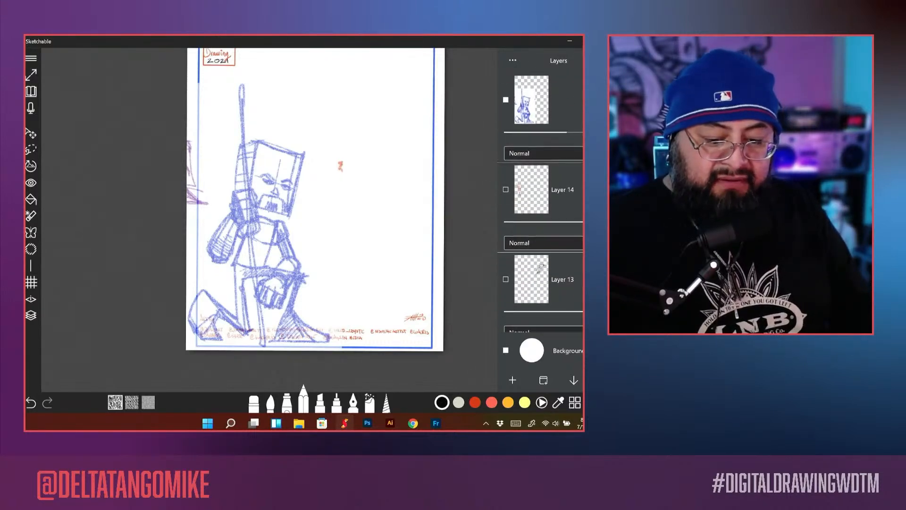
left_click(542, 101)
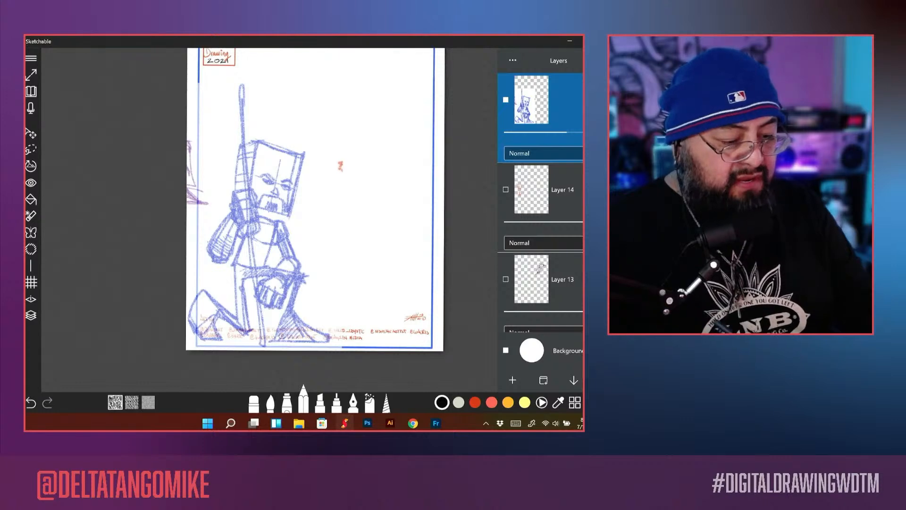
left_click(31, 133)
left_click_drag(293, 294, 318, 267)
left_click(304, 401)
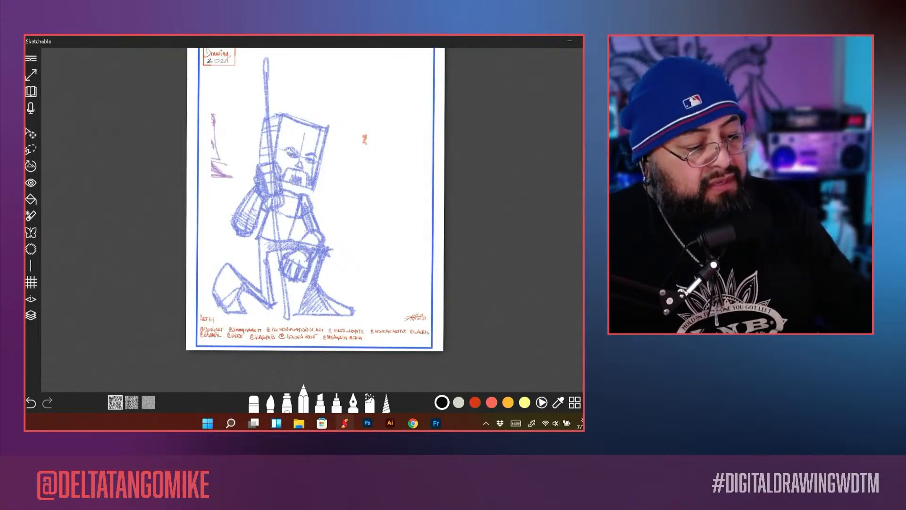
left_click(31, 58)
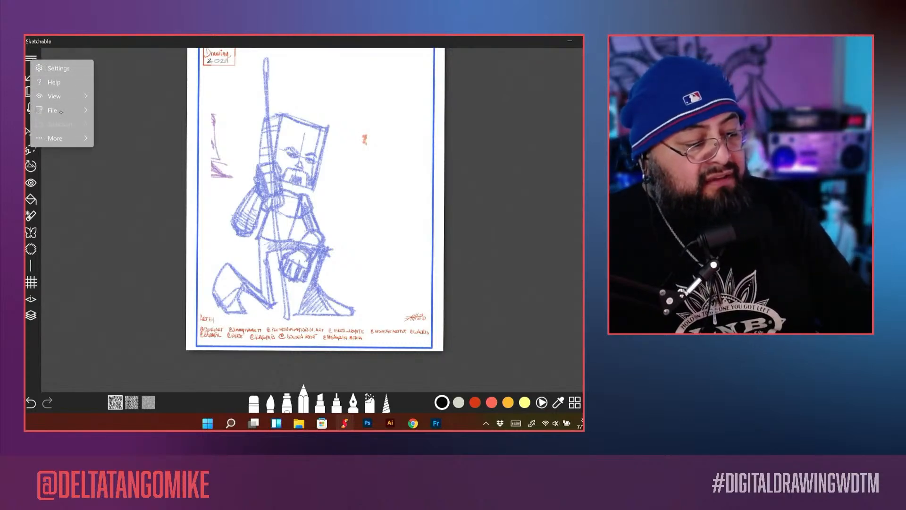
mouse_move(64, 111)
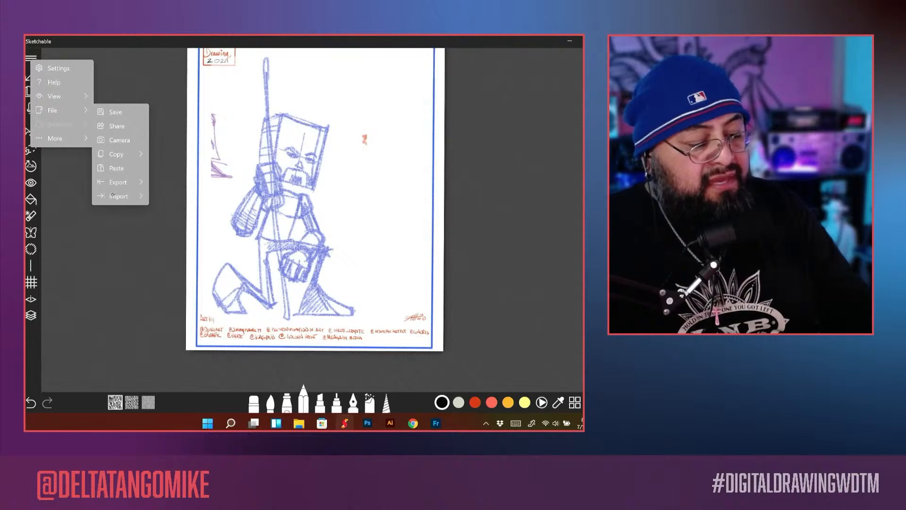
mouse_move(113, 195)
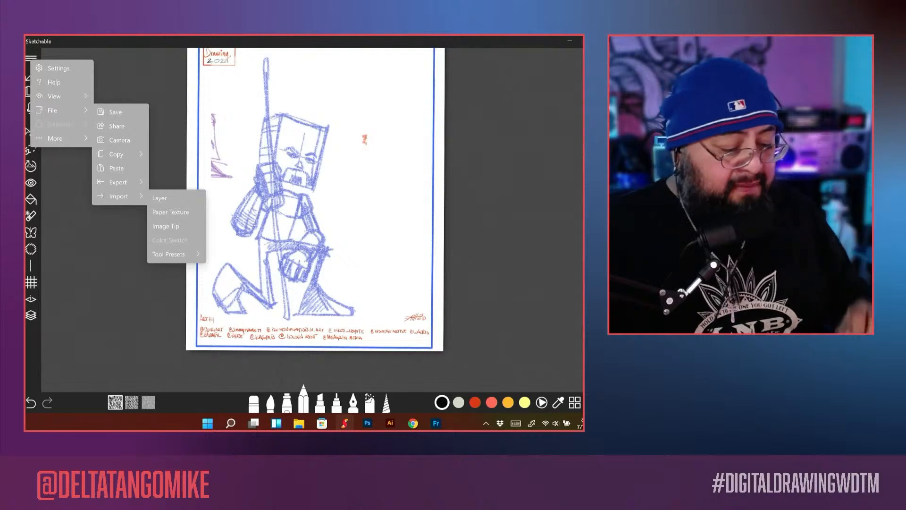
key("Escape")
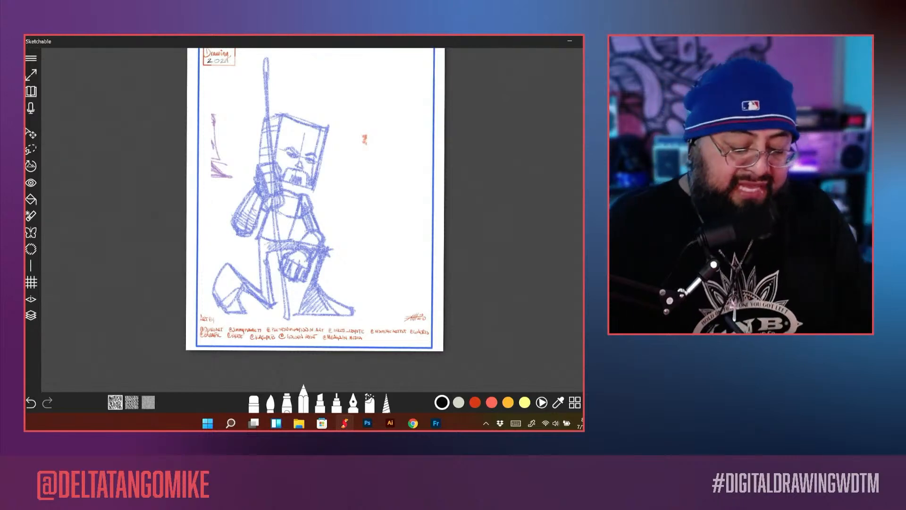
Step: Append the tool presets from the file All Tool Presets Black Book Cover in the Black Book Project's Brush Presets folder
left_click(303, 402)
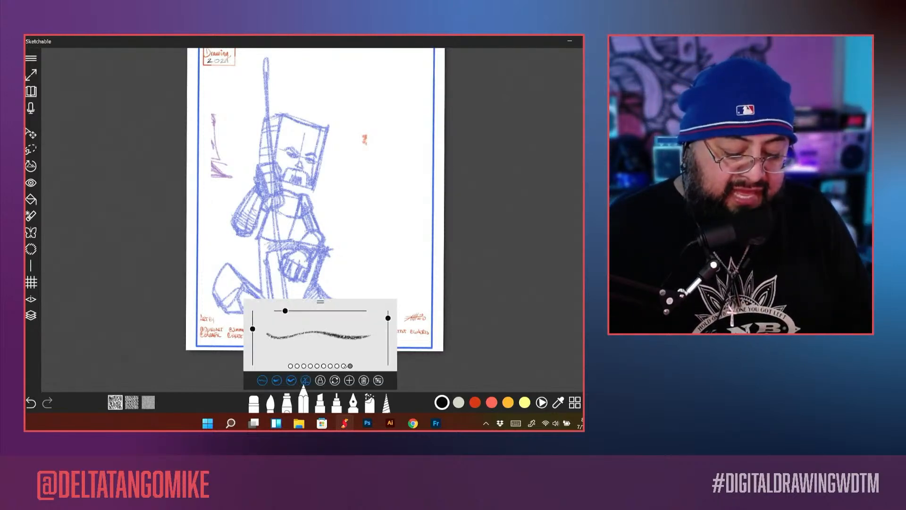
left_click(344, 367)
left_click(351, 366)
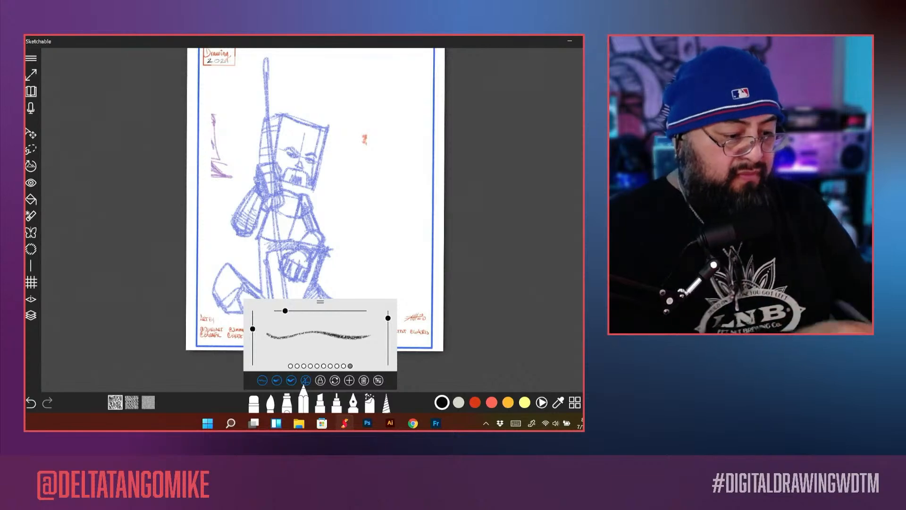
left_click(31, 58)
left_click(67, 110)
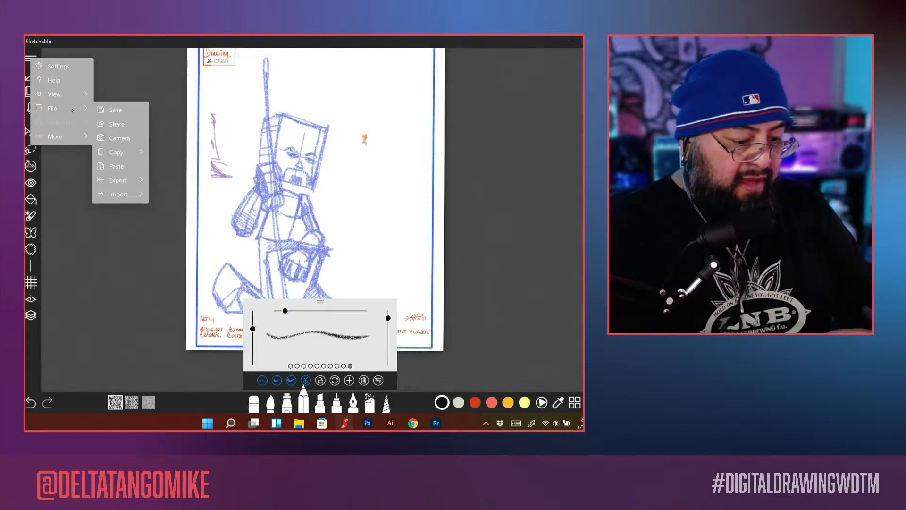
left_click(135, 194)
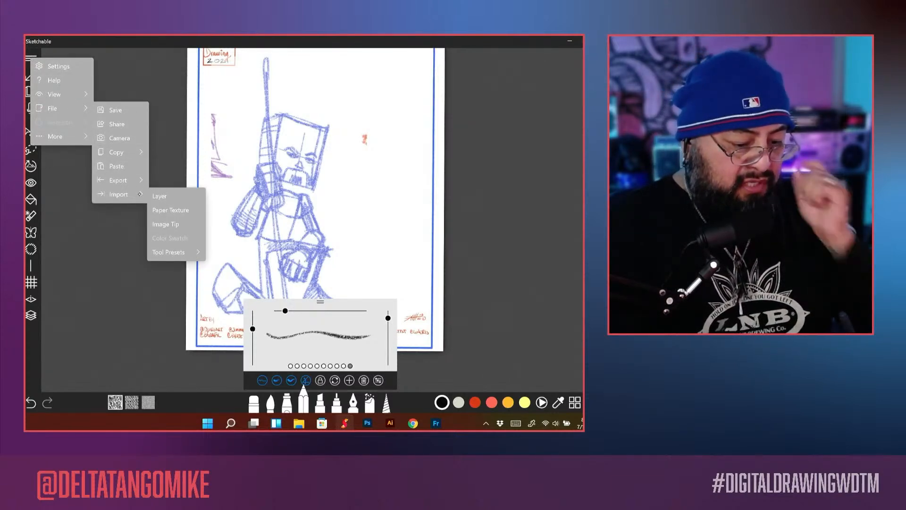
left_click(179, 252)
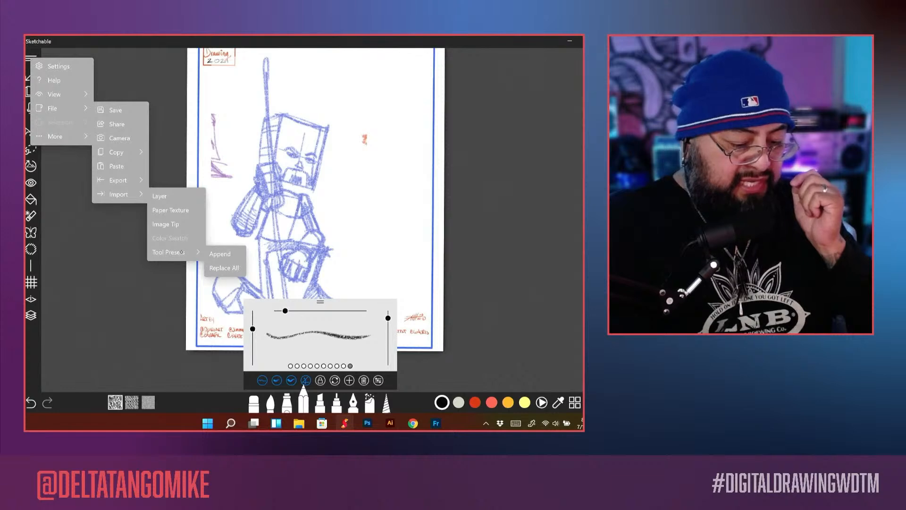
left_click(219, 254)
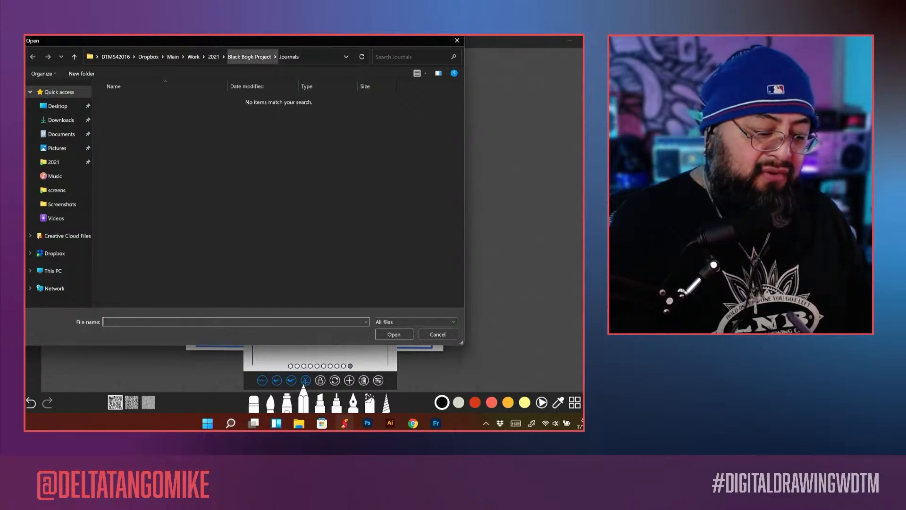
left_click(251, 56)
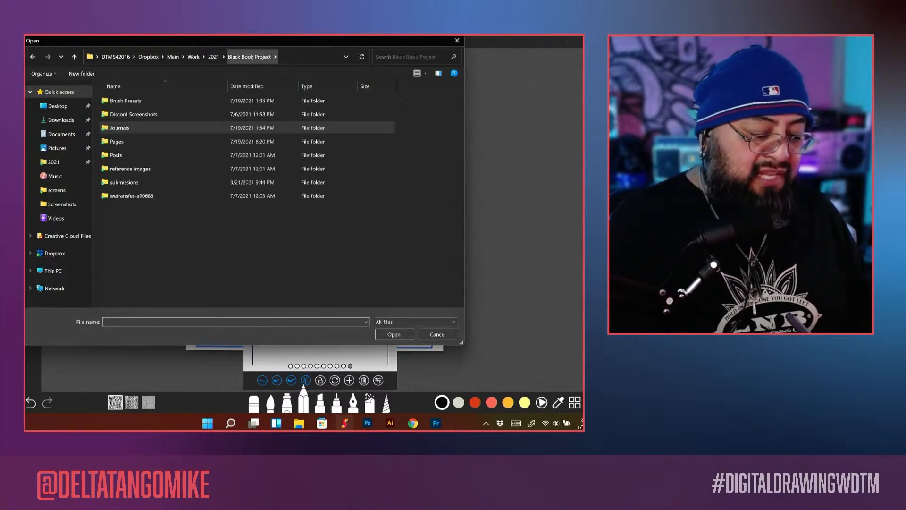
double_click(148, 107)
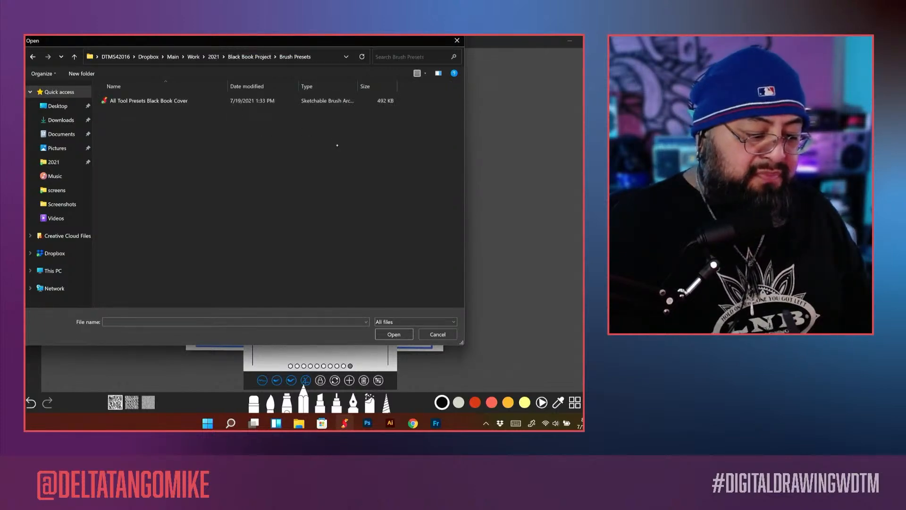
double_click(160, 101)
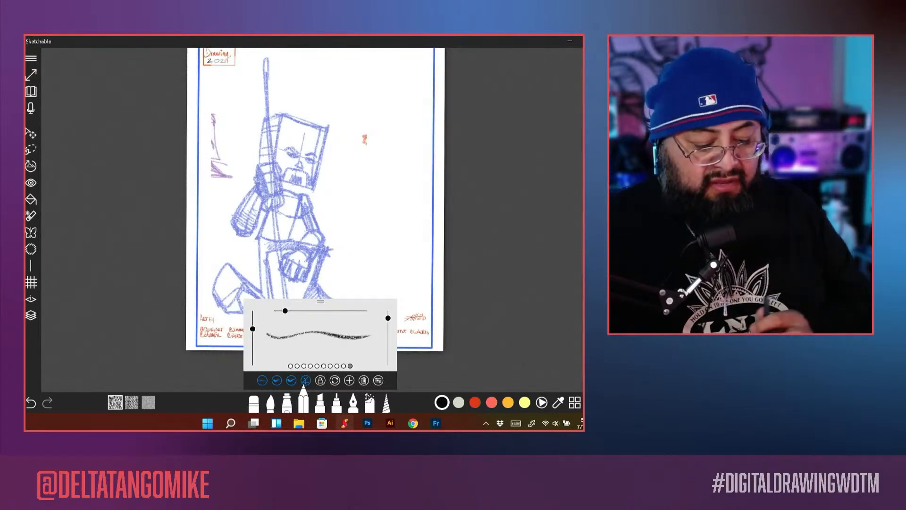
Step: Reposition the pencil settings over the canvas and look through all the pencil presets, including Chisel Tip Pencil, Hard Pencil and Edgy Pencil
mouse_move(285, 311)
left_mouse_down()
mouse_move(278, 311)
mouse_move(310, 310)
mouse_move(301, 210)
left_mouse_up()
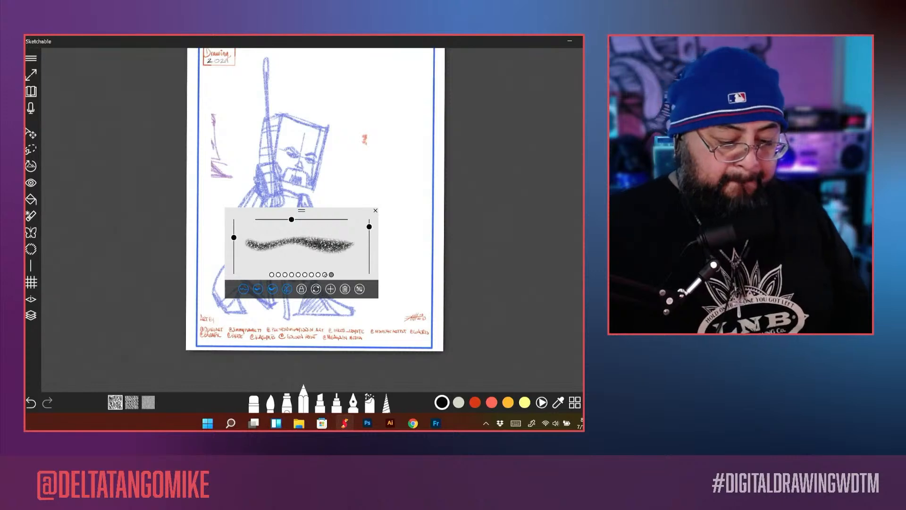
left_click(325, 275)
left_click(319, 275)
left_click(312, 275)
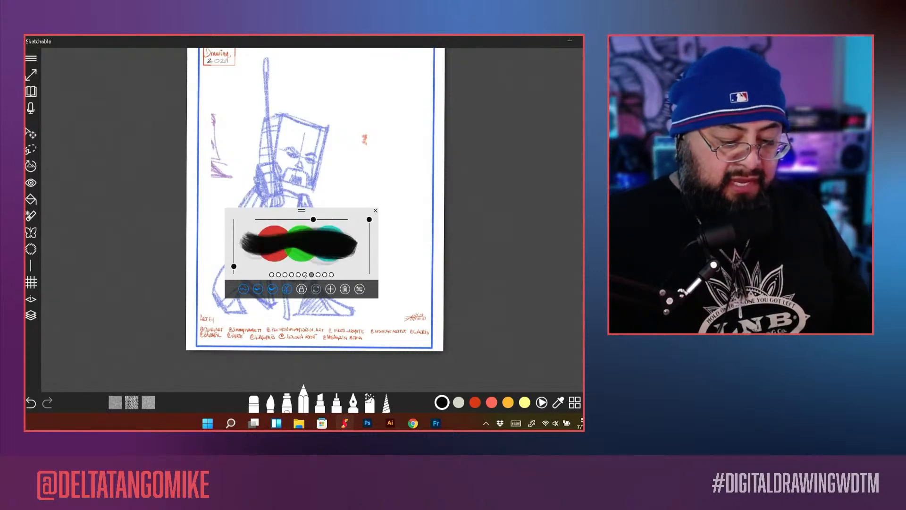
left_click(305, 274)
left_click(299, 275)
left_click(298, 274)
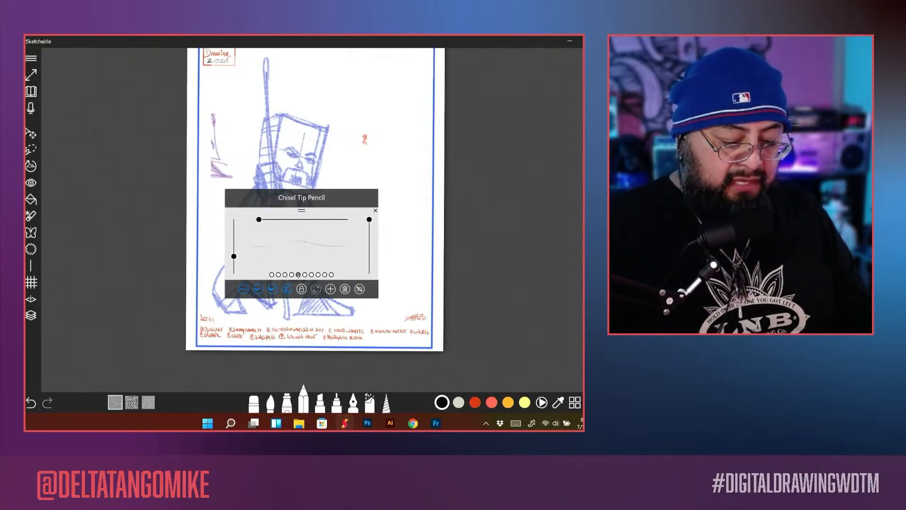
left_click(292, 275)
left_click(285, 274)
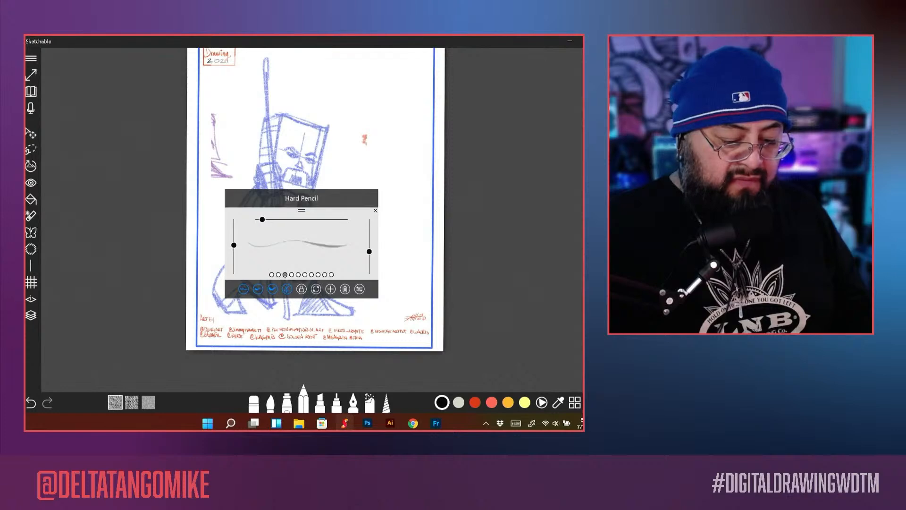
left_click(278, 275)
left_click(272, 275)
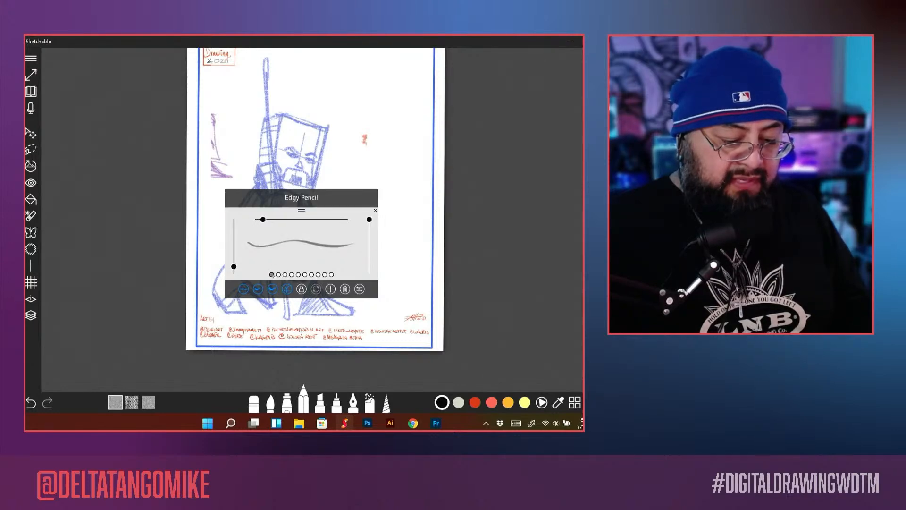
left_click(325, 274)
left_click(331, 275)
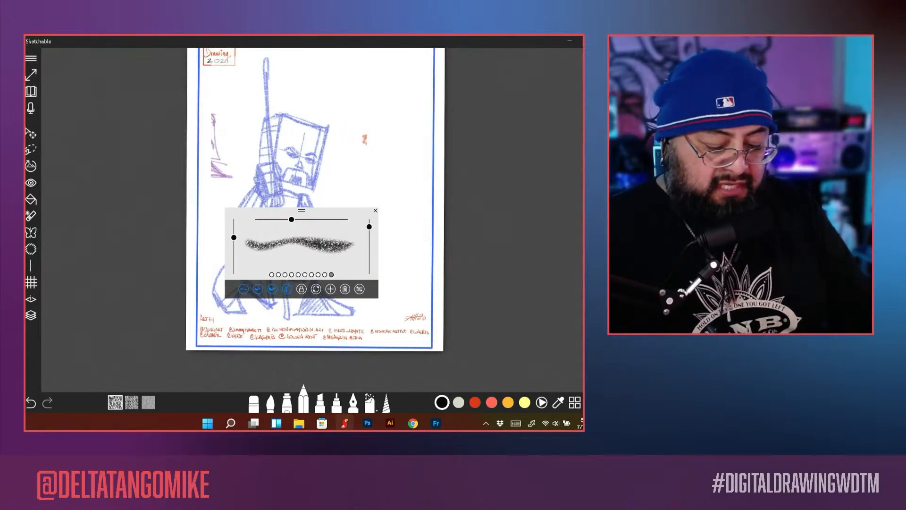
left_click(298, 424)
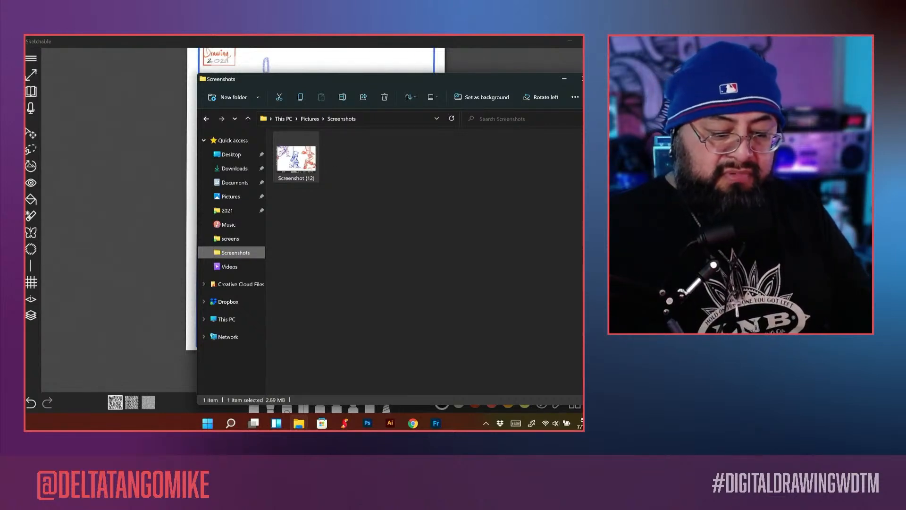
key("alt+Tab")
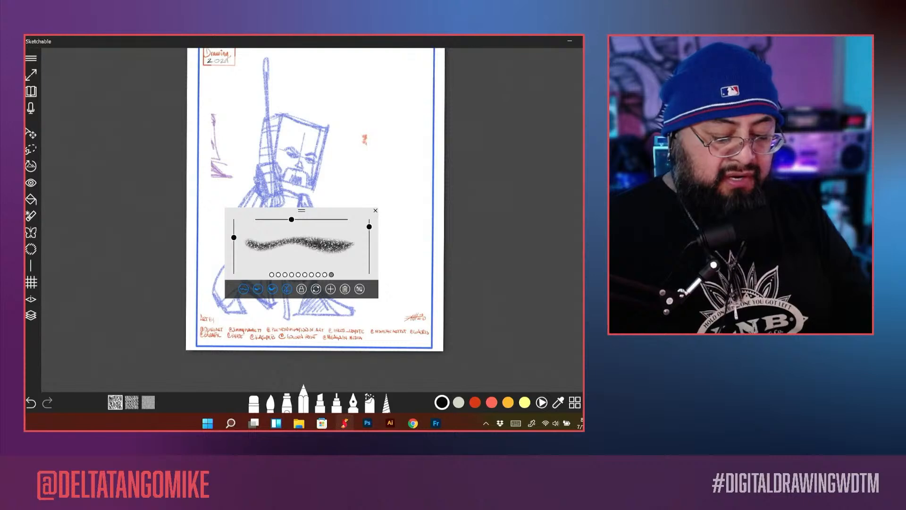
Step: Delete four pencil presets, including the textured brushes after the Chisel Tip Pencil
left_click(325, 274)
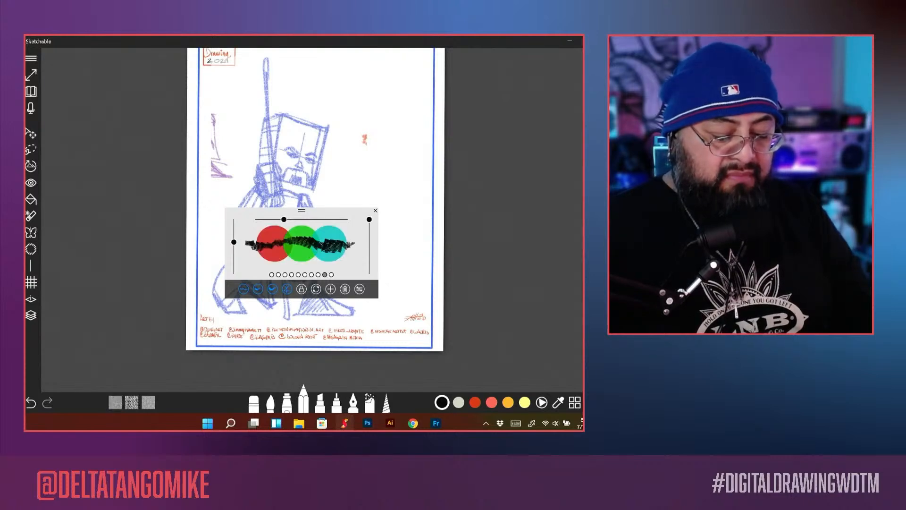
left_click(315, 274)
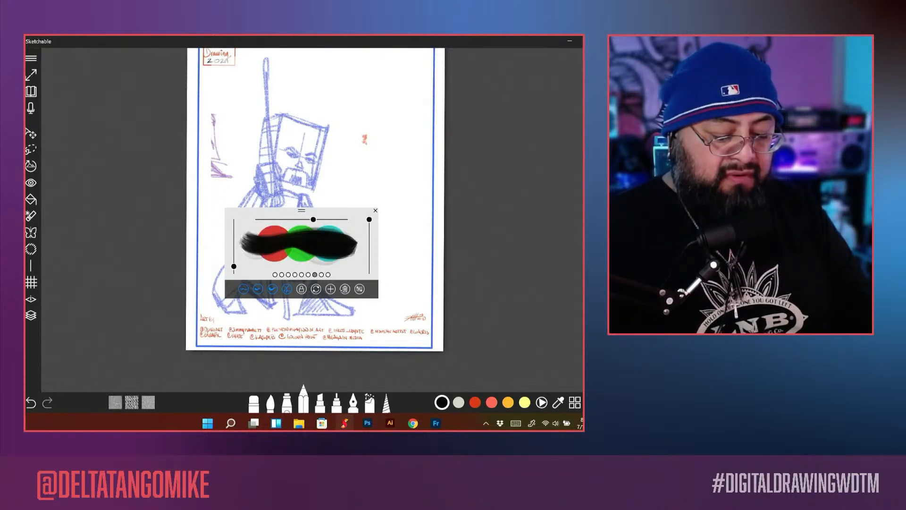
left_click(342, 290)
left_click(345, 289)
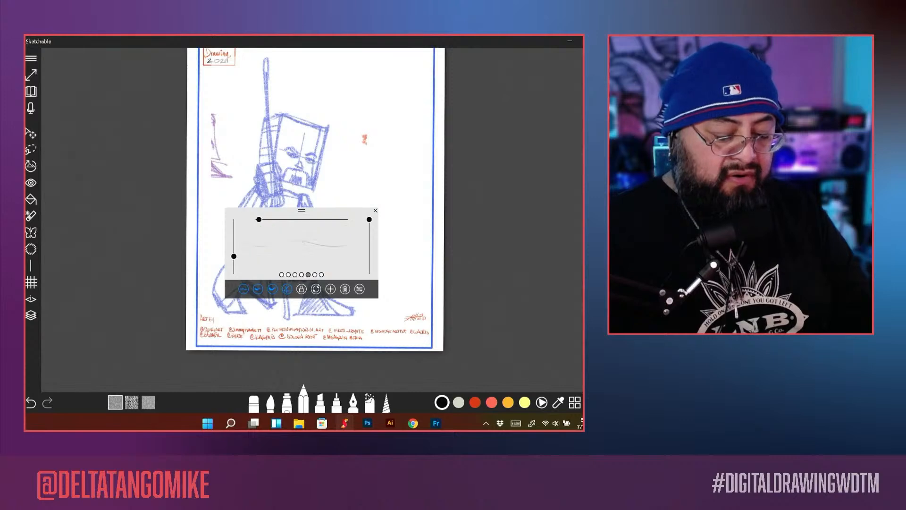
left_click(315, 274)
left_click(345, 289)
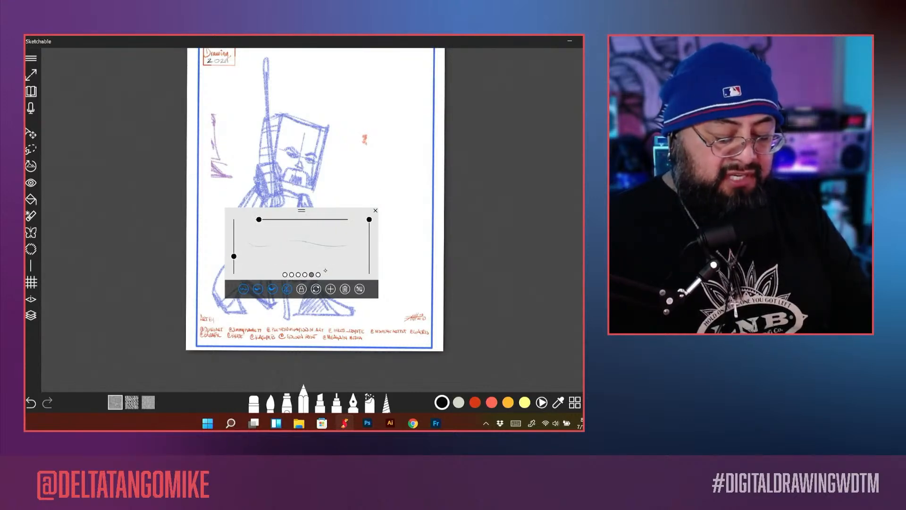
Step: Replace all tool presets with those in the file All Tool Presets Black Book Cover, and increase the Chisel Tip Pencil's size
left_click(31, 58)
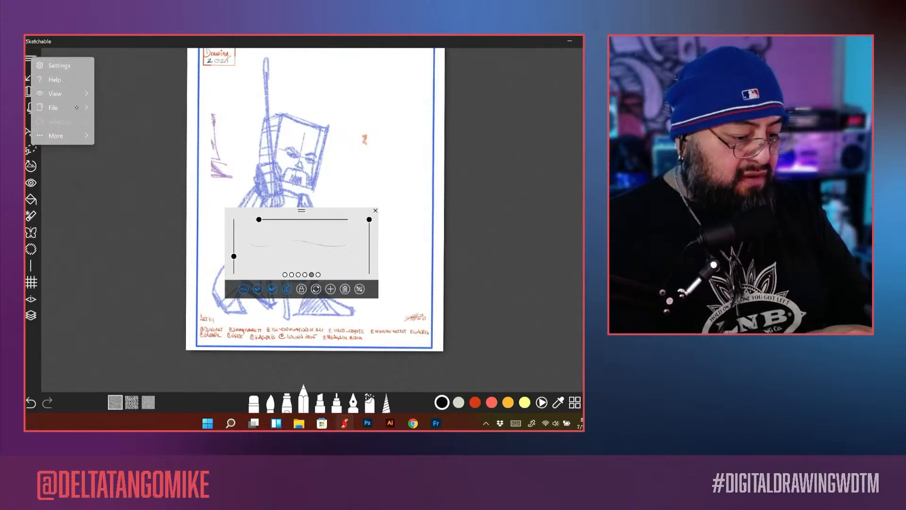
mouse_move(76, 107)
mouse_move(127, 193)
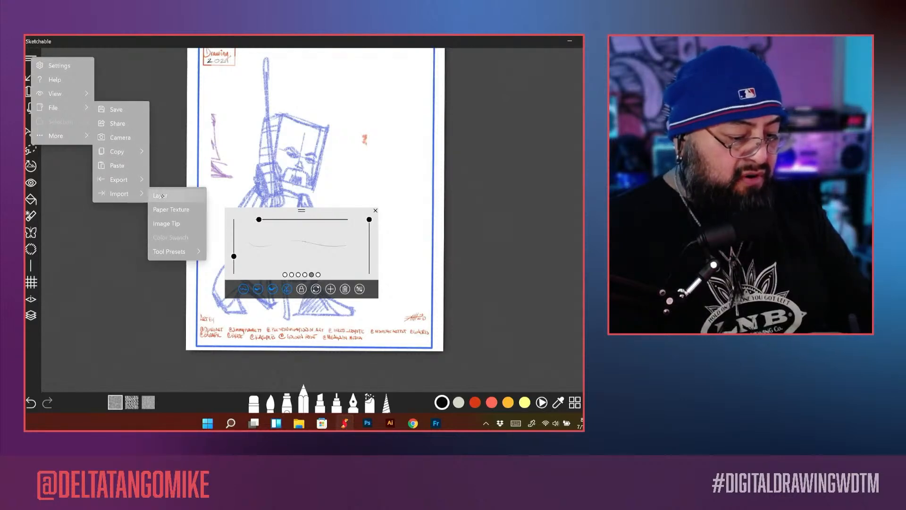
mouse_move(181, 251)
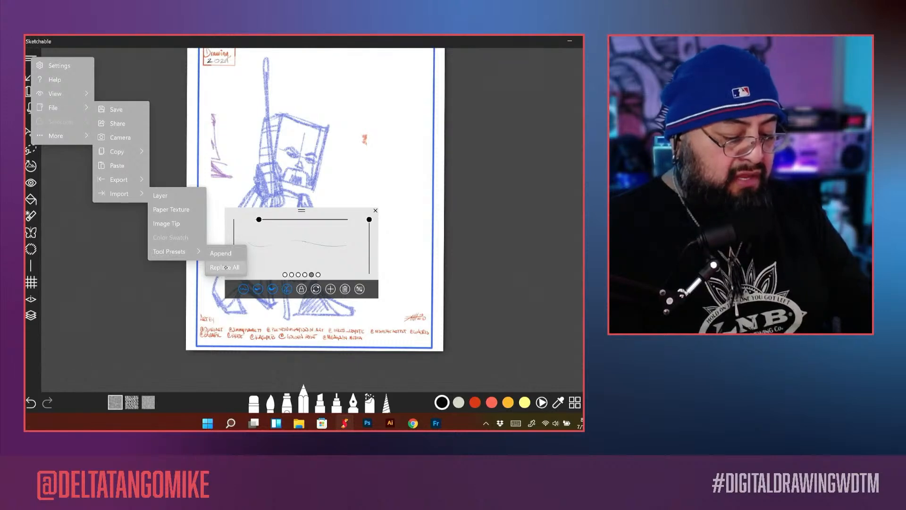
left_click(228, 268)
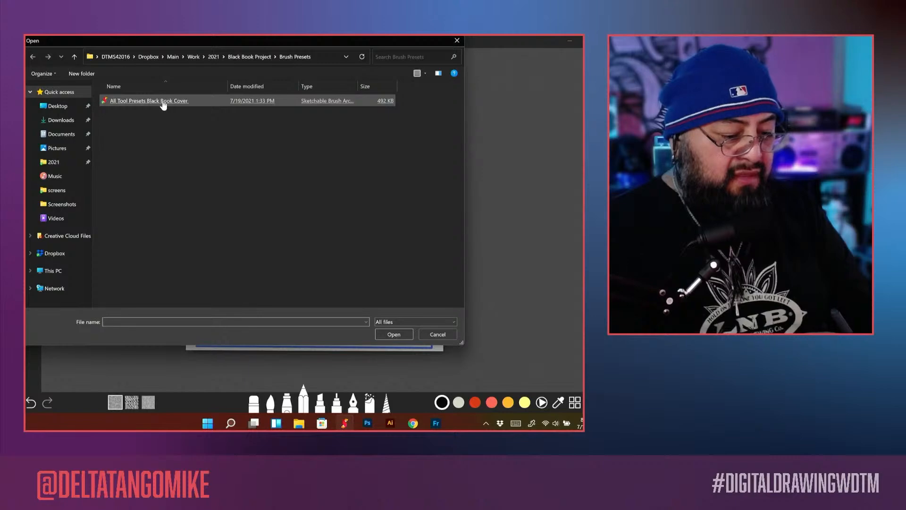
double_click(168, 101)
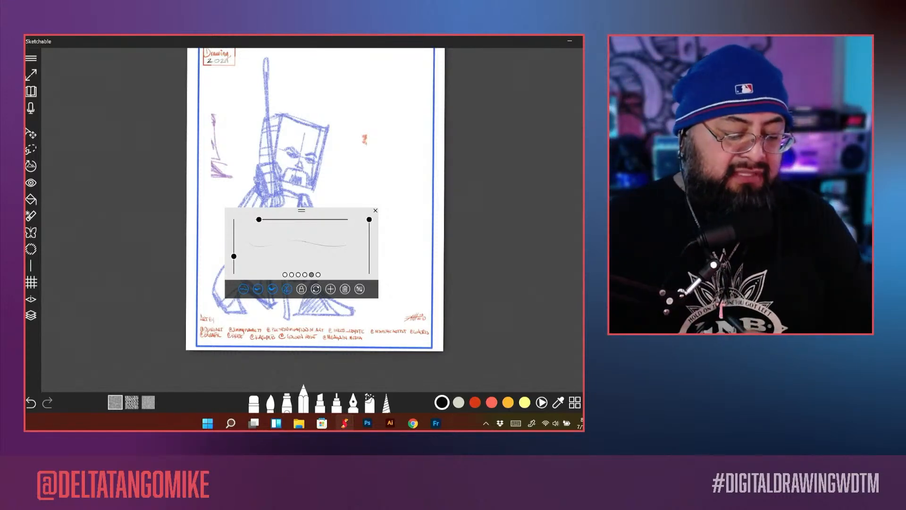
left_click_drag(259, 219, 274, 220)
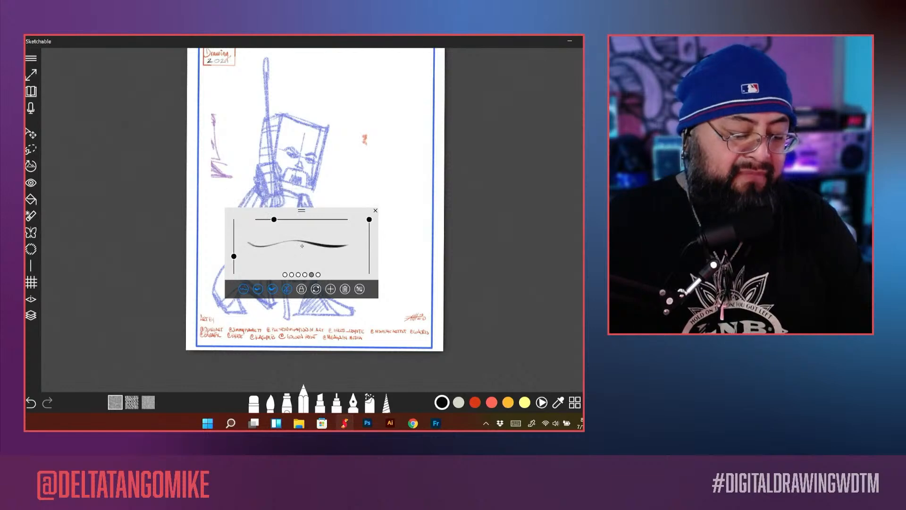
Step: Choose the last, grainy pencil preset at size 57.3 and move the pencil settings clear of the blue figure
left_click_drag(233, 256, 234, 239)
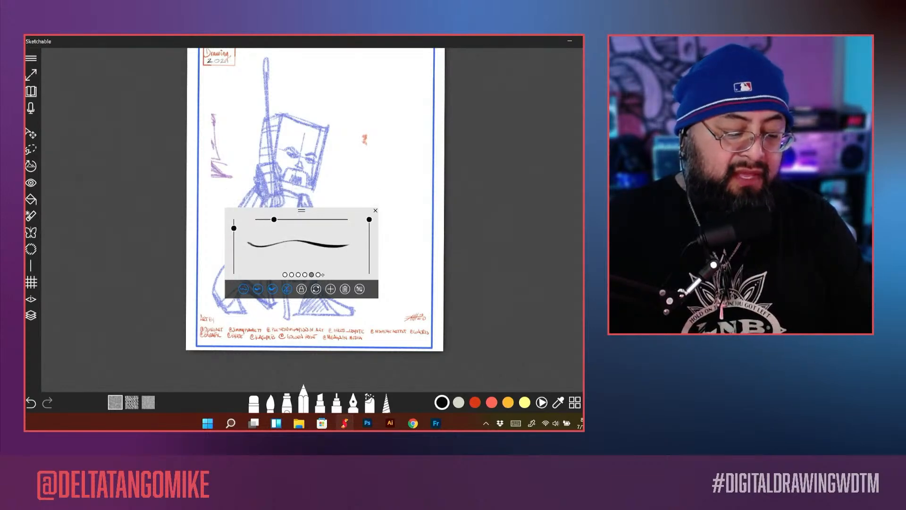
left_click(318, 275)
left_click_drag(328, 257, 373, 251)
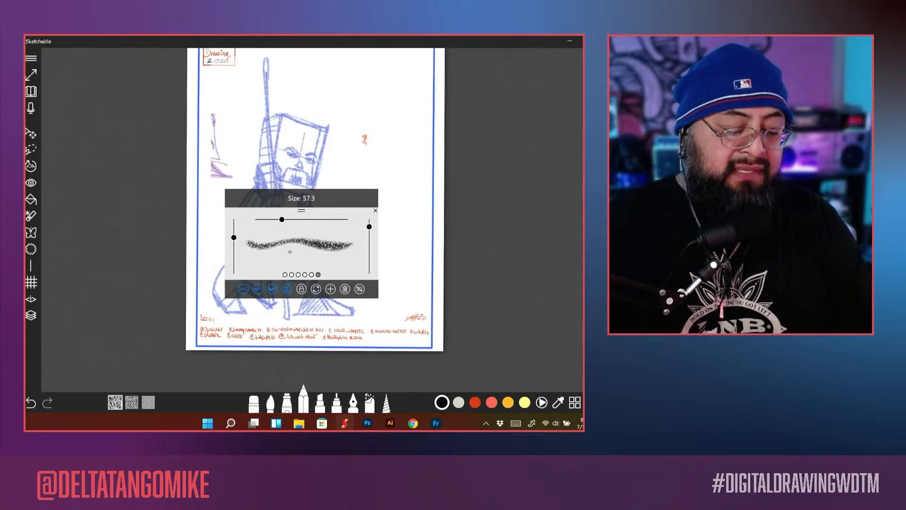
left_click_drag(301, 210, 159, 285)
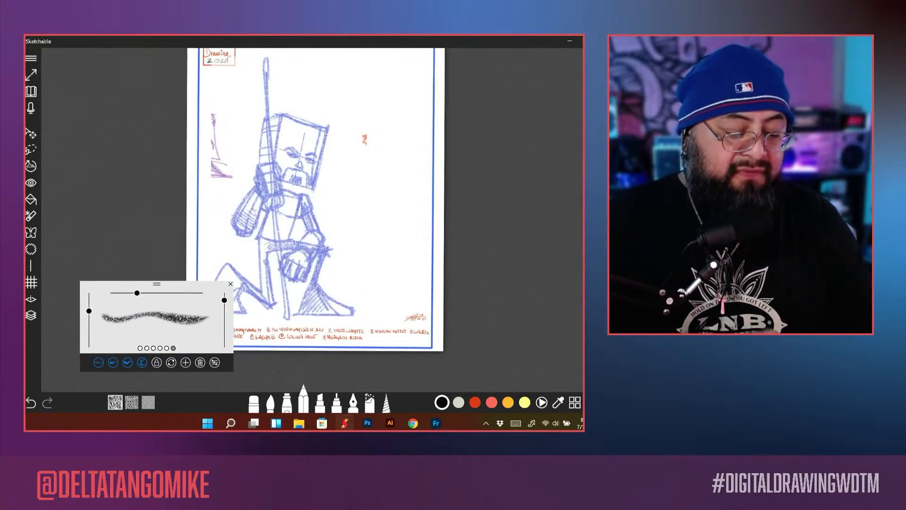
scroll(302, 227, "up", 8)
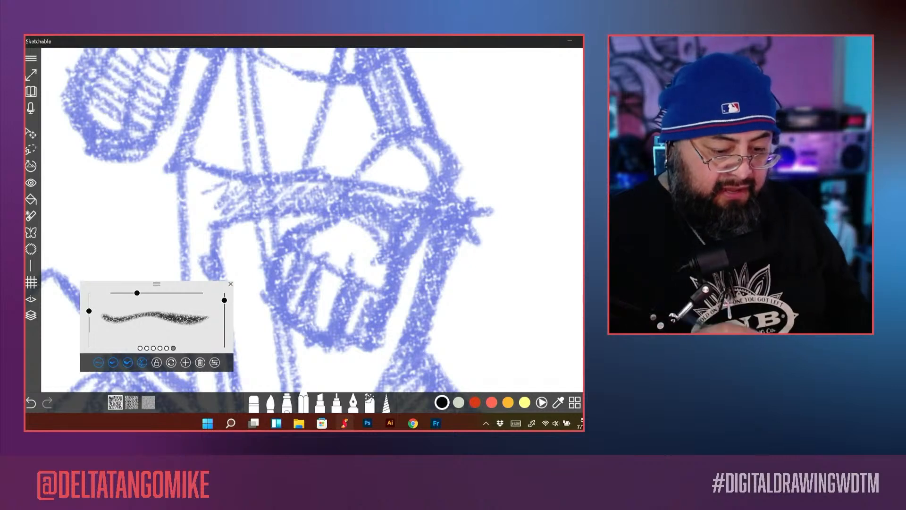
Step: Switch the canvas to full-screen view and frame the blue figure's head and torso
left_click(486, 423)
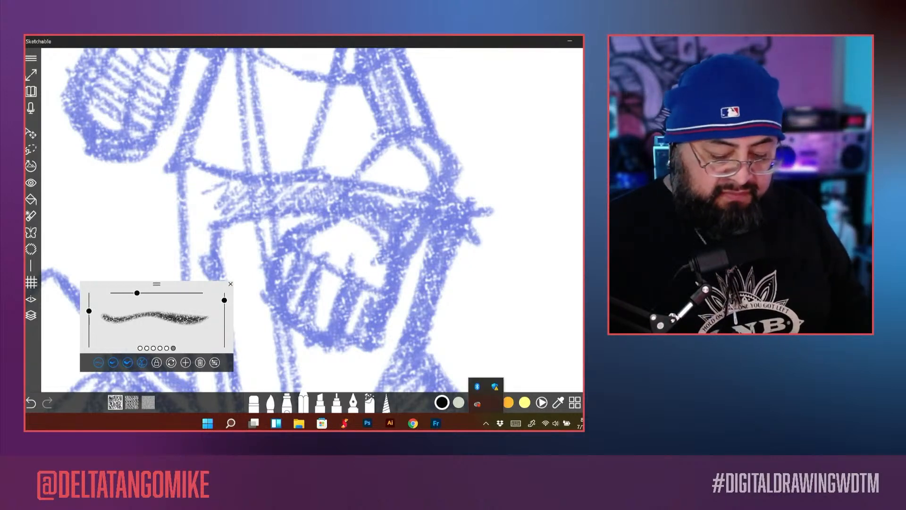
left_click(214, 363)
left_click(31, 74)
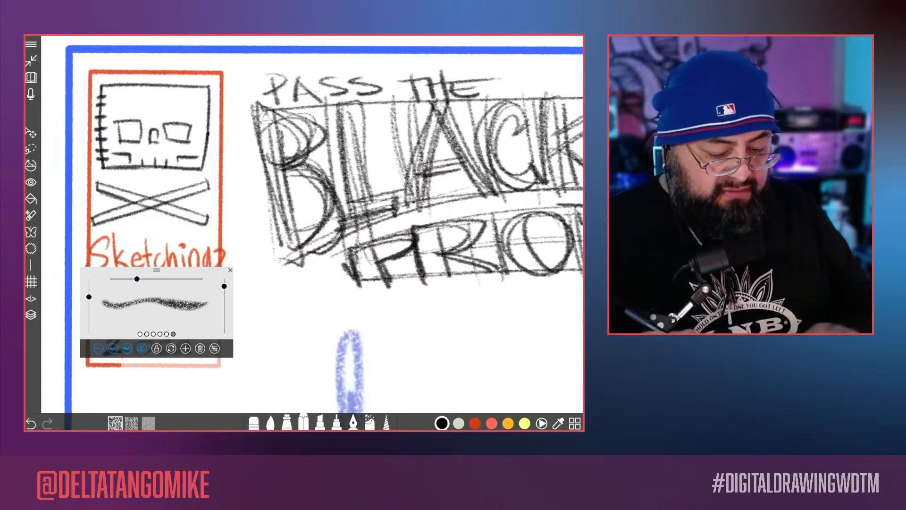
scroll(312, 224, "down", 5)
scroll(312, 224, "up", 2)
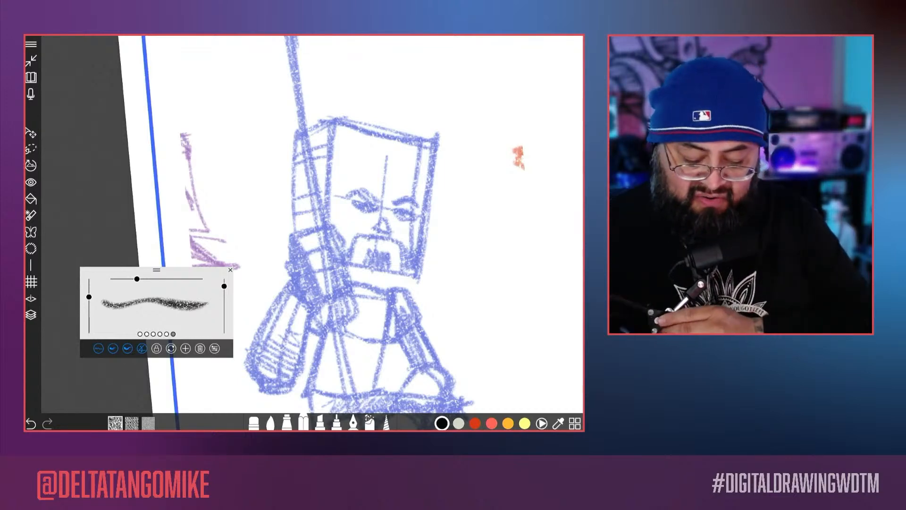
Step: Replace the coral swatch's colour with a deep red of the same hue using the colour wheel
left_click(493, 424)
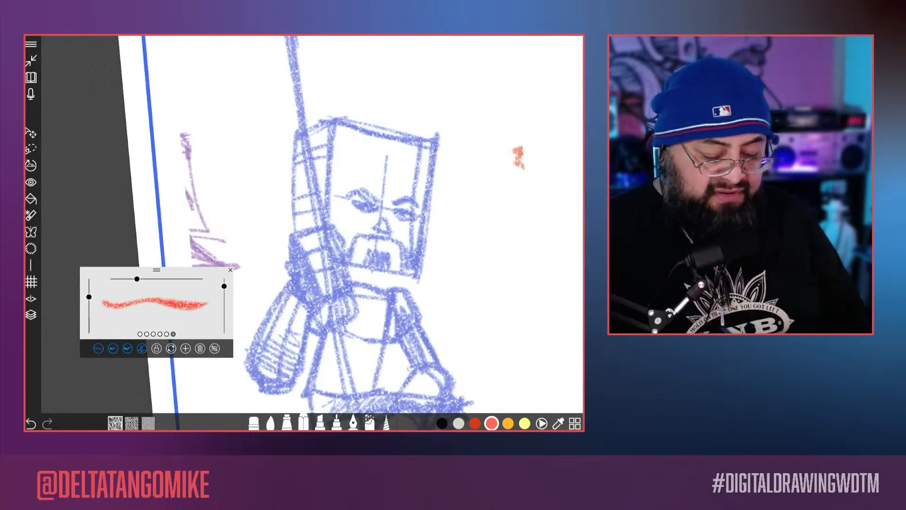
left_click(541, 423)
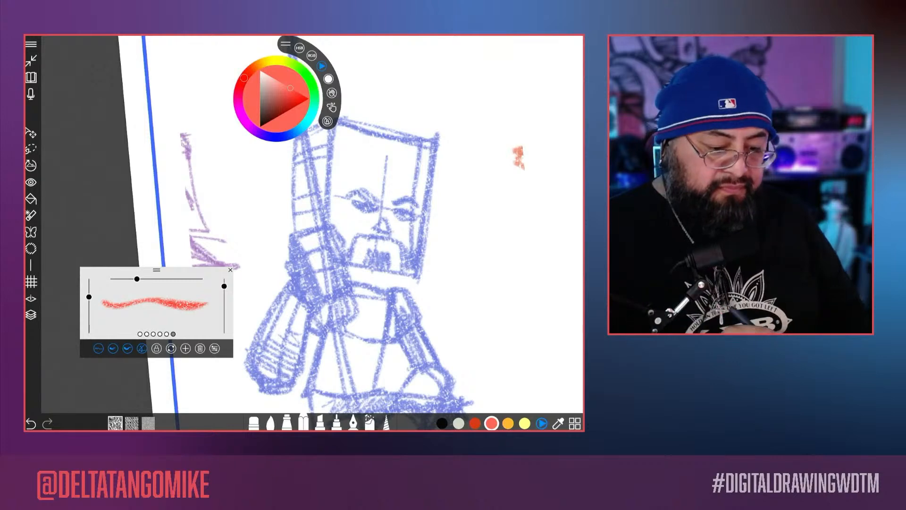
left_click_drag(291, 88, 286, 107)
Step: Scribble deep red test strokes over the figure with the grainy pencil and undo them
mouse_move(353, 331)
left_mouse_down()
mouse_move(367, 271)
mouse_move(439, 193)
mouse_move(542, 220)
mouse_move(449, 326)
left_mouse_up()
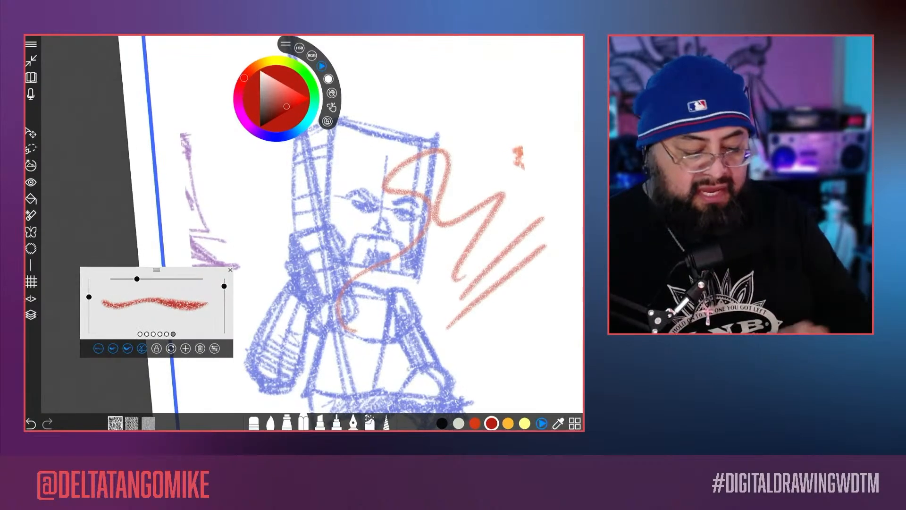
key("ctrl+z")
key("ctrl+z")
key("ctrl+z")
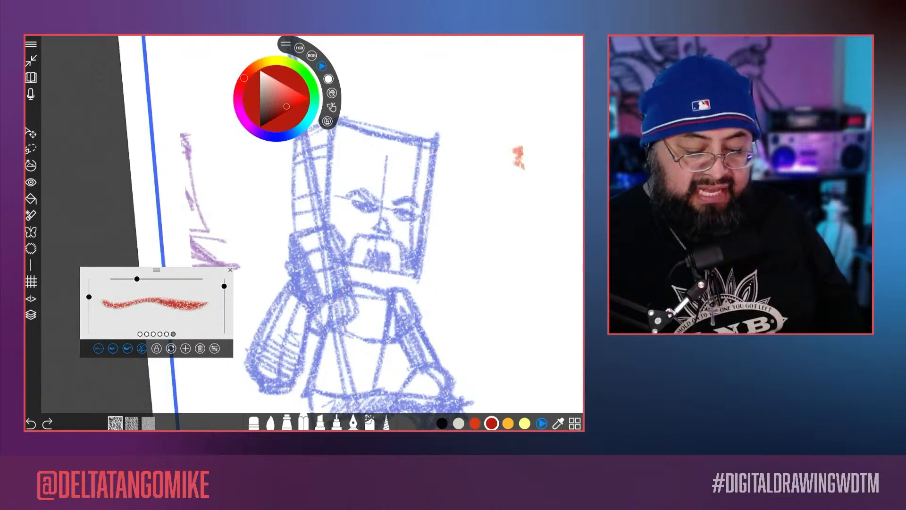
Step: Add a new layer above the blue figure's layer and choose the pencil tool
key("l")
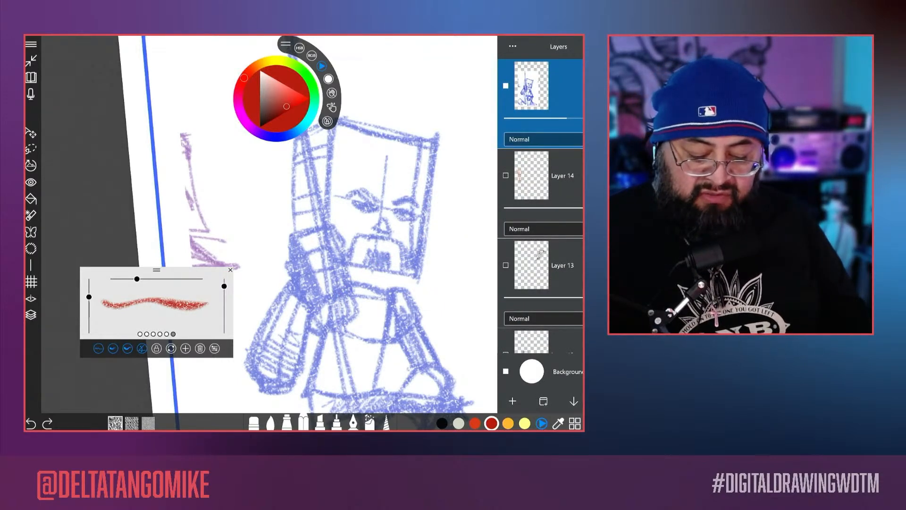
left_click(513, 401)
left_click(304, 422)
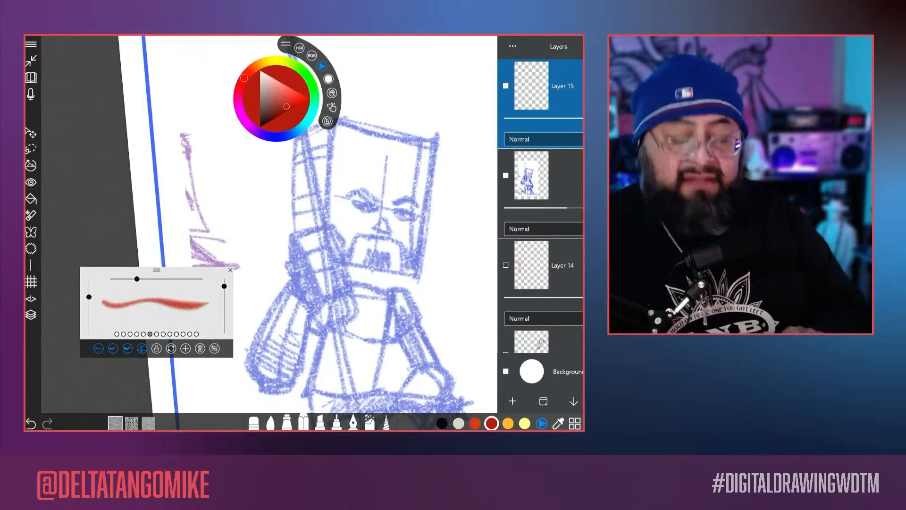
scroll(359, 254, "down", 1)
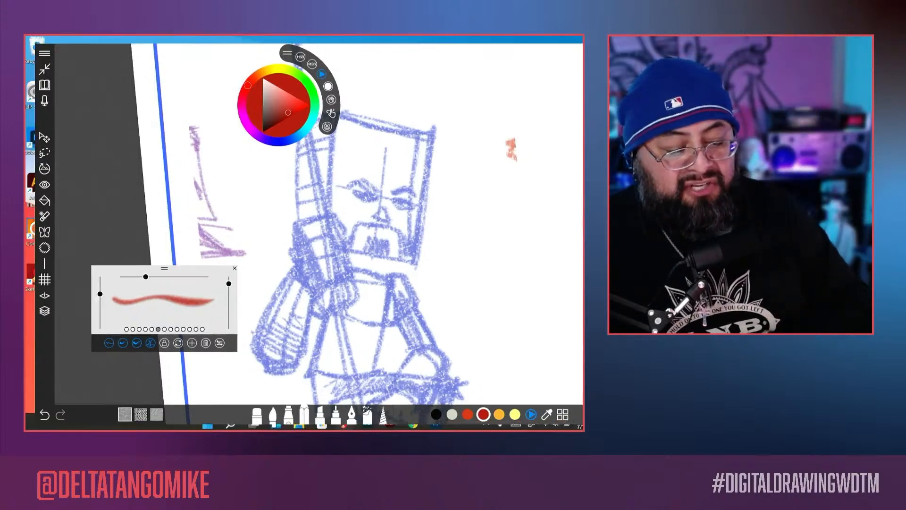
key("super+Tab")
key("super+Tab")
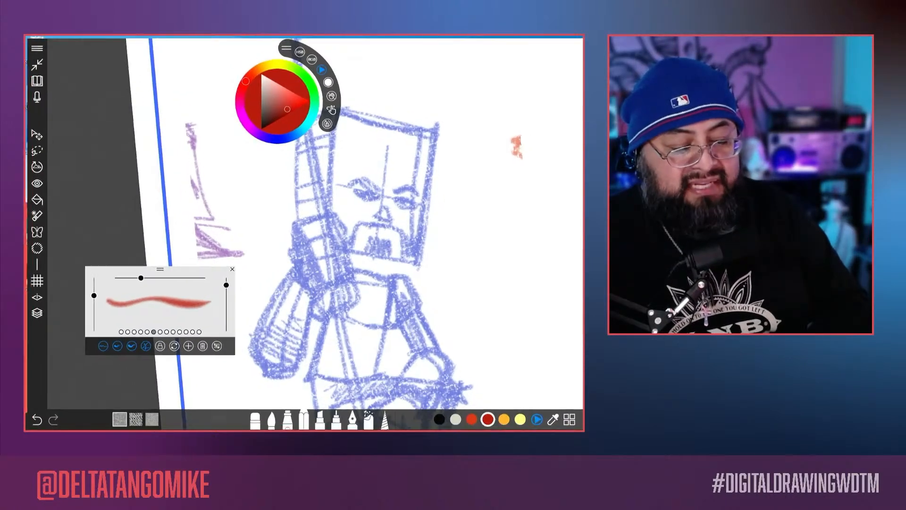
key("super+Tab")
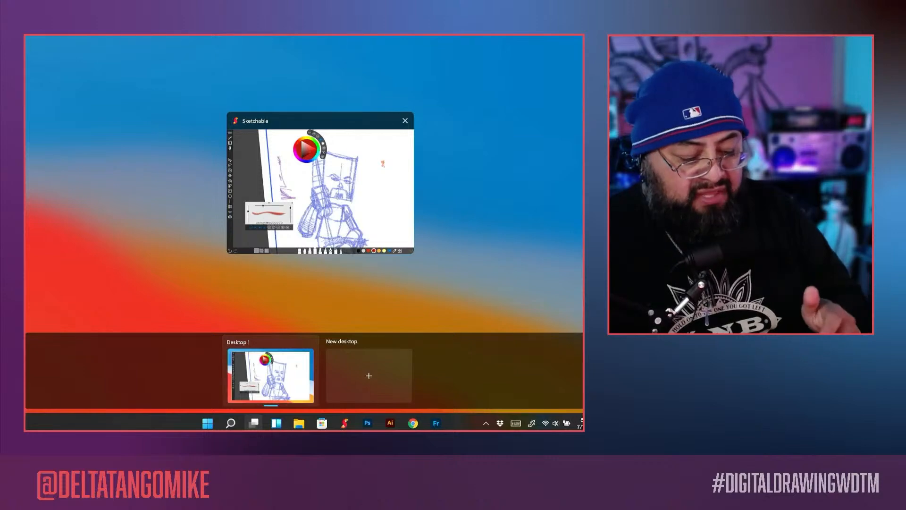
key("super+Tab")
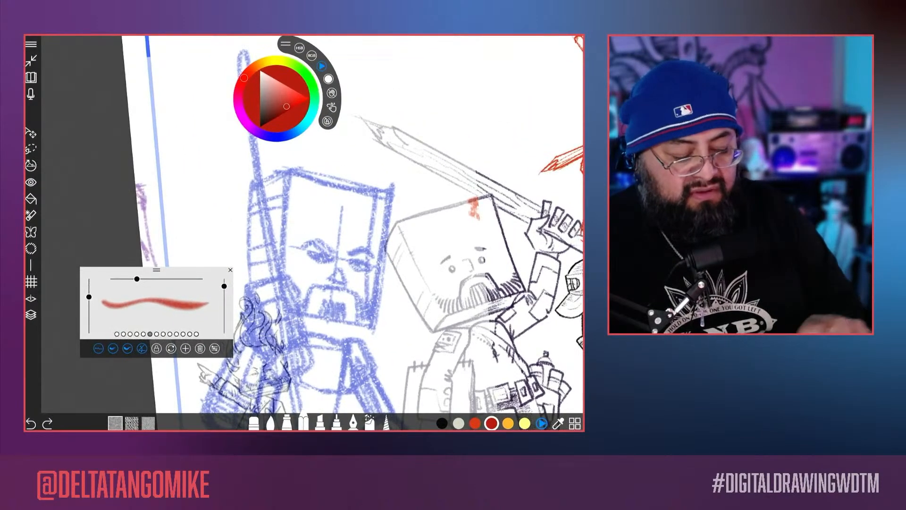
Step: Step back through the recent changes to hide the other character sketches around the blue figure
key("ctrl+z")
key("ctrl+z")
key("ctrl+z")
key("ctrl+z")
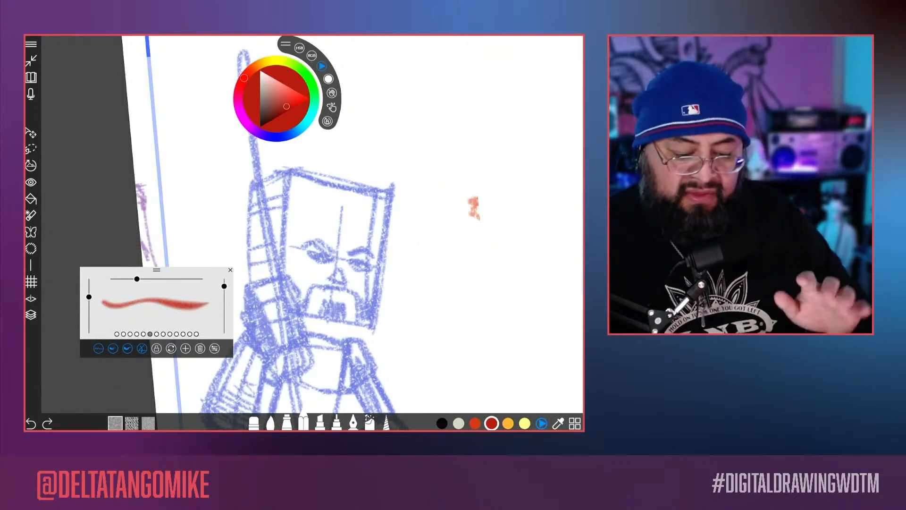
Step: Move the pencil settings over the empty area beside the figure and look through the pencil presets from first to last
left_click(116, 334)
mouse_move(148, 279)
left_mouse_down()
mouse_move(140, 279)
mouse_move(156, 200)
mouse_move(155, 106)
left_mouse_up()
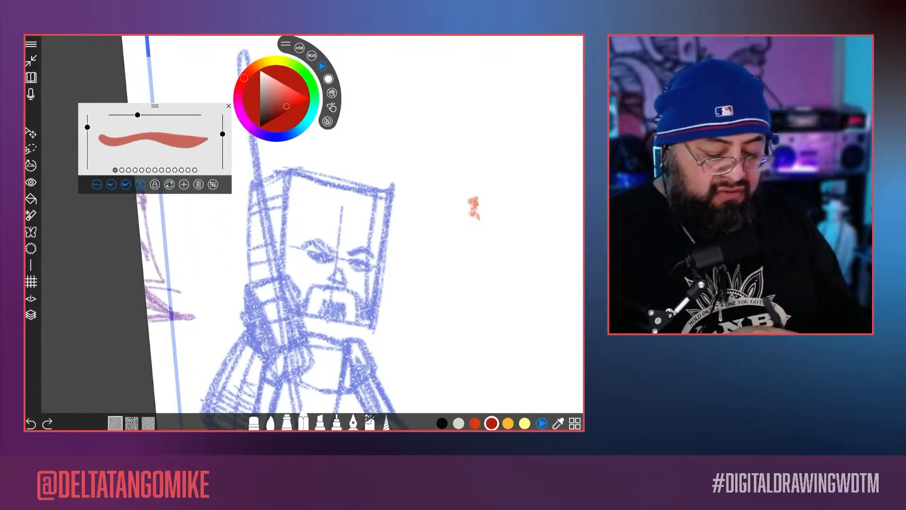
mouse_move(154, 105)
left_mouse_down()
mouse_move(390, 184)
mouse_move(441, 123)
mouse_move(435, 103)
left_mouse_up()
left_click(410, 164)
left_click(416, 165)
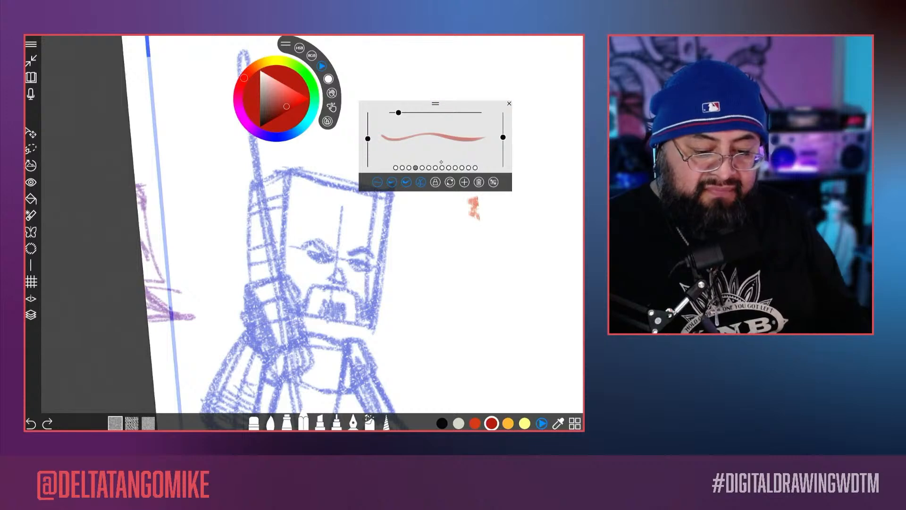
left_click(439, 163)
left_click(442, 164)
left_click(449, 163)
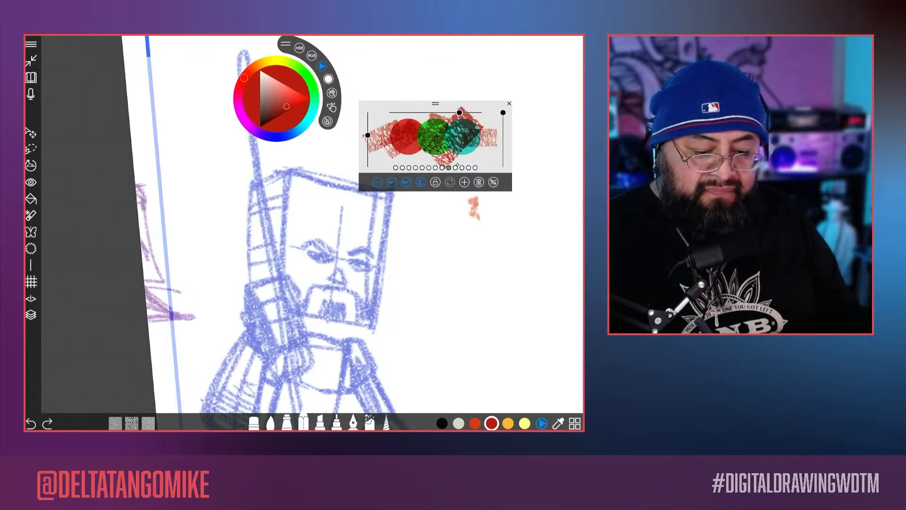
left_click(459, 163)
left_click(463, 167)
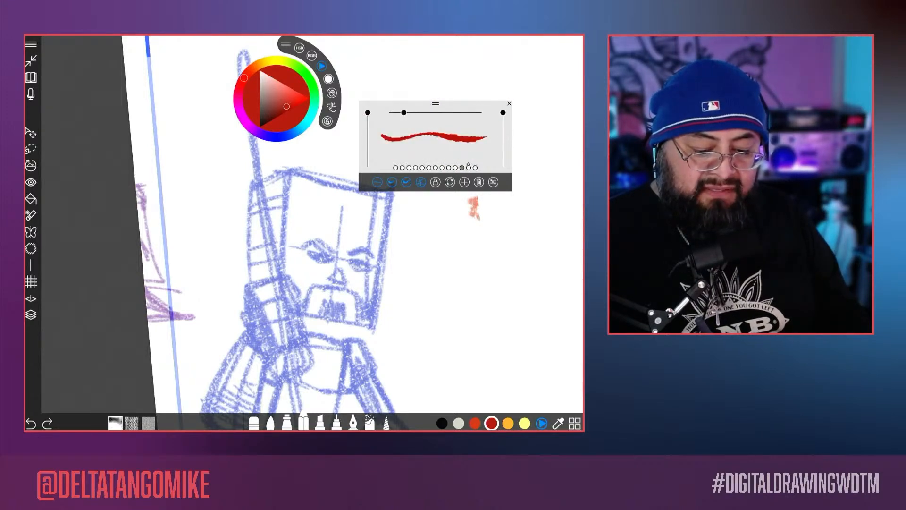
left_click(469, 167)
left_click(475, 167)
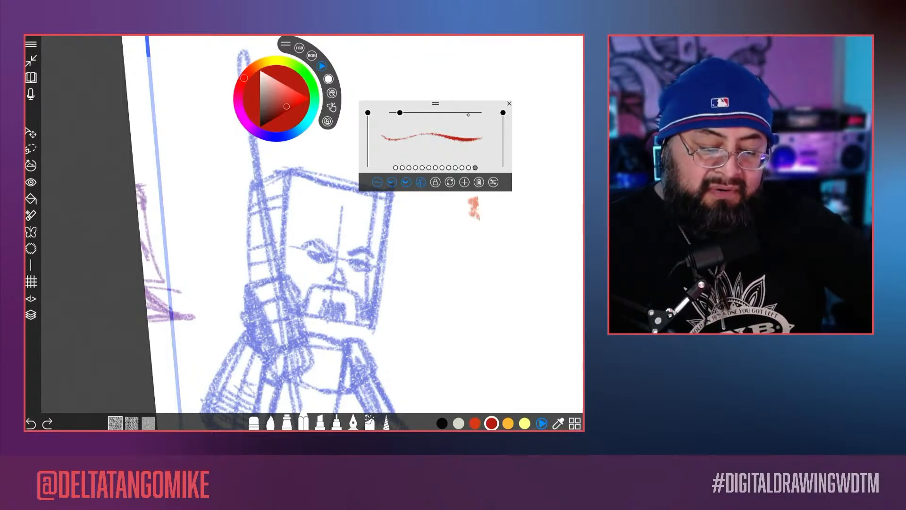
Step: Compare the Soft Pencil DTM preset with its neighbours and choose the last pencil preset
left_click_drag(435, 103, 444, 98)
left_click(478, 163)
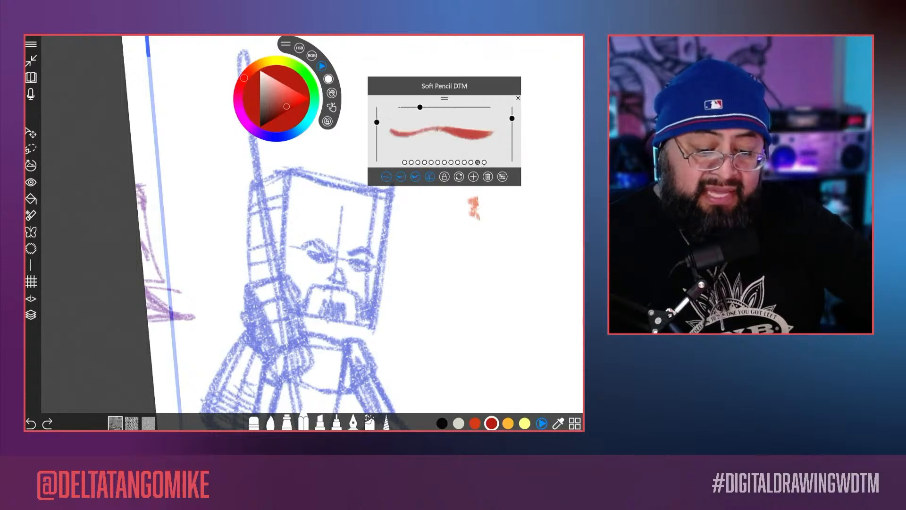
left_click(471, 163)
left_click(478, 162)
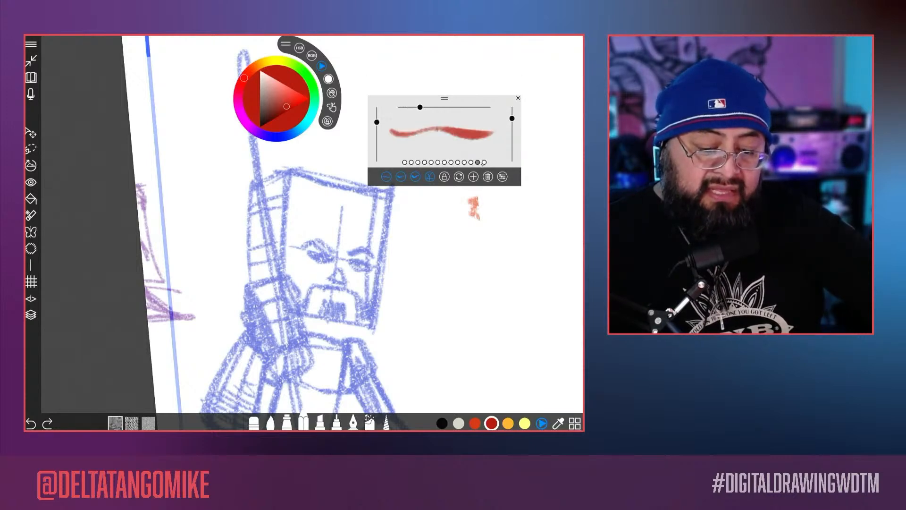
left_click(485, 163)
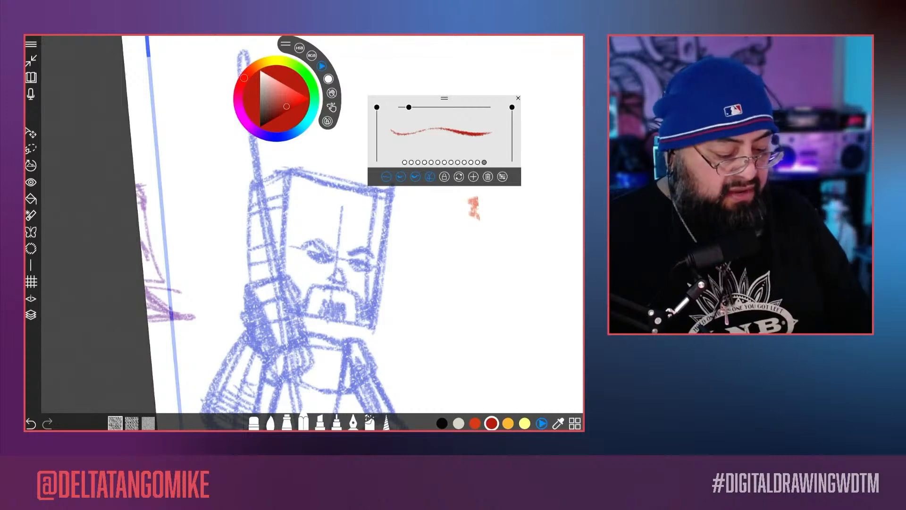
Step: Add a new empty layer above the blue figure's layer
left_click(30, 315)
left_click(540, 90)
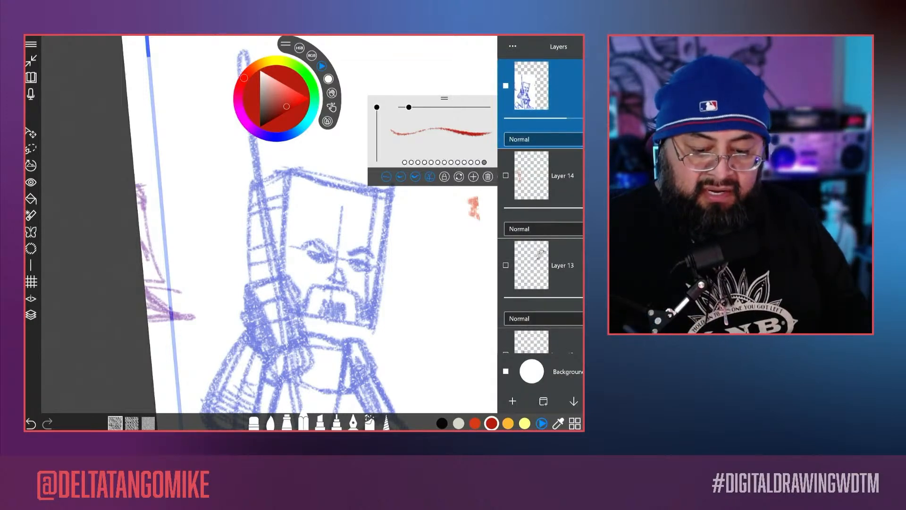
left_click(512, 401)
left_click(31, 315)
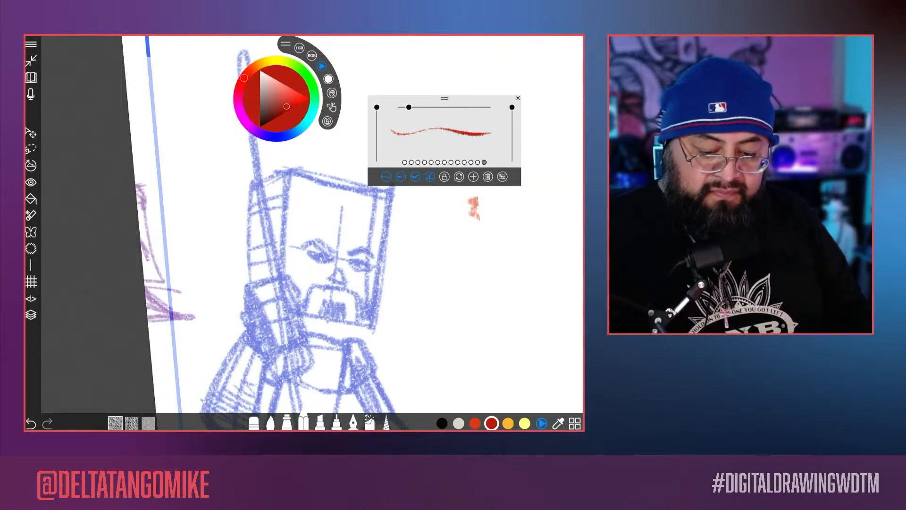
Step: Draw a long wavy line and a group of diagonal hatch strokes beside the figure with the last pencil preset
mouse_move(540, 241)
left_mouse_down()
mouse_move(428, 270)
mouse_move(320, 333)
mouse_move(347, 340)
mouse_move(539, 234)
left_mouse_up()
scroll(402, 264, "up", 5)
scroll(401, 264, "up", 1)
left_click_drag(546, 243, 358, 359)
left_click_drag(560, 250, 370, 362)
left_click_drag(551, 269, 389, 357)
Step: Draw broad diagonal test strokes above the hatching with the Soft Pencil DTM preset
left_click(478, 162)
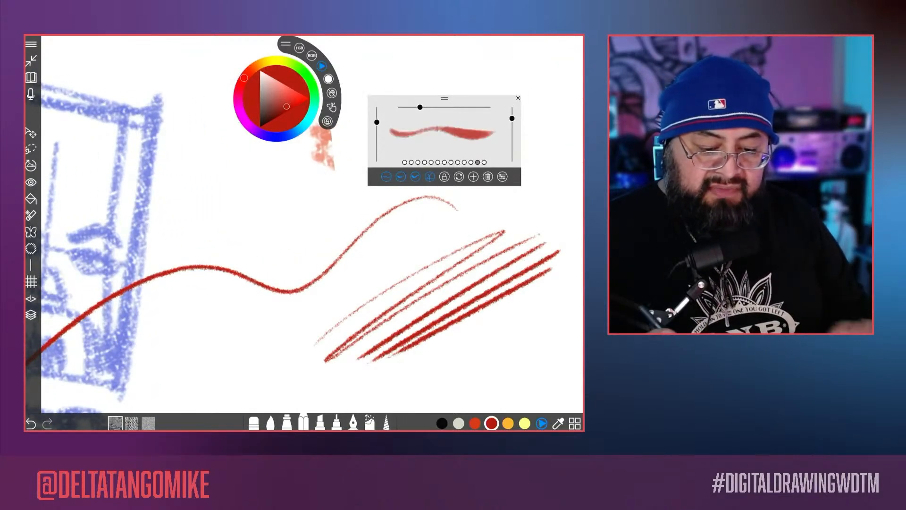
left_click_drag(359, 222, 281, 295)
left_click_drag(526, 225, 250, 365)
left_click_drag(503, 236, 261, 365)
Step: Draw solid test lines and a long curve in the empty area with the No. 2 Pencil- liner preset
left_click(471, 162)
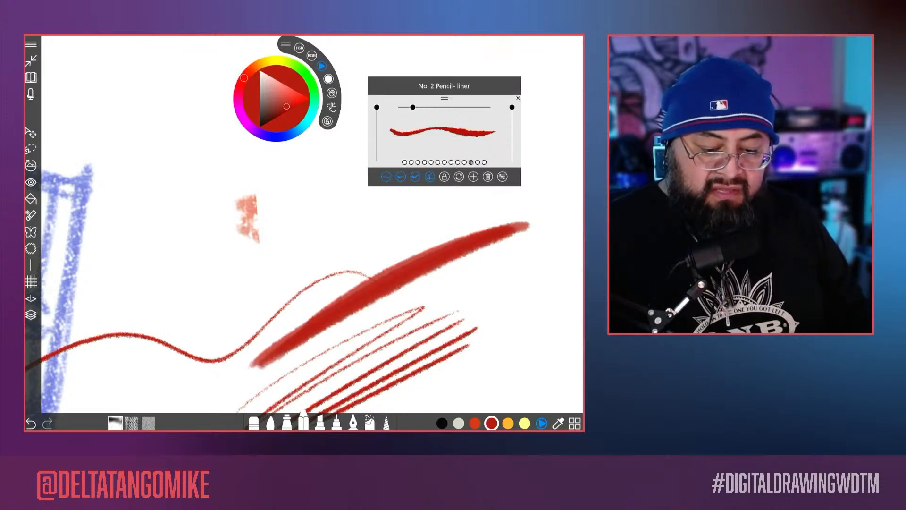
left_click_drag(331, 213, 312, 272)
left_click_drag(523, 220, 290, 334)
mouse_move(485, 220)
left_mouse_down()
mouse_move(193, 326)
mouse_move(286, 264)
mouse_move(392, 236)
left_mouse_up()
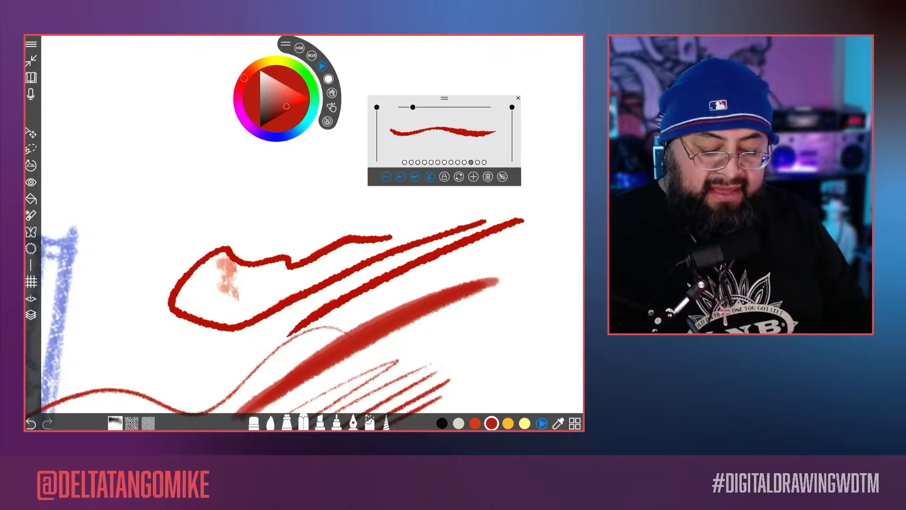
mouse_move(425, 339)
left_mouse_down()
mouse_move(524, 295)
mouse_move(568, 174)
left_mouse_up()
Step: Shade curved, overlapping strokes above the solid test lines with the grainy preset preceding the No. 2 Pencil- liner
left_click(464, 162)
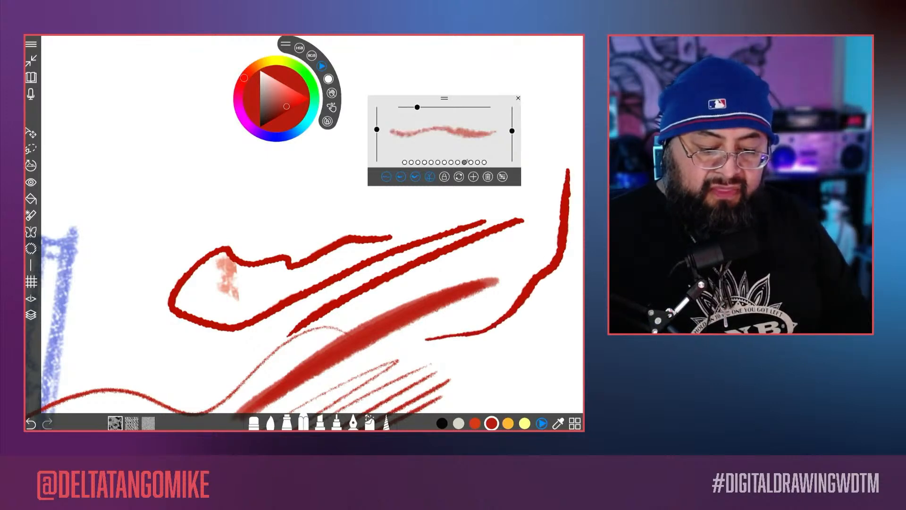
mouse_move(486, 299)
left_mouse_down()
mouse_move(472, 236)
mouse_move(255, 280)
left_mouse_up()
left_click_drag(468, 238, 207, 284)
mouse_move(422, 219)
left_mouse_down()
mouse_move(380, 214)
mouse_move(190, 289)
left_mouse_up()
left_click_drag(374, 218, 200, 287)
Step: Check the neighbouring textured presets, return to the grainy pencil and add another stroke across the test lines
left_click(457, 163)
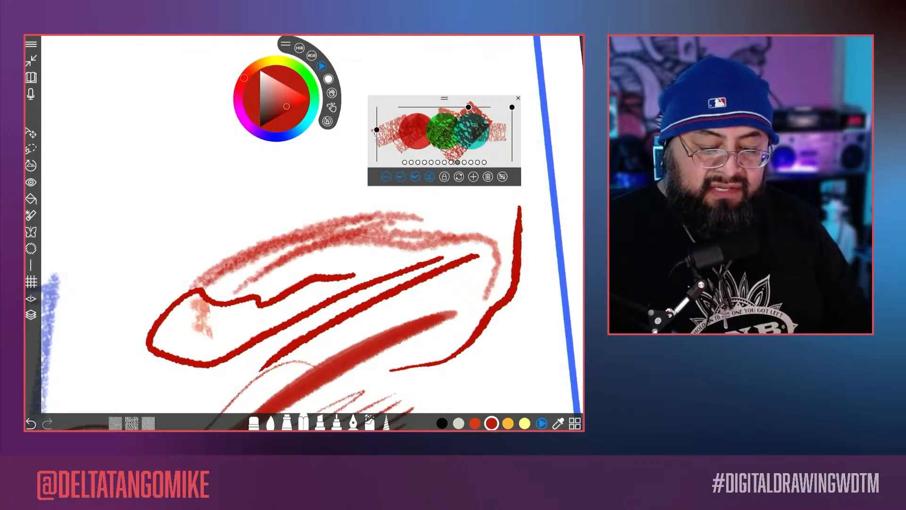
left_click(451, 162)
left_click(458, 162)
left_click(465, 162)
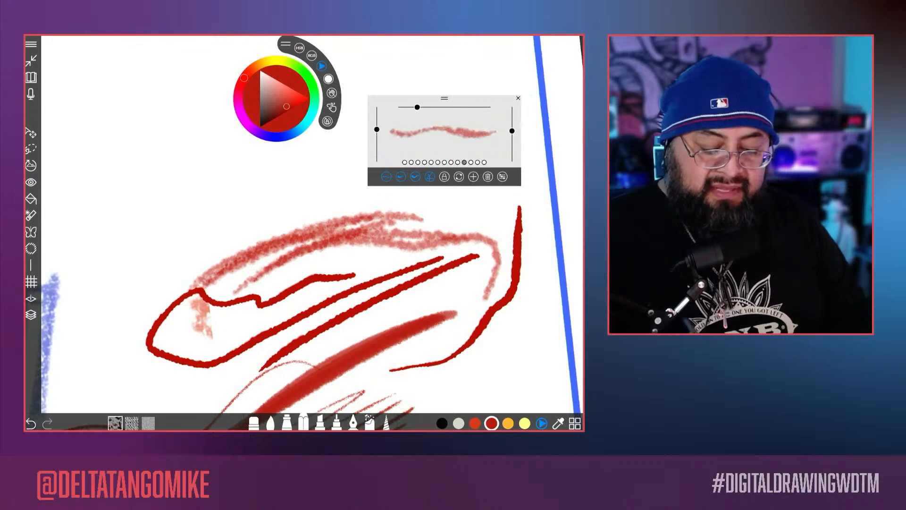
left_click_drag(506, 205, 352, 304)
scroll(302, 199, "down", 5)
scroll(265, 306, "up", 5)
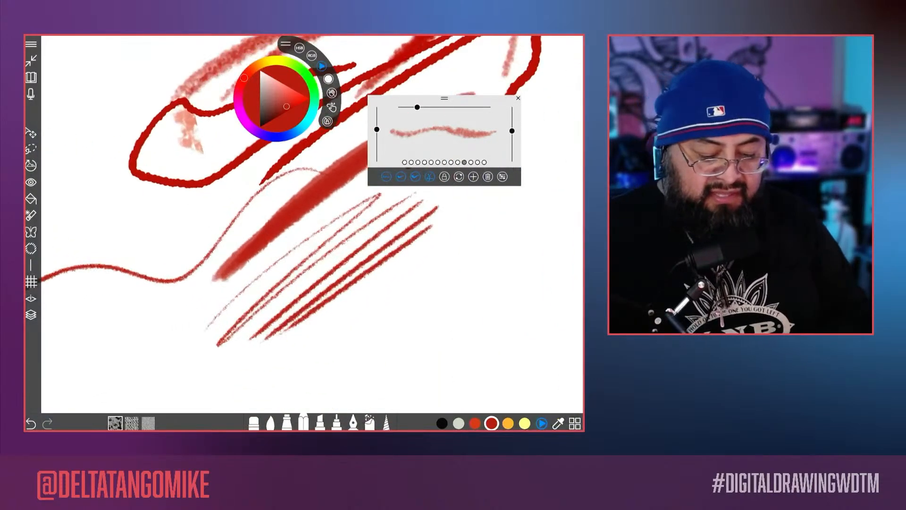
Step: Shade a broad diagonal band just below the hatched test lines with the grainy pencil
scroll(265, 306, "up", 3)
left_click_drag(531, 220, 329, 362)
mouse_move(510, 236)
left_mouse_down()
mouse_move(281, 401)
mouse_move(321, 378)
left_mouse_up()
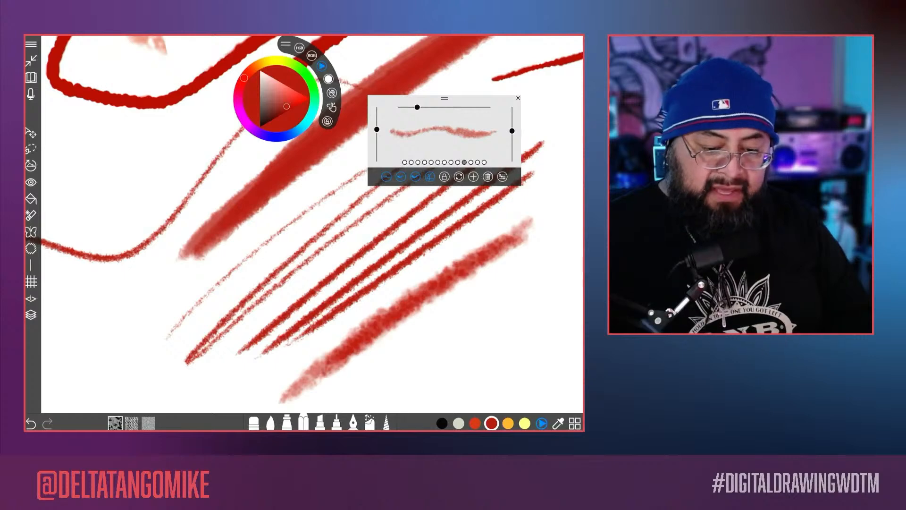
Step: Slightly reduce the grainy pencil's size, raise its opacity and flow, and draw overlapping diagonal strokes beside the shaded band
left_click_drag(417, 107, 411, 107)
left_click_drag(512, 130, 512, 123)
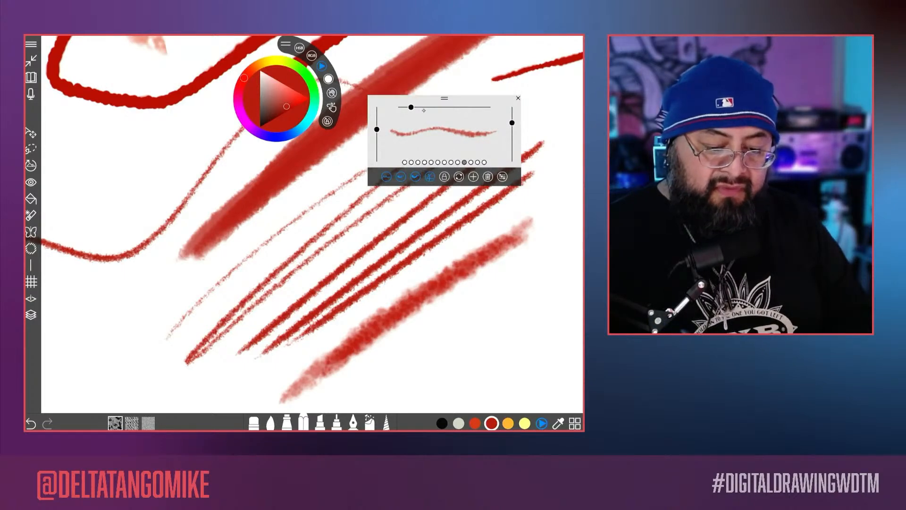
left_click_drag(376, 129, 377, 123)
left_click_drag(552, 262, 383, 366)
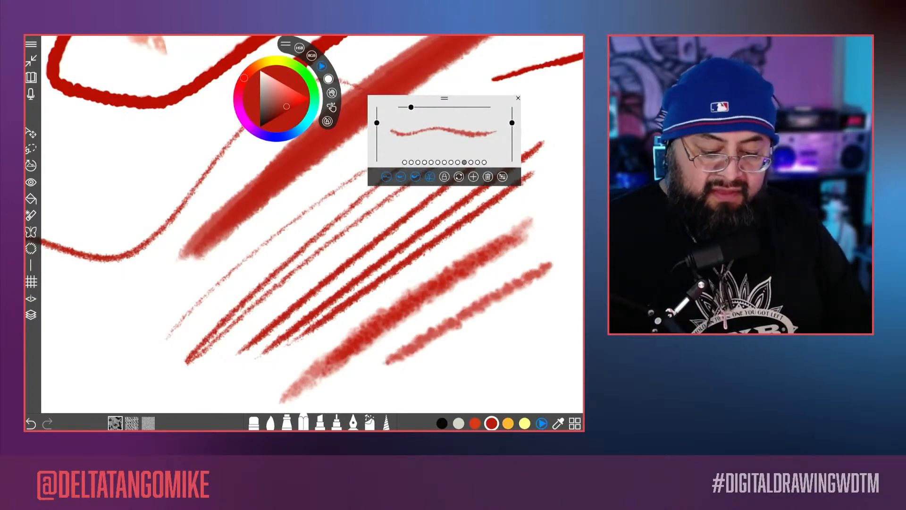
left_click_drag(566, 246, 368, 371)
left_click_drag(527, 267, 352, 380)
Step: Scribble overlapping loops across the test strokes in red, switch the colour to purple and scribble over them
mouse_move(467, 342)
left_mouse_down()
mouse_move(548, 233)
mouse_move(541, 349)
left_mouse_up()
mouse_move(580, 314)
left_mouse_down()
mouse_move(453, 335)
mouse_move(165, 264)
mouse_move(115, 283)
mouse_move(198, 312)
mouse_move(156, 161)
mouse_move(255, 283)
mouse_move(155, 255)
left_mouse_up()
mouse_move(227, 227)
left_mouse_down()
mouse_move(236, 236)
mouse_move(207, 250)
left_mouse_up()
left_click(259, 132)
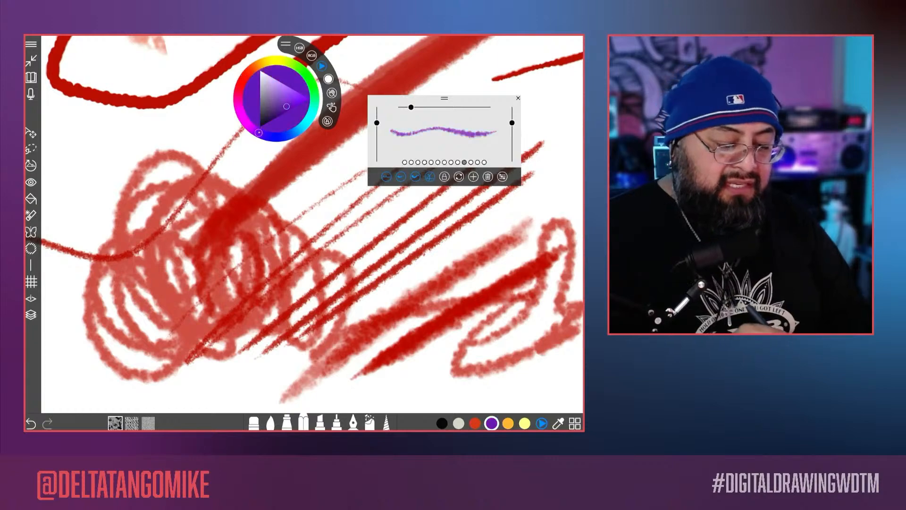
mouse_move(253, 302)
left_mouse_down()
mouse_move(215, 349)
mouse_move(179, 331)
left_mouse_up()
Step: Hide the colour wheel and move the brush settings away from the test marks, over the head area of the blue figure
scroll(283, 264, "down", 5)
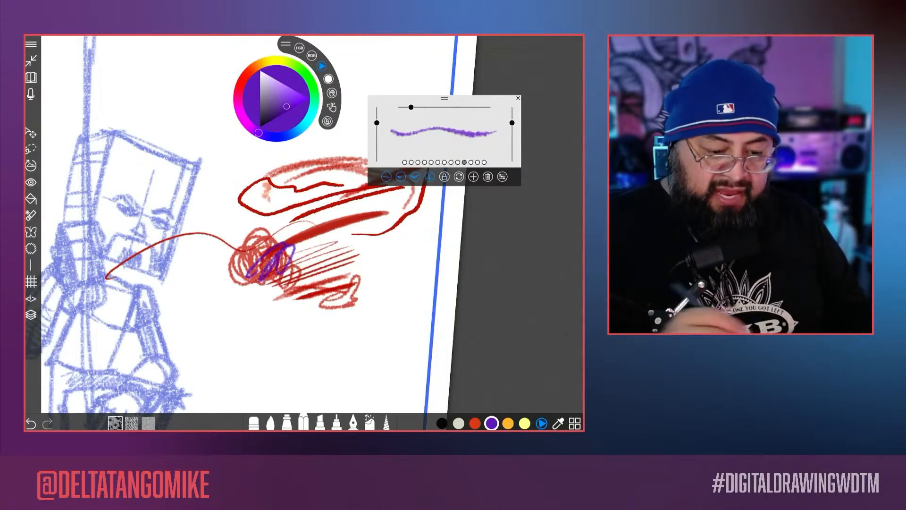
mouse_move(285, 44)
left_mouse_down()
mouse_move(248, 83)
mouse_move(179, 125)
left_mouse_up()
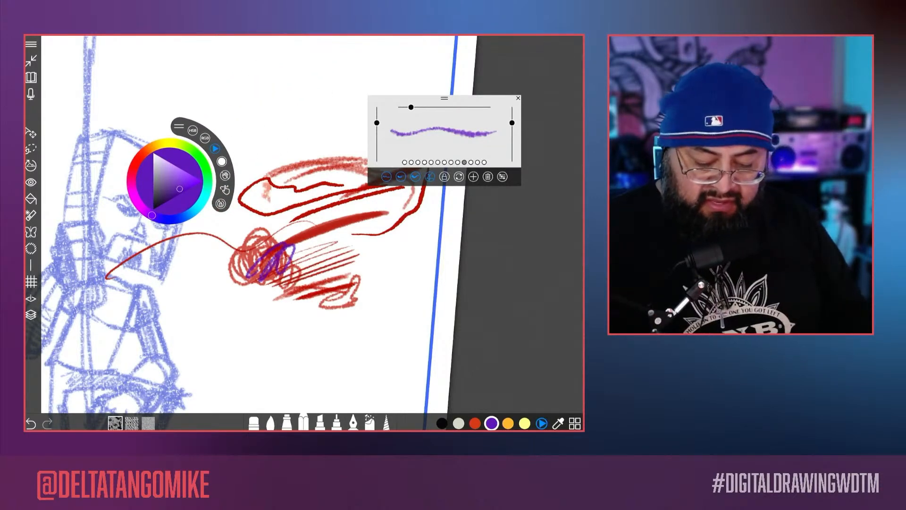
left_click(541, 424)
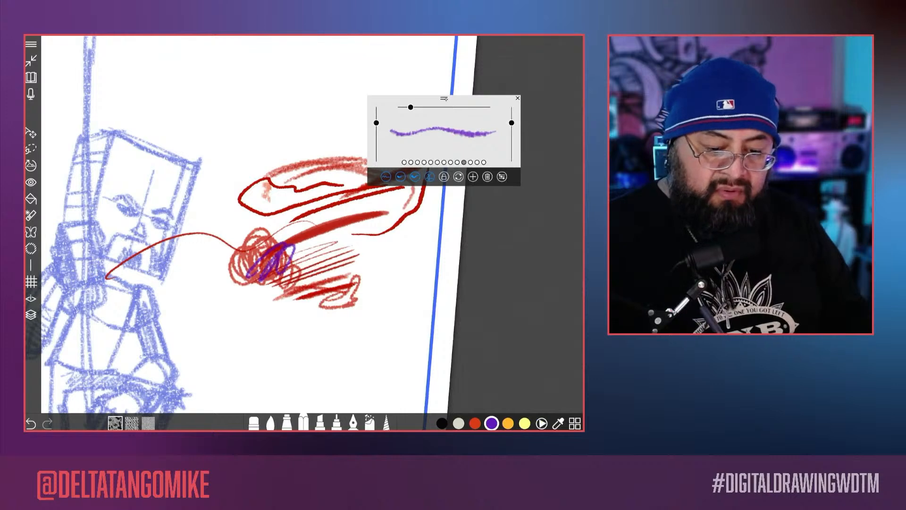
left_click_drag(444, 99, 156, 75)
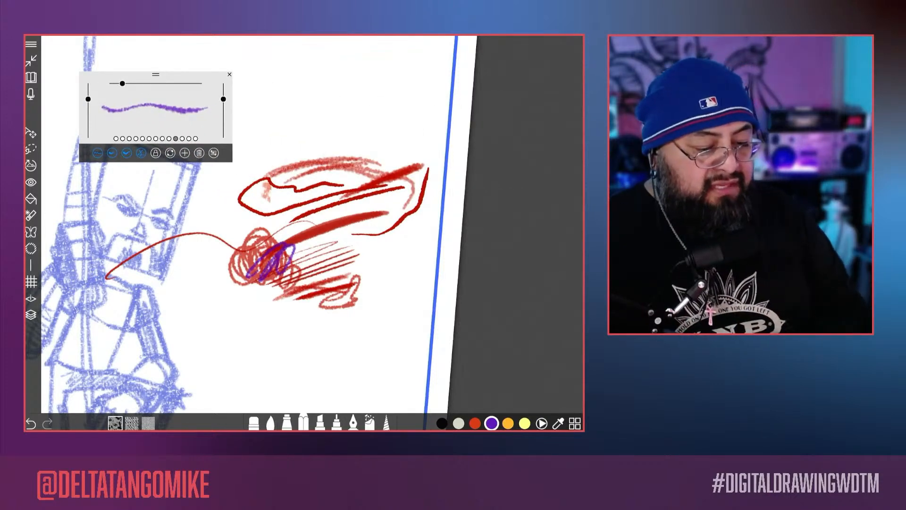
Step: Draw long diagonal purple test strokes in the empty area above the red marks
scroll(305, 227, "up", 3)
mouse_move(510, 114)
left_mouse_down()
mouse_move(268, 268)
mouse_move(429, 187)
mouse_move(277, 313)
left_mouse_up()
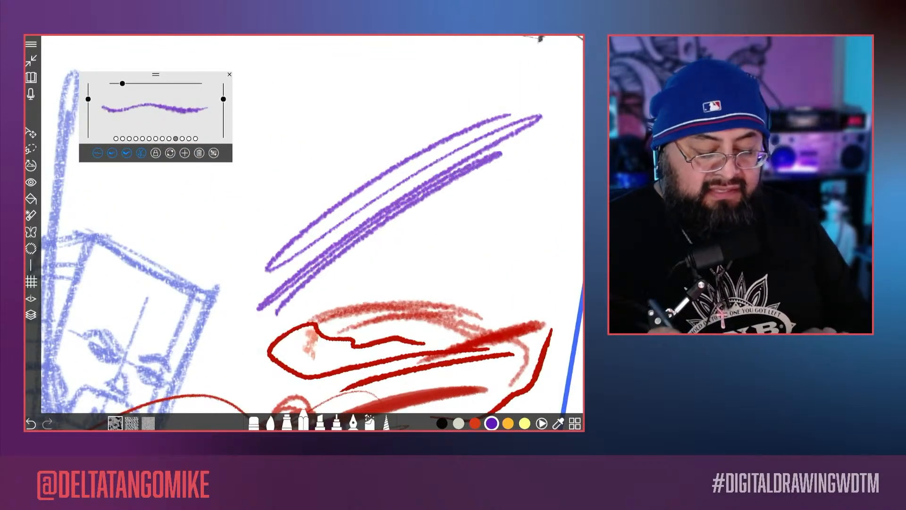
left_click_drag(510, 198, 369, 259)
Step: Trace the outer vertical edge of the blue figure's box-shaped head in purple
scroll(304, 227, "up", 2)
scroll(305, 226, "down", 2)
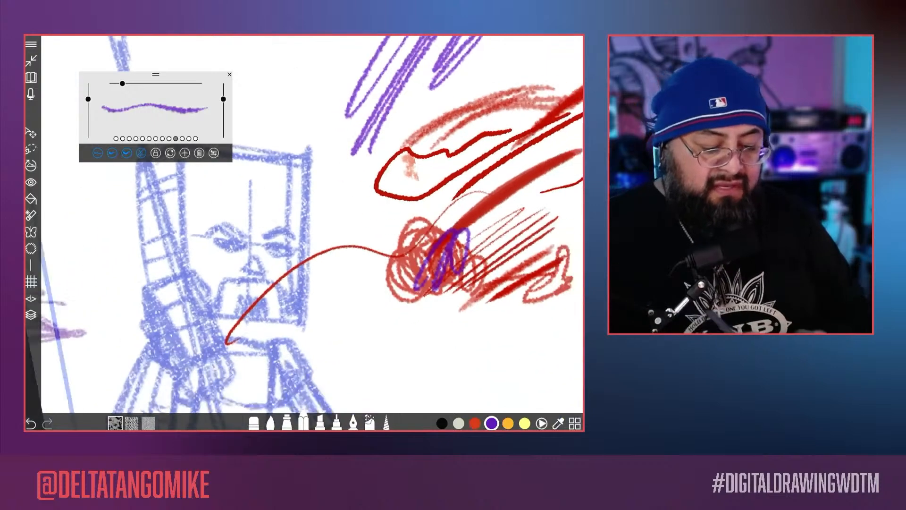
left_click_drag(307, 163, 302, 321)
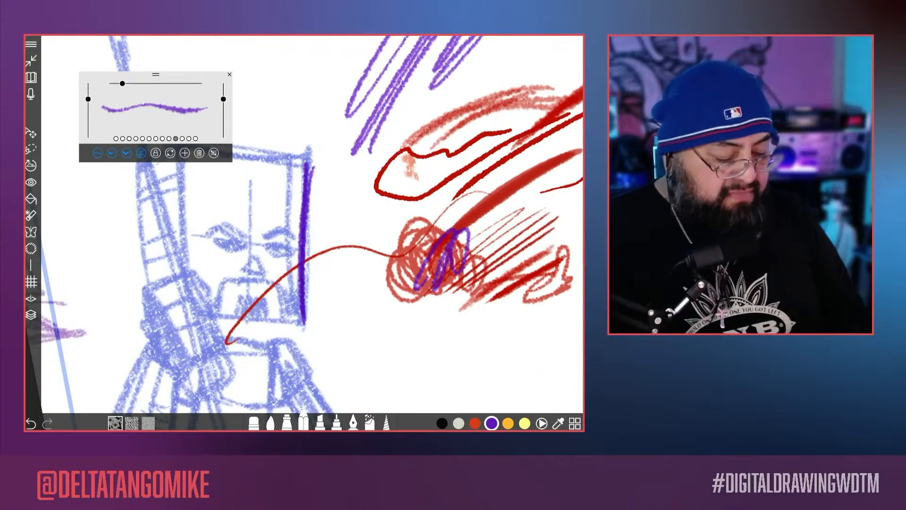
Step: Delete Layer 15, which holds the red and purple test strokes
left_click(31, 315)
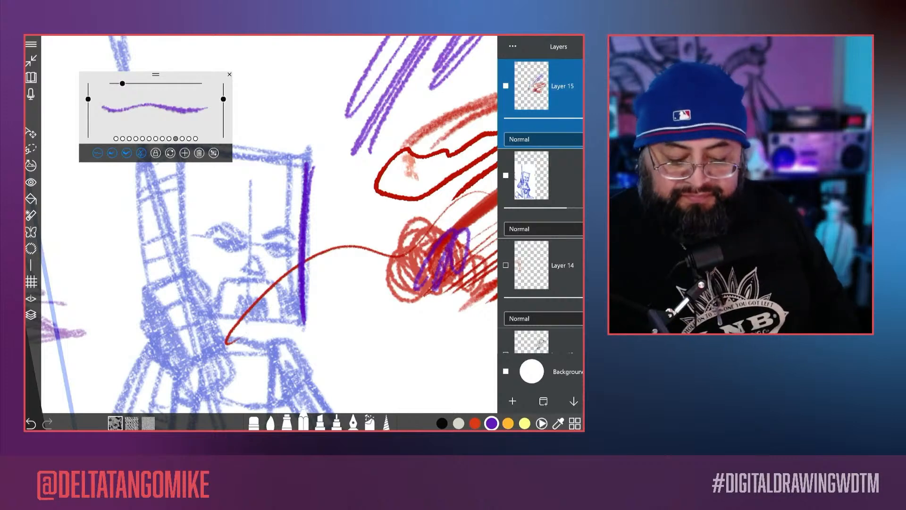
key("Delete")
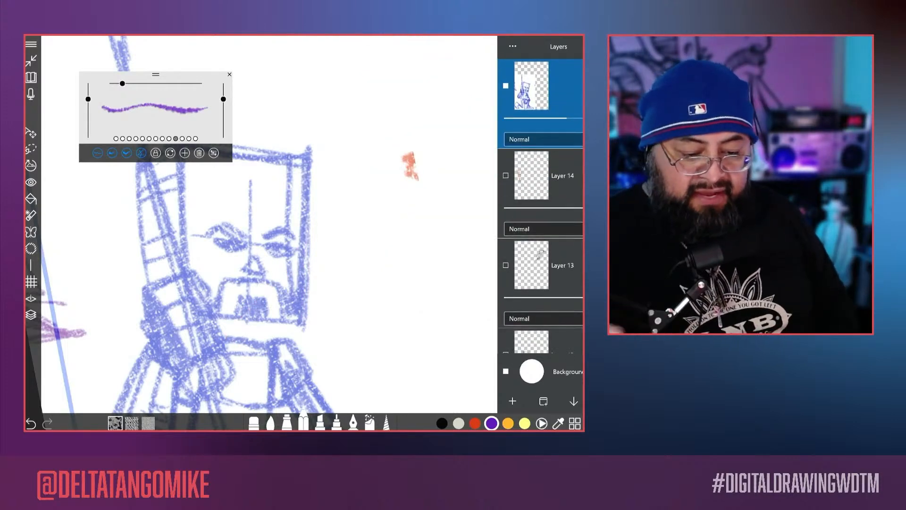
left_click_drag(343, 317, 160, 347)
Step: Choose the airbrush tool and spray a wide, winding purple stroke across the leftover orange mark
scroll(302, 227, "up", 5)
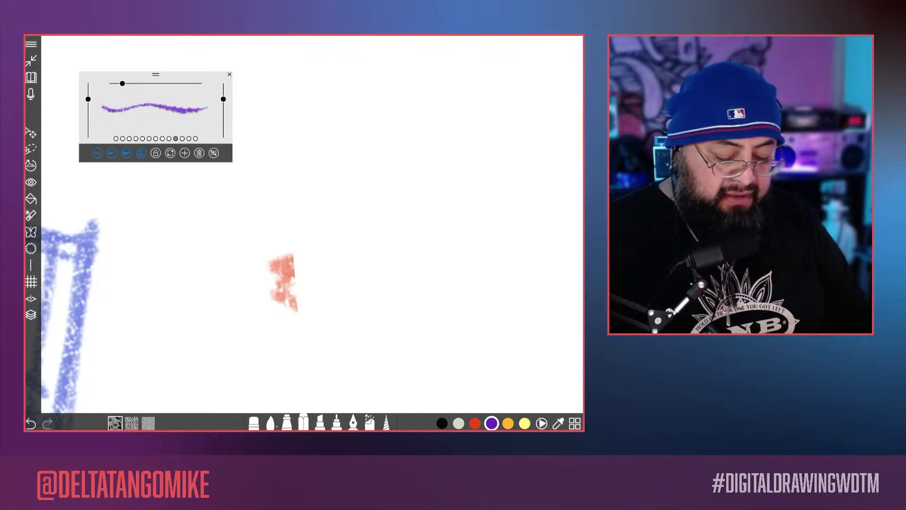
left_click(287, 422)
left_click(270, 422)
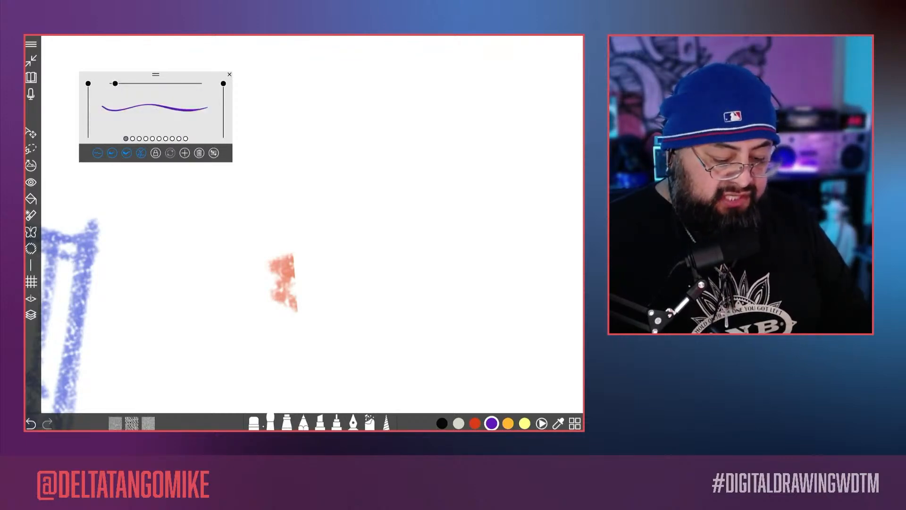
left_click(254, 422)
left_click(270, 422)
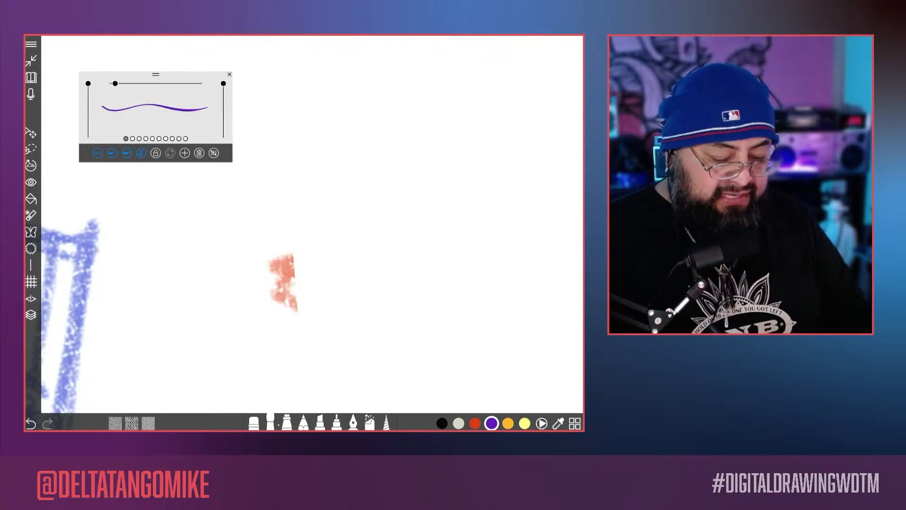
left_click(287, 423)
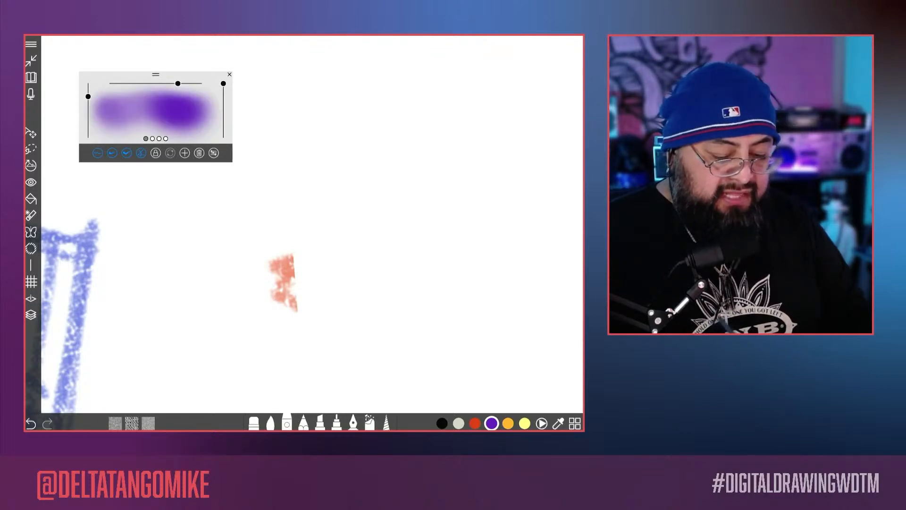
mouse_move(297, 359)
left_mouse_down()
mouse_move(422, 194)
mouse_move(372, 87)
left_mouse_up()
mouse_move(453, 187)
left_mouse_down()
mouse_move(449, 217)
mouse_move(292, 363)
left_mouse_up()
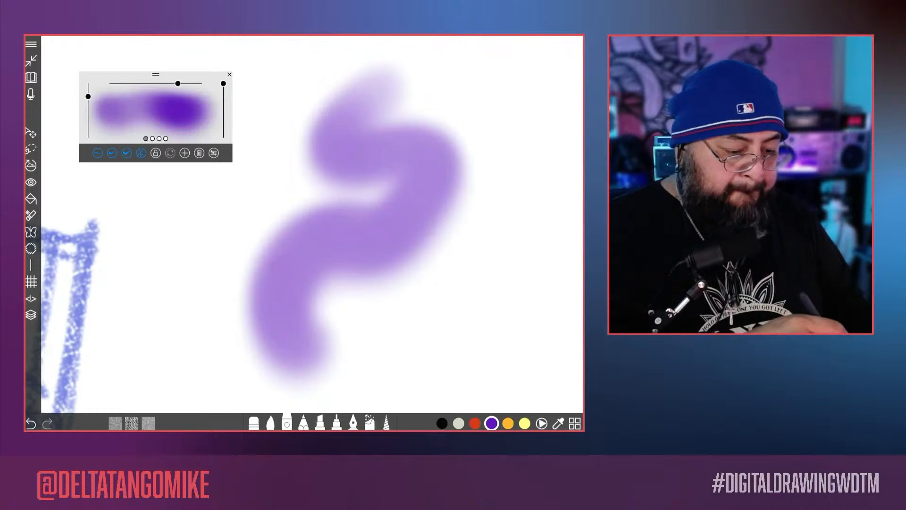
Step: Draw thin purple zigzags on both sides of the wide sprayed stroke with the last airbrush preset
left_click(153, 139)
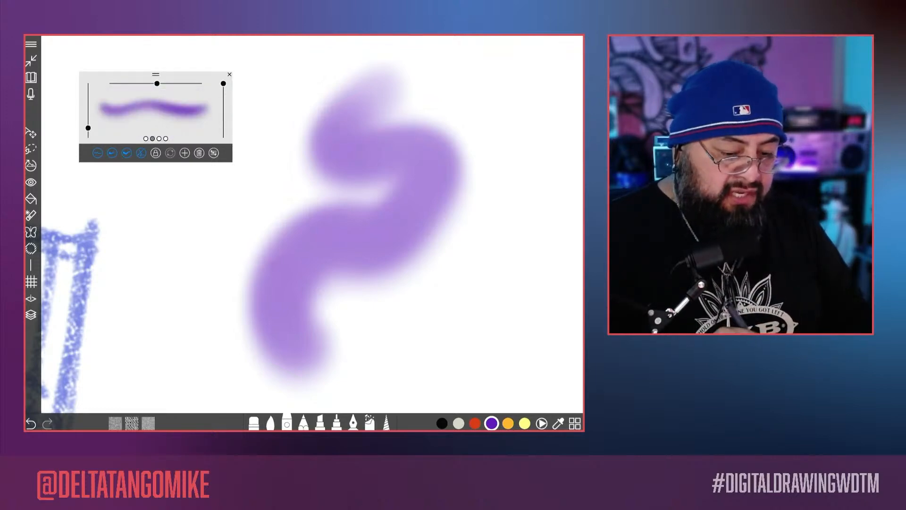
left_click(166, 138)
mouse_move(305, 114)
left_mouse_down()
mouse_move(199, 312)
mouse_move(146, 342)
left_mouse_up()
mouse_move(439, 250)
left_mouse_down()
mouse_move(434, 352)
mouse_move(480, 309)
mouse_move(515, 171)
mouse_move(507, 368)
mouse_move(522, 314)
mouse_move(507, 373)
left_mouse_up()
Step: Draw purple loops over the sprayed marks with the grainy pencil, and add diagonal strokes across them in orange-red
left_click(304, 422)
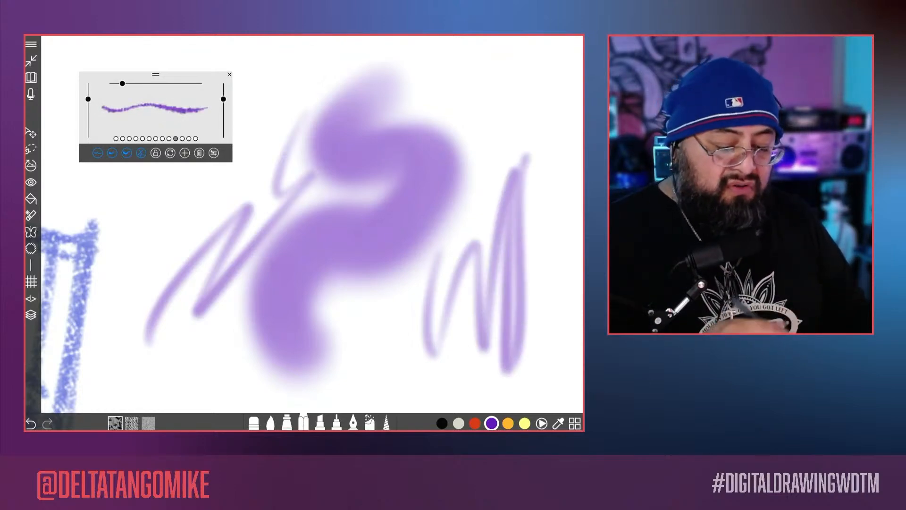
mouse_move(226, 325)
left_mouse_down()
mouse_move(242, 224)
mouse_move(283, 257)
mouse_move(267, 331)
mouse_move(290, 236)
mouse_move(310, 352)
left_mouse_up()
left_click(475, 423)
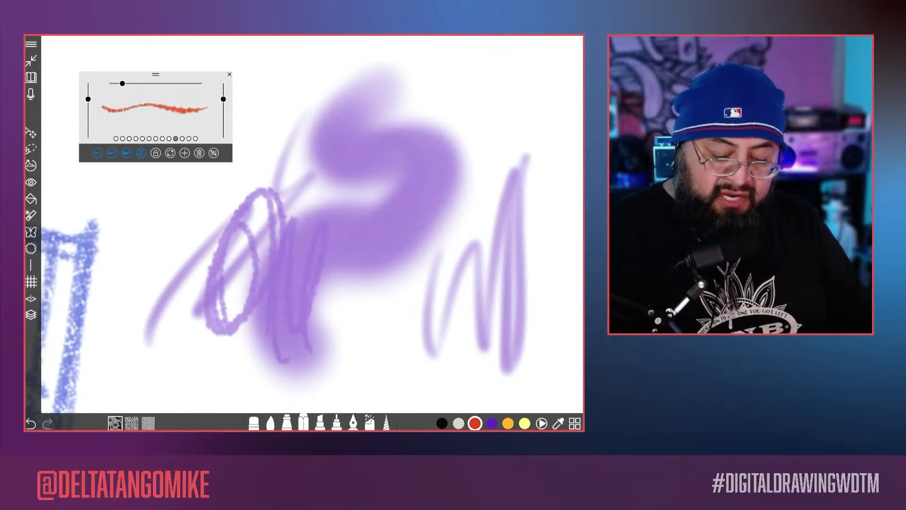
mouse_move(435, 298)
left_mouse_down()
mouse_move(383, 286)
mouse_move(196, 372)
mouse_move(202, 390)
left_mouse_up()
Step: Compare pencil presets, including Edgy Pencil, Crispy Pencil, Chisel Tip Pencil and Scratchboard, in an empty area and select Soft Pencil
scroll(312, 224, "down", 5)
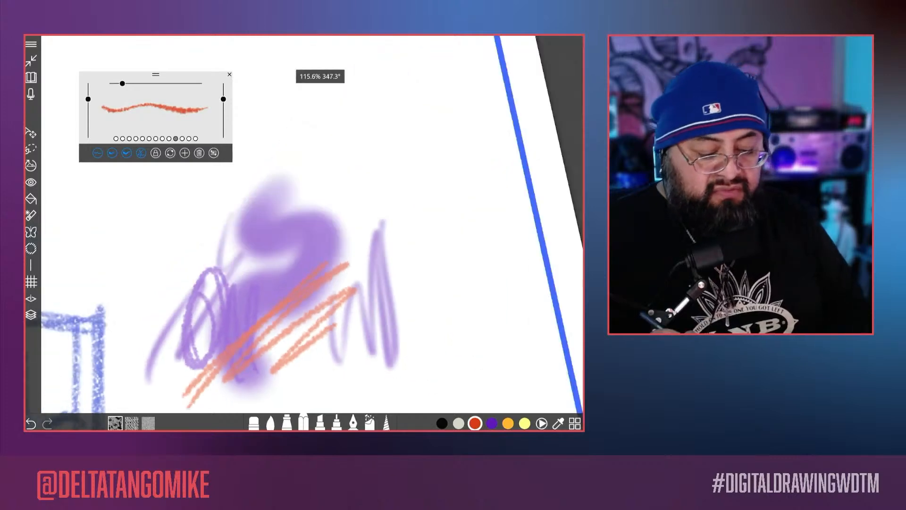
left_click_drag(284, 222, 364, 375)
scroll(312, 224, "up", 5)
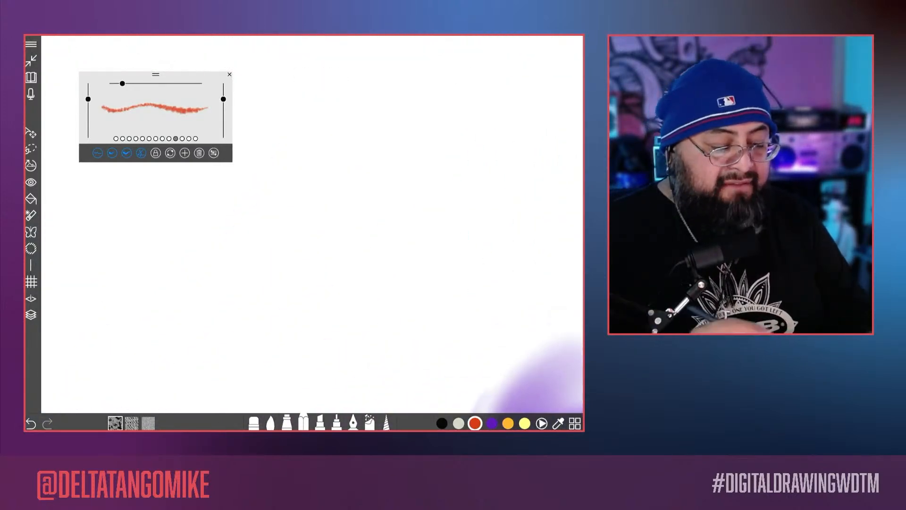
left_click_drag(156, 74, 301, 61)
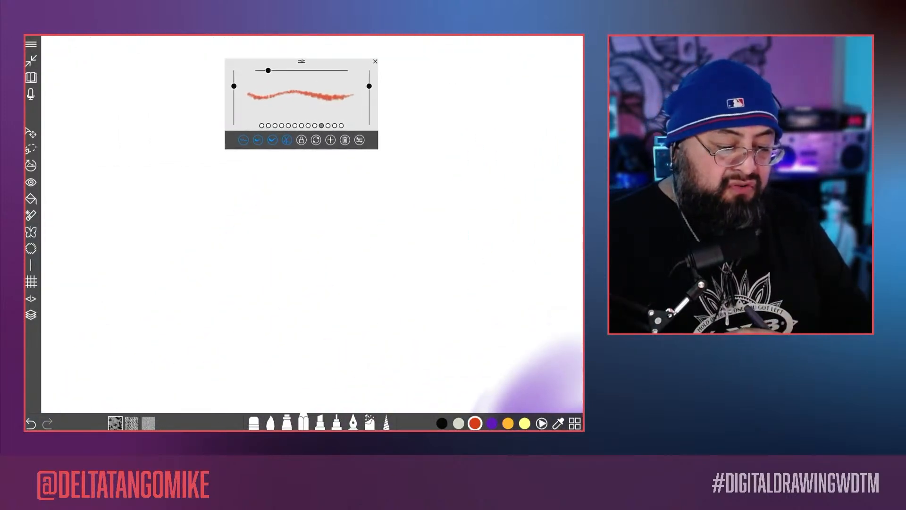
left_click(262, 125)
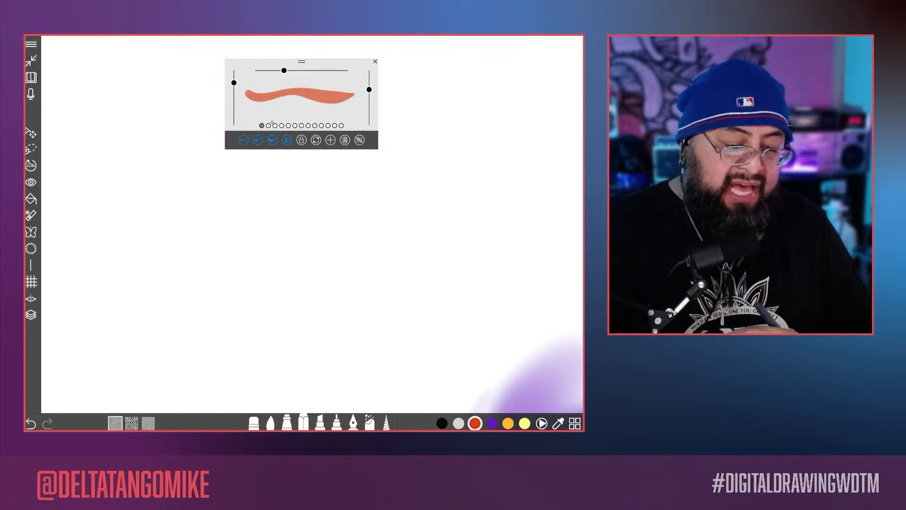
left_click(268, 125)
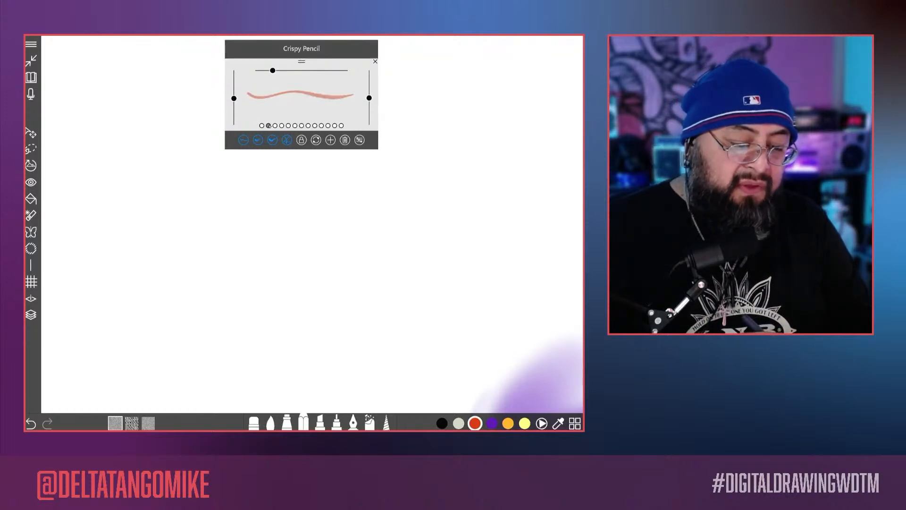
left_click(262, 125)
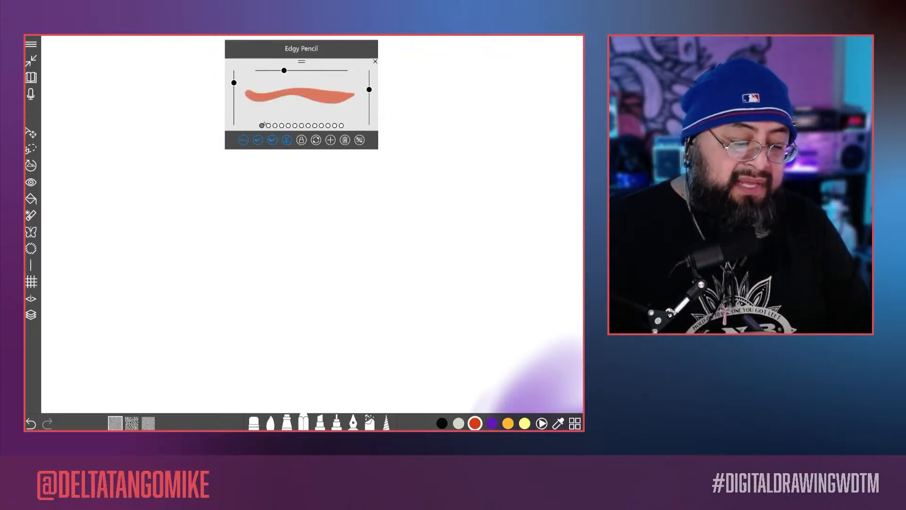
left_click(275, 125)
left_click(288, 125)
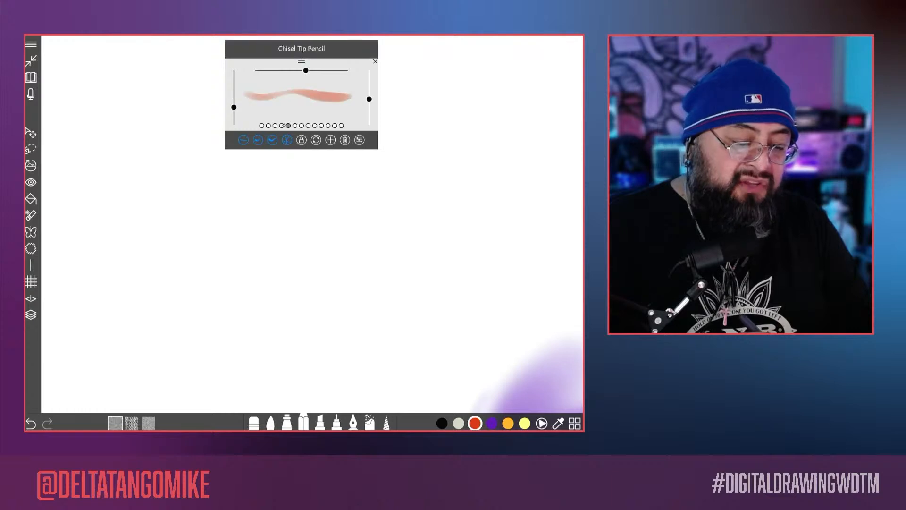
left_click(294, 125)
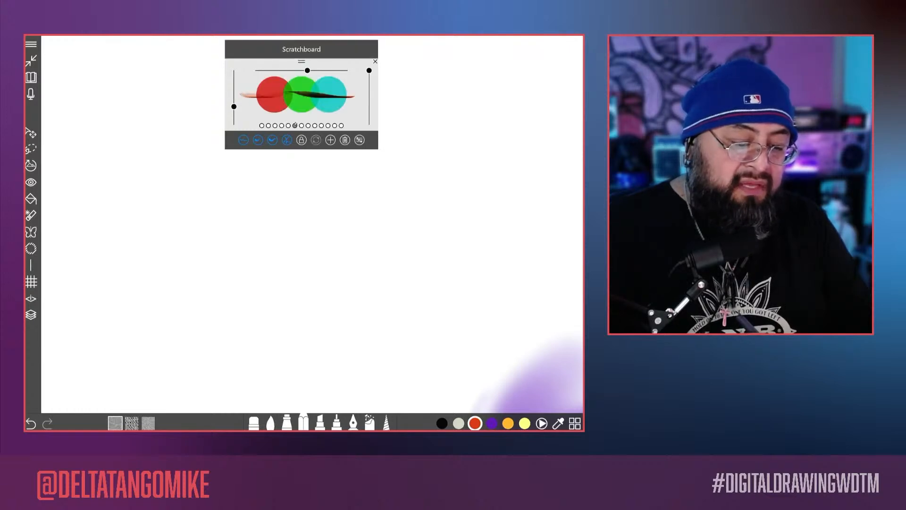
left_click(288, 125)
left_click(282, 126)
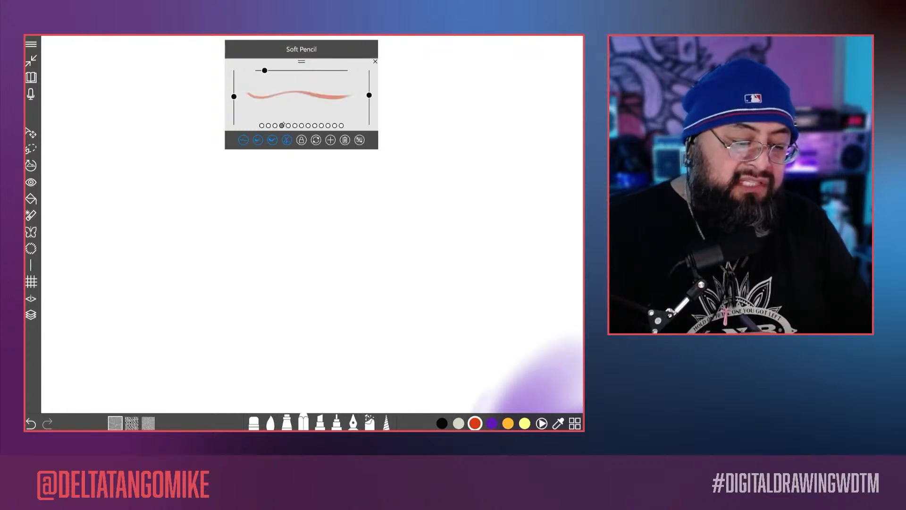
Step: Draw overlapping diagonal orange-red test strokes in the empty area with Soft Pencil
mouse_move(354, 192)
left_mouse_down()
mouse_move(409, 196)
mouse_move(264, 326)
left_mouse_up()
left_click_drag(455, 178, 277, 333)
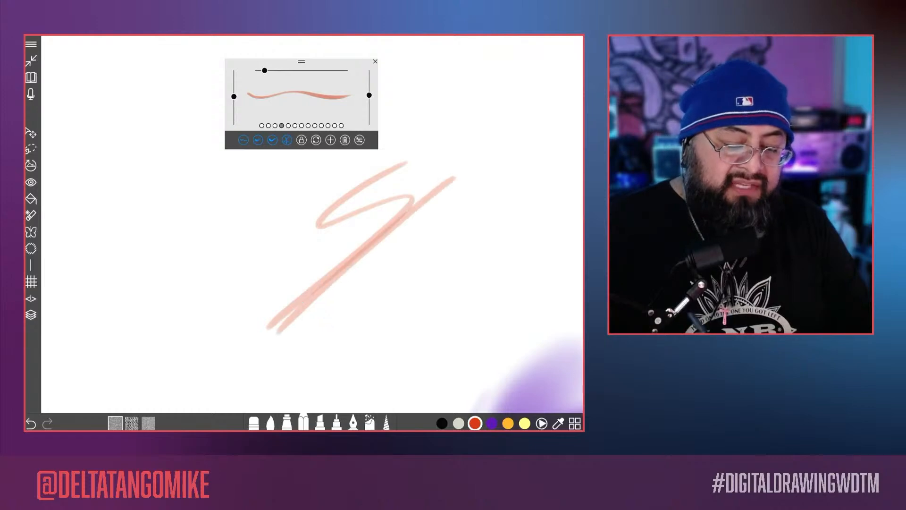
left_click_drag(421, 213, 322, 286)
Step: Raise Soft Pencil's opacity and flow to maximum and draw further diagonal strokes over the pale ones
left_click_drag(369, 95, 369, 71)
left_click_drag(234, 96, 234, 71)
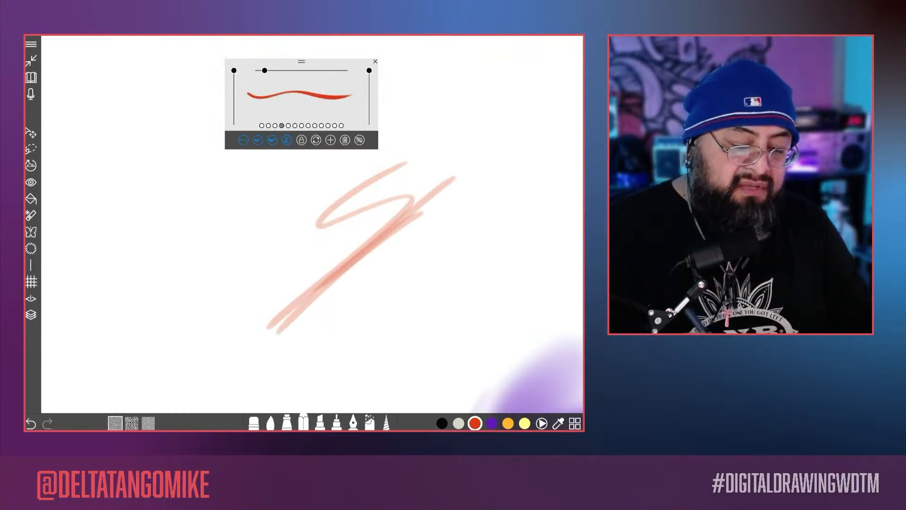
mouse_move(459, 116)
left_mouse_down()
mouse_move(439, 170)
mouse_move(227, 342)
left_mouse_up()
left_click_drag(471, 152, 293, 282)
left_click_drag(465, 170, 254, 325)
left_click_drag(452, 184, 304, 312)
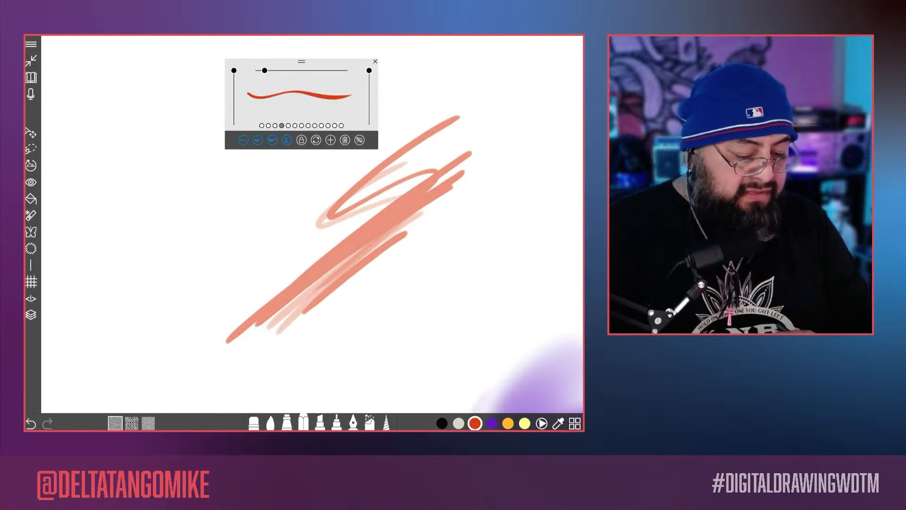
Step: Raise the opacity of the top layer, which holds the blue figure and test strokes, to full
left_click(30, 314)
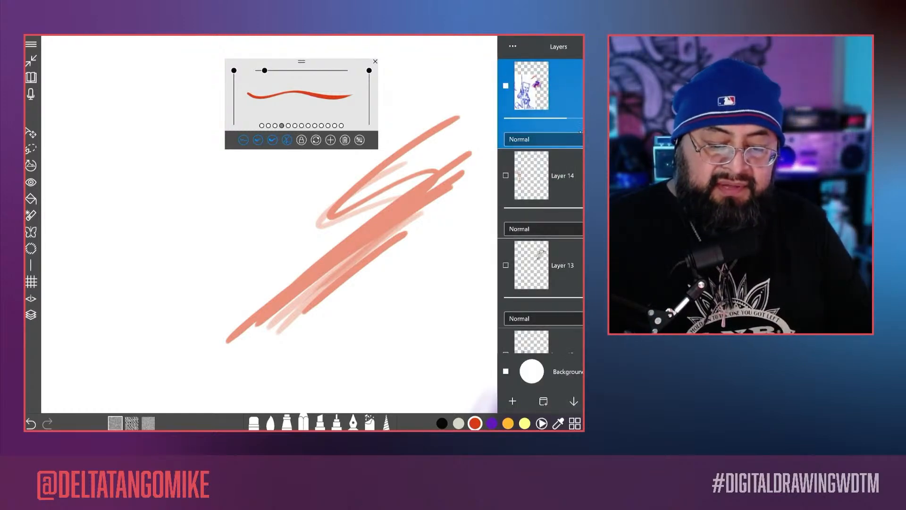
left_click_drag(569, 118, 583, 118)
left_click(472, 228)
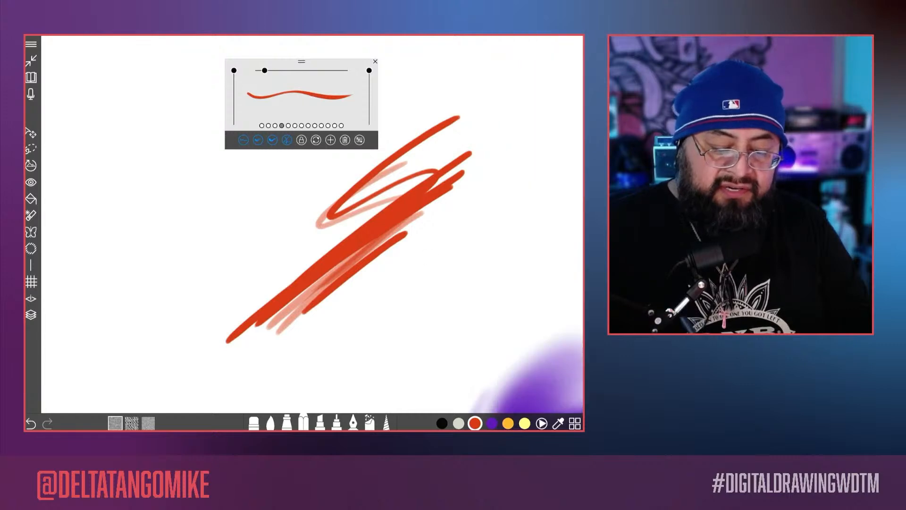
Step: Draw more orange-red scribbles and long diagonal strokes with Soft Pencil beside the existing test strokes
left_click_drag(472, 228, 364, 300)
mouse_move(545, 162)
left_mouse_down()
mouse_move(470, 245)
mouse_move(535, 213)
mouse_move(459, 303)
left_mouse_up()
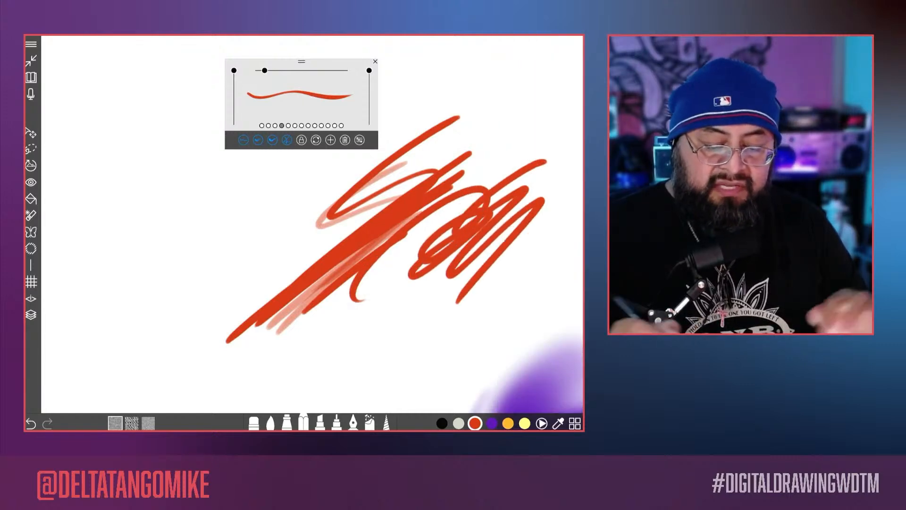
scroll(402, 236, "down", 3)
scroll(401, 236, "up", 4)
left_click_drag(476, 132, 272, 306)
scroll(330, 226, "up", 3)
left_click_drag(538, 81, 217, 329)
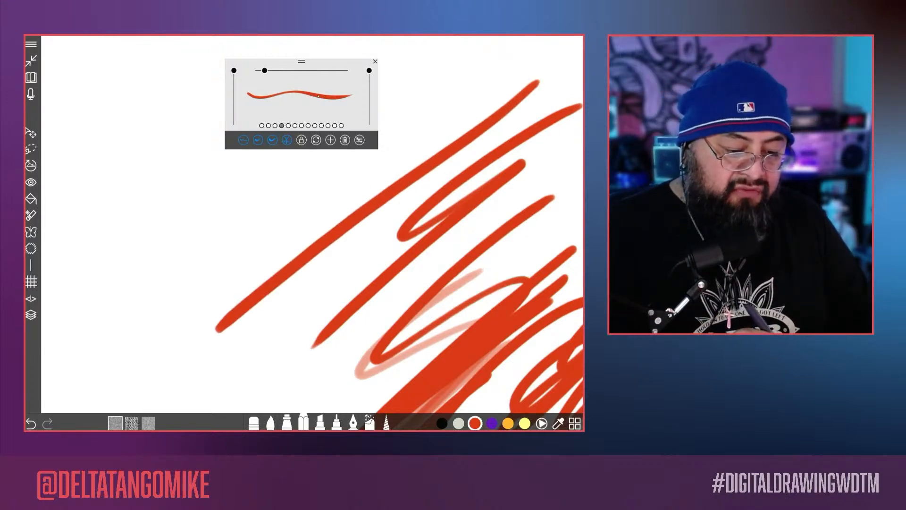
Step: Reduce Soft Pencil's size, opacity and flow slightly and draw thinner, paler overlapping diagonal test strokes
left_click_drag(264, 70, 261, 70)
left_click_drag(369, 70, 369, 93)
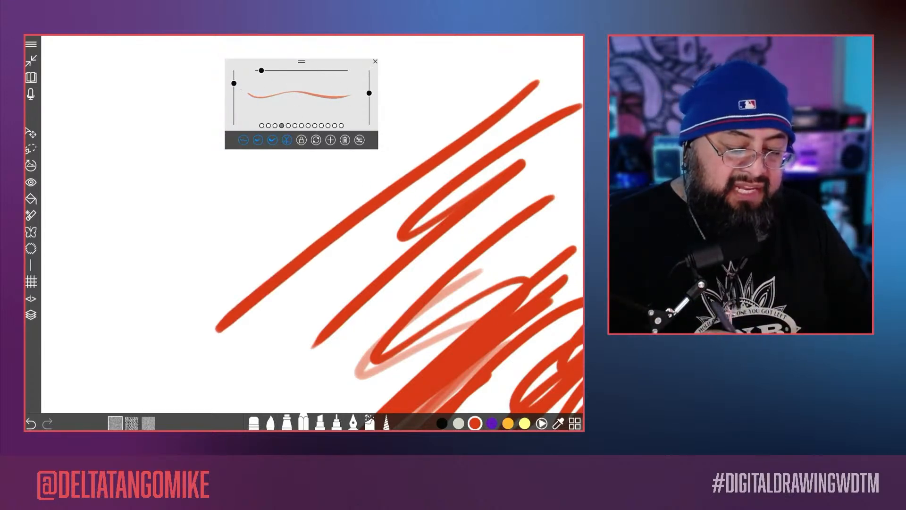
left_click_drag(424, 98, 272, 259)
left_click_drag(419, 156, 262, 264)
mouse_move(401, 178)
left_mouse_down()
mouse_move(228, 302)
mouse_move(311, 223)
mouse_move(325, 224)
mouse_move(202, 360)
left_mouse_up()
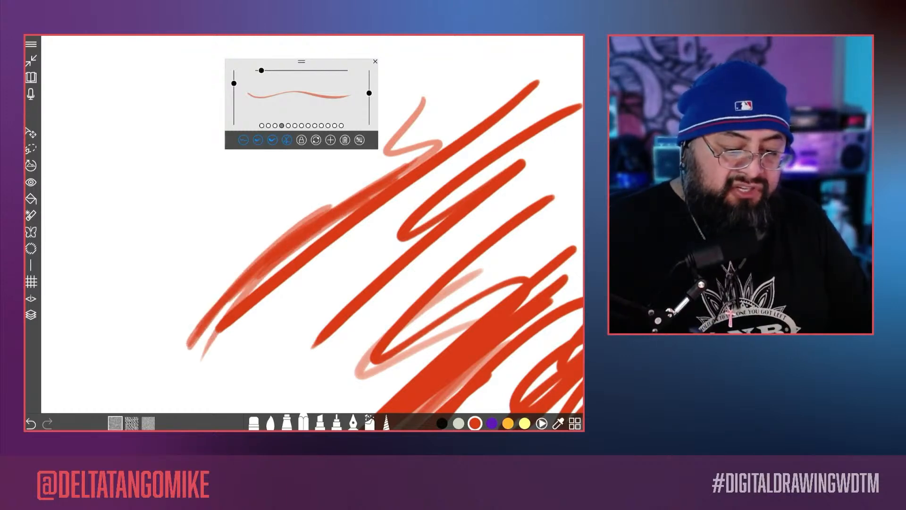
Step: Switch to Hard Pencil, draw a grainy scribble, and draw another with its opacity and flow raised to maximum
left_click(276, 126)
mouse_move(278, 183)
left_mouse_down()
mouse_move(158, 326)
mouse_move(160, 290)
mouse_move(182, 283)
mouse_move(193, 207)
left_mouse_up()
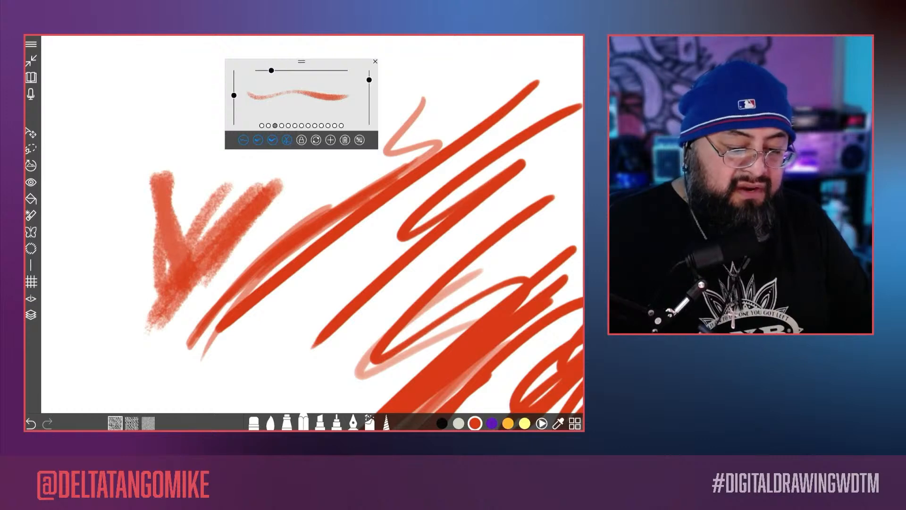
left_click_drag(369, 80, 369, 71)
left_click_drag(234, 96, 234, 70)
mouse_move(190, 125)
left_mouse_down()
mouse_move(190, 193)
mouse_move(160, 315)
left_mouse_up()
mouse_move(197, 115)
left_mouse_down()
mouse_move(133, 158)
mouse_move(114, 136)
left_mouse_up()
scroll(312, 224, "down", 5)
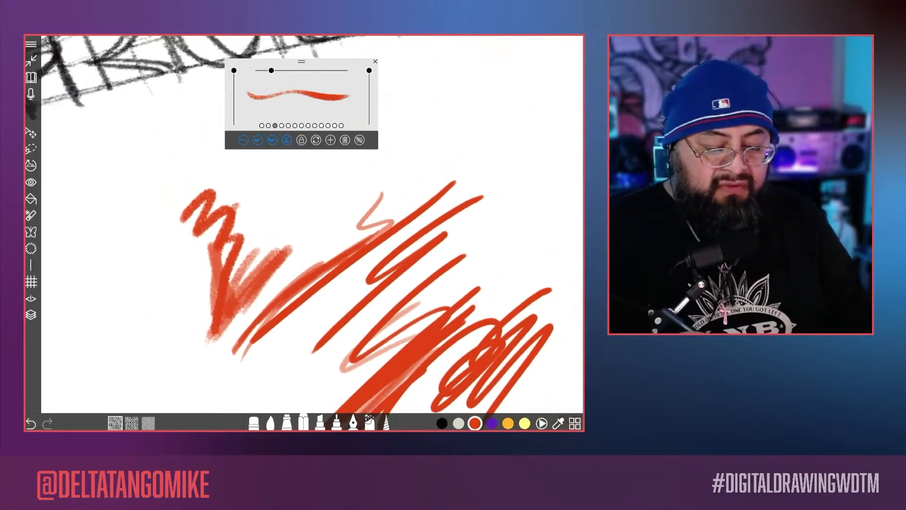
Step: Draw wavy and diagonal Hard Pencil test strokes with varying pressure in the empty area below the title lettering
scroll(313, 224, "up", 3)
mouse_move(449, 195)
left_mouse_down()
mouse_move(435, 217)
mouse_move(300, 274)
left_mouse_up()
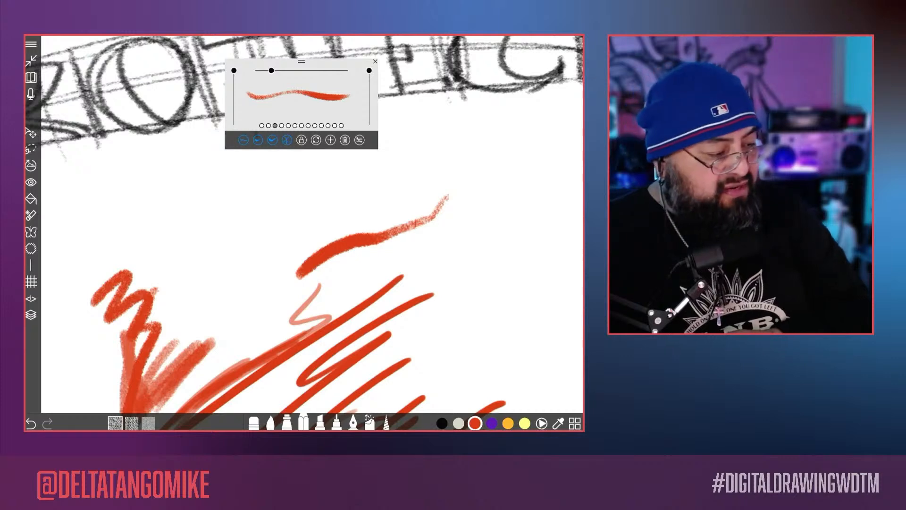
scroll(455, 179, "up", 4)
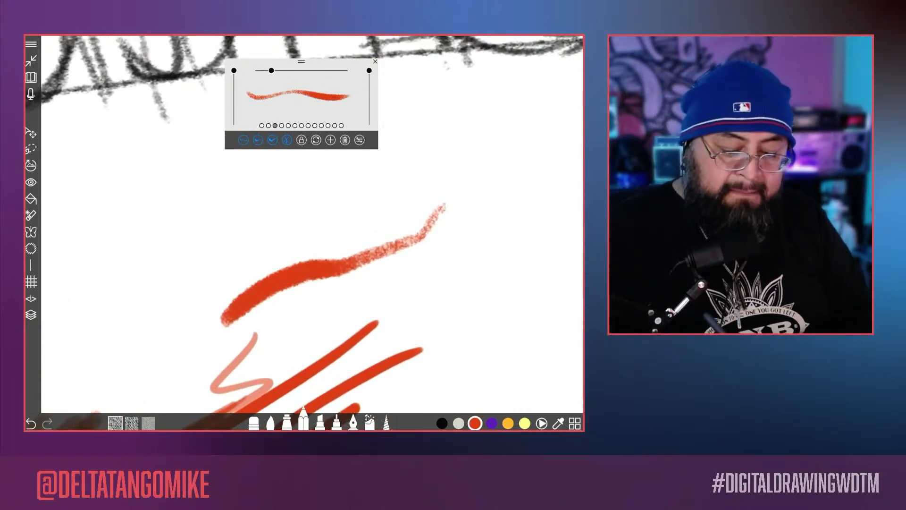
mouse_move(348, 224)
left_mouse_down()
mouse_move(479, 150)
mouse_move(582, 129)
left_mouse_up()
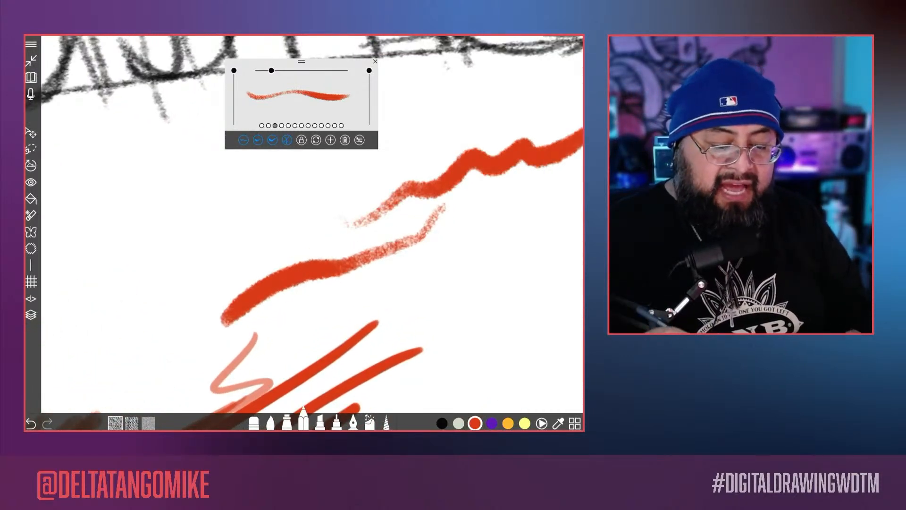
scroll(305, 224, "down", 2)
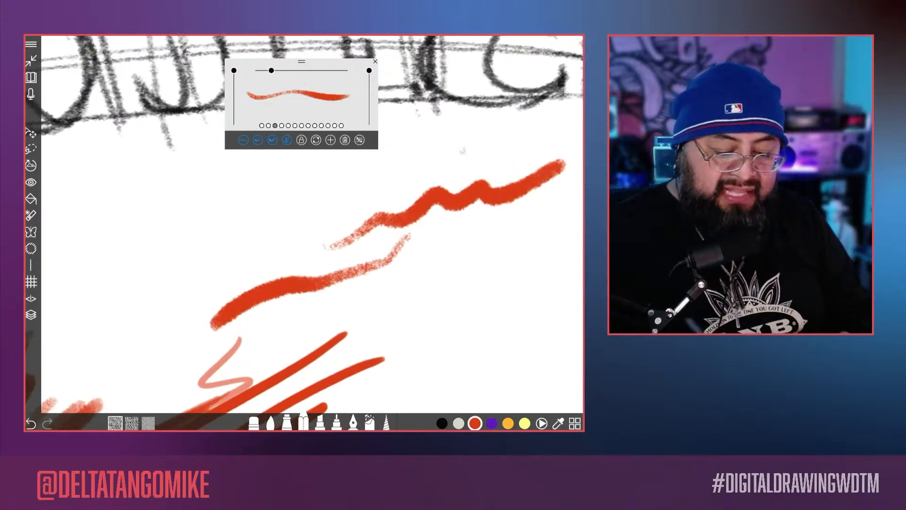
mouse_move(462, 151)
left_mouse_down()
mouse_move(331, 216)
mouse_move(340, 250)
left_mouse_up()
left_click_drag(482, 210, 382, 300)
left_click_drag(467, 255, 429, 291)
Step: Lower Hard Pencil's opacity and flow slightly and draw a patch of overlapping diagonal strokes
left_click_drag(369, 70, 369, 85)
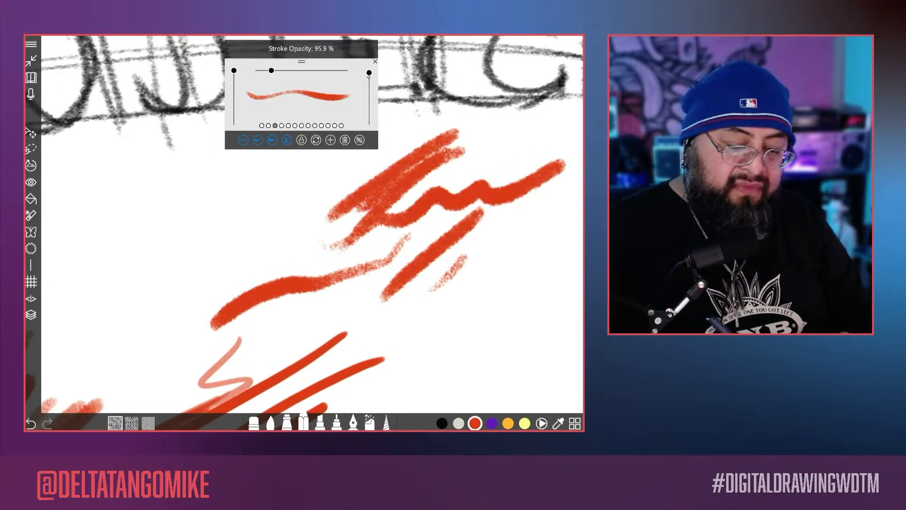
left_click_drag(234, 70, 234, 77)
mouse_move(473, 246)
left_mouse_down()
mouse_move(446, 285)
mouse_move(524, 276)
mouse_move(537, 257)
mouse_move(420, 320)
left_mouse_up()
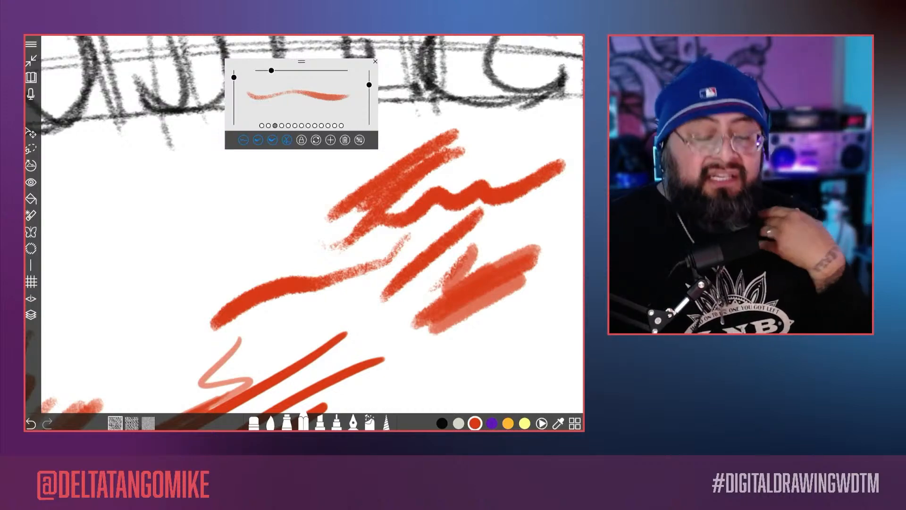
Step: Undo all the pencil and airbrush test strokes beside the blue figure, together with the layer opacity change
scroll(305, 231, "down", 10)
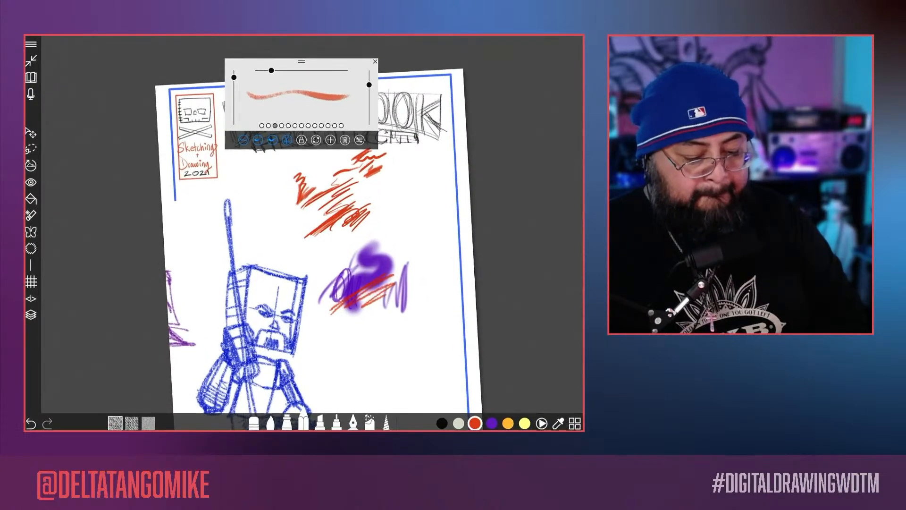
key("ctrl+z")
key("ctrl+z")
key("ctrl+z")
key("ctrl+z")
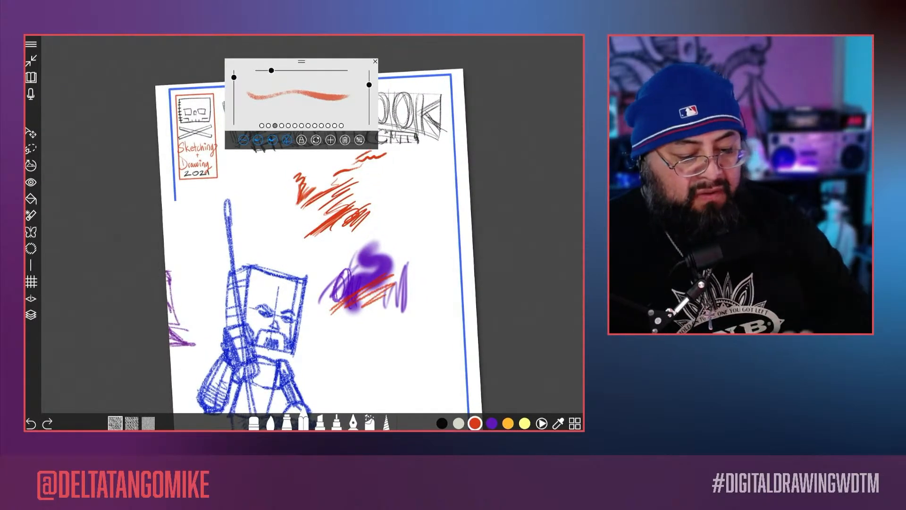
key("ctrl+z")
key("ctrl+z")
key("ctrl+z")
key("ctrl+z")
key("ctrl+z")
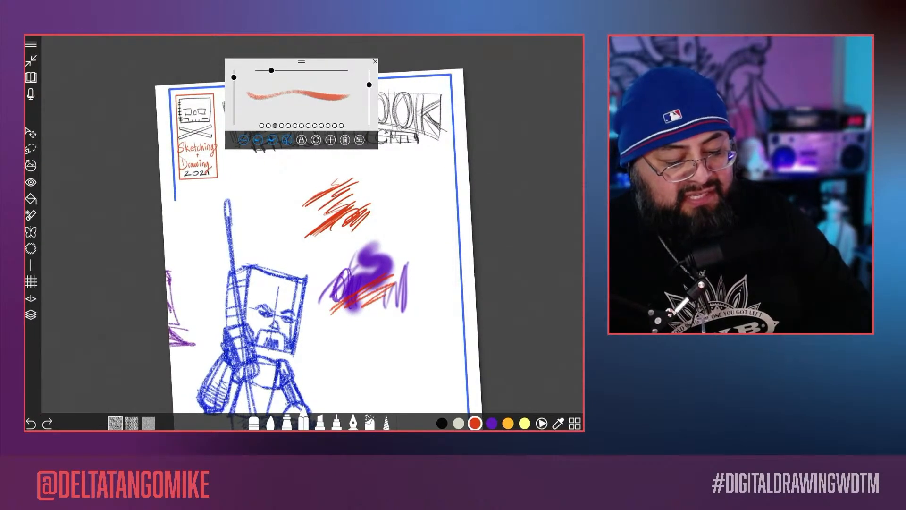
key("ctrl+z")
key("ctrl+z")
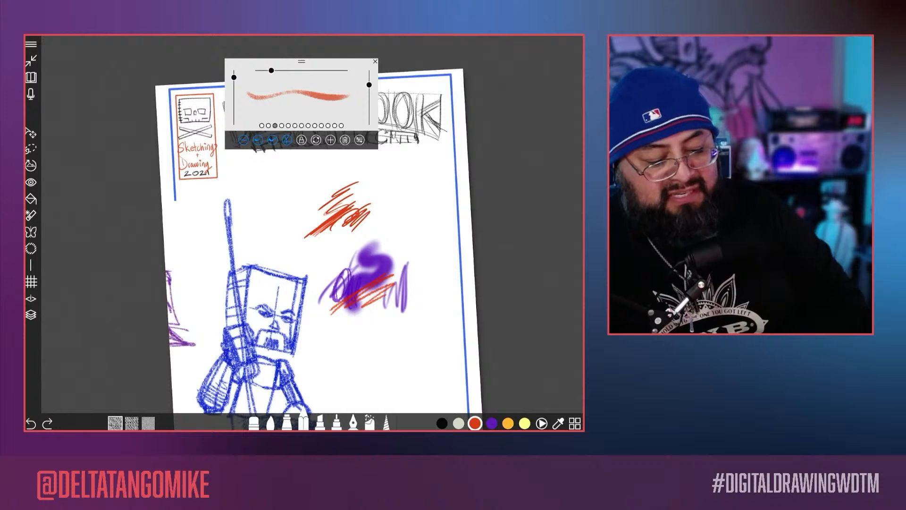
key("ctrl+z")
key("ctrl+z")
key("ctrl+z")
key("ctrl+z")
key("ctrl+z")
key("ctrl+z")
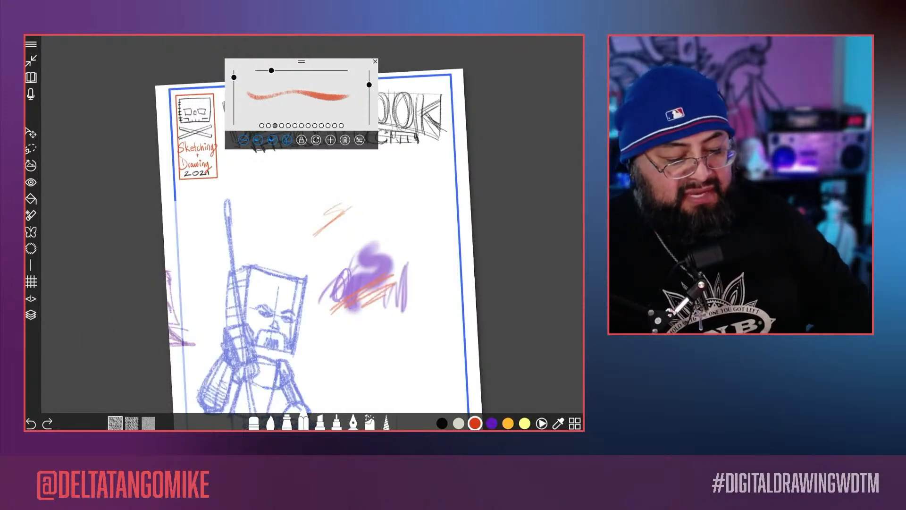
key("ctrl+z")
key("ctrl+z")
key("ctrl+z")
key("ctrl+z")
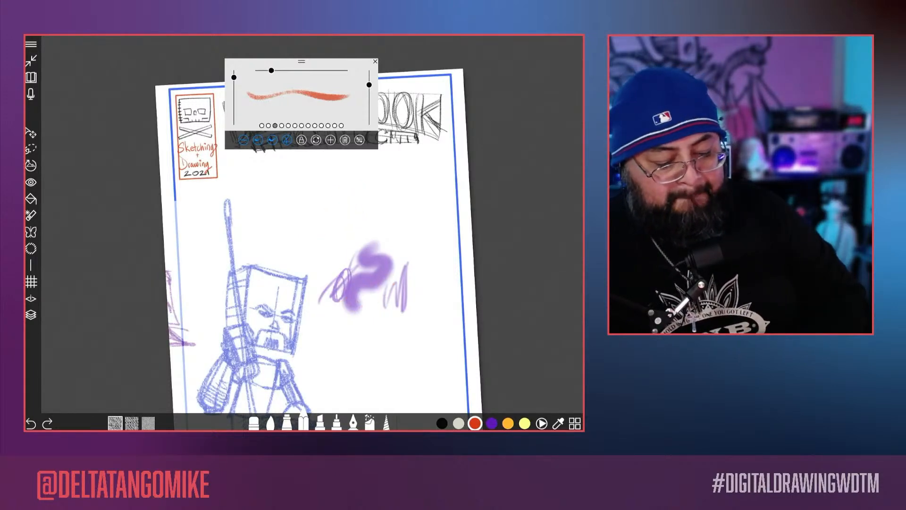
key("ctrl+z")
key("ctrl+z")
key("ctrl+z")
key("ctrl+z")
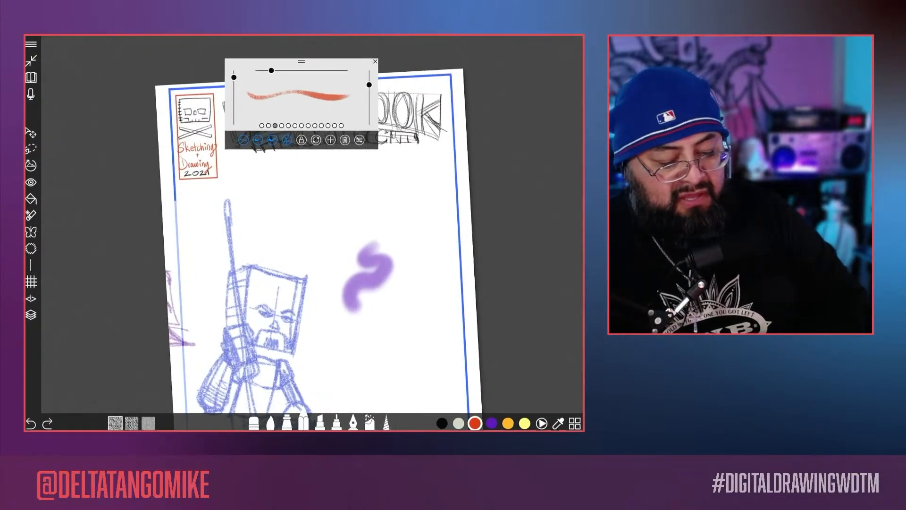
left_click_drag(347, 285, 352, 297)
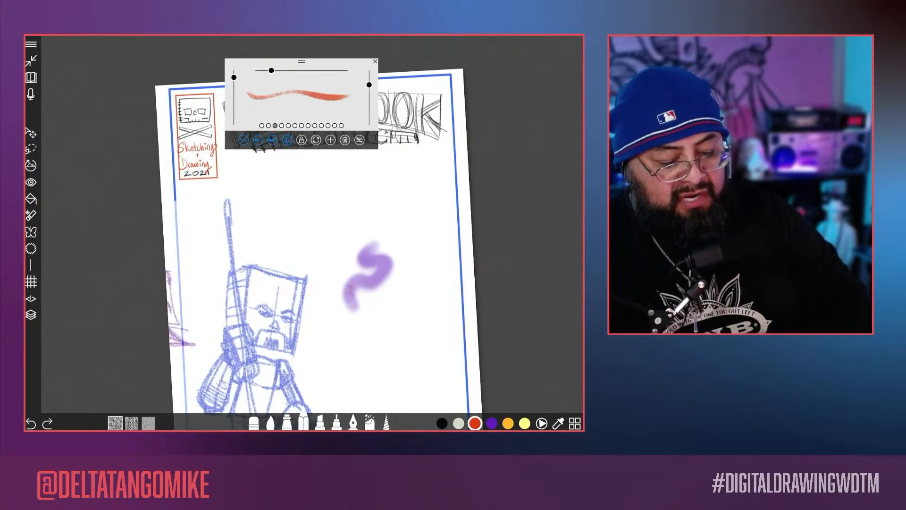
key("ctrl+z")
Step: Add a new layer above the blue figure's layer and move the floating brush palette below the title lettering
left_click(30, 315)
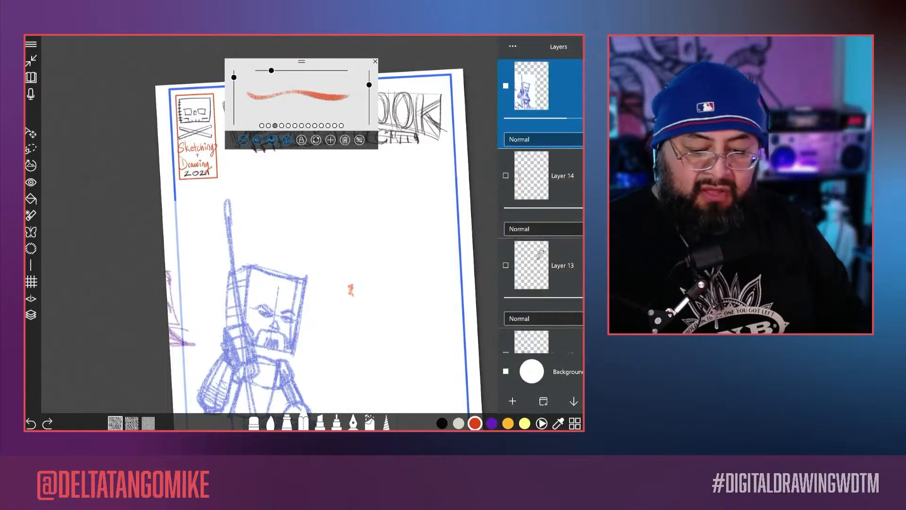
left_click(512, 401)
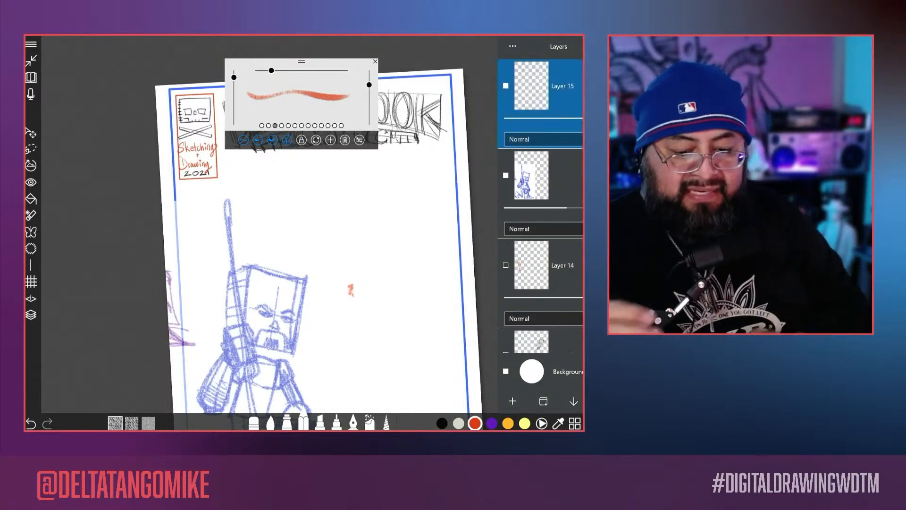
left_click_drag(351, 290, 223, 331)
scroll(302, 231, "up", 5)
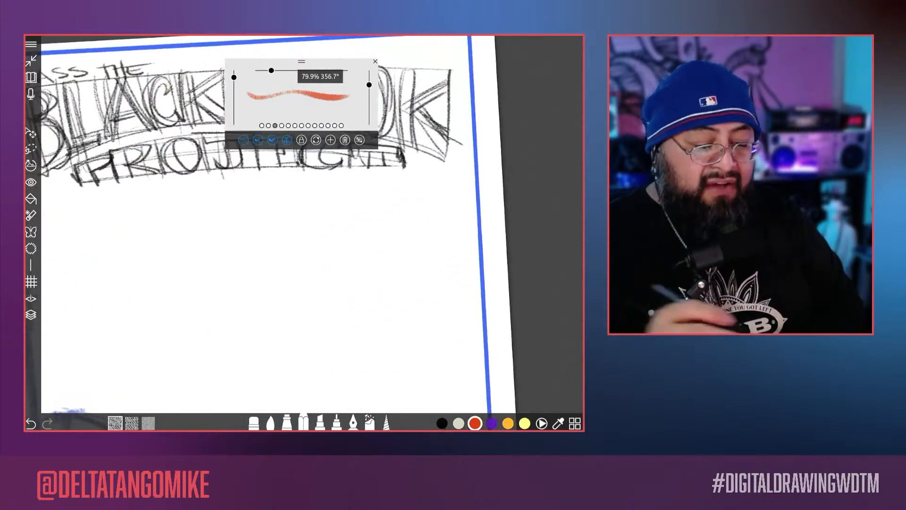
left_click_drag(302, 62, 187, 182)
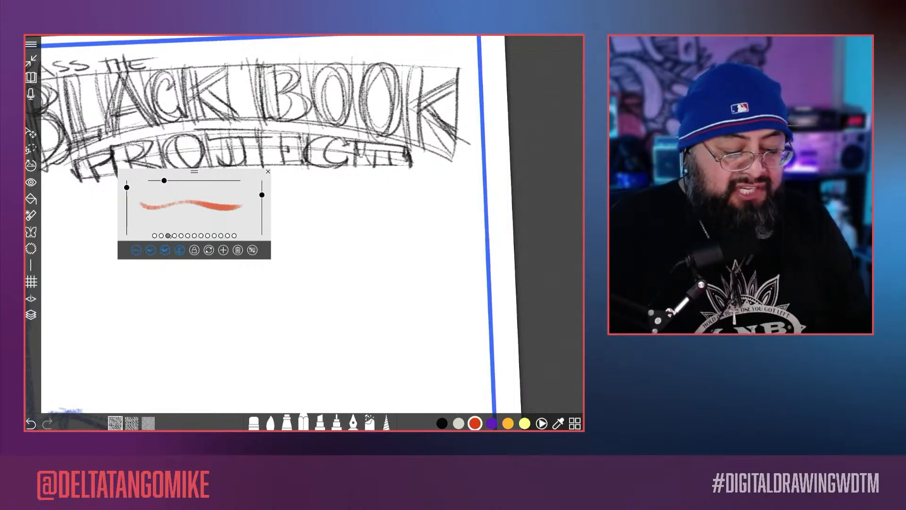
Step: Duplicate the Hard Pencil preset twice
left_click(168, 236)
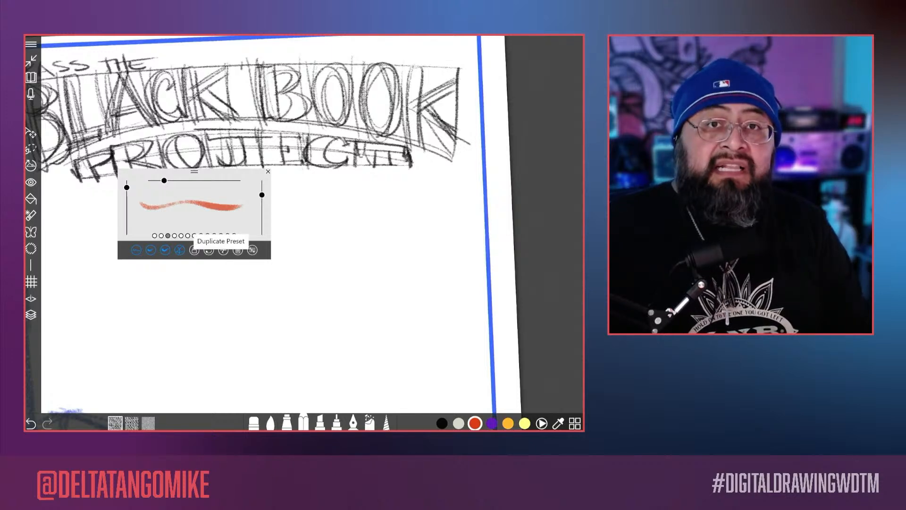
left_click(223, 250)
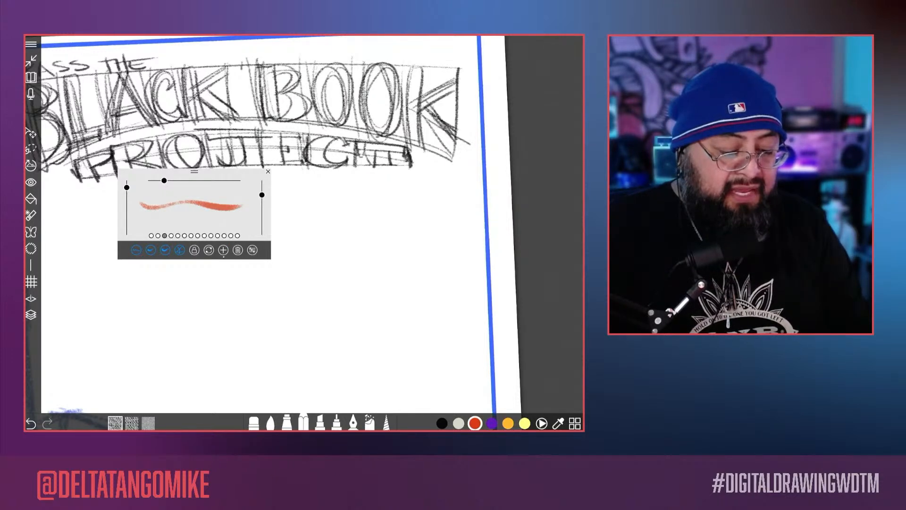
left_click(223, 250)
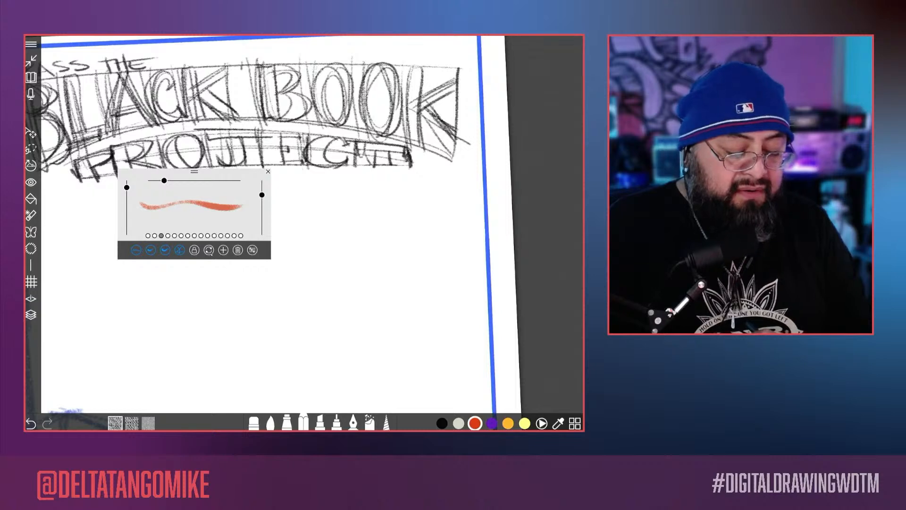
Step: Switch between the original Hard Pencil preset and its two duplicates at the end of the preset row to compare them
left_click(234, 235)
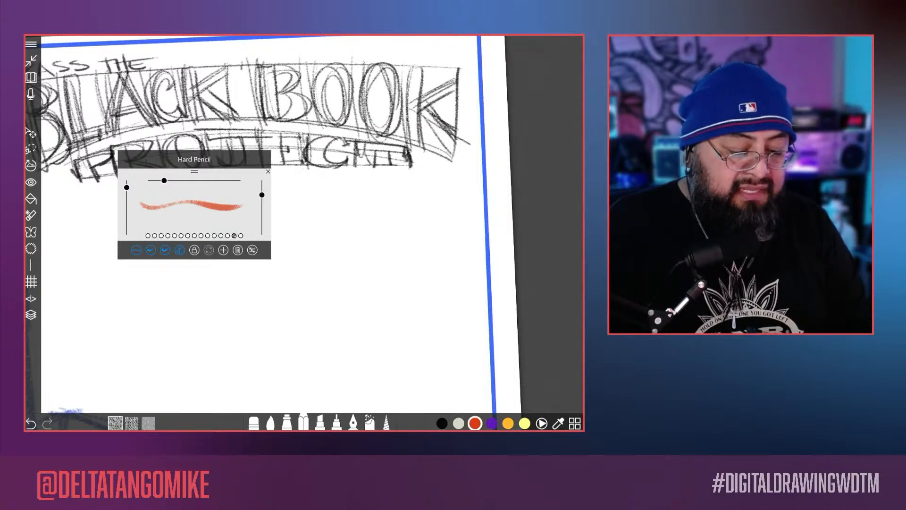
left_click(240, 236)
left_click(234, 235)
left_click(241, 236)
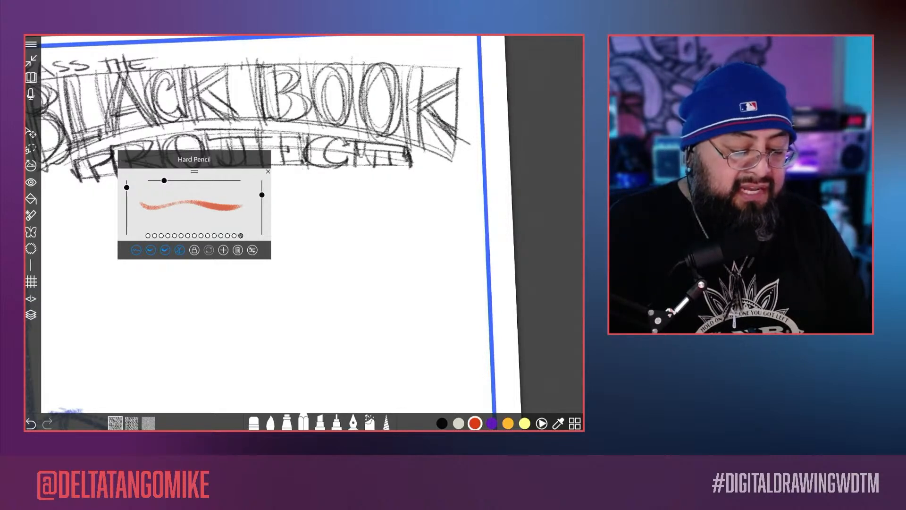
left_click(234, 236)
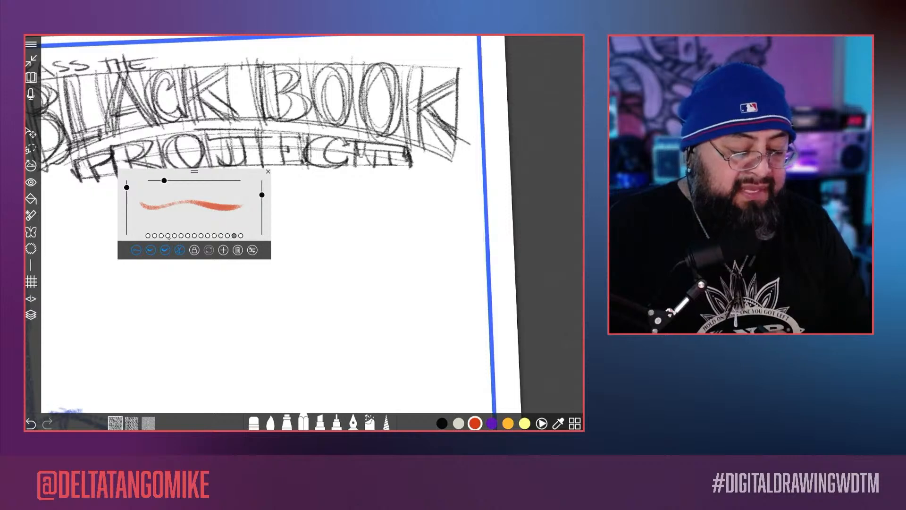
left_click(161, 236)
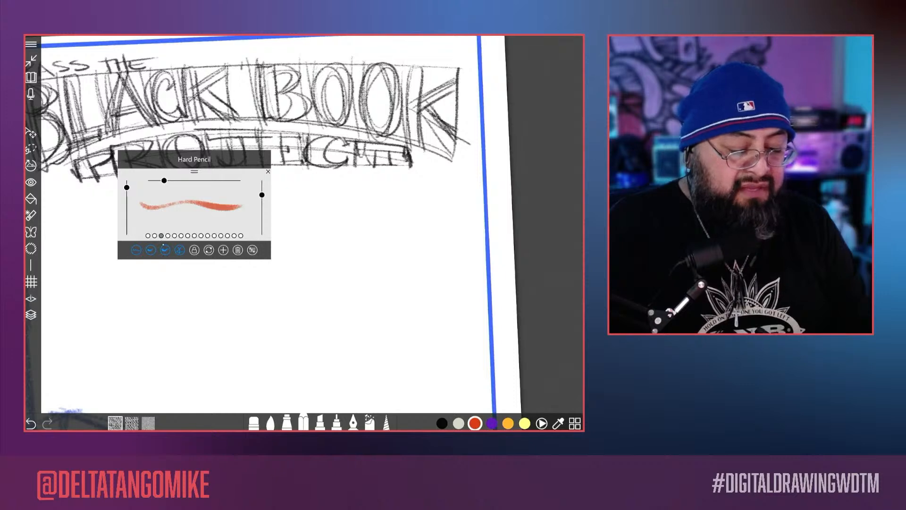
left_click(234, 236)
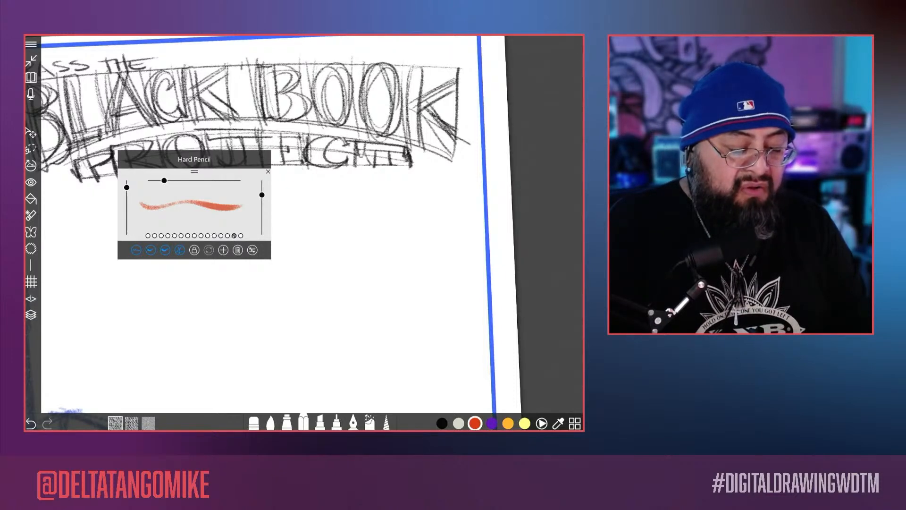
left_click(241, 235)
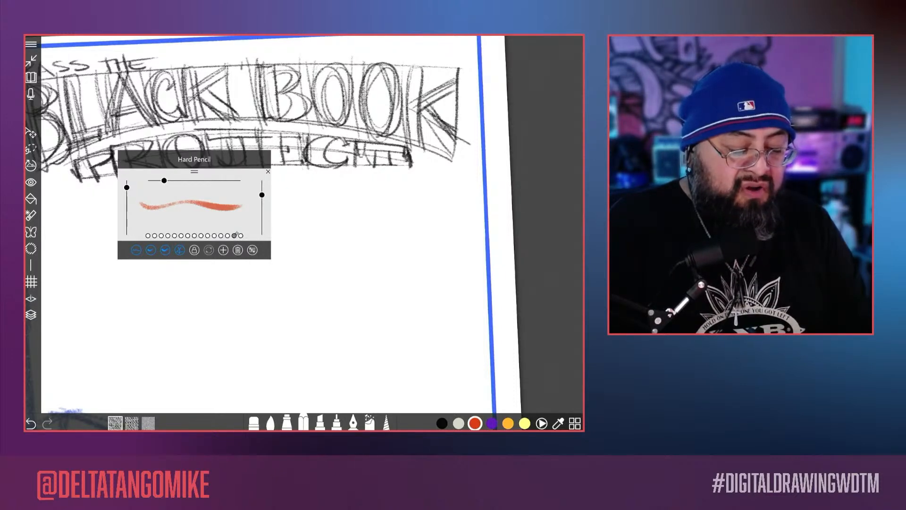
left_click(240, 235)
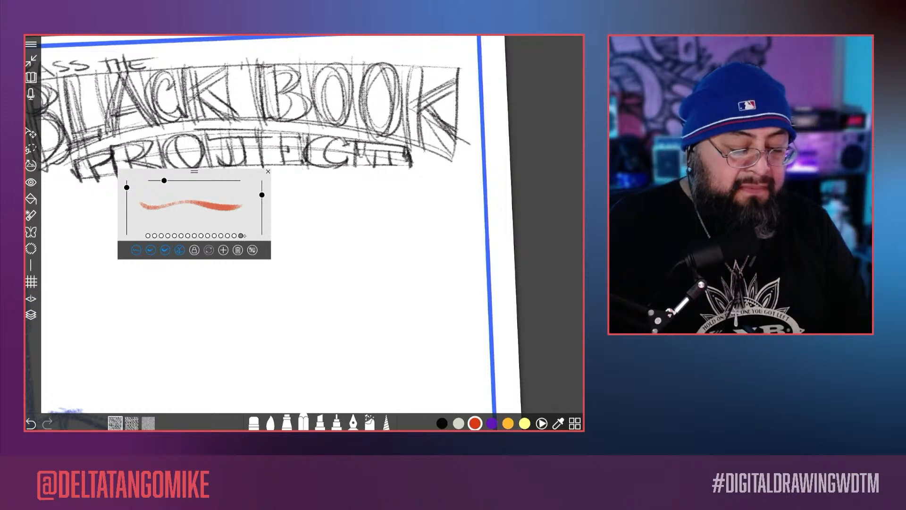
left_click(234, 235)
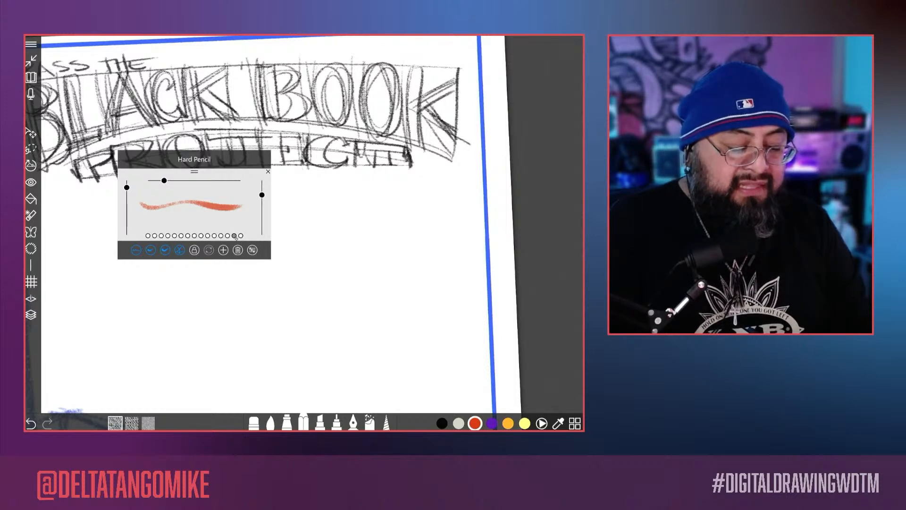
Step: With the first Hard Pencil duplicate, sketch two arrows at the brush palette, a row of dots with one circled, and short marks beneath
left_click(234, 235)
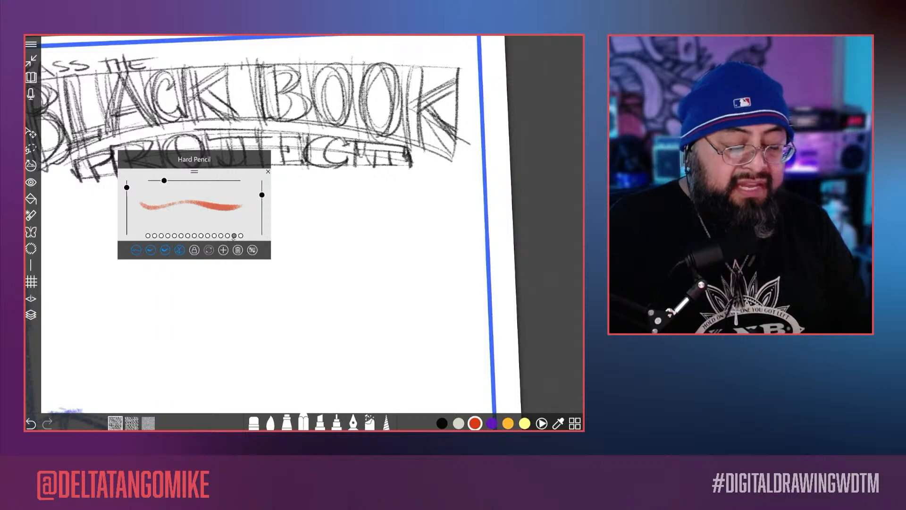
mouse_move(330, 236)
left_mouse_down()
mouse_move(279, 236)
mouse_move(293, 240)
left_mouse_up()
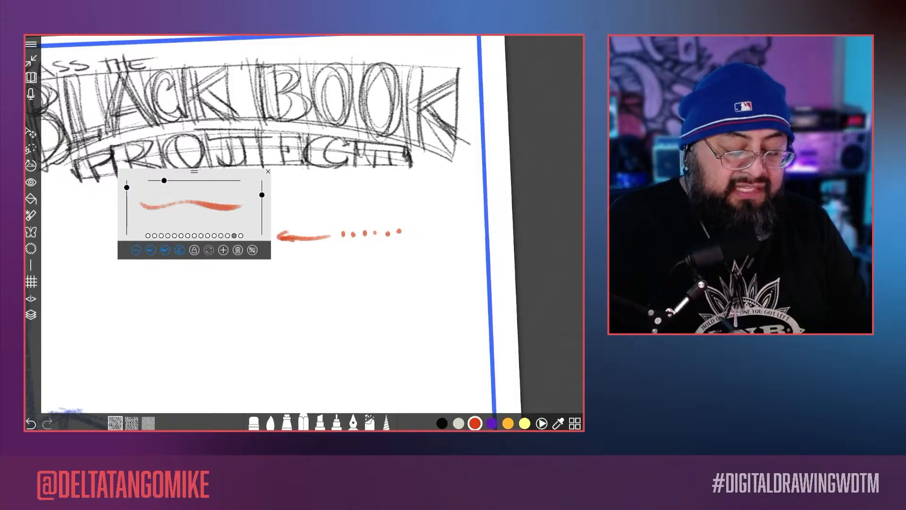
left_click_drag(391, 228, 398, 231)
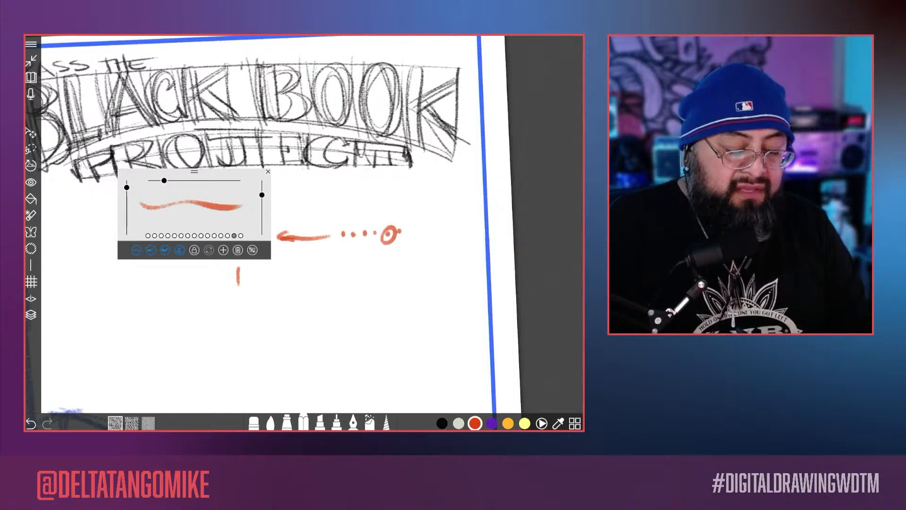
mouse_move(309, 250)
left_mouse_down()
mouse_move(282, 254)
mouse_move(291, 258)
left_mouse_up()
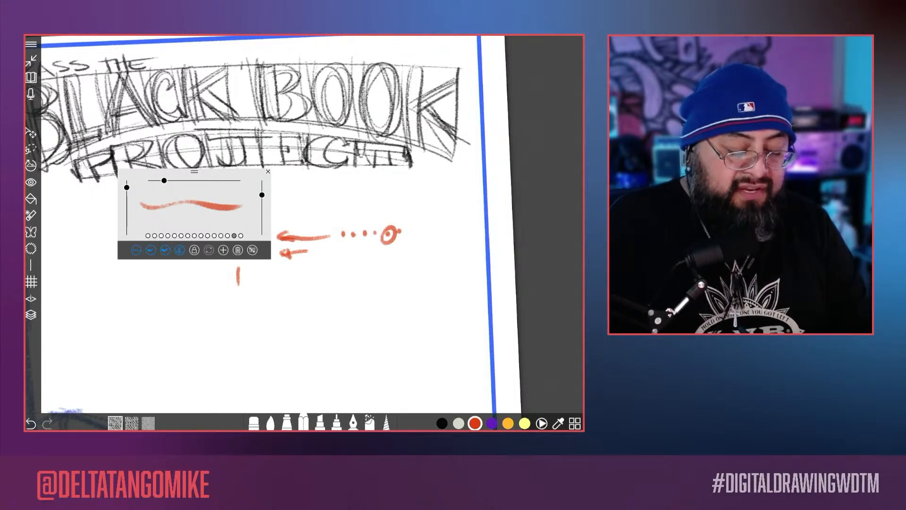
mouse_move(235, 269)
left_mouse_down()
mouse_move(247, 268)
mouse_move(242, 285)
mouse_move(263, 276)
left_mouse_up()
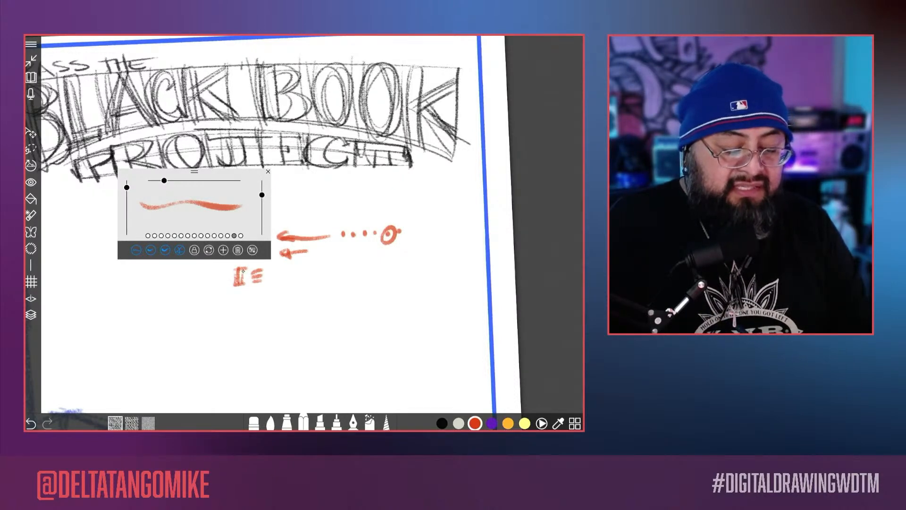
Step: Rename the duplicated preset "Hard Pencil- DTM" and change its profile to the low triangular shape
left_click(253, 250)
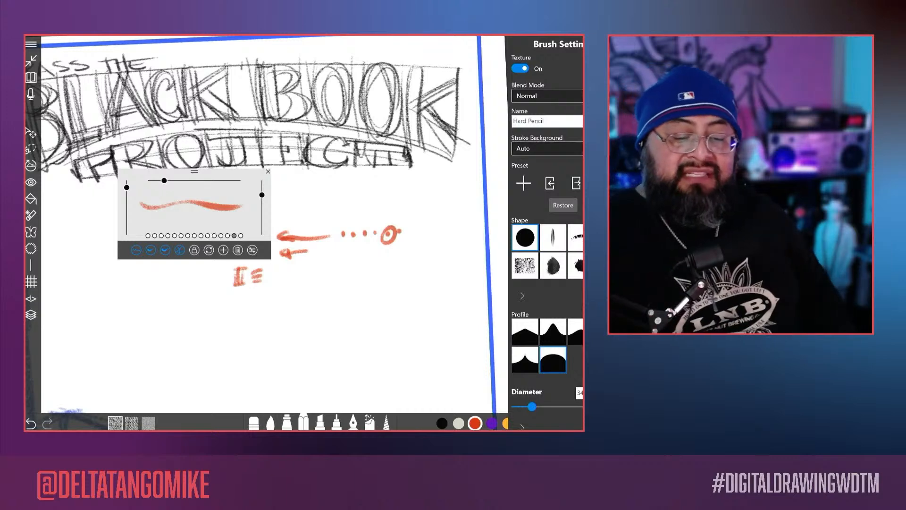
left_click(547, 121)
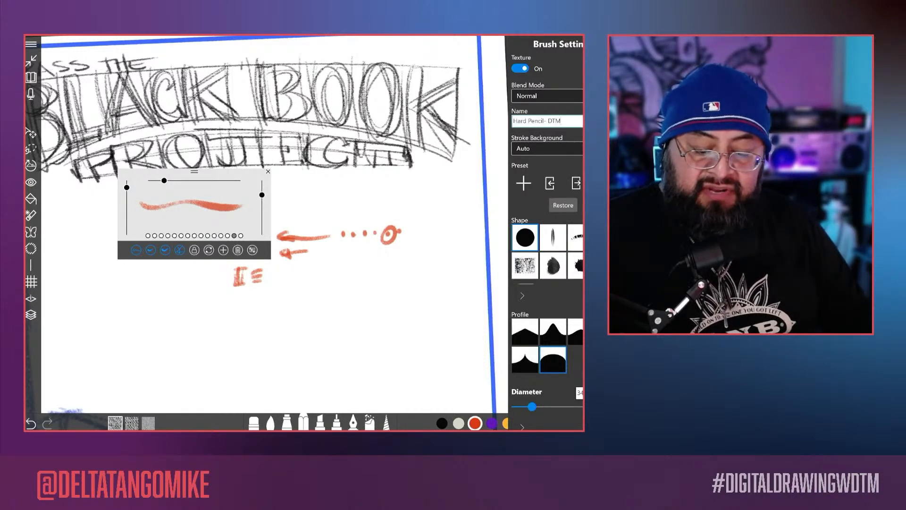
scroll(547, 232, "down", 5)
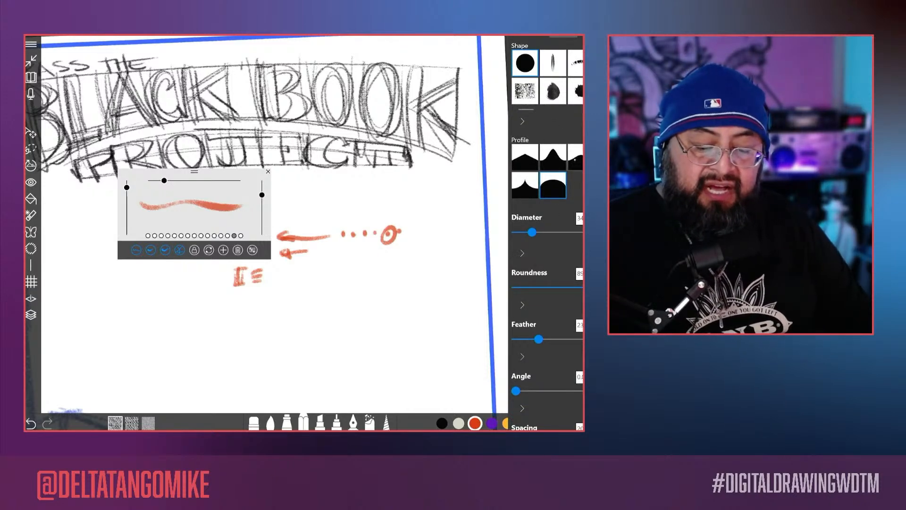
scroll(547, 232, "down", 1)
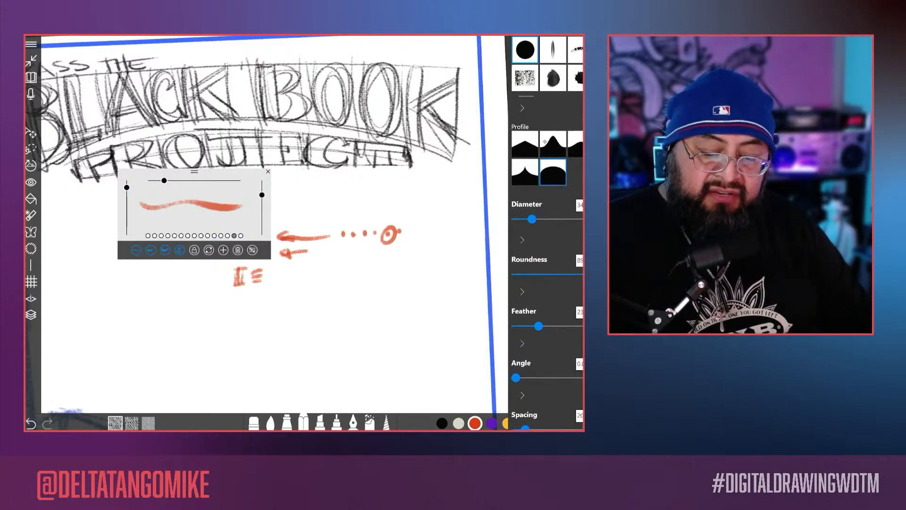
left_click(525, 145)
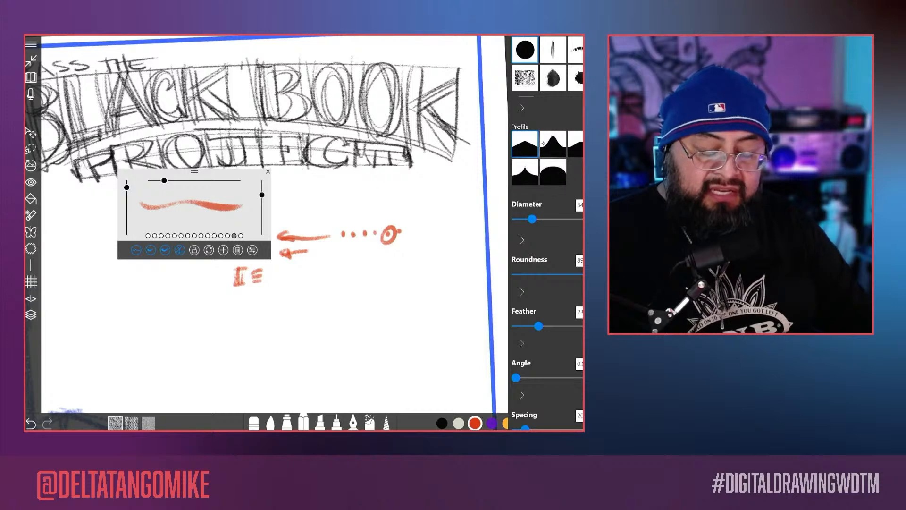
left_click(299, 289)
Step: Draw three large curving test strokes below the sketched arrows with the changed profile
scroll(299, 289, "up", 5)
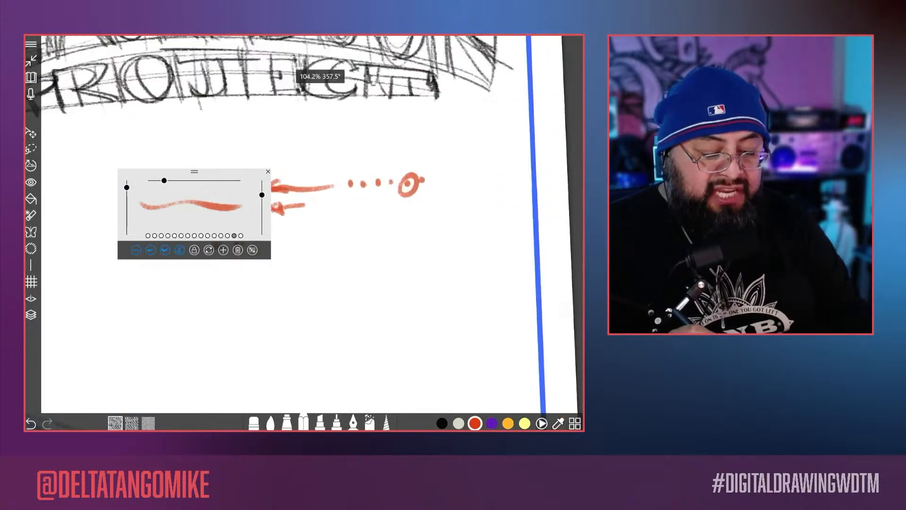
left_click_drag(413, 168, 272, 324)
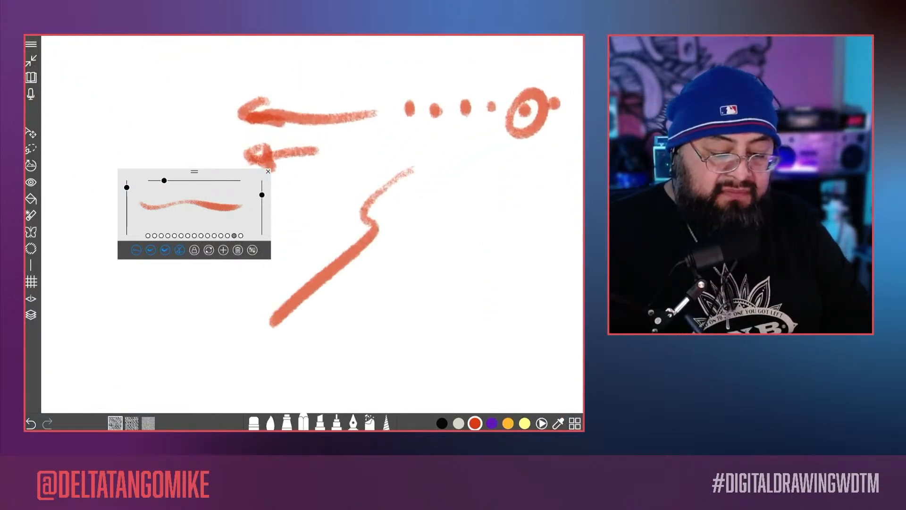
left_click_drag(440, 179, 321, 327)
mouse_move(378, 315)
left_mouse_down()
mouse_move(477, 231)
mouse_move(452, 137)
left_mouse_up()
Step: Raise the brush's feather strongly and draw three wavy test strokes beside the earlier ones to try the softer edge
left_click(253, 250)
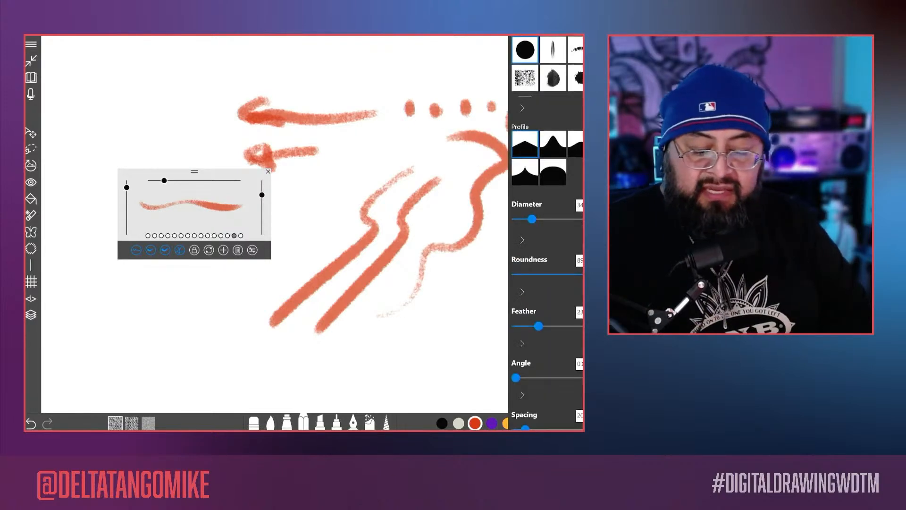
scroll(547, 234, "down", 3)
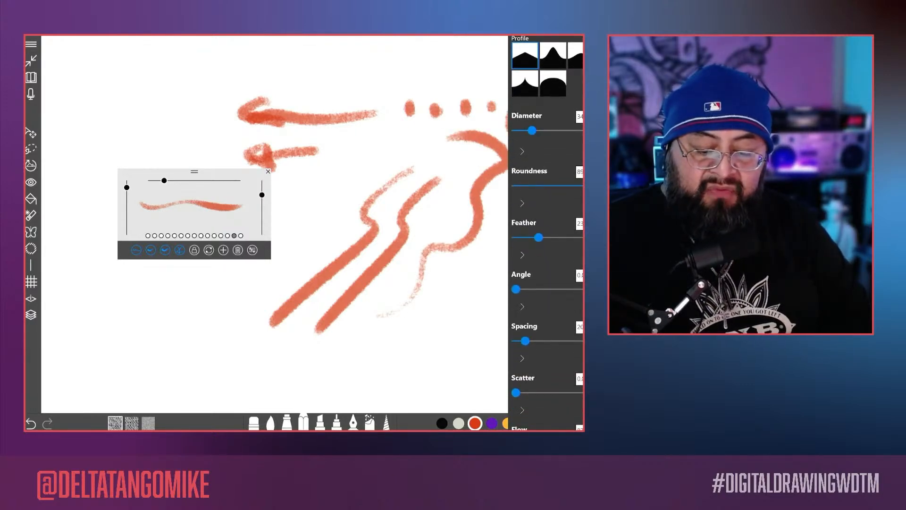
left_click_drag(539, 237, 578, 238)
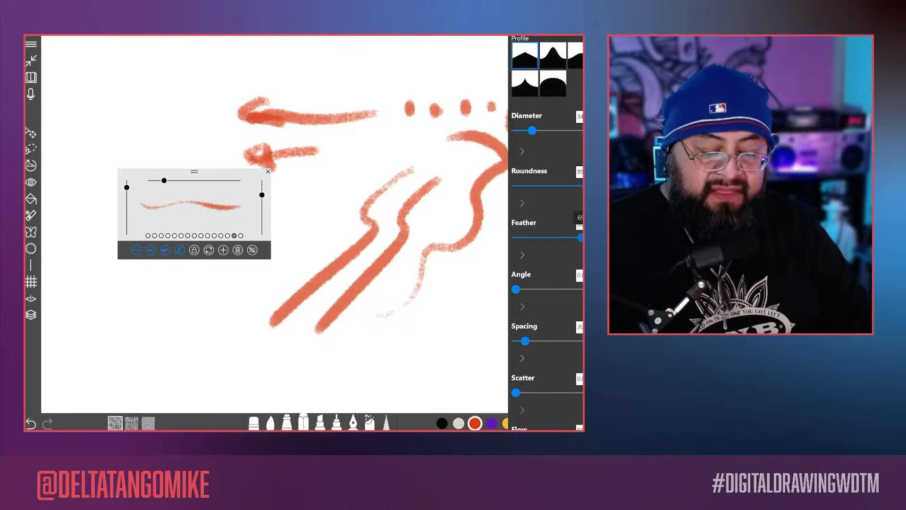
left_click(432, 306)
mouse_move(398, 336)
left_mouse_down()
mouse_move(480, 251)
mouse_move(510, 198)
left_mouse_up()
scroll(312, 224, "up", 5)
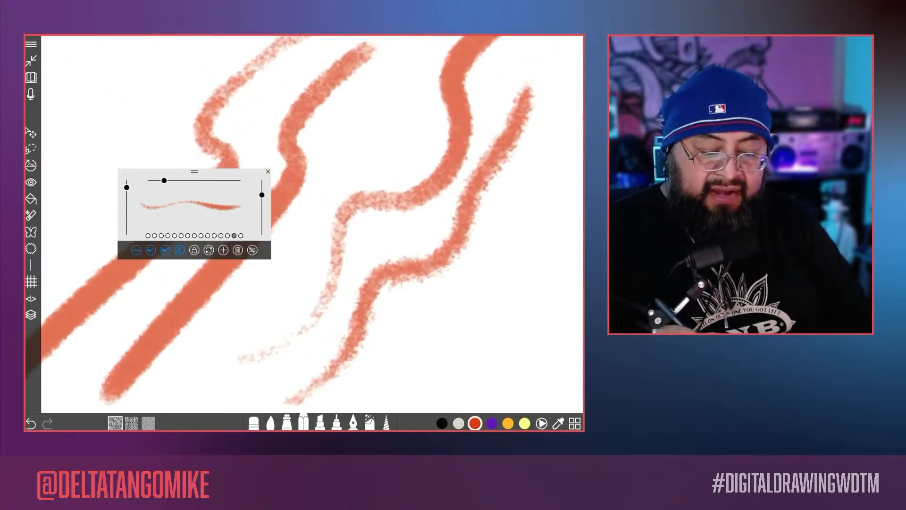
mouse_move(409, 81)
left_mouse_down()
mouse_move(387, 163)
mouse_move(315, 210)
left_mouse_up()
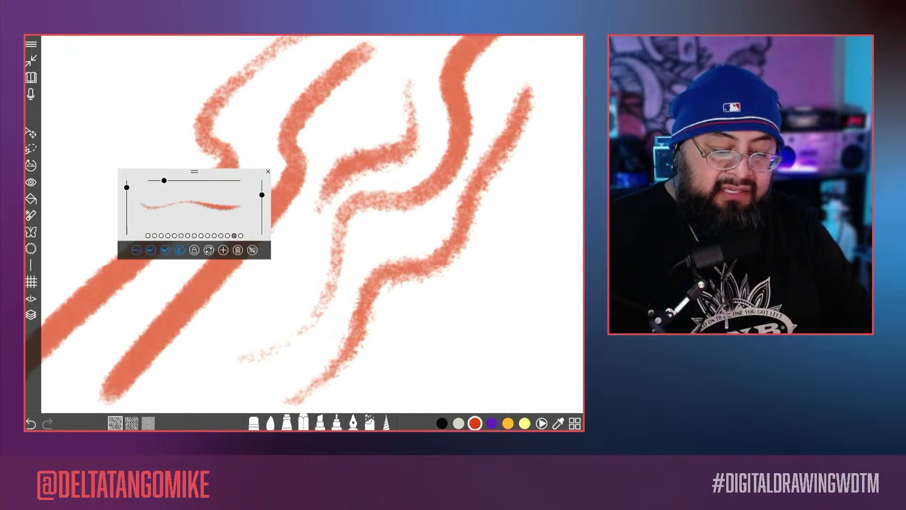
mouse_move(399, 326)
left_mouse_down()
mouse_move(446, 296)
mouse_move(519, 202)
left_mouse_up()
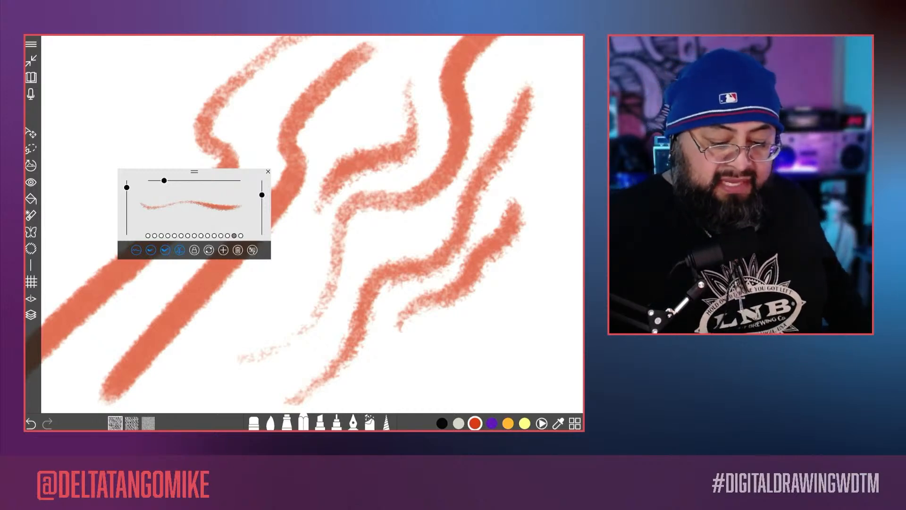
Step: Set the feather to about 93 and draw two more rough test strokes beyond the last ones
left_click(256, 250)
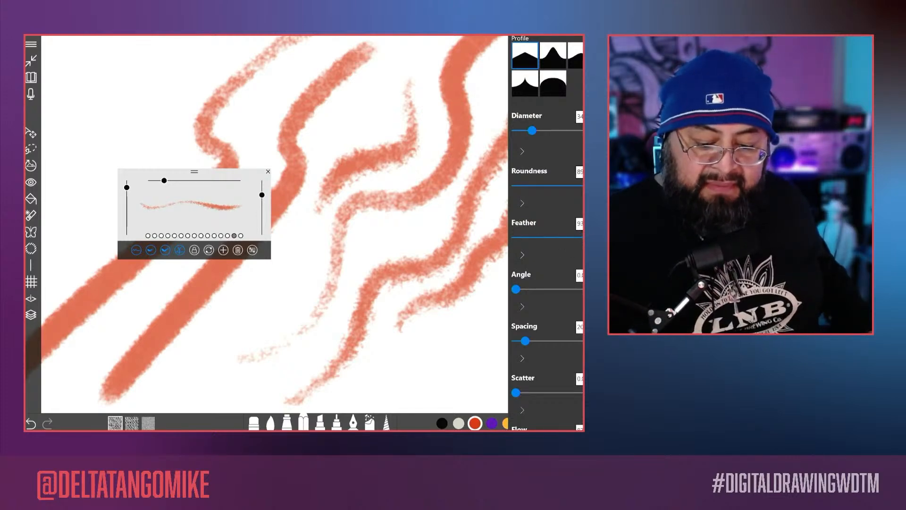
left_click(486, 294)
mouse_move(417, 351)
left_mouse_down()
mouse_move(555, 234)
mouse_move(567, 182)
left_mouse_up()
mouse_move(582, 217)
left_mouse_down()
mouse_move(562, 280)
mouse_move(460, 360)
left_mouse_up()
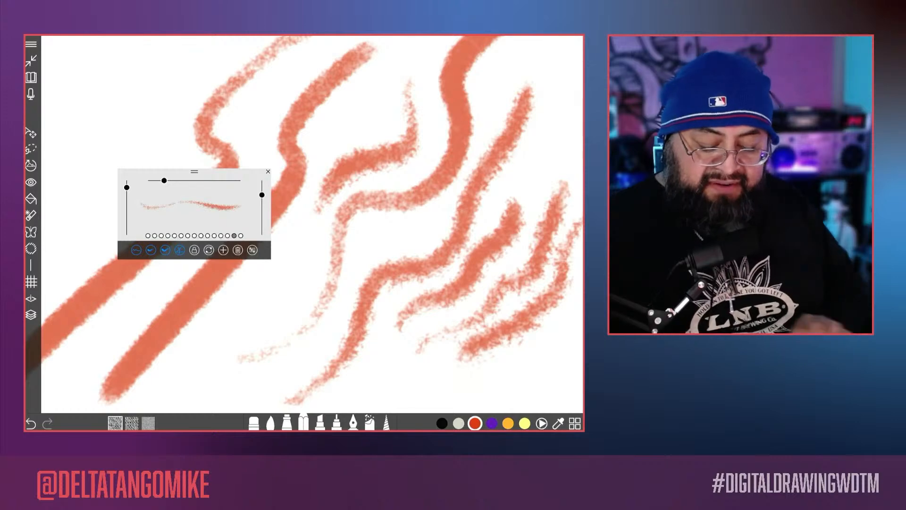
Step: Set the feather to 0 and draw one broad test stroke beside the feathered ones
scroll(311, 224, "down", 3)
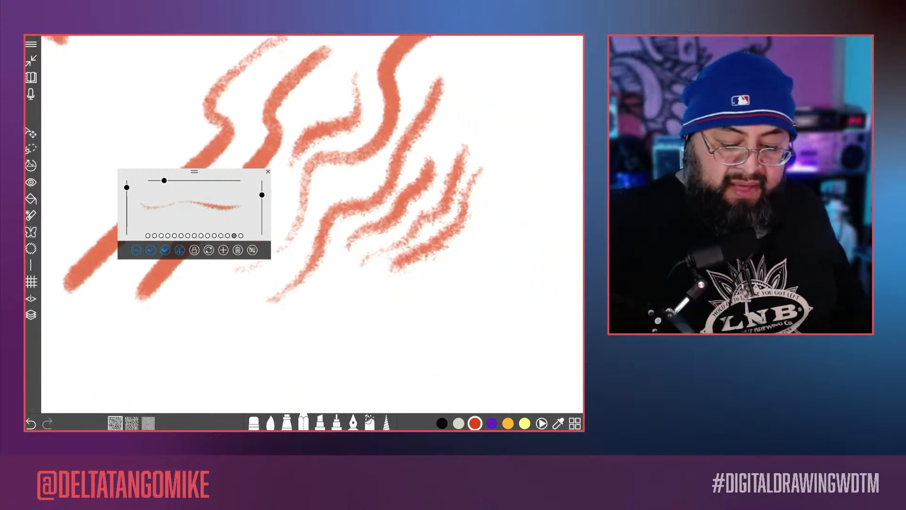
left_click(252, 251)
left_click_drag(580, 238, 508, 238)
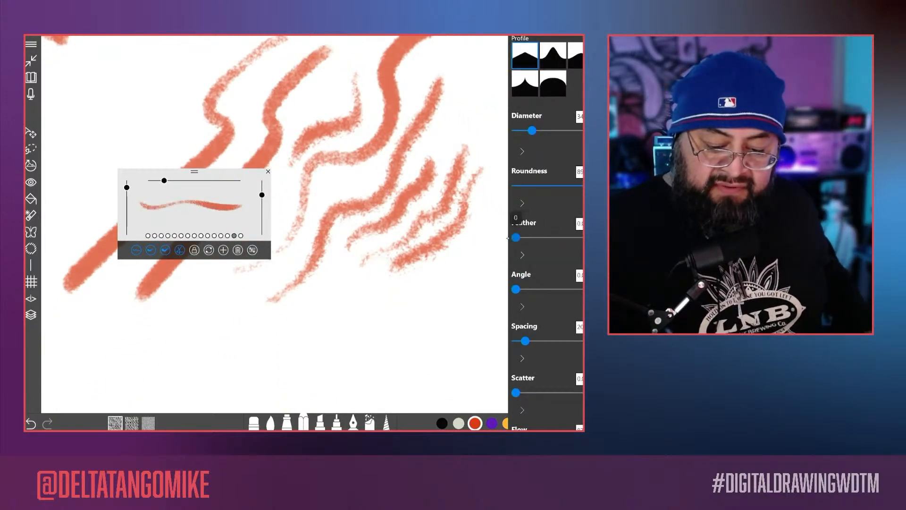
left_click(426, 324)
mouse_move(504, 199)
left_mouse_down()
mouse_move(464, 266)
mouse_move(392, 330)
left_mouse_up()
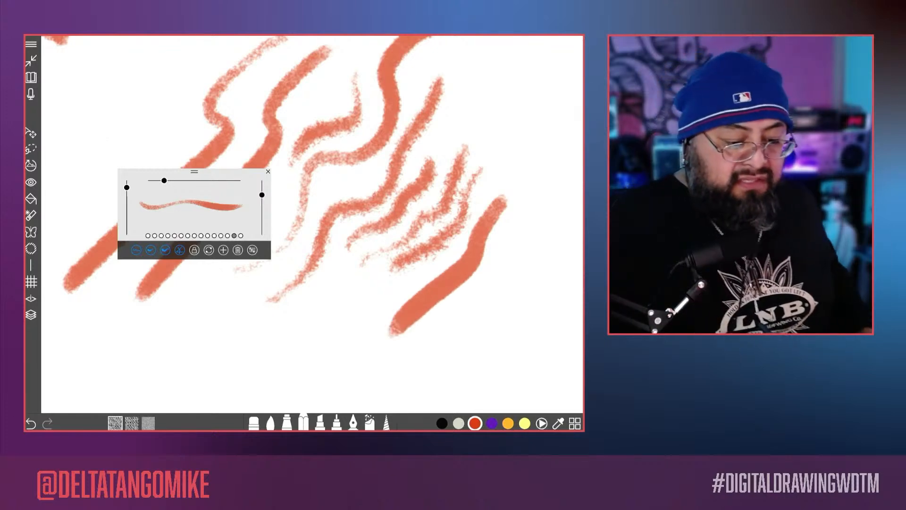
Step: Reduce the brush size considerably and draw three thin test lines next to the broad stroke
left_click_drag(164, 180, 154, 181)
left_click_drag(169, 220, 157, 218)
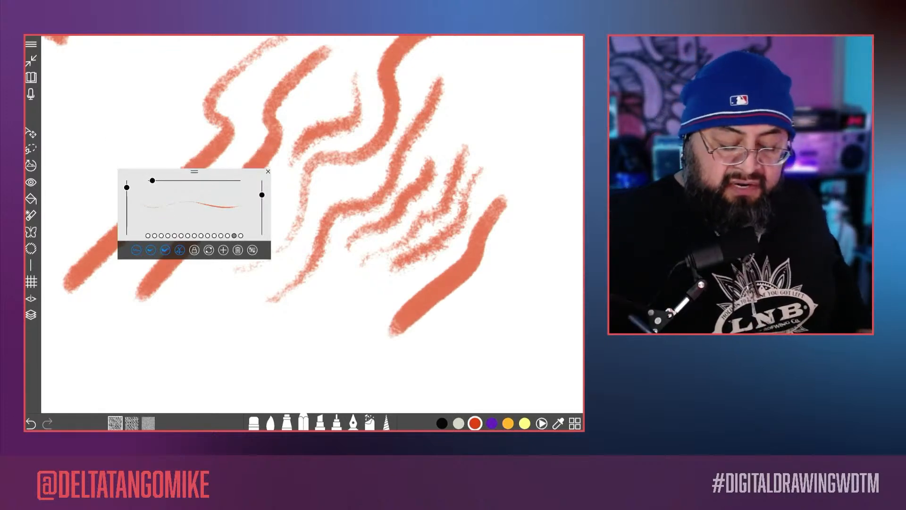
scroll(312, 224, "up", 4)
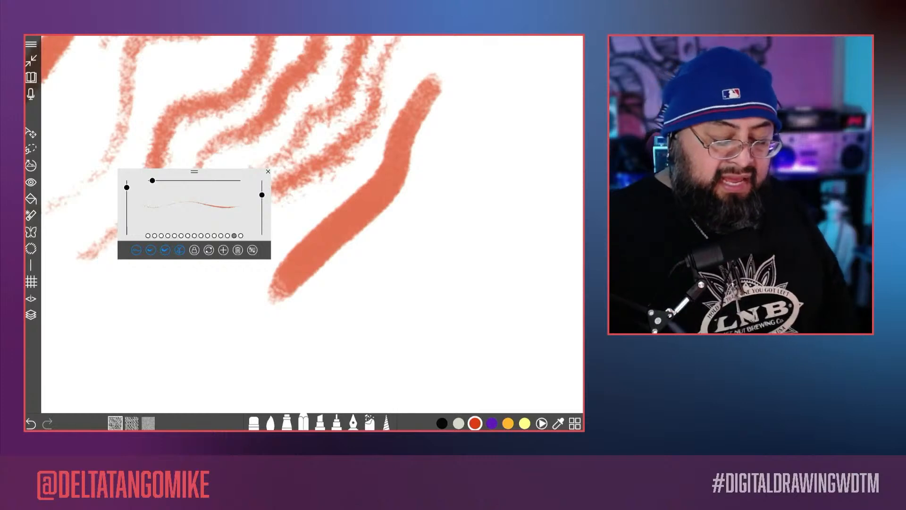
mouse_move(467, 108)
left_mouse_down()
mouse_move(436, 193)
mouse_move(345, 338)
left_mouse_up()
left_click_drag(499, 147, 348, 361)
mouse_move(398, 339)
left_mouse_down()
mouse_move(482, 222)
mouse_move(538, 90)
left_mouse_up()
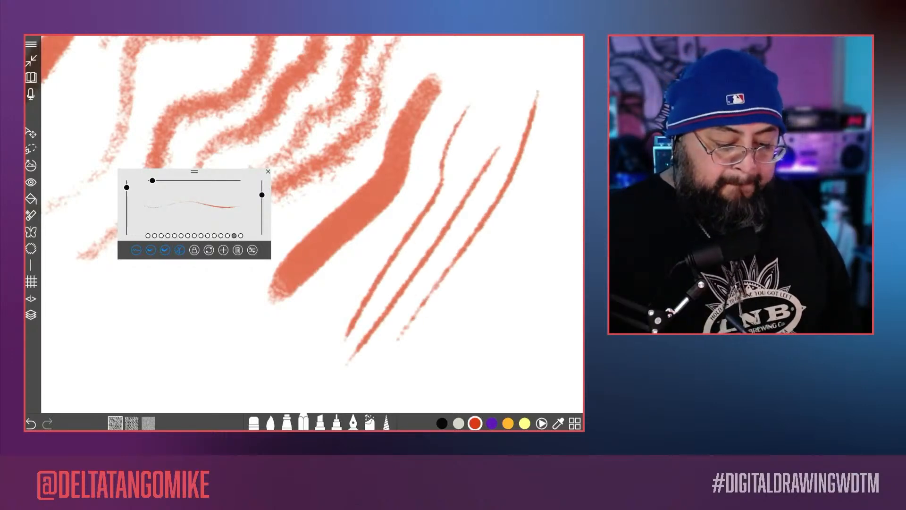
Step: Set the feather to about 56 and draw three more thin test lines among the previous ones
left_click(253, 250)
left_click_drag(516, 238, 570, 238)
left_click(472, 264)
left_click_drag(540, 148, 427, 350)
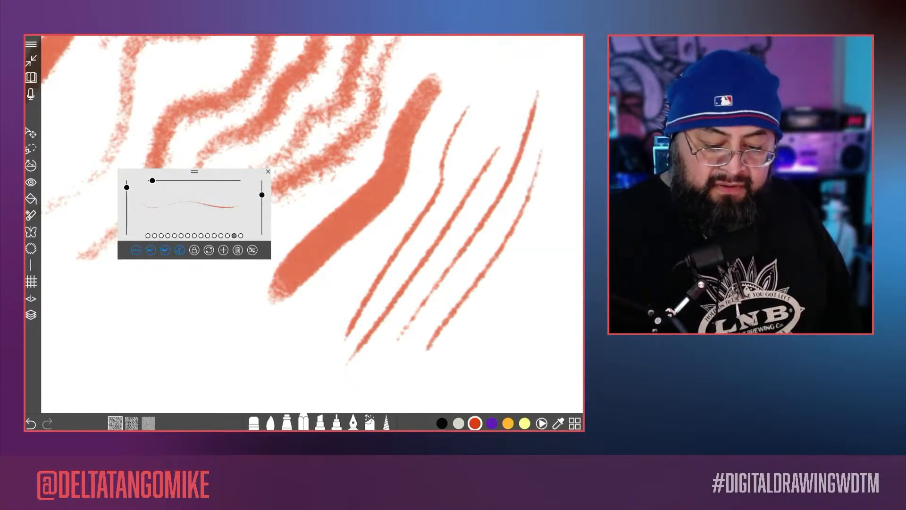
mouse_move(571, 146)
left_mouse_down()
mouse_move(542, 208)
mouse_move(439, 358)
left_mouse_up()
left_click_drag(451, 112, 269, 397)
Step: Increase the brush diameter to about 17 and draw a horizontal stroke across the thin test lines
left_click_drag(152, 180, 156, 181)
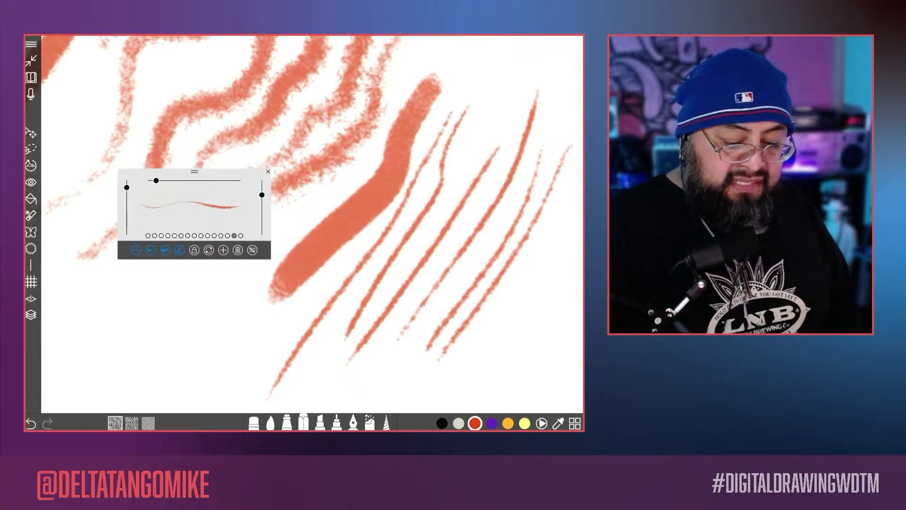
left_click_drag(338, 262, 556, 270)
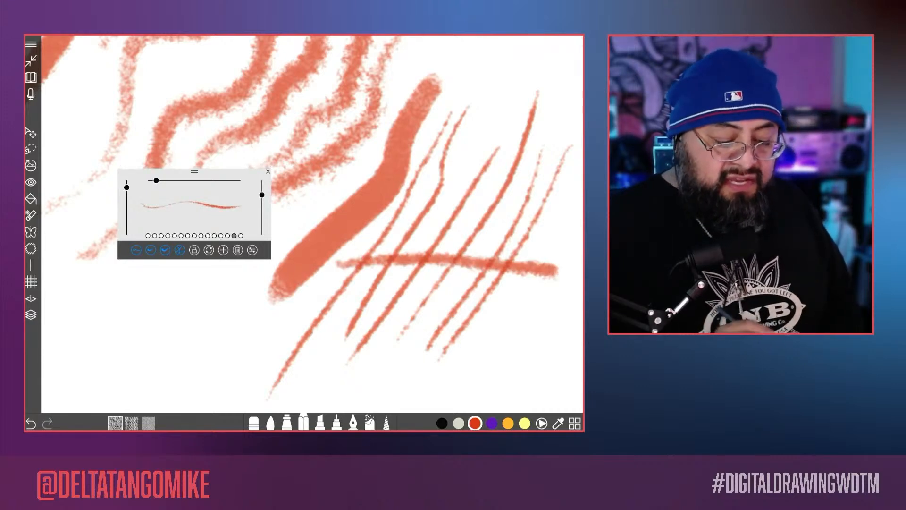
Step: Replace the "Hard Pencil-" part of the preset's name, handwriting "soft" and a "3" in front of DTM, and continue with the on-screen keyboard
left_click(252, 250)
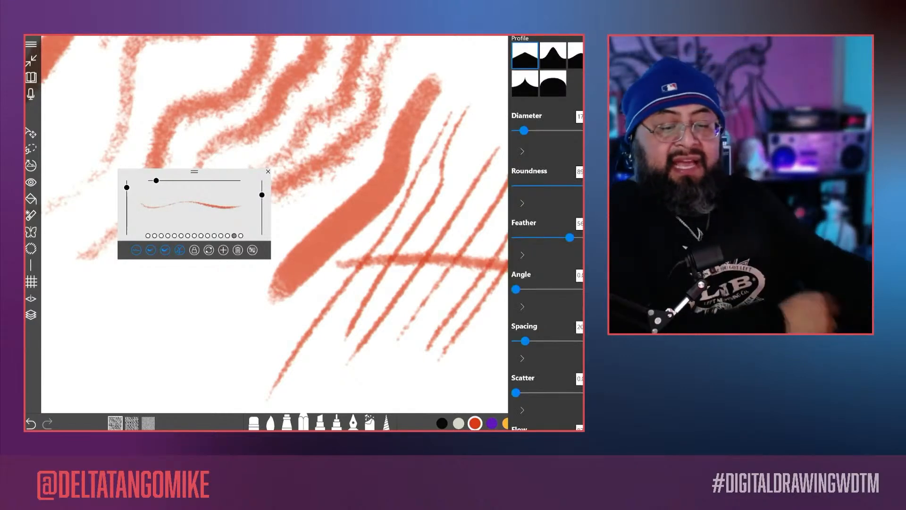
scroll(547, 226, "up", 6)
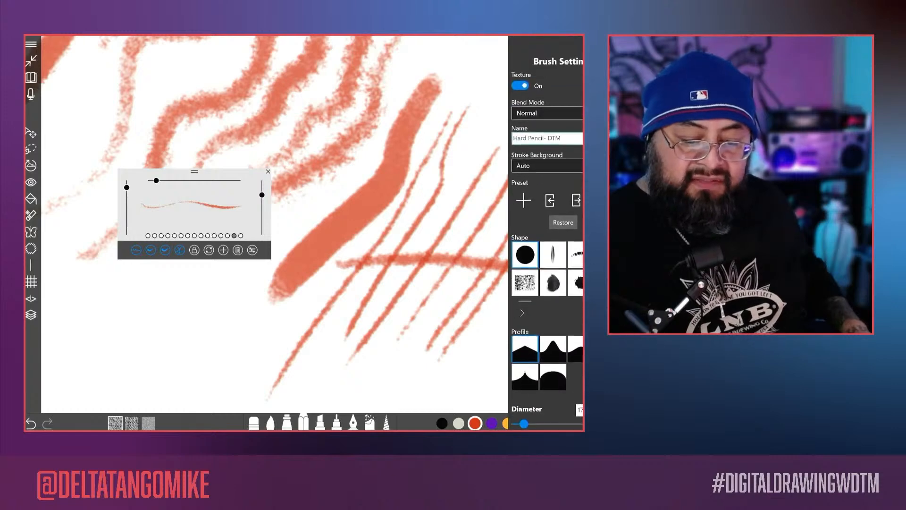
left_click(529, 121)
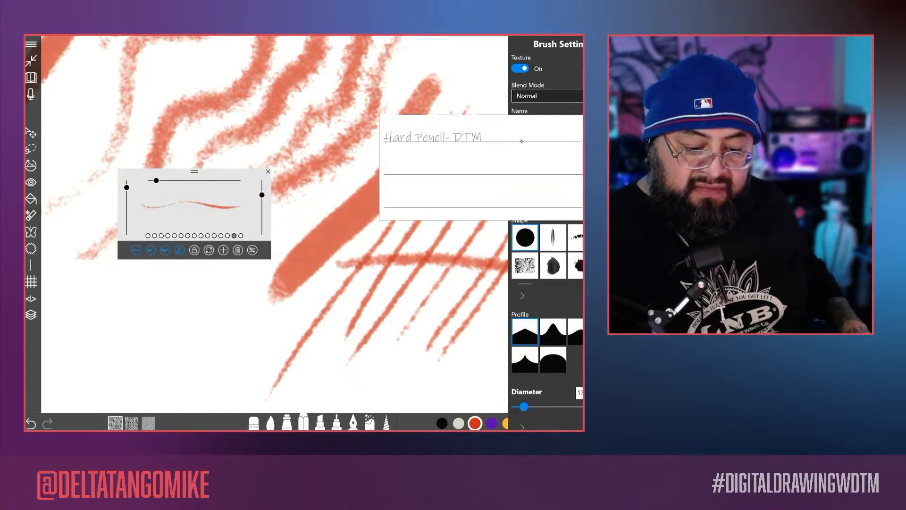
left_click_drag(414, 137, 382, 136)
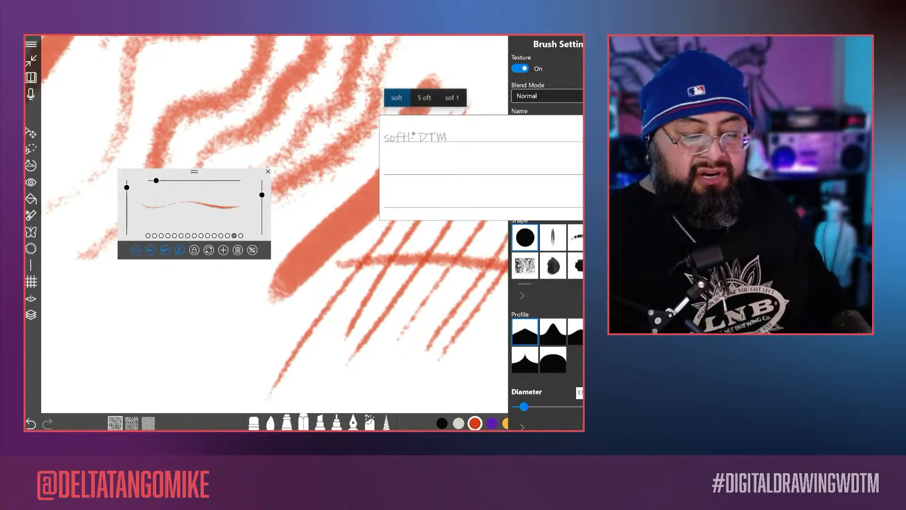
left_click_drag(413, 136, 408, 135)
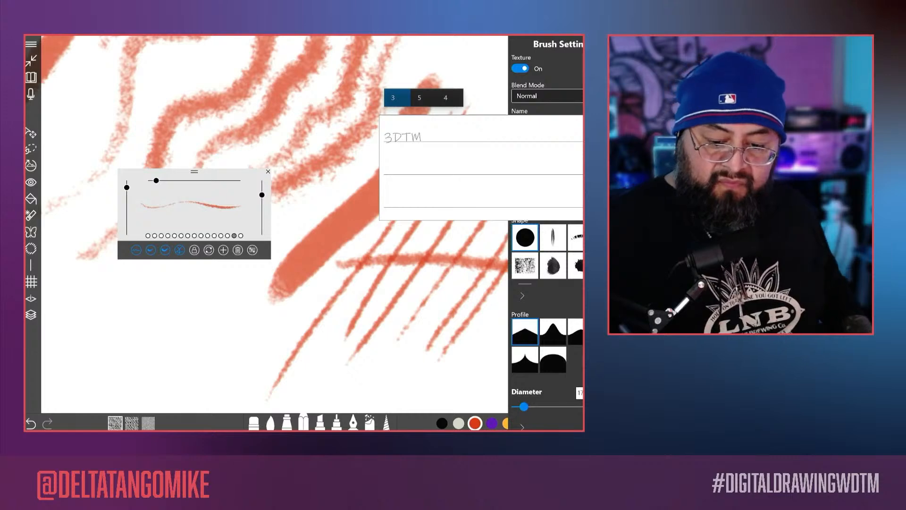
left_click(517, 121)
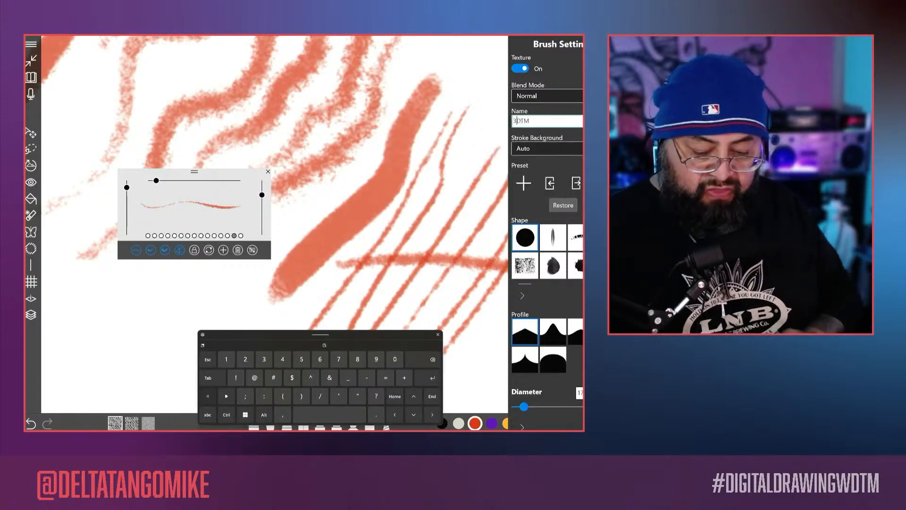
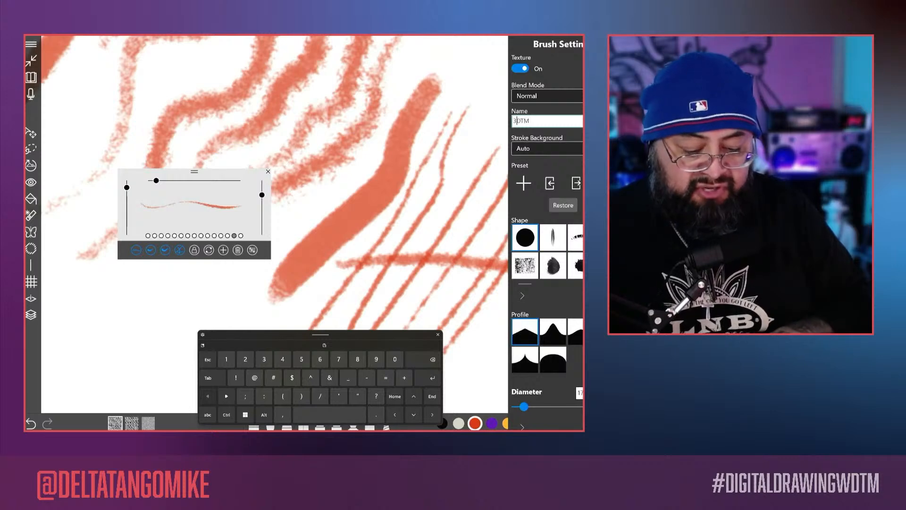
Step: Rename the brush preset as "ruff DTM" and close the brush settings
key("BackSpace")
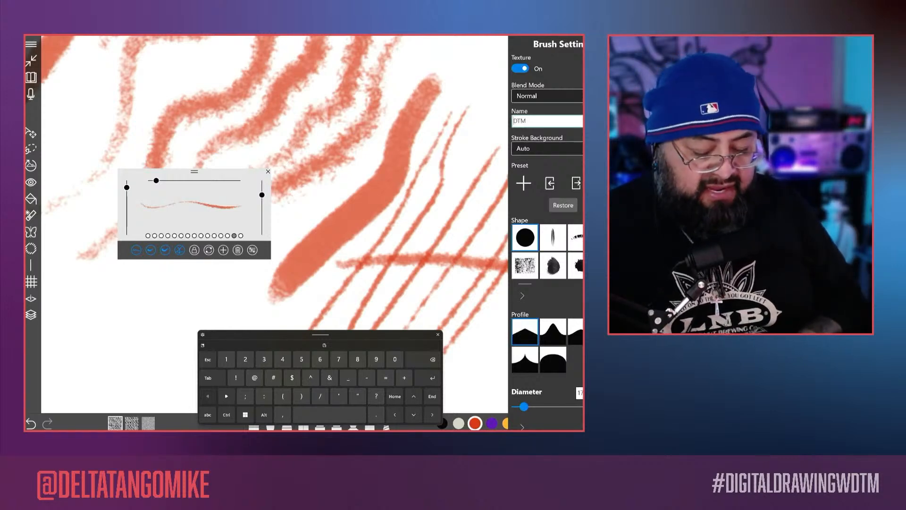
left_click(226, 415)
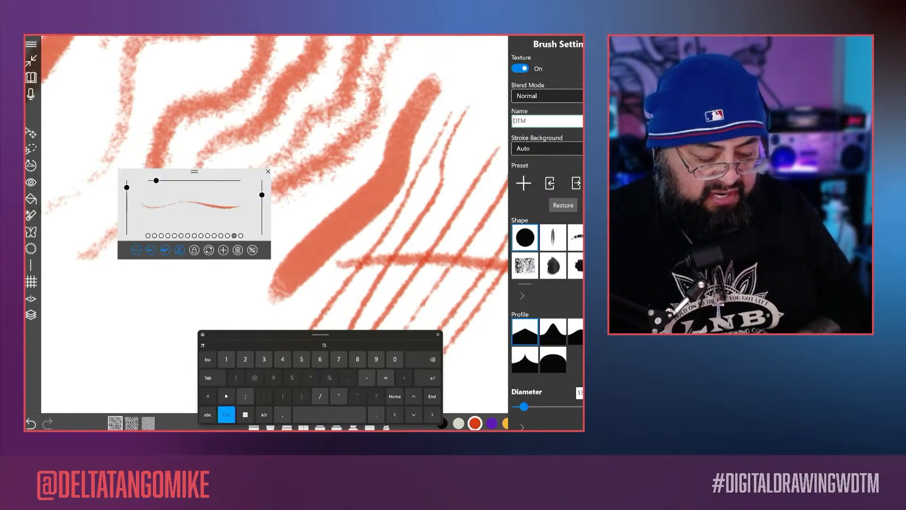
left_click(207, 415)
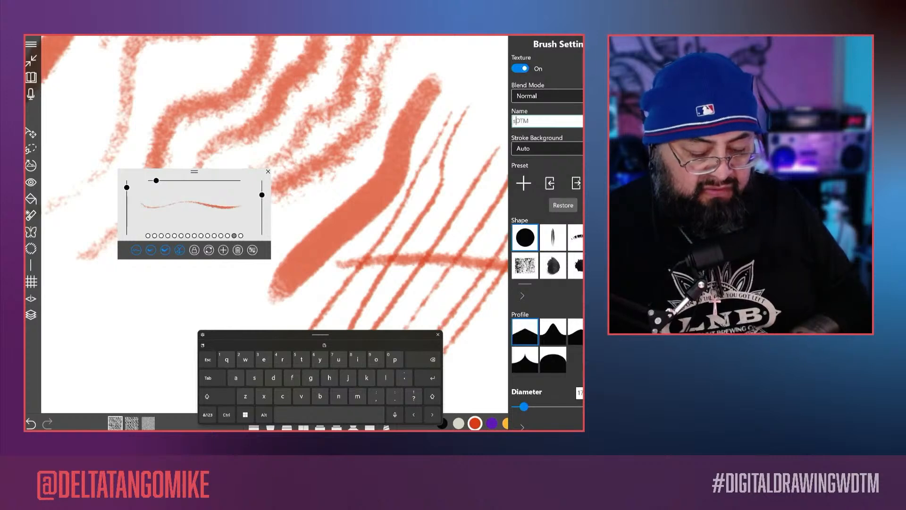
key("BackSpace")
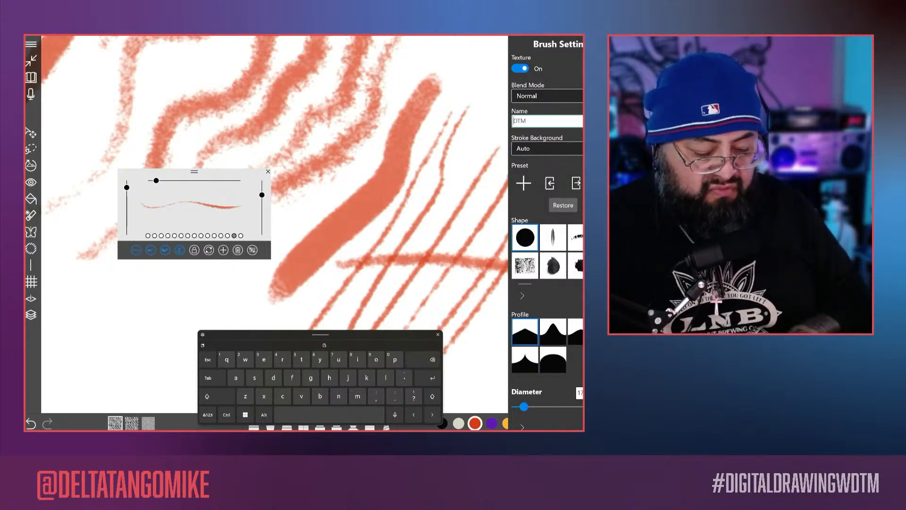
type("ruff")
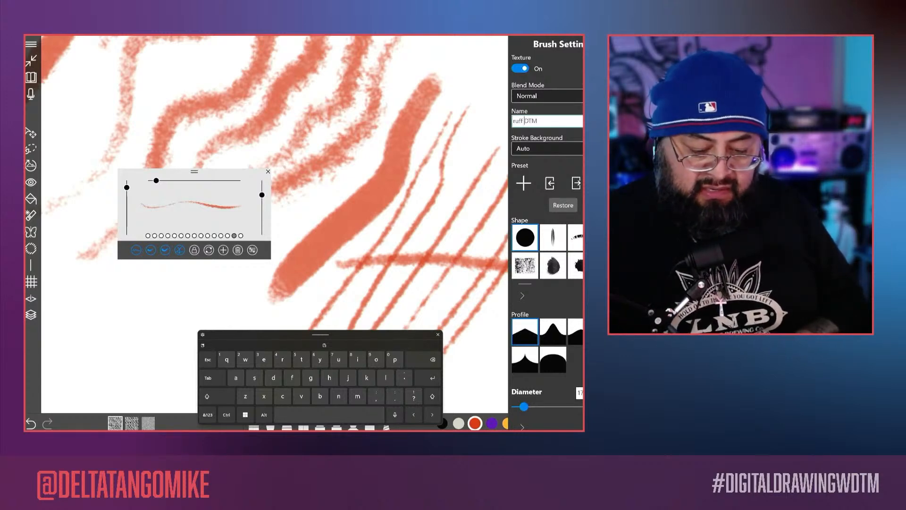
left_click(439, 334)
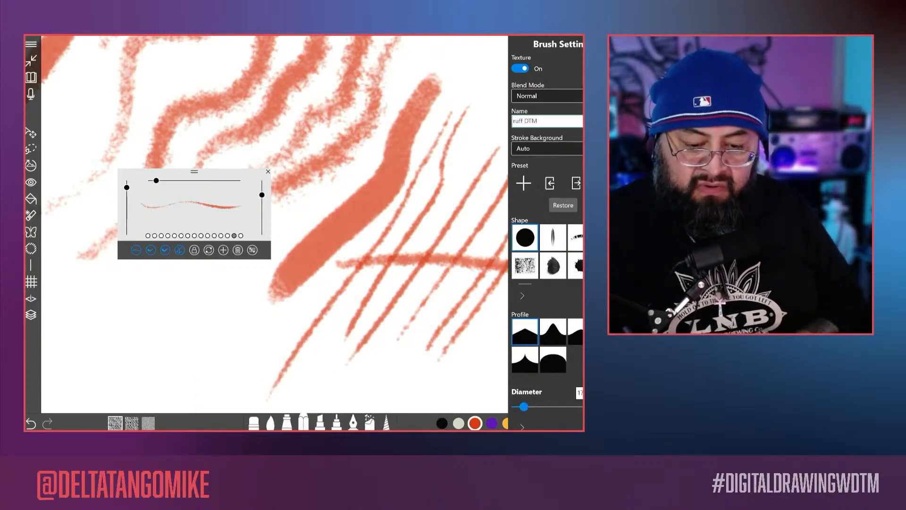
scroll(547, 236, "down", 8)
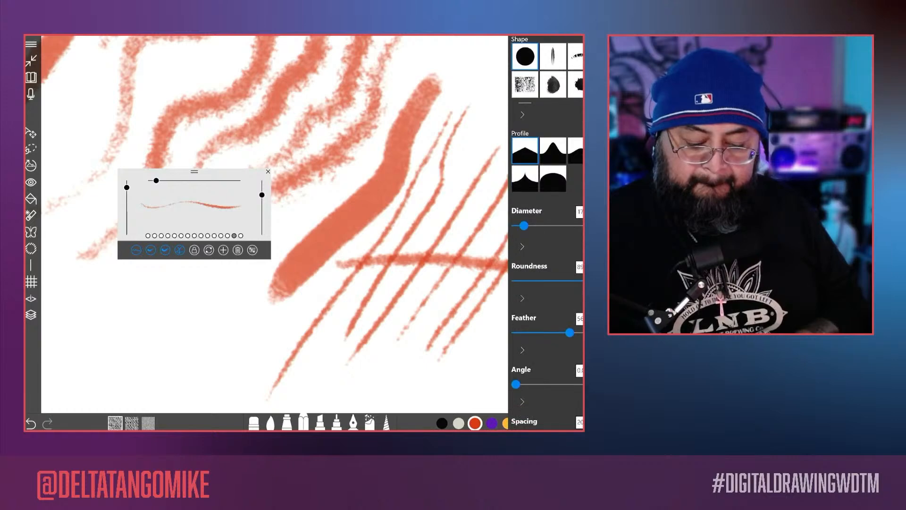
scroll(547, 236, "up", 8)
scroll(548, 236, "down", 6)
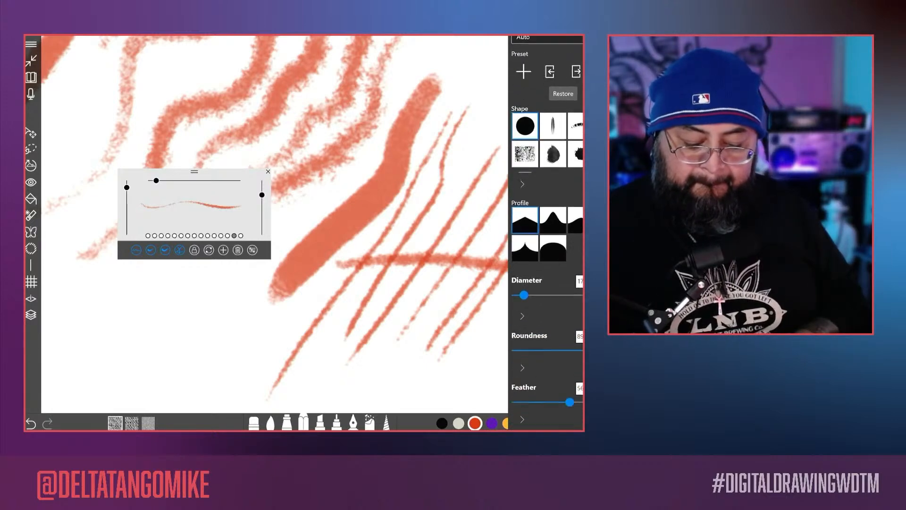
scroll(547, 236, "down", 3)
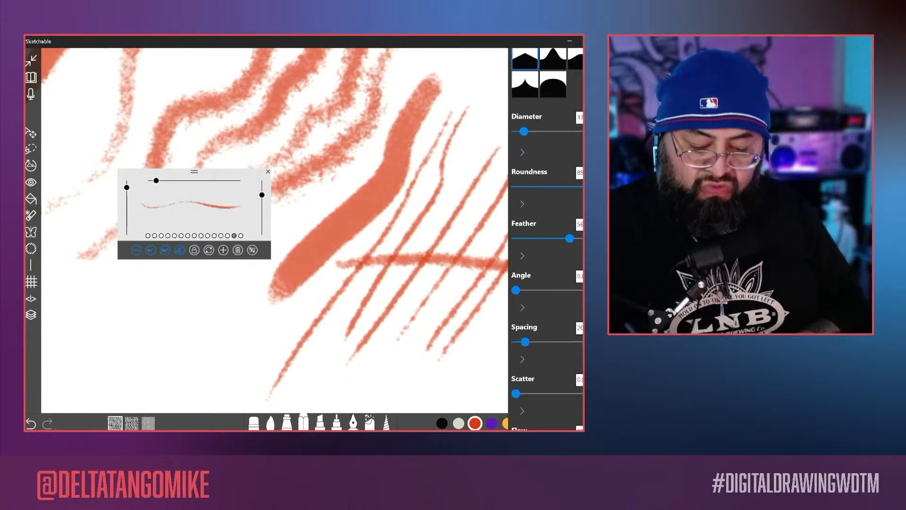
scroll(548, 236, "down", 4)
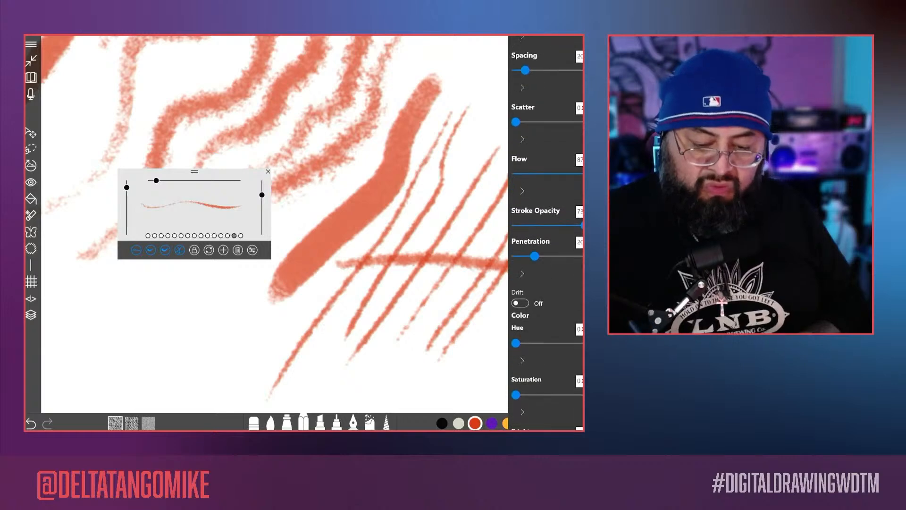
left_click(366, 283)
Step: Draw a wavy test stroke and overlapping hatch strokes in two directions on the blank canvas beside the blue line
mouse_move(368, 286)
left_mouse_down()
mouse_move(366, 261)
mouse_move(346, 231)
left_mouse_up()
scroll(311, 302, "down", 5)
scroll(472, 224, "up", 2)
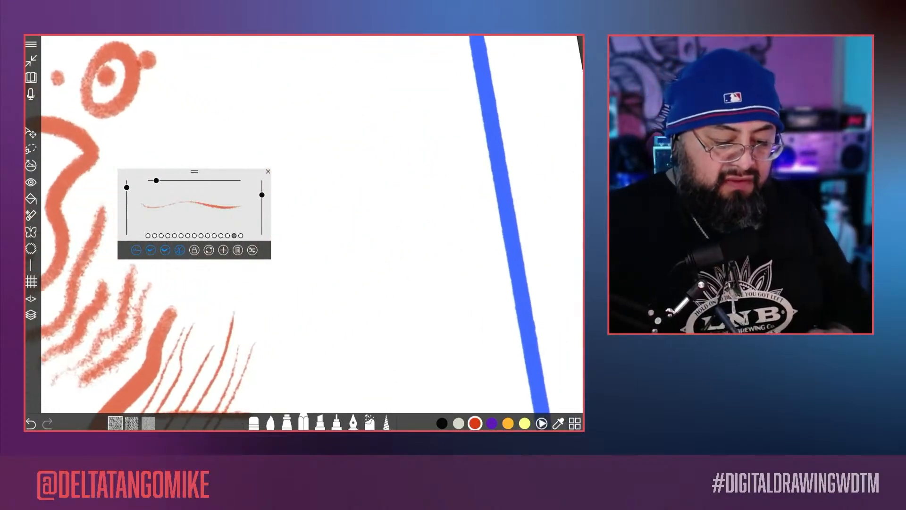
mouse_move(314, 302)
left_mouse_down()
mouse_move(363, 203)
mouse_move(364, 70)
left_mouse_up()
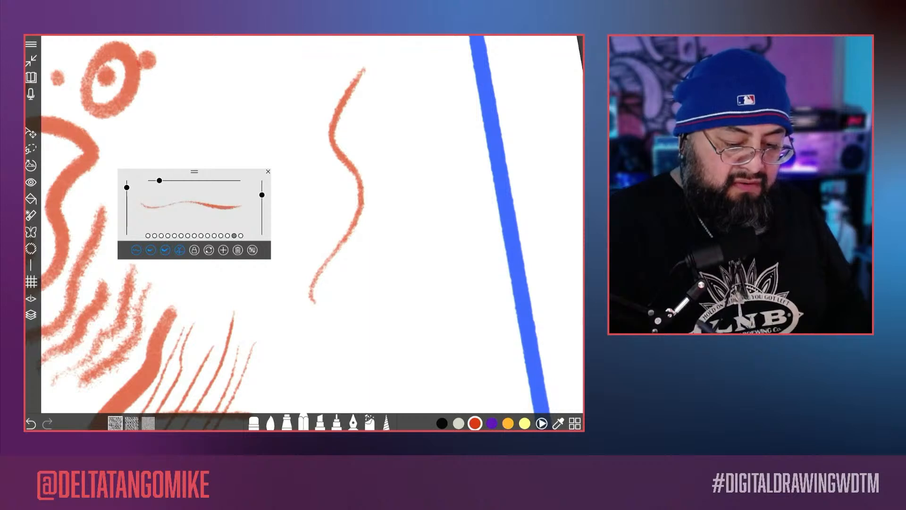
left_click_drag(388, 102, 332, 336)
left_click_drag(416, 168, 359, 325)
left_click_drag(427, 200, 365, 344)
mouse_move(427, 246)
left_mouse_down()
mouse_move(396, 345)
mouse_move(432, 172)
mouse_move(400, 136)
mouse_move(306, 202)
left_mouse_up()
left_click_drag(422, 110, 303, 179)
mouse_move(422, 91)
left_mouse_down()
mouse_move(335, 114)
mouse_move(292, 161)
left_mouse_up()
left_click_drag(430, 74, 282, 148)
left_click_drag(440, 145, 307, 241)
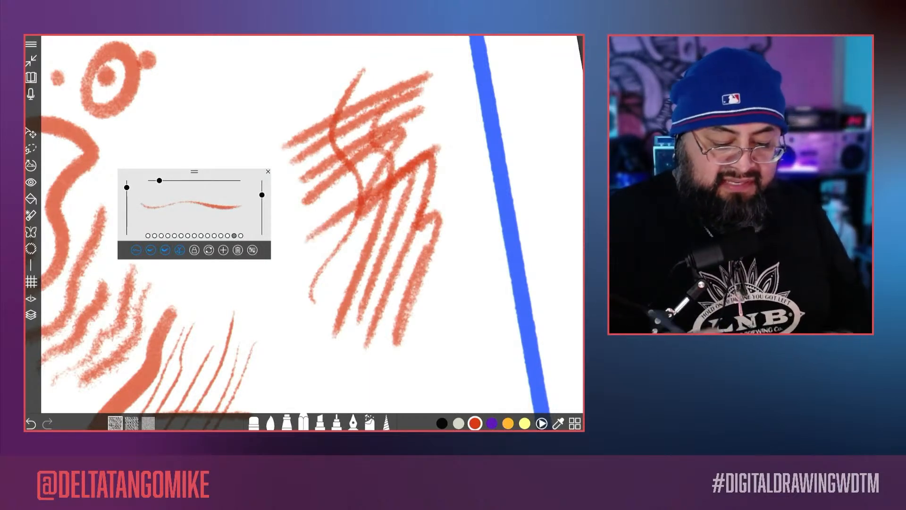
Step: Draw one continuous looping stroke of nested ovals on the blank canvas below the crossed test lines
scroll(330, 224, "down", 3)
mouse_move(368, 292)
left_mouse_down()
mouse_move(368, 189)
mouse_move(460, 87)
left_mouse_up()
scroll(366, 236, "up", 3)
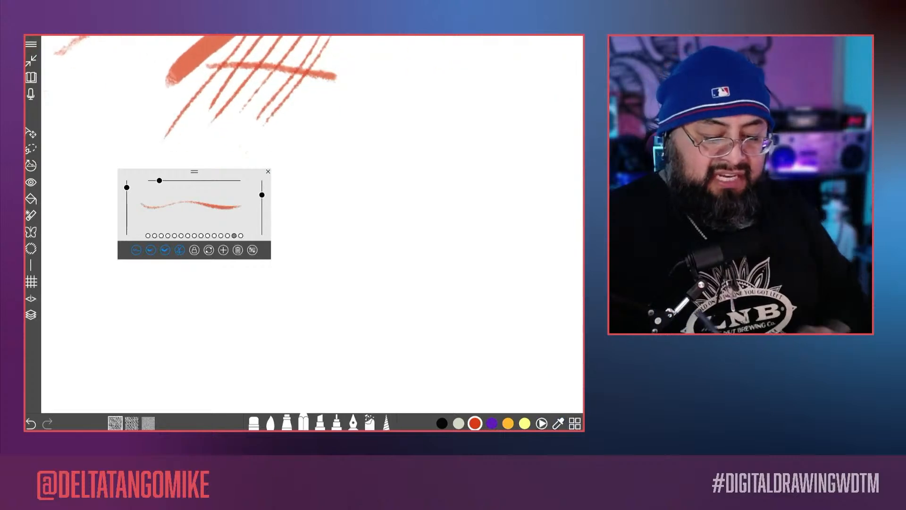
mouse_move(340, 246)
left_mouse_down()
mouse_move(375, 132)
mouse_move(365, 324)
mouse_move(360, 316)
left_mouse_up()
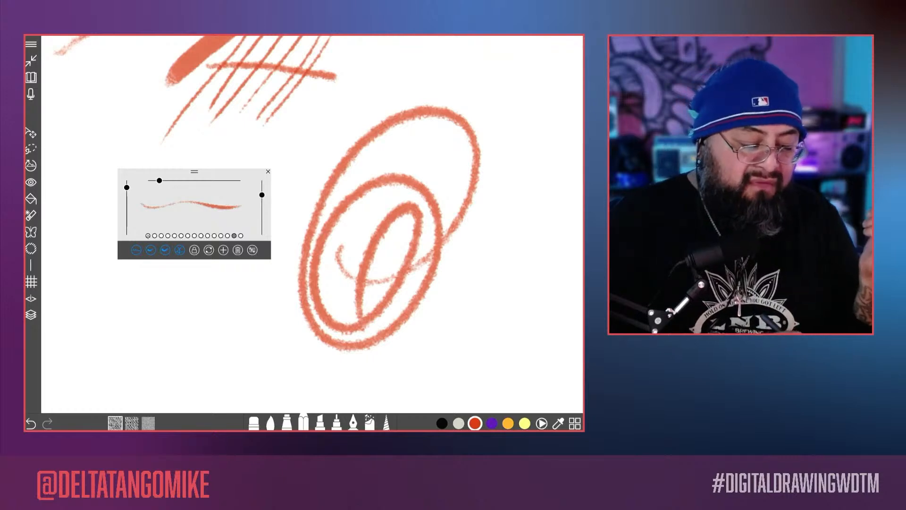
Step: Switch to the first brush preset, increase its size and draw a broad diagonal stroke across the ovals
left_click(147, 235)
left_click_drag(177, 180, 195, 180)
left_click_drag(252, 333, 473, 175)
Step: Reduce the brush size and draw a series of thinner zigzag and diagonal strokes over and beside the ovals
left_click_drag(196, 180, 155, 180)
mouse_move(443, 108)
left_mouse_down()
mouse_move(324, 169)
mouse_move(356, 194)
mouse_move(389, 271)
left_mouse_up()
left_click_drag(527, 217, 414, 325)
left_click_drag(562, 226, 384, 364)
left_click_drag(542, 264, 373, 365)
left_click_drag(570, 269, 367, 372)
left_click_drag(544, 290, 355, 367)
left_click_drag(571, 269, 353, 359)
left_click_drag(542, 285, 413, 325)
Step: Return to the ruff DTM preset and draw a zigzag and three diagonal strokes on a blank area of the canvas
scroll(392, 227, "down", 5)
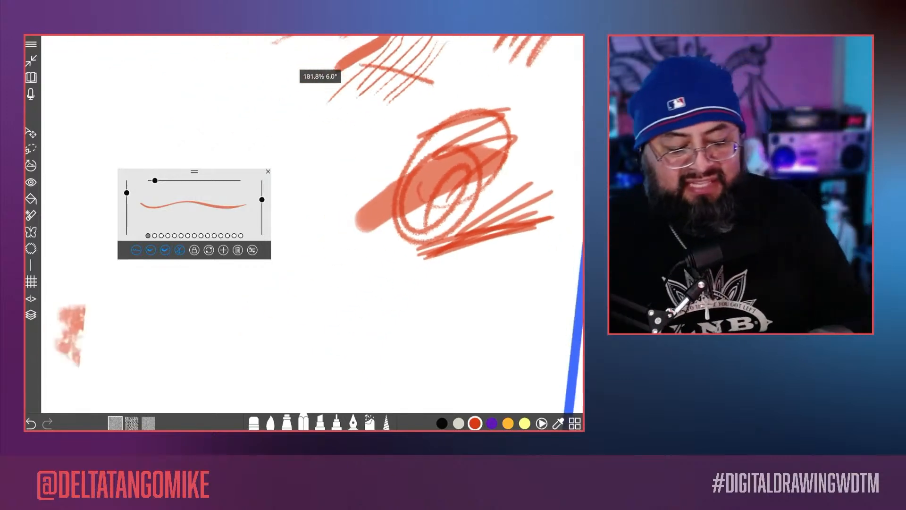
left_click_drag(421, 247, 552, 65)
left_click(234, 236)
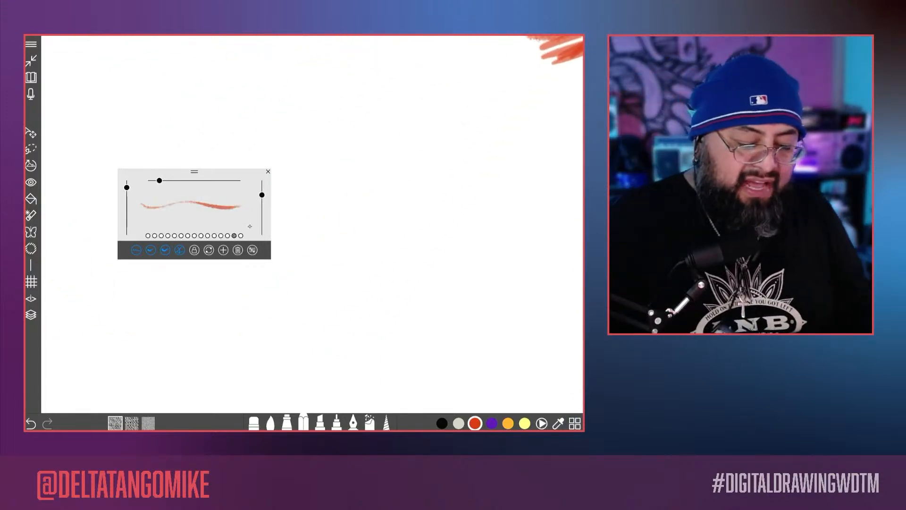
mouse_move(383, 162)
left_mouse_down()
mouse_move(334, 227)
mouse_move(326, 323)
left_mouse_up()
left_click_drag(463, 154, 461, 157)
left_click_drag(454, 202, 330, 339)
left_click_drag(501, 189, 318, 382)
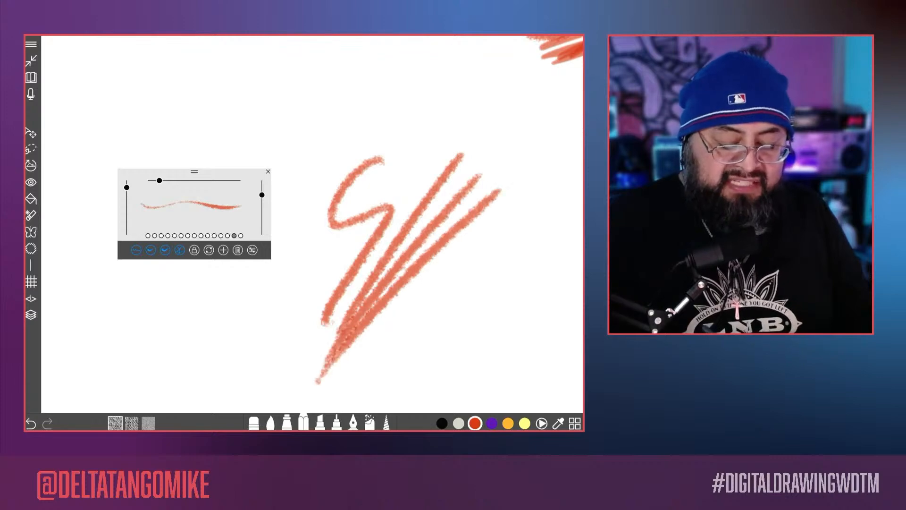
Step: Set the brush penetration to about 5 and shade a diagonal patch beside the previous strokes with repeated test strokes
left_click(253, 250)
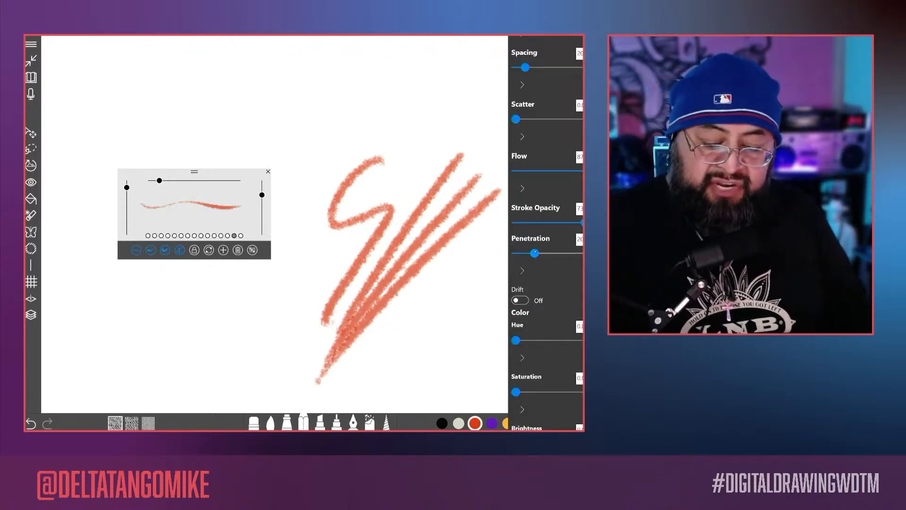
left_click_drag(534, 253, 522, 254)
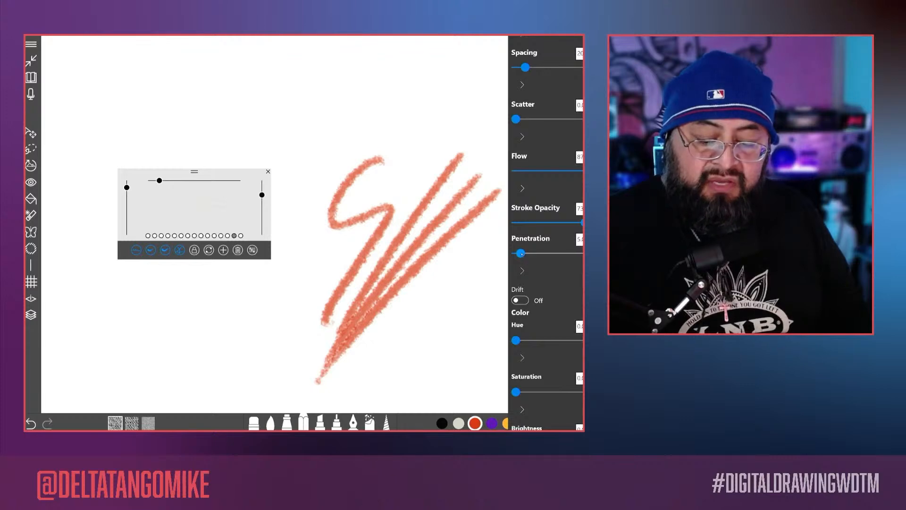
left_click(501, 220)
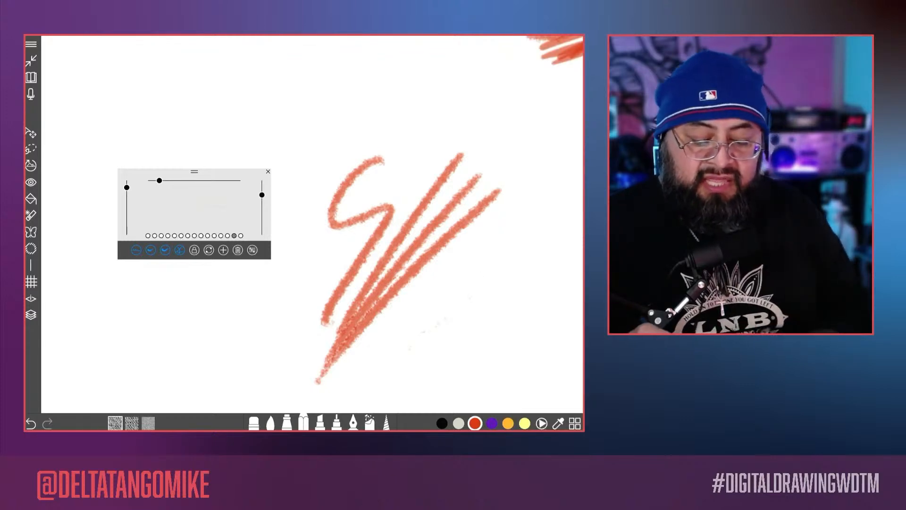
scroll(312, 225, "up", 5)
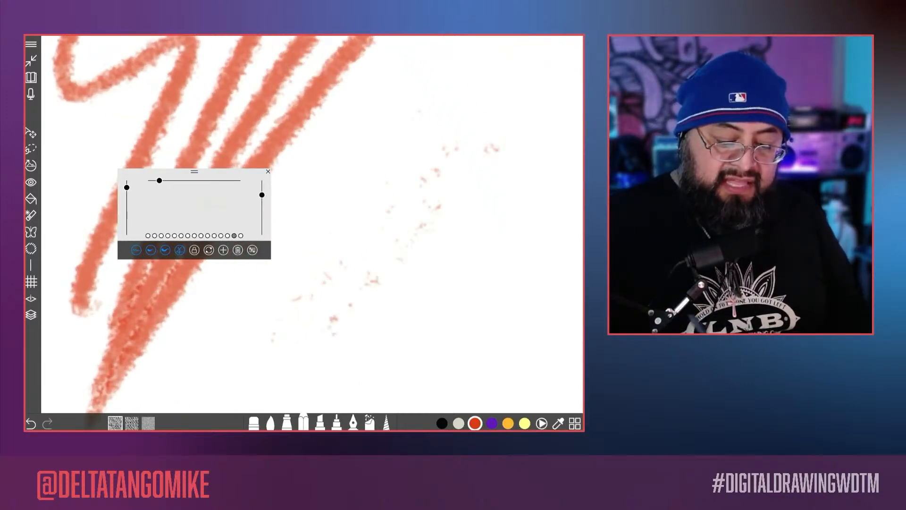
left_click_drag(333, 317, 395, 239)
mouse_move(491, 149)
left_mouse_down()
mouse_move(330, 318)
mouse_move(454, 215)
left_mouse_up()
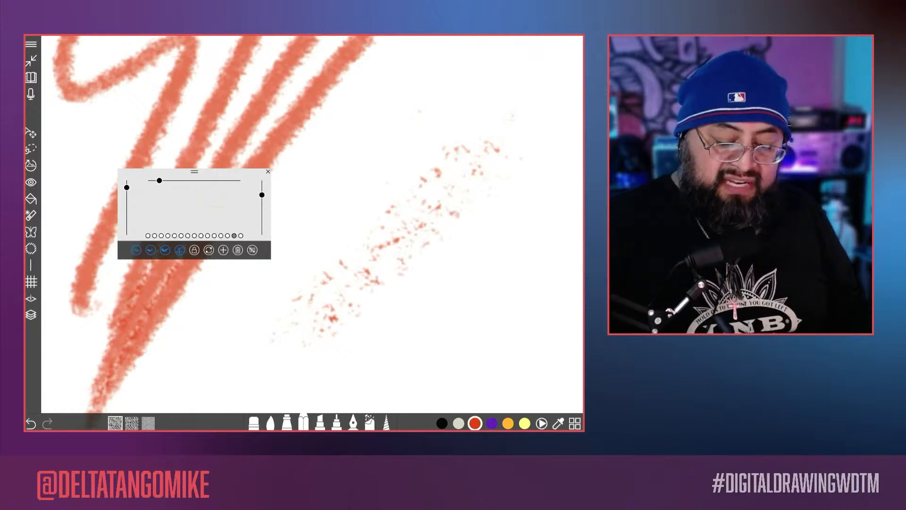
left_click_drag(325, 310, 466, 148)
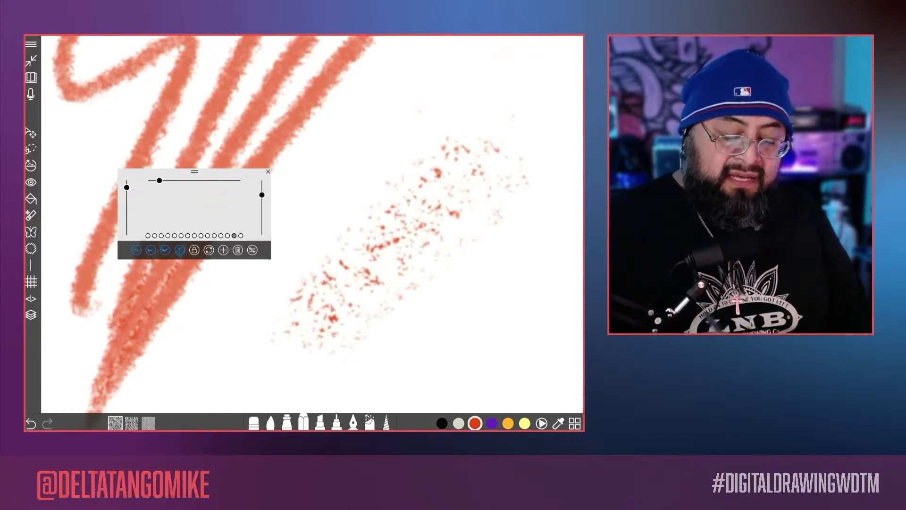
left_click_drag(362, 315, 448, 252)
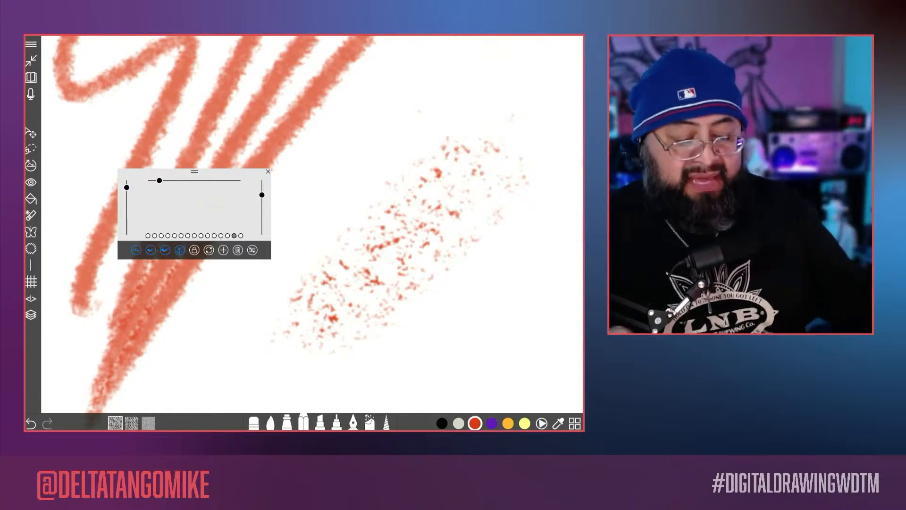
Step: Set the penetration to 32 and draw a wavy test stroke beside the speckled patch
left_click(252, 250)
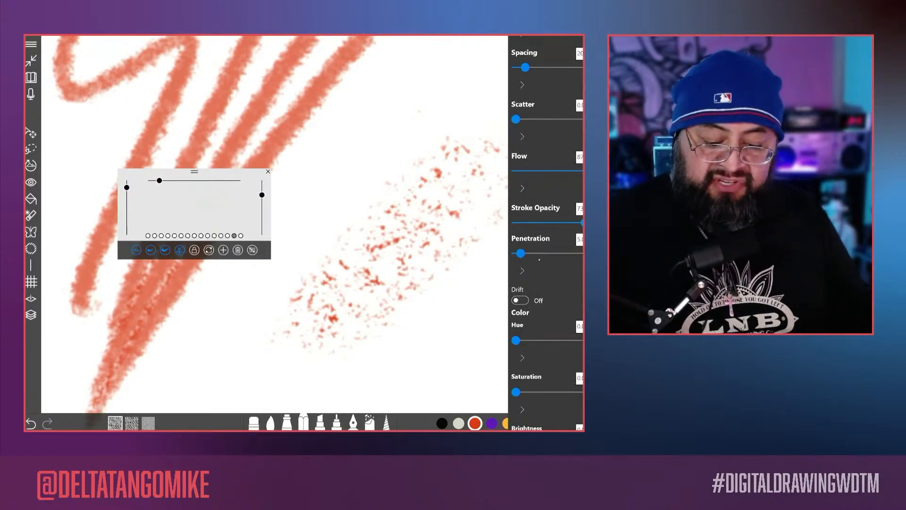
mouse_move(520, 254)
left_mouse_down()
mouse_move(555, 254)
mouse_move(547, 254)
left_mouse_up()
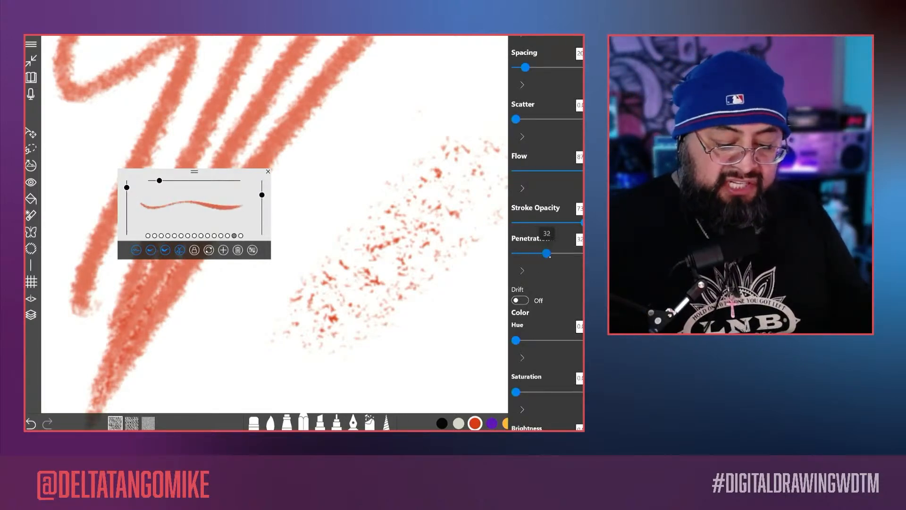
left_click(415, 333)
left_click_drag(413, 336, 539, 185)
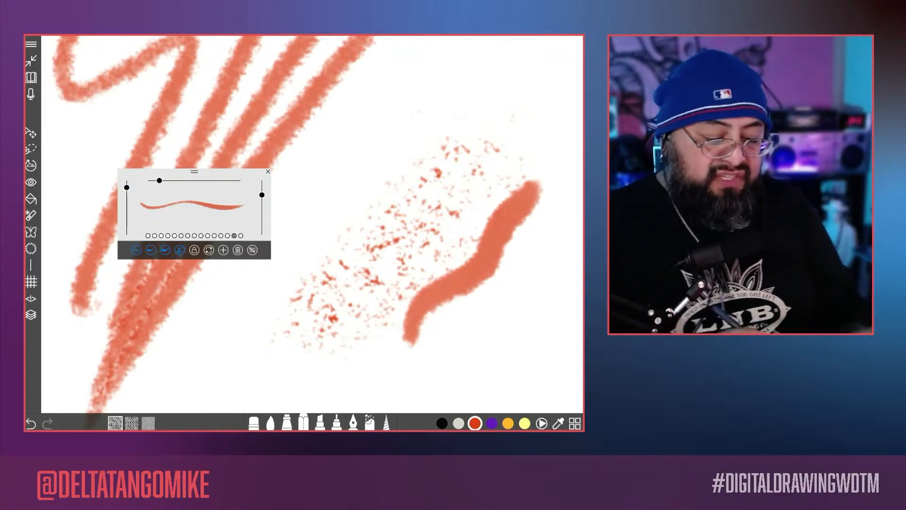
Step: Set the penetration to 27 and draw several test strokes across the speckled patch
left_click(252, 250)
left_click_drag(551, 253, 541, 254)
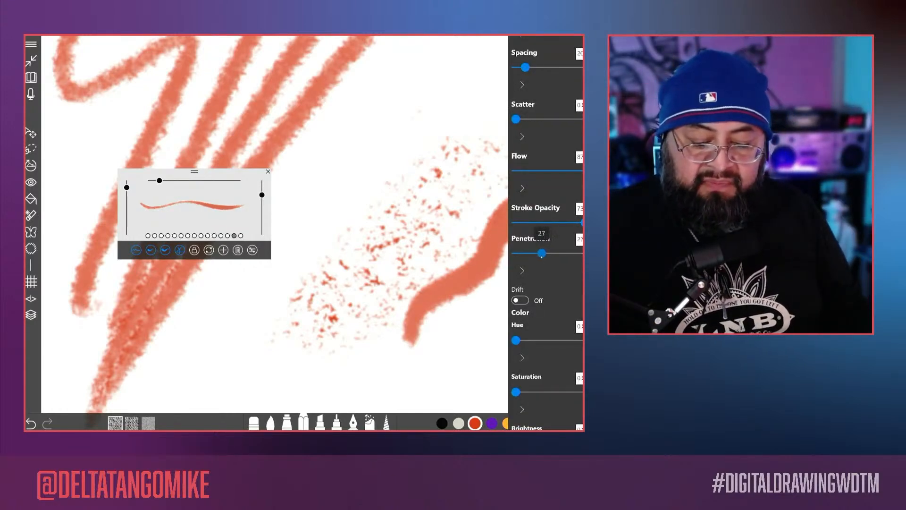
left_click(444, 121)
mouse_move(444, 119)
left_mouse_down()
mouse_move(380, 167)
mouse_move(330, 254)
left_mouse_up()
left_click_drag(491, 100, 329, 291)
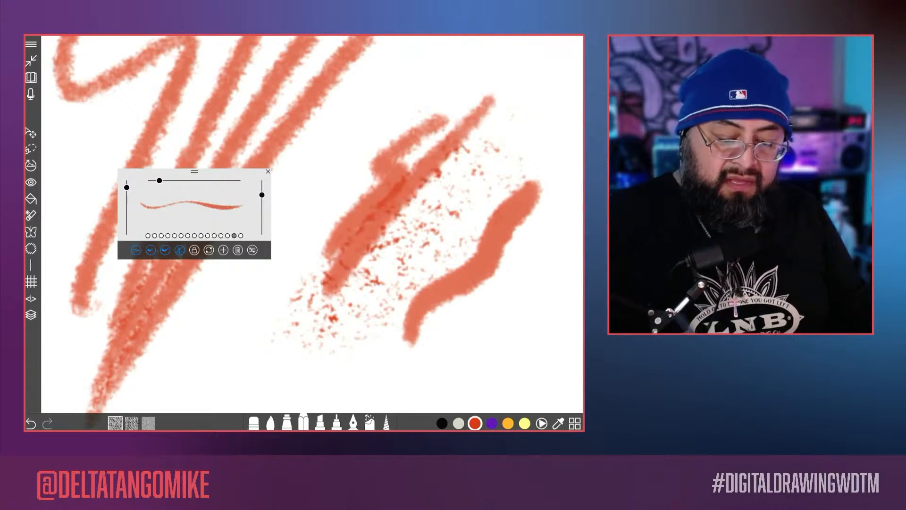
mouse_move(531, 141)
left_mouse_down()
mouse_move(330, 305)
mouse_move(305, 302)
left_mouse_up()
mouse_move(510, 296)
left_mouse_down()
mouse_move(494, 270)
mouse_move(492, 212)
left_mouse_up()
Step: Sketch a tilted cartoon head below the test strokes, with a tall cap, brim, eyes, nose and mouth
scroll(311, 222, "down", 10)
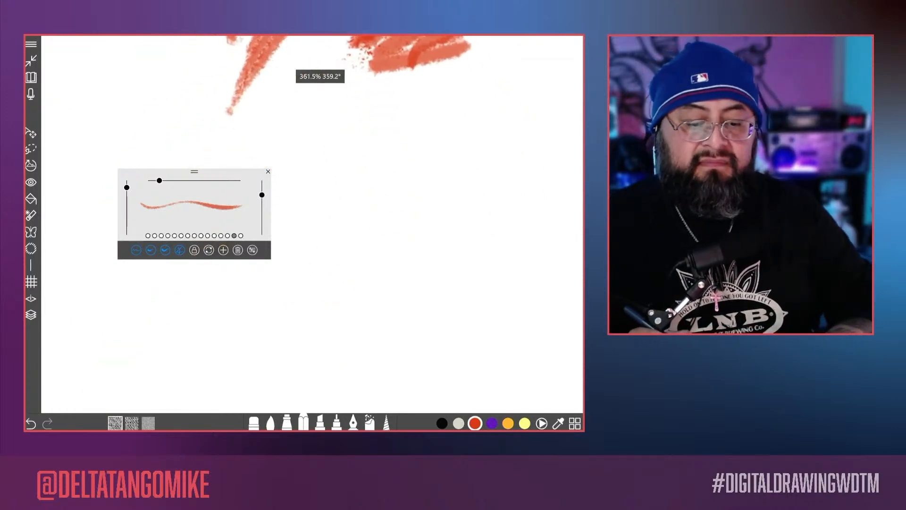
mouse_move(392, 342)
left_mouse_down()
mouse_move(315, 185)
mouse_move(433, 86)
mouse_move(451, 254)
mouse_move(489, 328)
mouse_move(401, 361)
mouse_move(327, 248)
left_mouse_up()
mouse_move(327, 289)
left_mouse_down()
mouse_move(497, 194)
mouse_move(448, 172)
mouse_move(381, 205)
mouse_move(415, 231)
left_mouse_up()
mouse_move(400, 192)
left_mouse_down()
mouse_move(412, 227)
mouse_move(393, 230)
mouse_move(364, 275)
mouse_move(461, 238)
mouse_move(474, 219)
left_mouse_up()
mouse_move(473, 219)
left_mouse_down()
mouse_move(453, 233)
mouse_move(426, 231)
mouse_move(448, 278)
mouse_move(427, 285)
mouse_move(416, 311)
mouse_move(427, 352)
left_mouse_up()
mouse_move(448, 277)
left_mouse_down()
mouse_move(431, 290)
mouse_move(425, 350)
left_mouse_up()
mouse_move(447, 312)
left_mouse_down()
mouse_move(460, 338)
mouse_move(470, 310)
mouse_move(451, 331)
left_mouse_up()
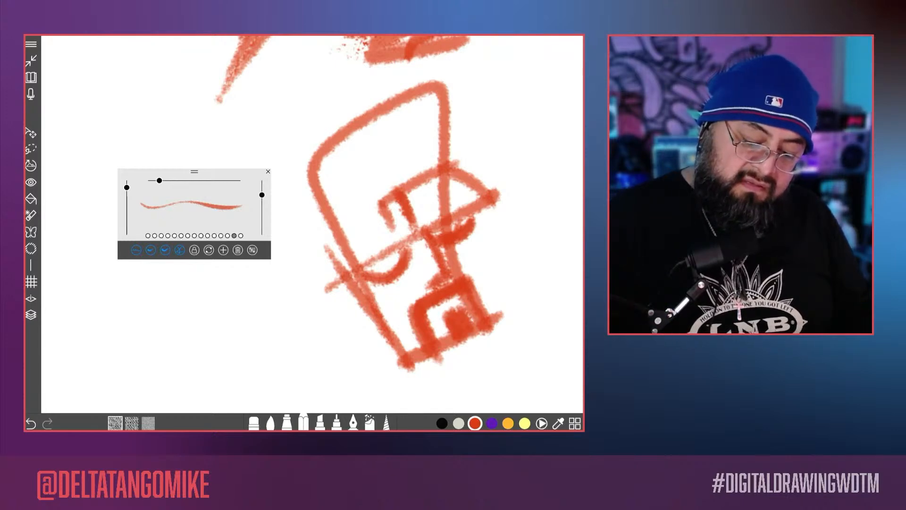
Step: Outline a full beard around the lower face of the cartoon head and shade it in
scroll(436, 113, "down", 3)
mouse_move(367, 211)
left_mouse_down()
mouse_move(357, 302)
mouse_move(405, 343)
left_mouse_up()
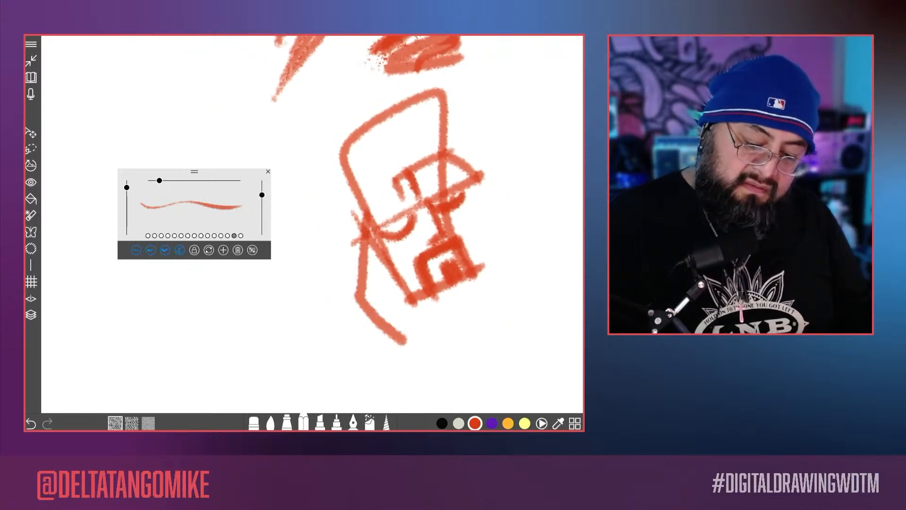
left_click_drag(456, 203, 513, 298)
left_click_drag(514, 306, 442, 355)
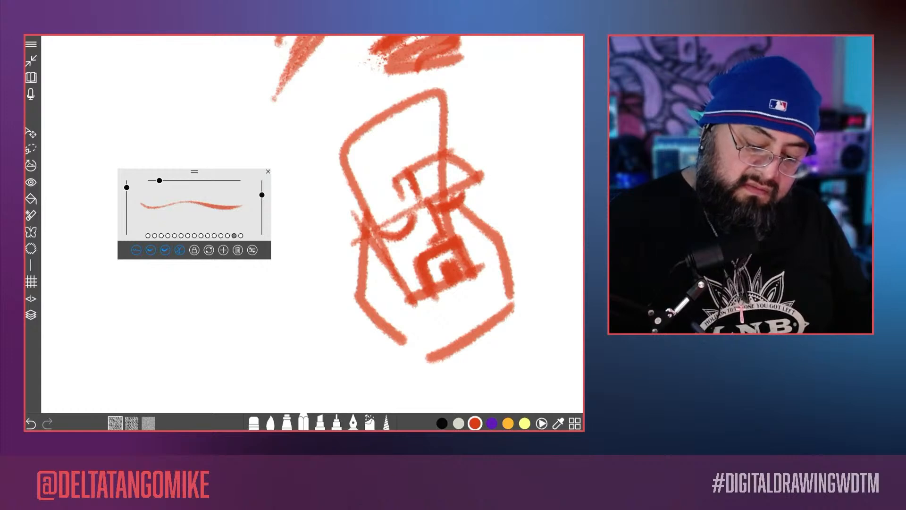
mouse_move(365, 247)
left_mouse_down()
mouse_move(392, 314)
mouse_move(427, 345)
mouse_move(500, 302)
mouse_move(496, 264)
mouse_move(463, 224)
mouse_move(468, 260)
mouse_move(434, 293)
mouse_move(395, 292)
left_mouse_up()
mouse_move(401, 340)
left_mouse_down()
mouse_move(501, 317)
mouse_move(460, 333)
left_mouse_up()
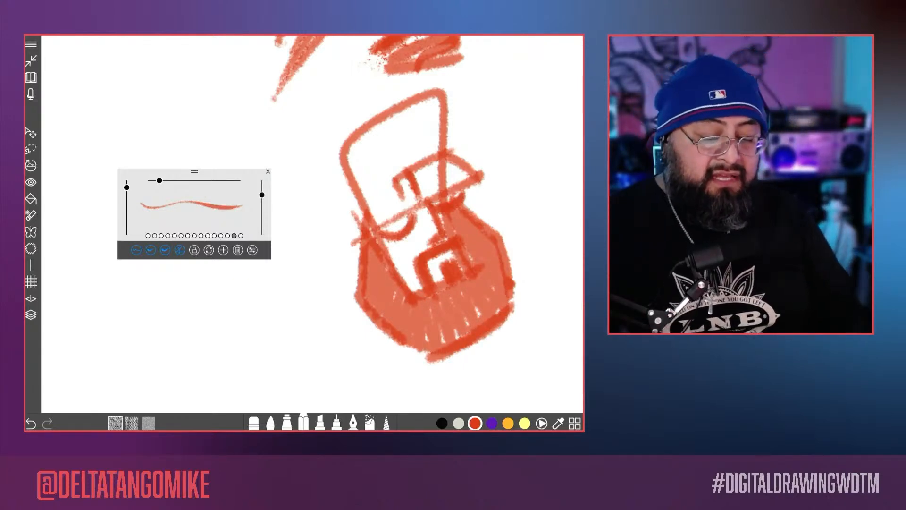
Step: Draw test strokes around the cartoon head: a short wavy line beside the cap, a curved arrow and a long curling line below
scroll(401, 189, "up", 5)
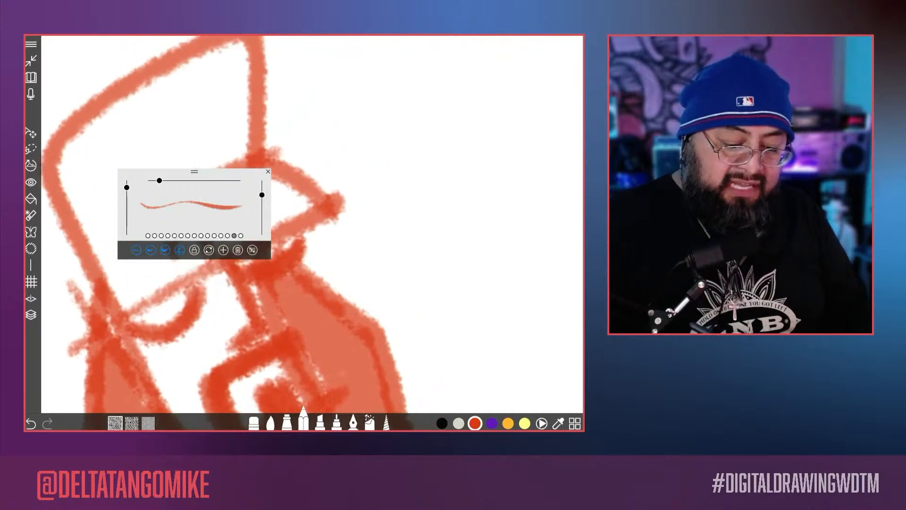
mouse_move(363, 96)
left_mouse_down()
mouse_move(367, 88)
mouse_move(379, 279)
left_mouse_up()
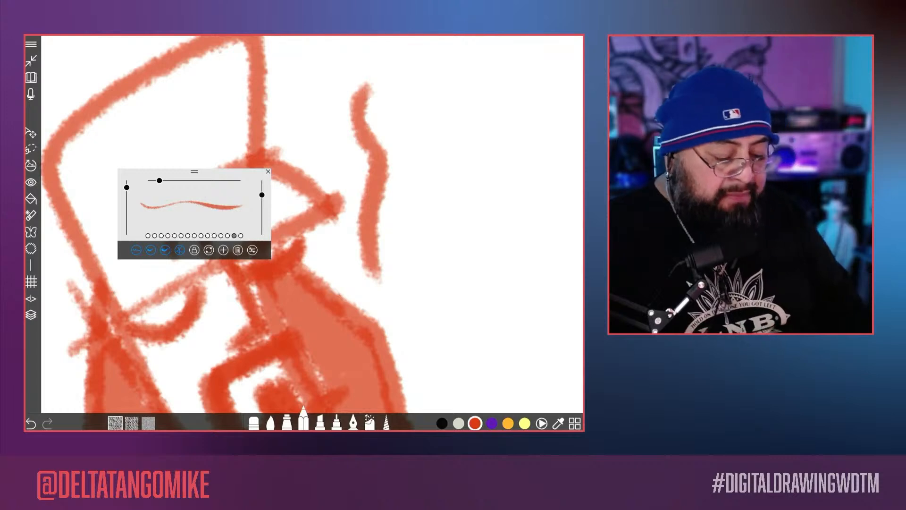
scroll(311, 203, "down", 6)
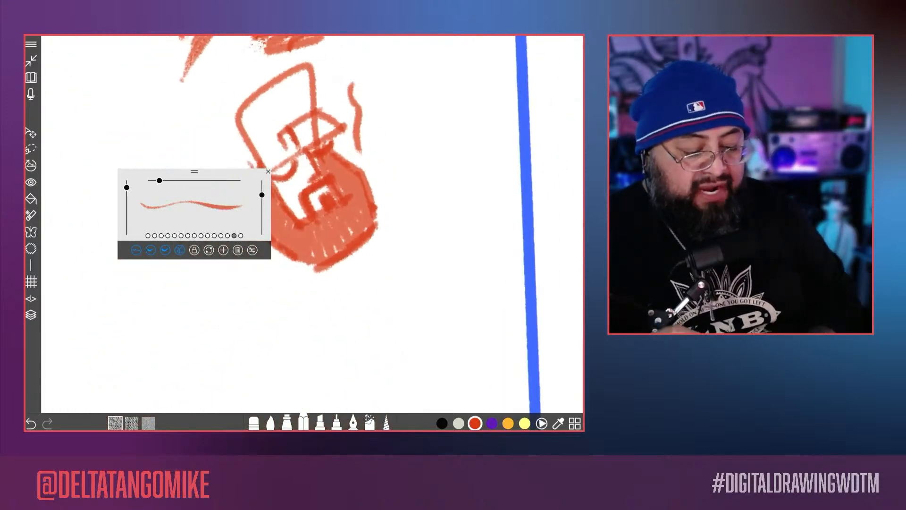
scroll(311, 203, "up", 2)
mouse_move(296, 319)
left_mouse_down()
mouse_move(188, 344)
mouse_move(147, 389)
mouse_move(174, 394)
left_mouse_up()
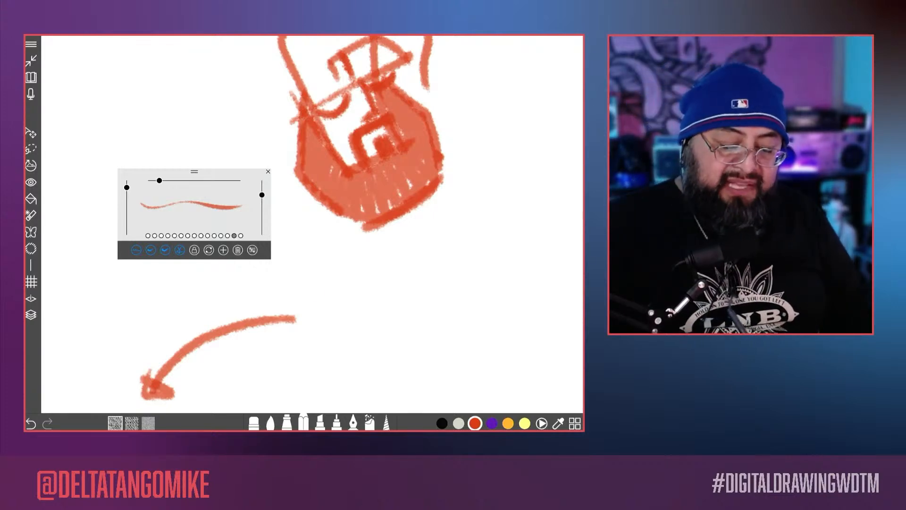
mouse_move(319, 296)
left_mouse_down()
mouse_move(476, 175)
mouse_move(491, 149)
left_mouse_up()
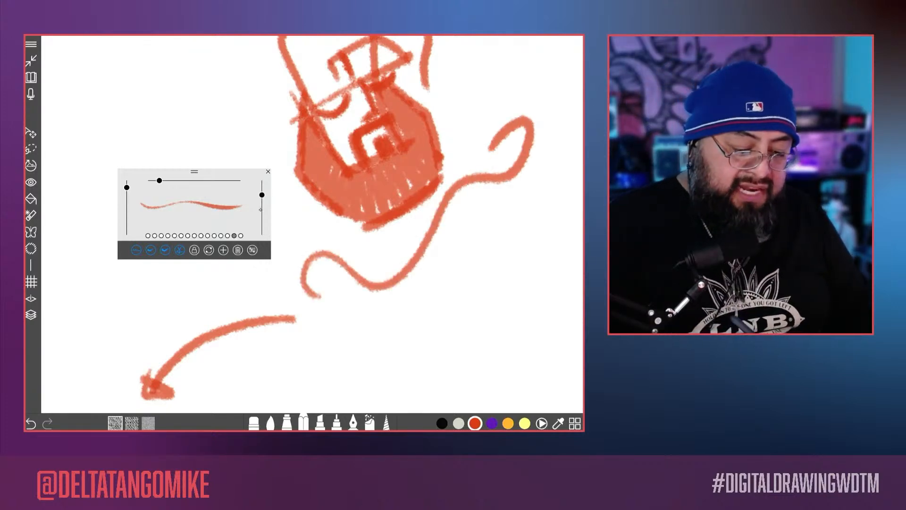
Step: Lower the stroke opacity to 64 and draw overlapping diagonal test strokes below the long curling line
left_click_drag(262, 195, 262, 200)
mouse_move(402, 325)
left_mouse_down()
mouse_move(512, 217)
mouse_move(540, 168)
left_mouse_up()
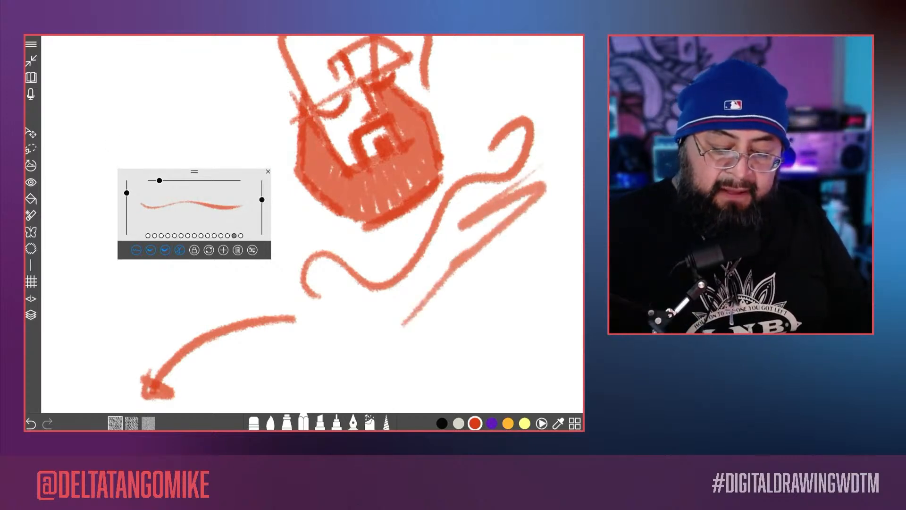
mouse_move(403, 326)
left_mouse_down()
mouse_move(394, 318)
mouse_move(365, 354)
mouse_move(316, 375)
left_mouse_up()
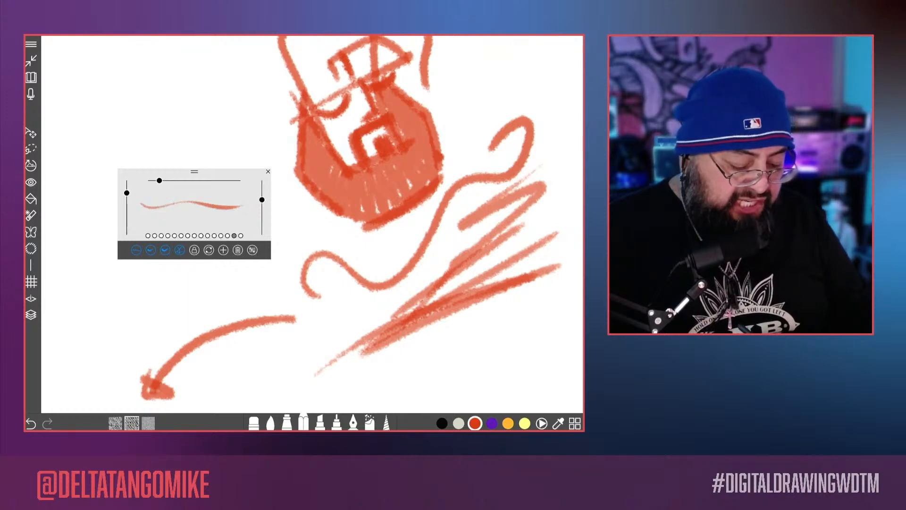
Step: Switch to the second paper texture and draw parallel diagonal strokes below the existing hatching
left_click_drag(377, 283, 297, 169)
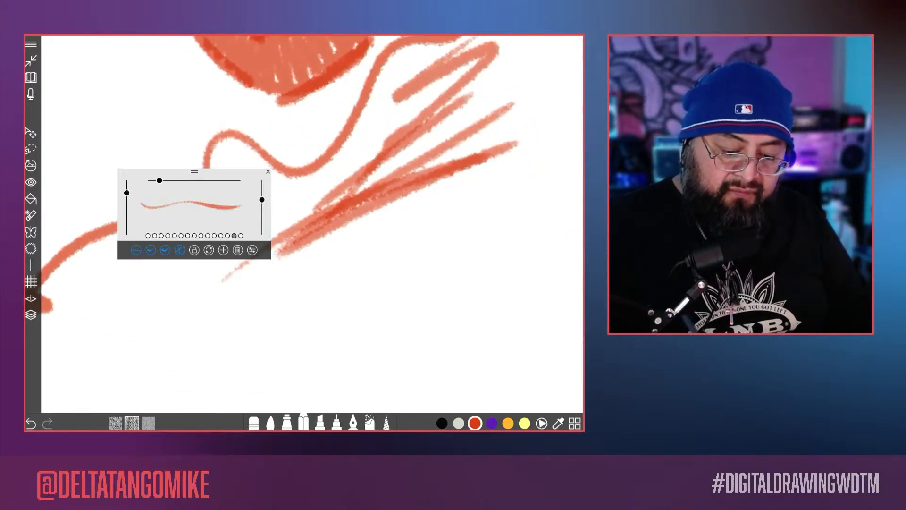
mouse_move(478, 185)
left_mouse_down()
mouse_move(286, 303)
mouse_move(287, 312)
left_mouse_up()
left_click_drag(471, 217, 300, 321)
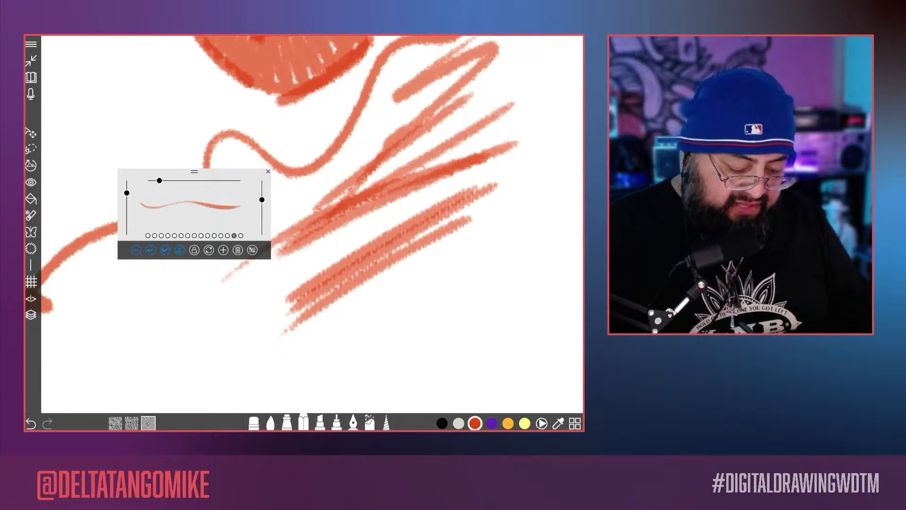
Step: Add diagonal strokes with the third paper texture, plus one more below them with the first paper texture
left_click_drag(480, 236, 286, 353)
left_click_drag(520, 222, 294, 351)
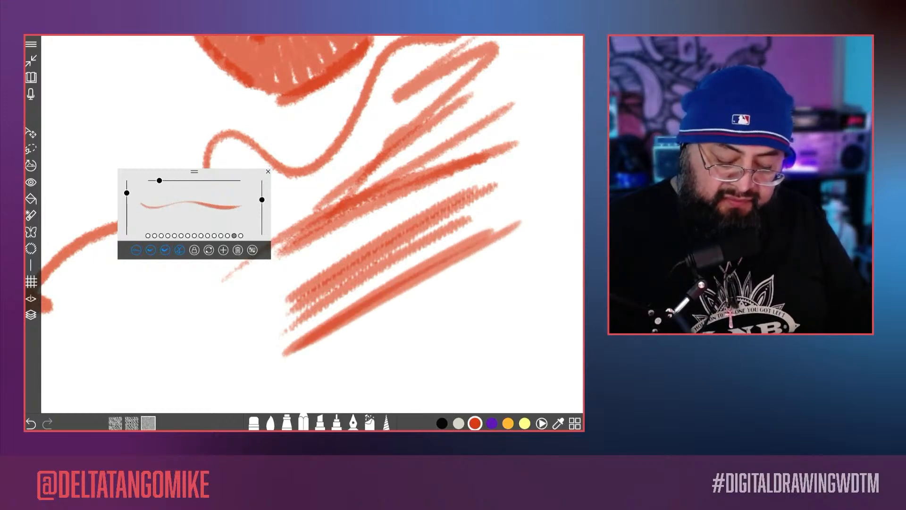
left_click_drag(510, 239, 314, 349)
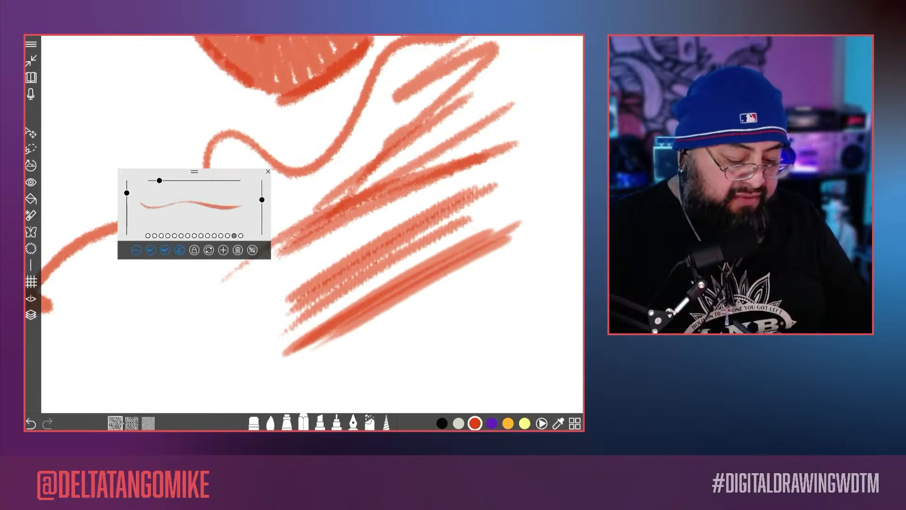
left_click_drag(505, 267, 314, 378)
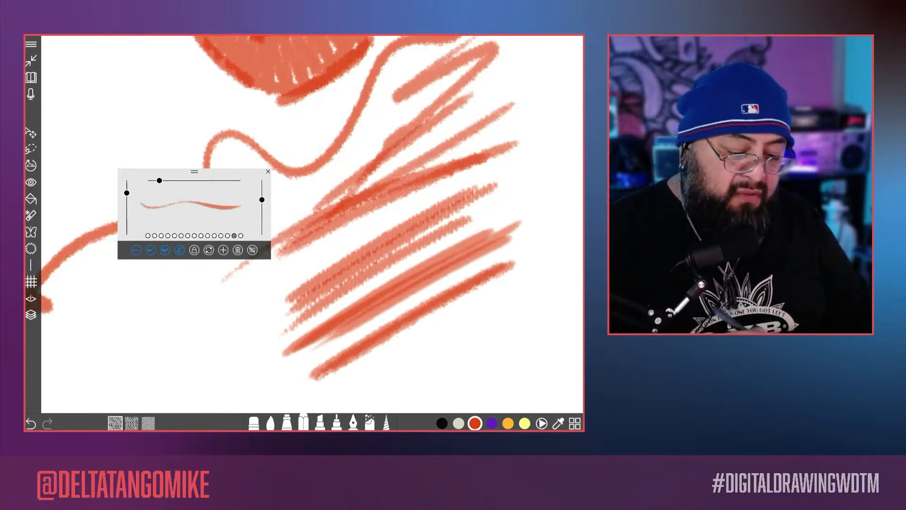
Step: Browse the brush's paper textures and apply the Rocky texture to the first paper slot
left_click(252, 250)
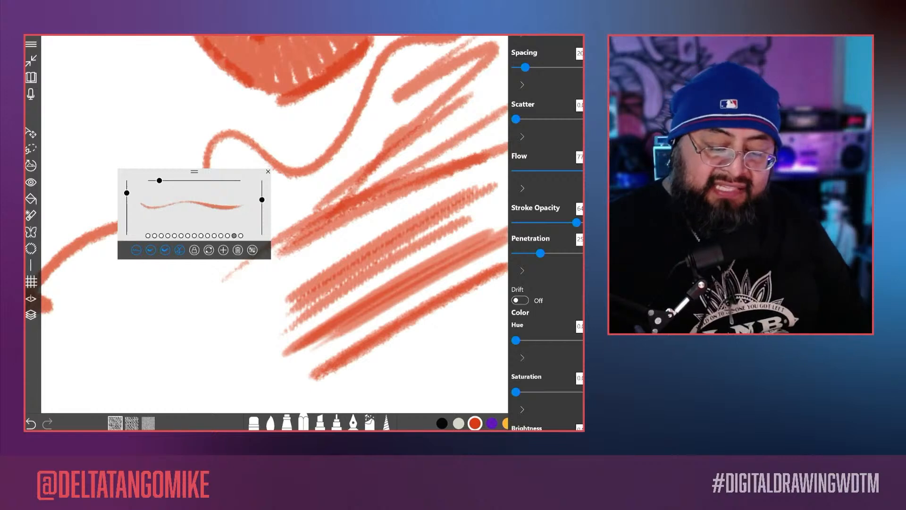
scroll(547, 233, "down", 15)
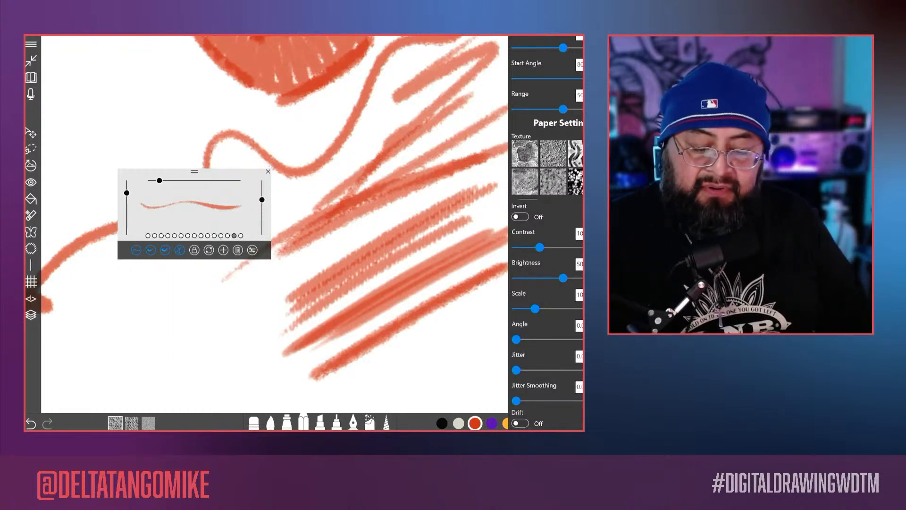
scroll(547, 168, "right", 6)
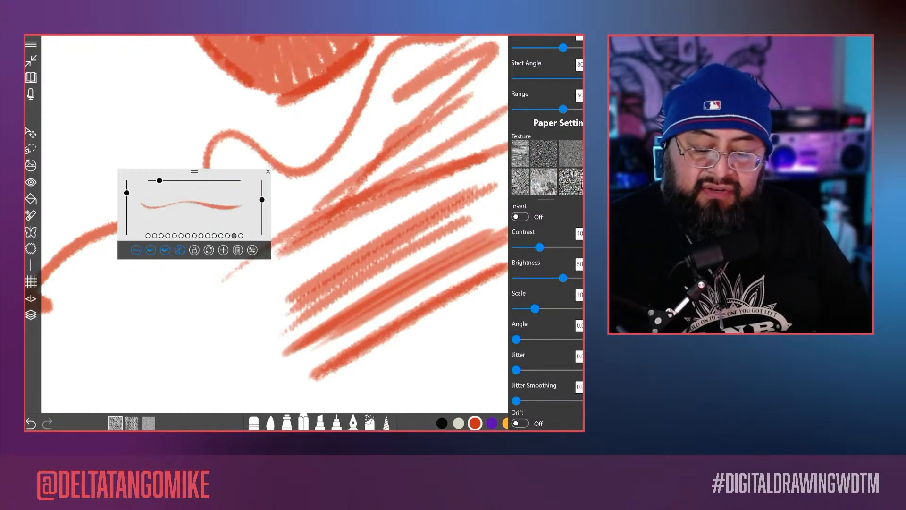
scroll(548, 168, "left", 2)
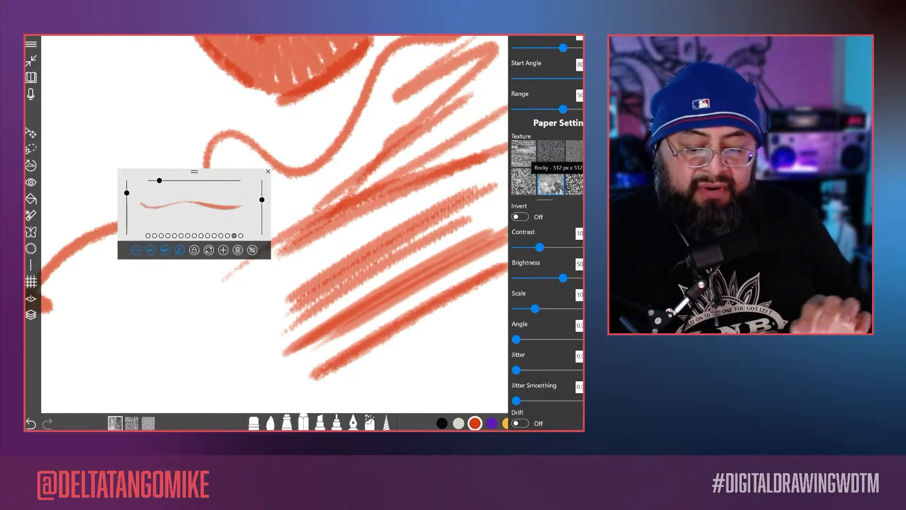
Step: Test the Rocky texture with a wavy stroke in the blank area and overlapping diagonal strokes below the hatching
scroll(378, 226, "down", 5)
scroll(377, 226, "up", 5)
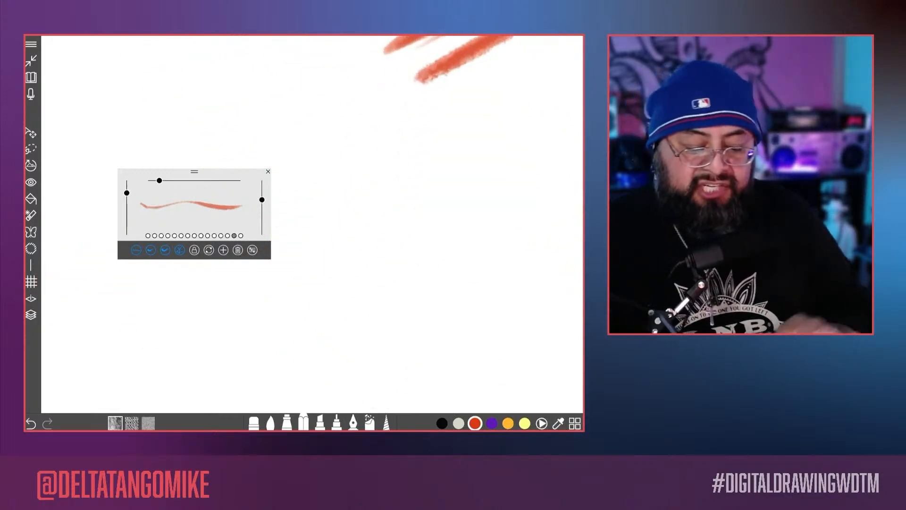
mouse_move(521, 188)
left_mouse_down()
mouse_move(433, 217)
mouse_move(328, 343)
left_mouse_up()
scroll(378, 227, "down", 2)
scroll(378, 227, "up", 2)
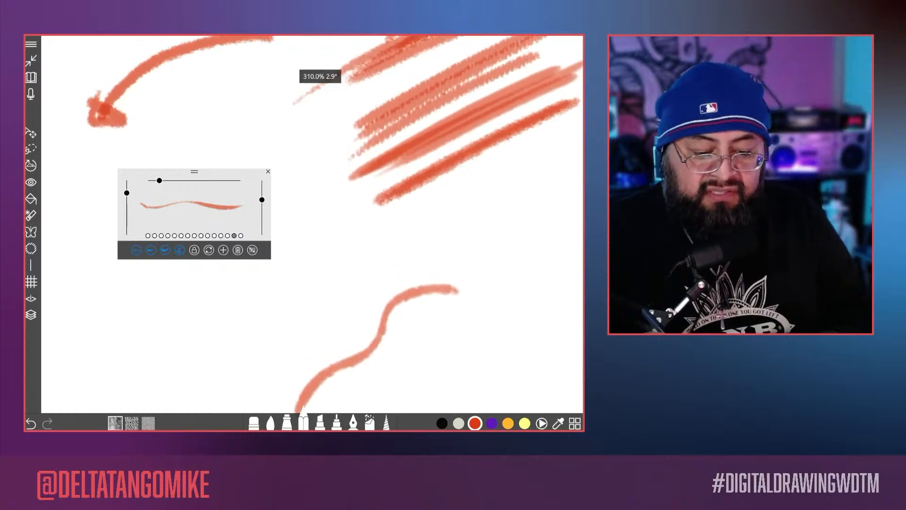
left_click_drag(357, 283, 582, 156)
left_click_drag(551, 188, 350, 297)
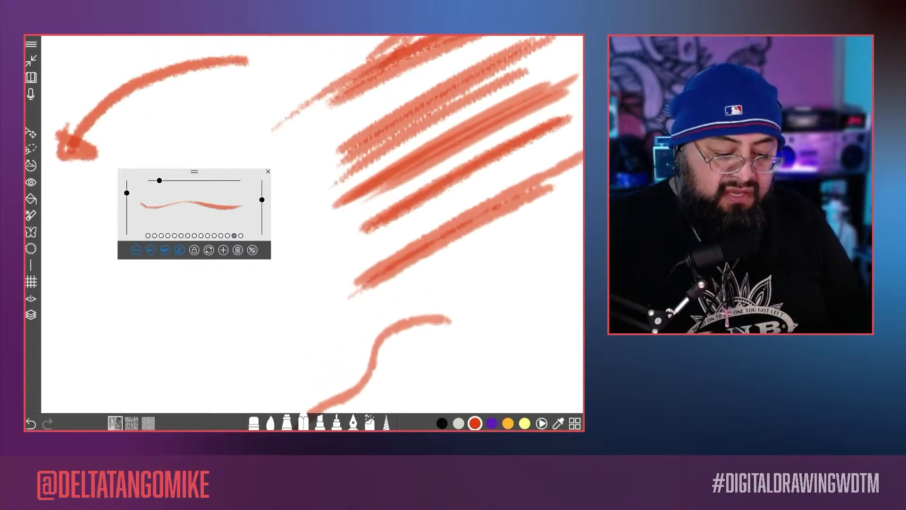
Step: Replace the Rocky paper texture with the coarse speckled texture further along the texture list
left_click(253, 250)
scroll(548, 168, "down", 2)
scroll(548, 168, "down", 3)
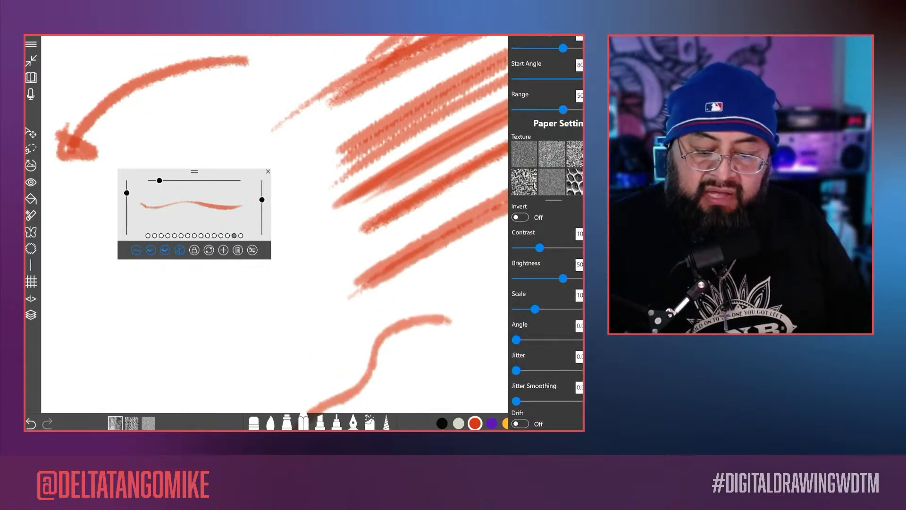
scroll(548, 168, "right", 1)
scroll(548, 168, "right", 1)
left_click(568, 154)
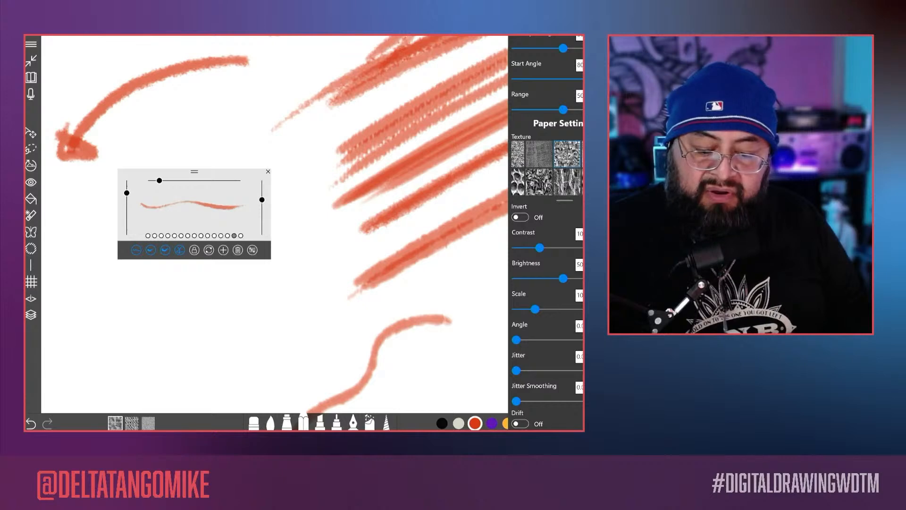
Step: Draw a broad diagonal band and several parallel diagonal strokes around the wavy line with the speckled texture, and inspect their grain
left_click(453, 274)
mouse_move(474, 260)
left_mouse_down()
mouse_move(321, 340)
mouse_move(531, 248)
mouse_move(310, 354)
left_mouse_up()
left_click_drag(565, 235, 441, 311)
left_click_drag(576, 244, 431, 338)
mouse_move(569, 267)
left_mouse_down()
mouse_move(431, 336)
mouse_move(497, 310)
mouse_move(432, 353)
left_mouse_up()
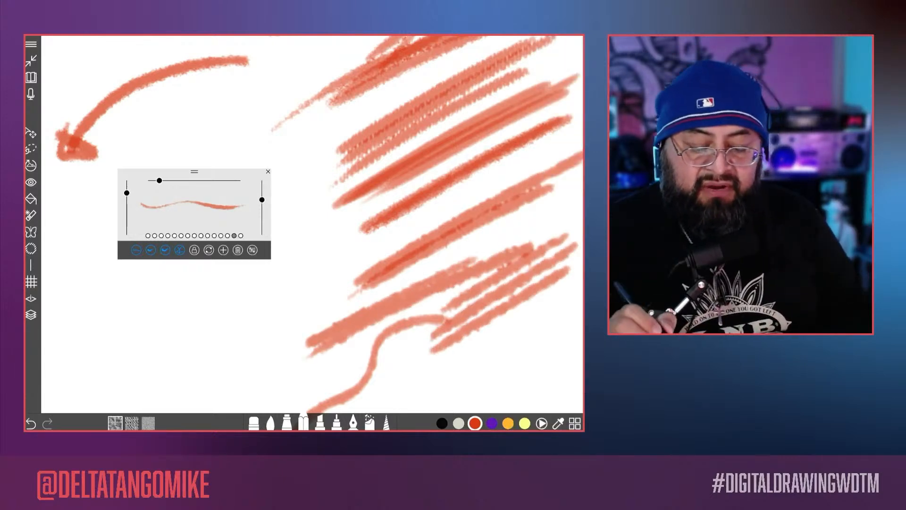
scroll(312, 224, "up", 3)
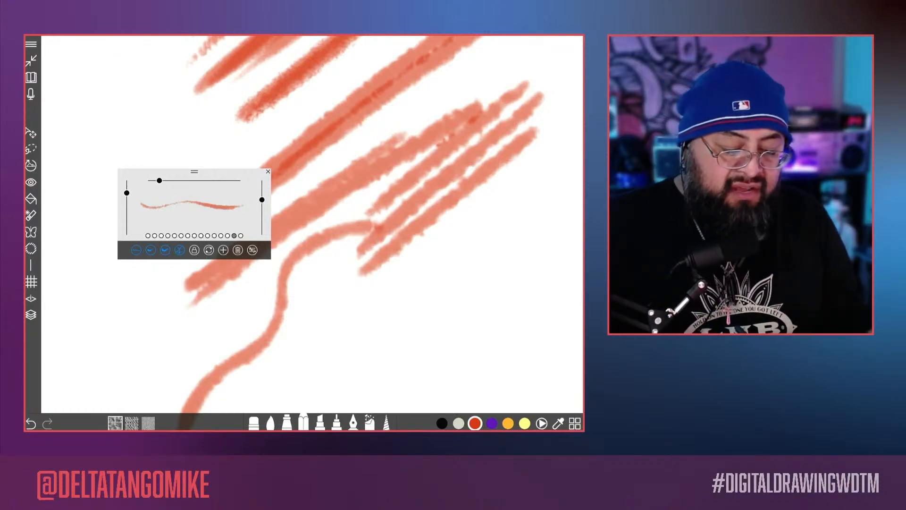
Step: Set the penetration to 15, shade a test patch beside the wavy line and draw three long steep strokes in the blank area
left_click(253, 250)
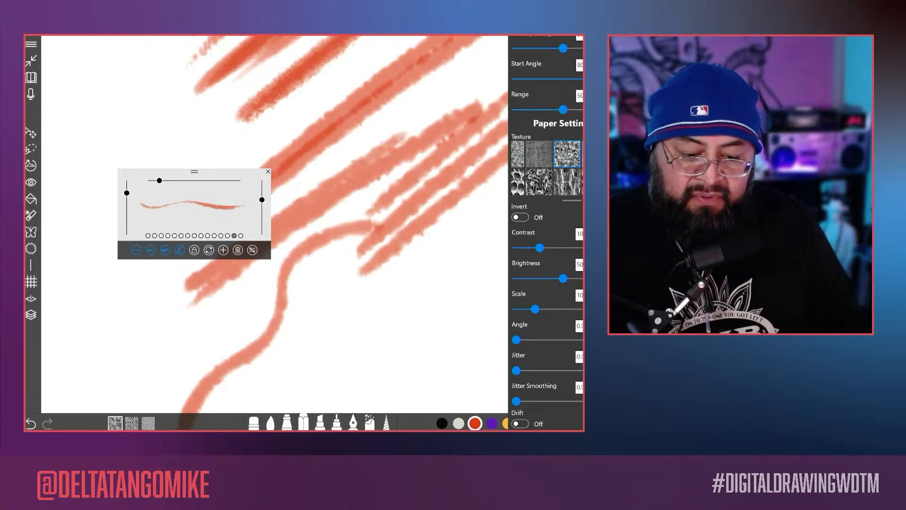
scroll(547, 231, "up", 7)
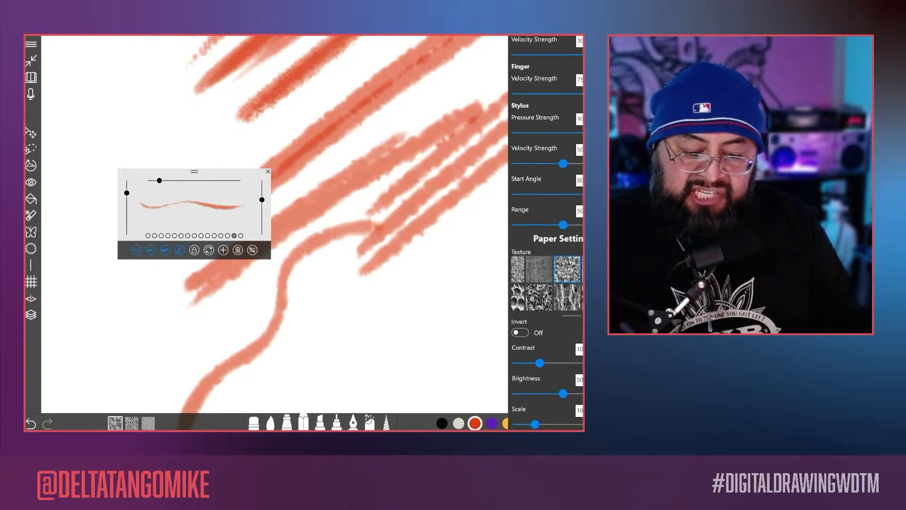
scroll(547, 231, "up", 5)
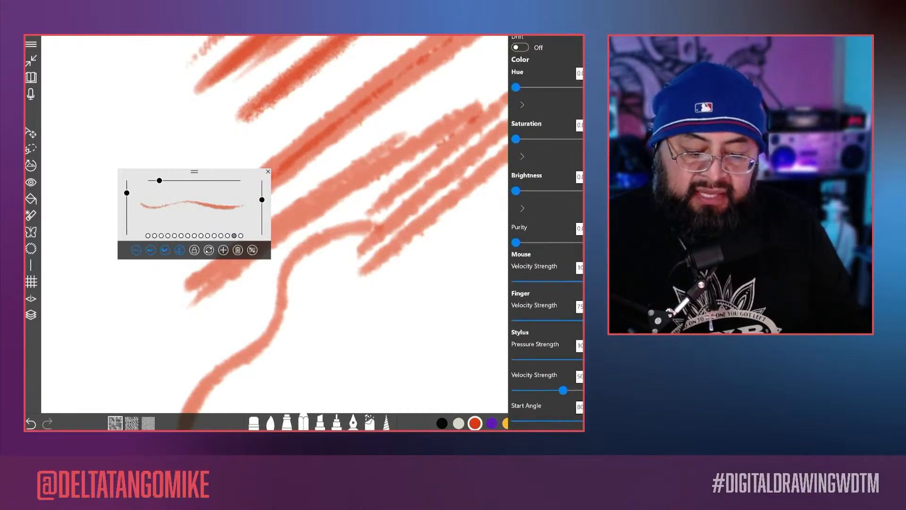
mouse_move(540, 201)
left_mouse_down()
mouse_move(313, 352)
mouse_move(534, 235)
mouse_move(531, 271)
mouse_move(454, 363)
mouse_move(557, 281)
left_mouse_up()
left_click(469, 228)
scroll(311, 225, "down", 5)
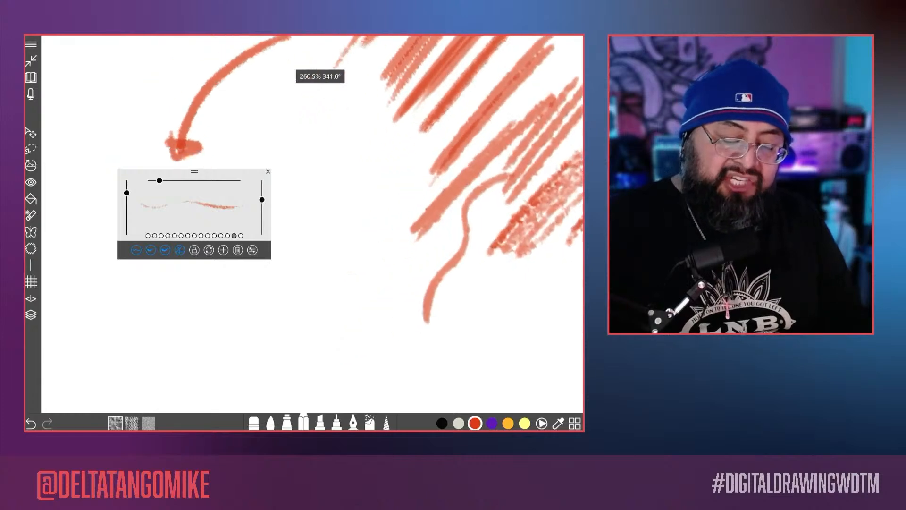
mouse_move(410, 113)
left_mouse_down()
mouse_move(385, 190)
mouse_move(424, 120)
mouse_move(368, 361)
left_mouse_up()
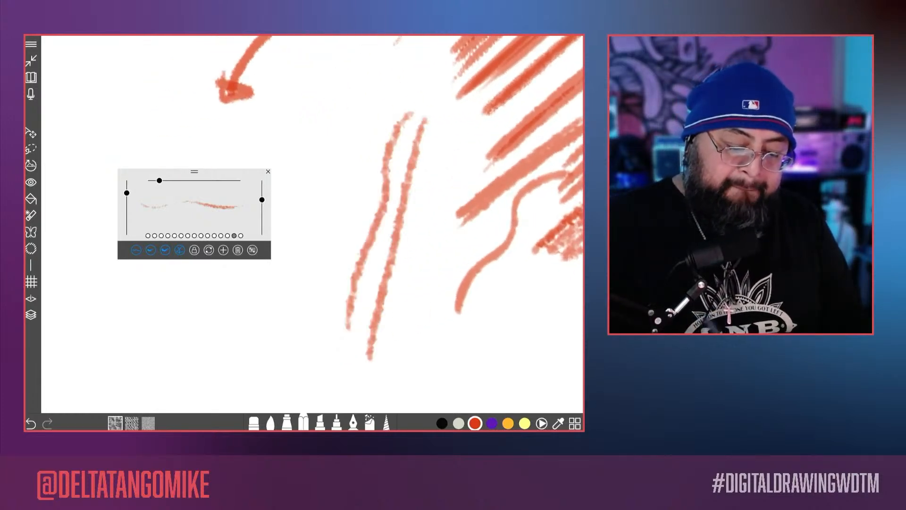
left_click_drag(435, 134, 387, 373)
Step: Raise the stroke opacity to 91, draw three slanted strokes beside the long steep ones and inspect them up close
left_click(253, 250)
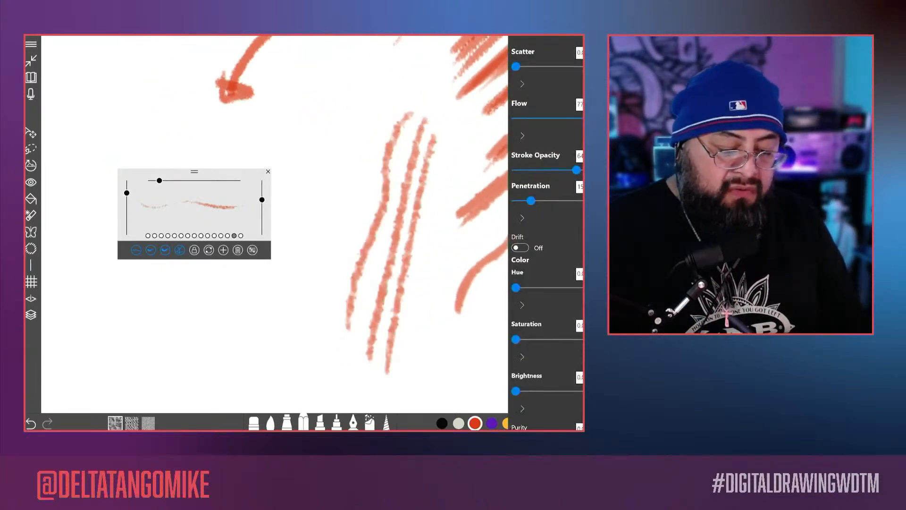
left_click(252, 250)
left_click_drag(262, 199, 262, 185)
left_click_drag(357, 123, 273, 319)
left_click_drag(380, 124, 274, 337)
left_click_drag(385, 140, 294, 318)
scroll(391, 273, "up", 4)
scroll(312, 225, "up", 2)
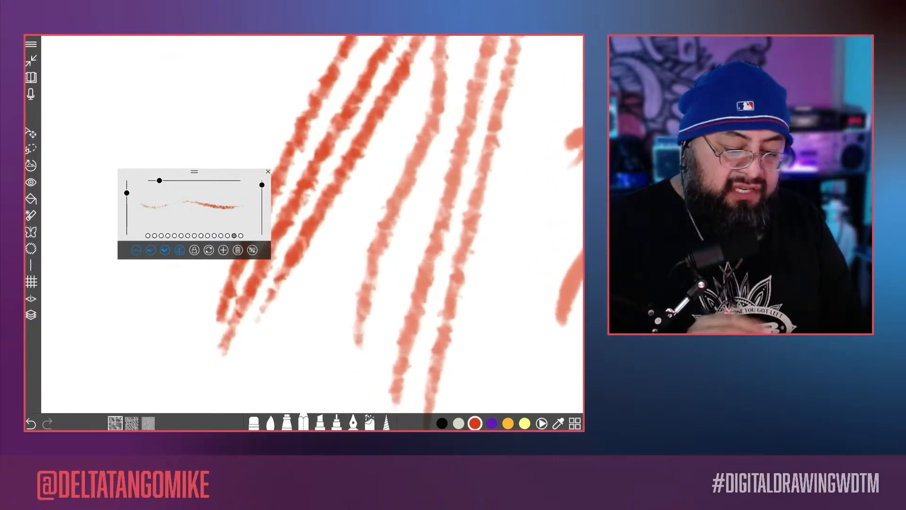
Step: Set the penetration to 31 and shade thick diagonal strokes between the two groups of long strokes
left_click(252, 250)
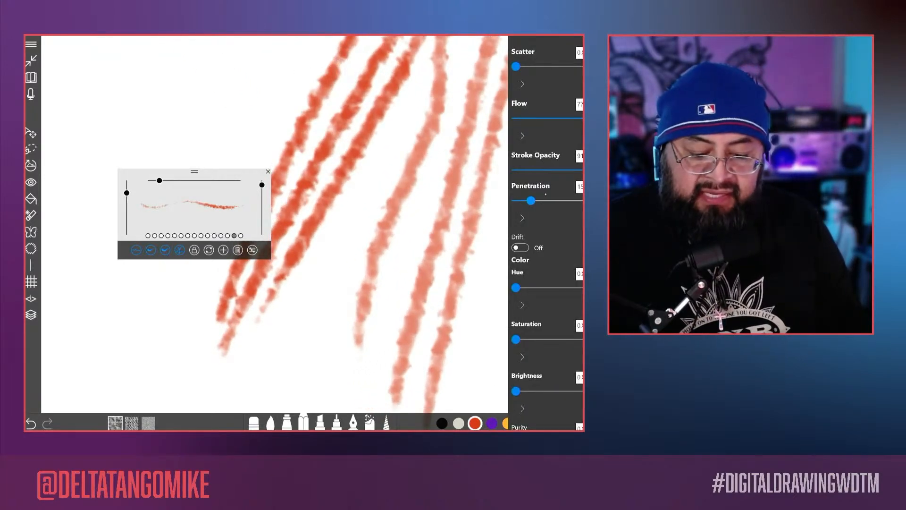
left_click_drag(531, 201, 543, 201)
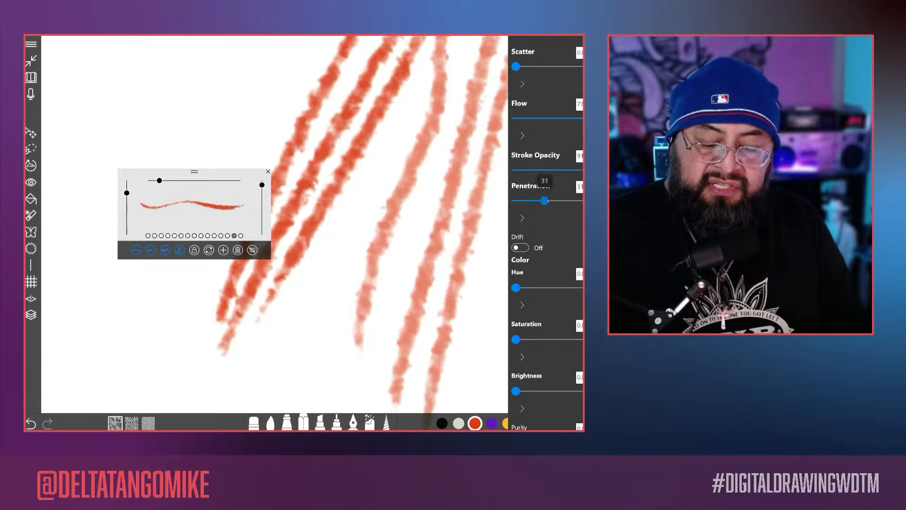
left_click(399, 165)
mouse_move(401, 165)
left_mouse_down()
mouse_move(312, 297)
mouse_move(323, 314)
left_mouse_up()
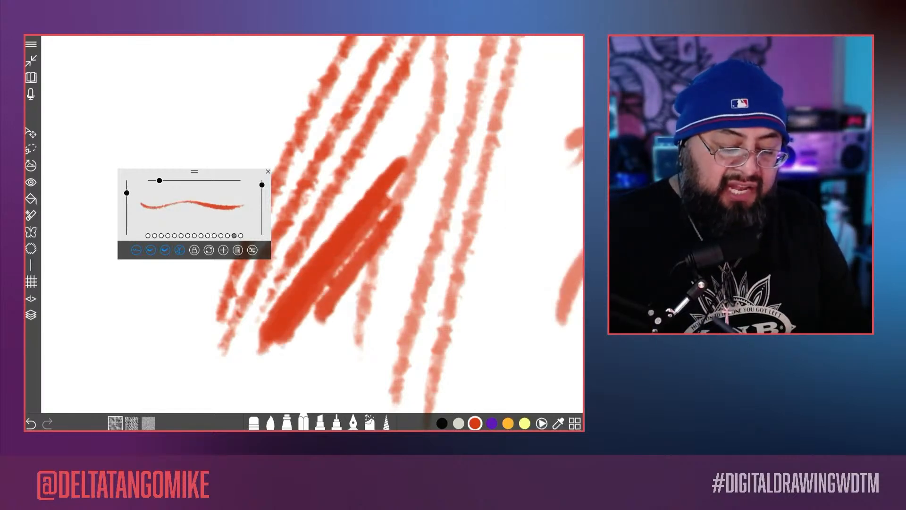
Step: Lower the penetration slightly and draw several diagonal strokes across the paler long strokes
left_click(252, 250)
left_click_drag(547, 201, 539, 200)
left_click(493, 236)
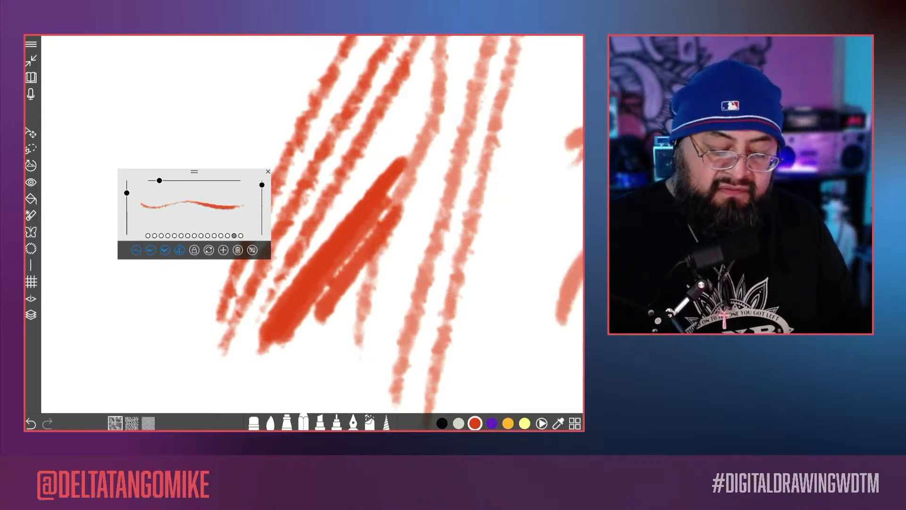
left_click_drag(501, 243, 364, 310)
left_click_drag(532, 247, 359, 350)
left_click_drag(550, 196, 424, 246)
left_click_drag(545, 171, 421, 229)
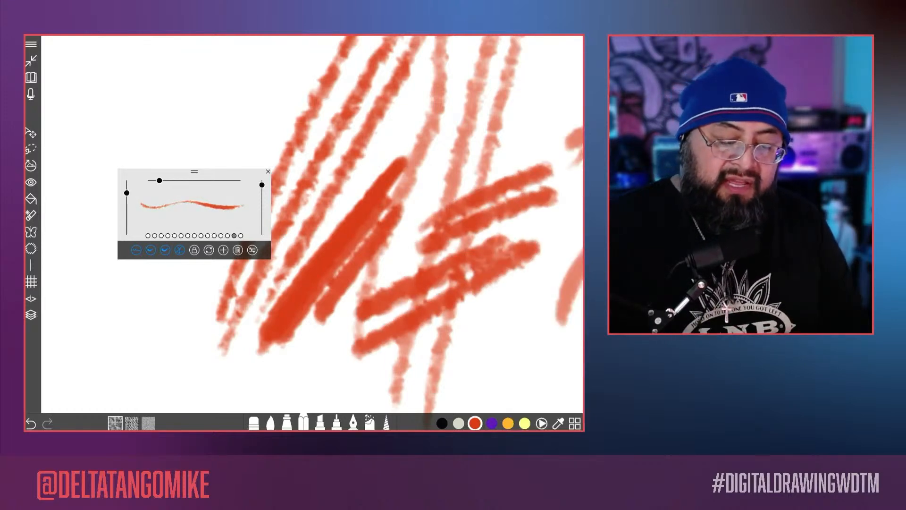
Step: Draw a series of steep, kinked and slanted pencil strokes in the blank area beside the earlier long strokes
left_click_drag(311, 227, 384, 277)
left_click_drag(380, 96, 299, 266)
left_click_drag(386, 59, 311, 280)
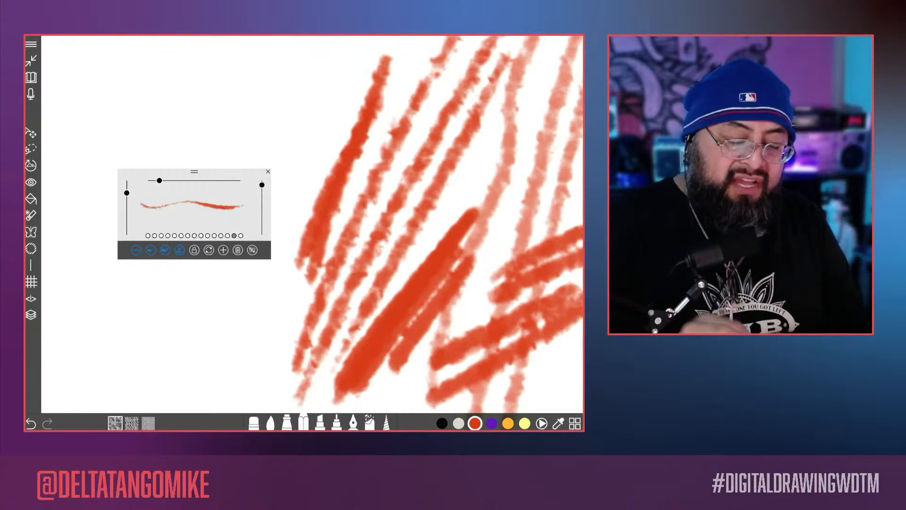
left_click_drag(312, 212, 359, 268)
mouse_move(443, 74)
left_mouse_down()
mouse_move(393, 104)
mouse_move(282, 342)
left_mouse_up()
mouse_move(302, 227)
left_mouse_down()
mouse_move(352, 246)
mouse_move(352, 235)
left_mouse_up()
left_click_drag(444, 94, 300, 378)
left_click_drag(392, 103, 283, 288)
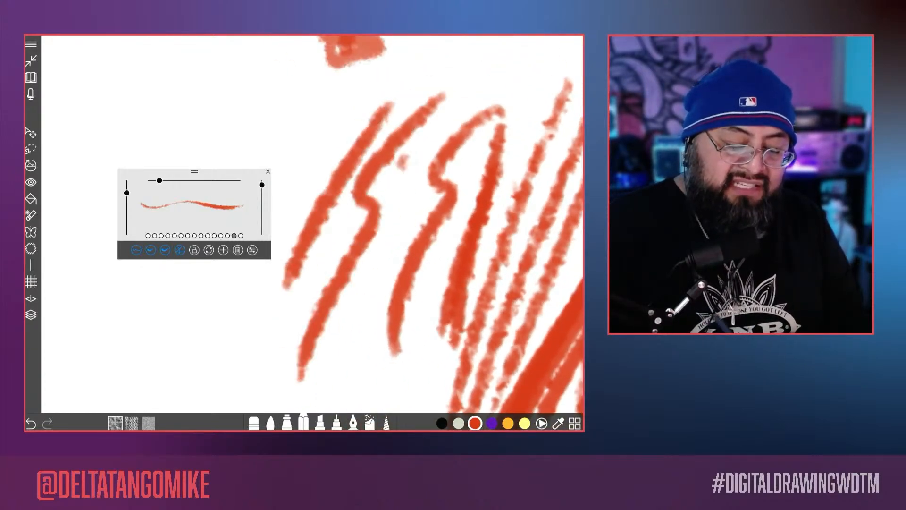
left_click_drag(406, 161, 314, 337)
left_click_drag(435, 152, 321, 382)
left_click_drag(456, 172, 361, 353)
scroll(406, 182, "down", 2)
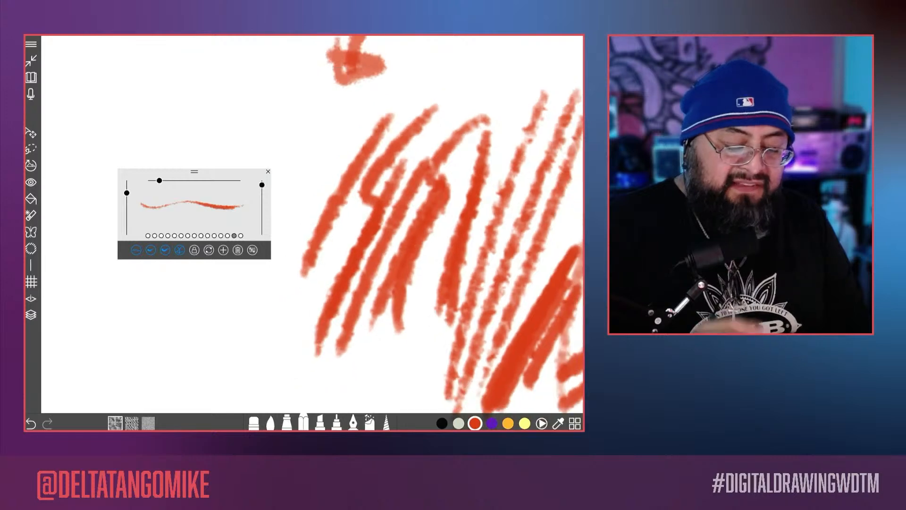
Step: Browse the brush's paper textures, raise the paper texture scale and move the floating brush preview closer to the test strokes
left_click(253, 250)
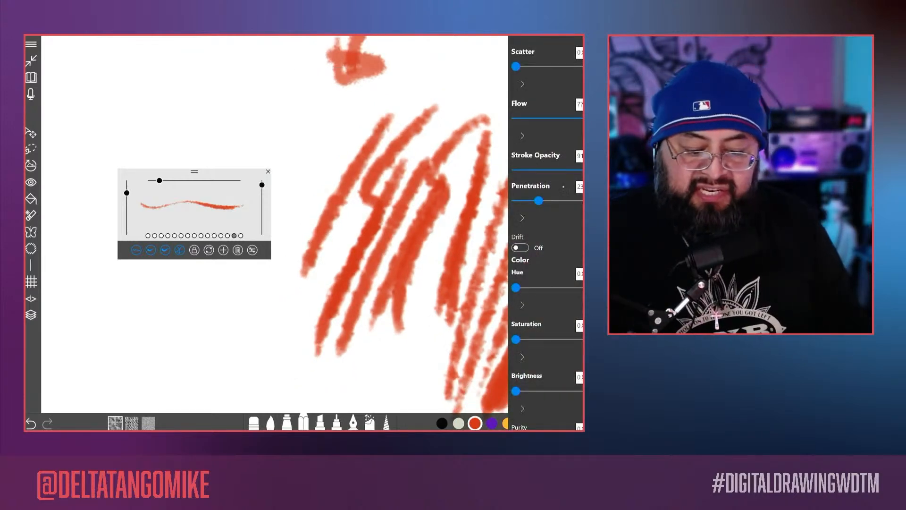
mouse_move(588, 170)
left_mouse_down()
mouse_move(568, 170)
mouse_move(593, 170)
left_mouse_up()
scroll(547, 234, "down", 10)
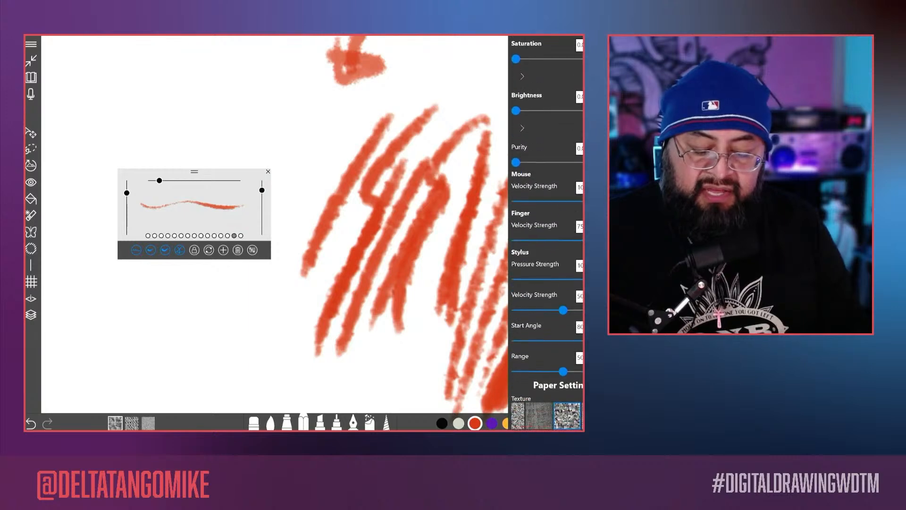
scroll(547, 234, "down", 1)
scroll(547, 168, "right", 2)
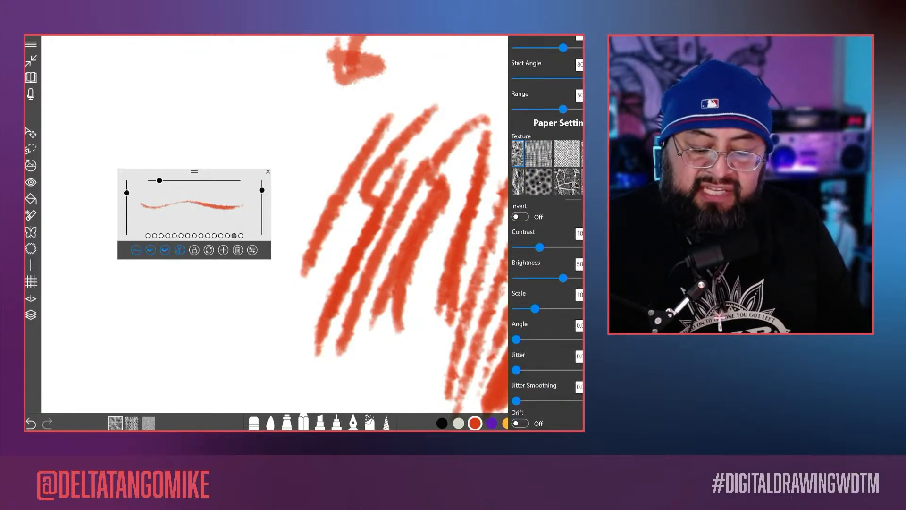
scroll(547, 168, "left", 1)
scroll(574, 154, "left", 1)
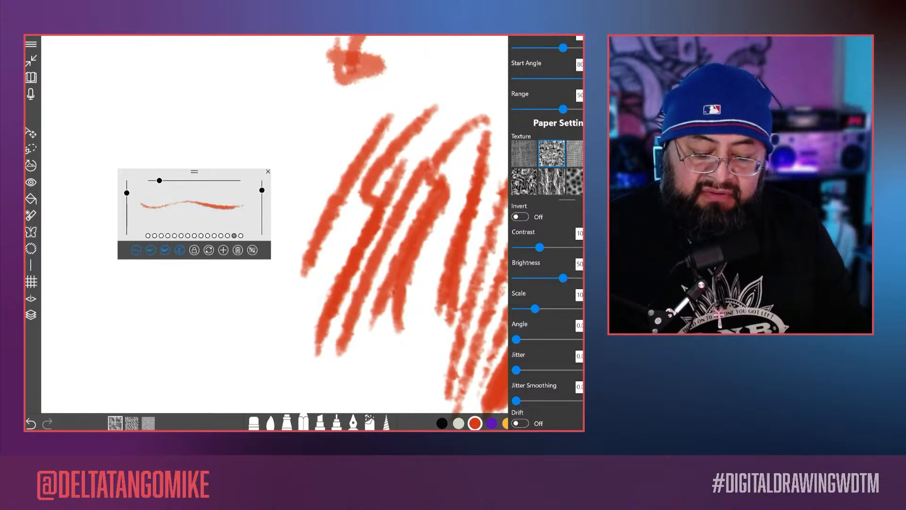
scroll(563, 297, "down", 1)
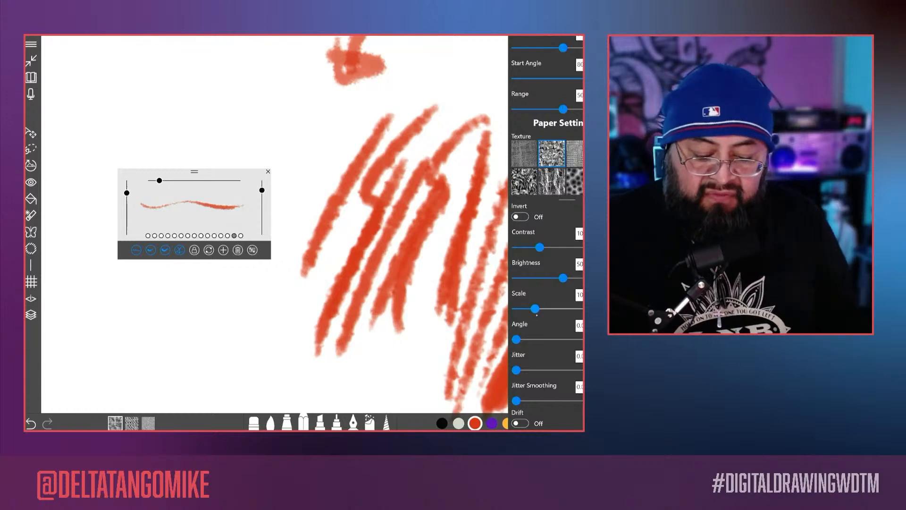
left_click_drag(535, 308, 552, 309)
mouse_move(194, 171)
left_mouse_down()
mouse_move(251, 159)
mouse_move(224, 142)
left_mouse_up()
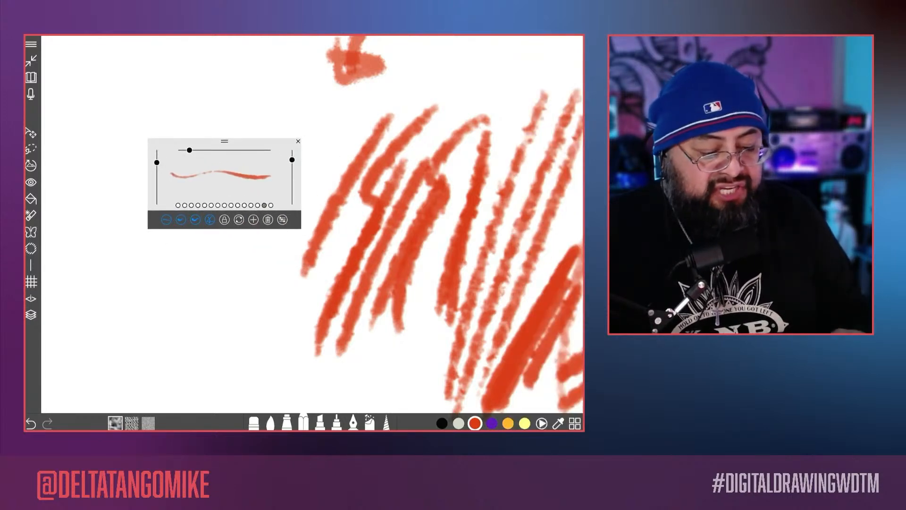
Step: Lower the paper texture scale to about 63 and shade a patch of parallel diagonal strokes below the brush preview
left_click(282, 220)
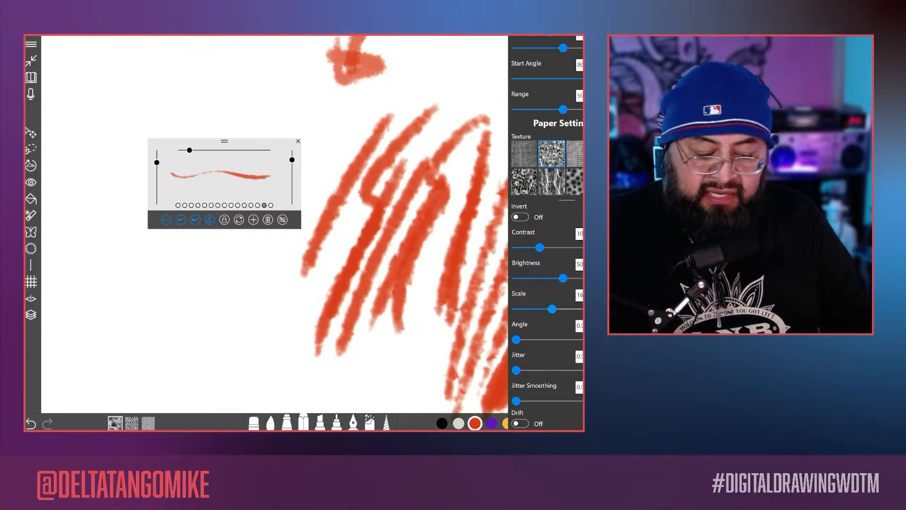
mouse_move(552, 309)
left_mouse_down()
mouse_move(590, 309)
mouse_move(526, 308)
left_mouse_up()
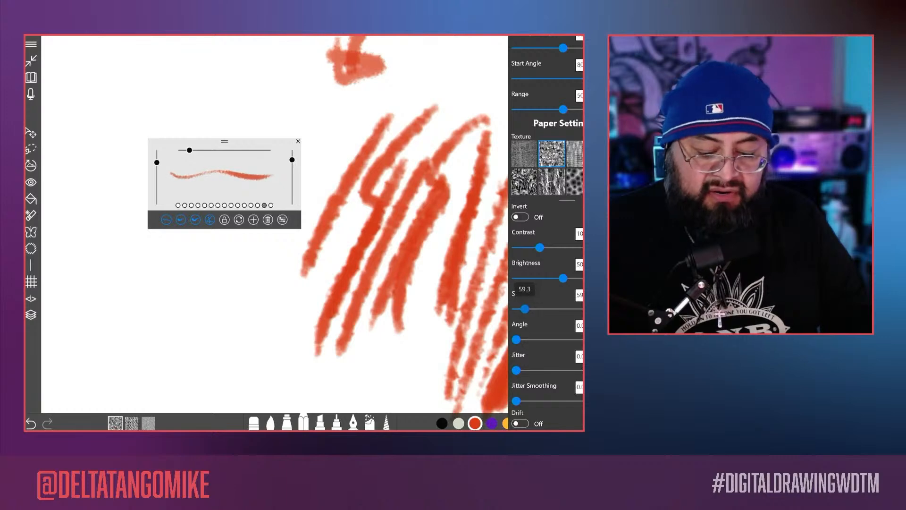
key("Escape")
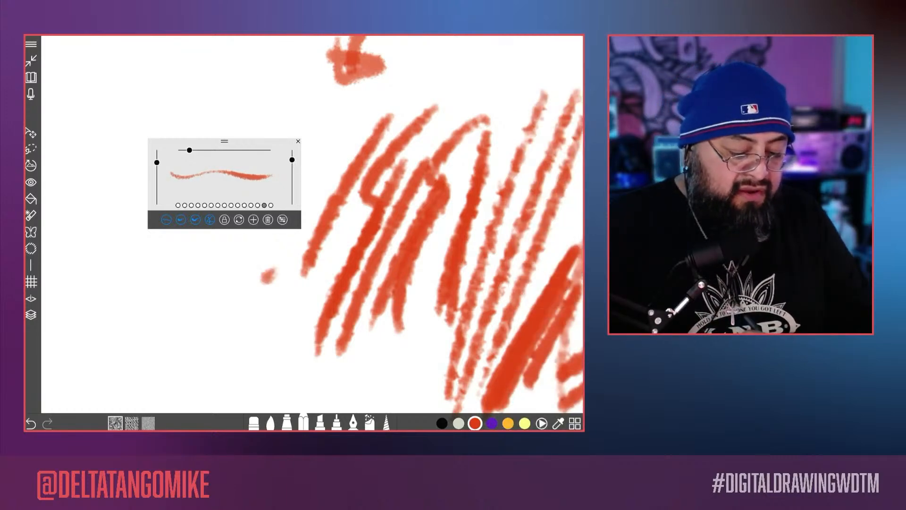
left_click_drag(268, 276, 182, 350)
left_click_drag(296, 286, 199, 368)
left_click_drag(305, 310, 215, 375)
mouse_move(309, 308)
left_mouse_down()
mouse_move(214, 373)
mouse_move(241, 347)
mouse_move(208, 383)
left_mouse_up()
left_click_drag(256, 273, 170, 335)
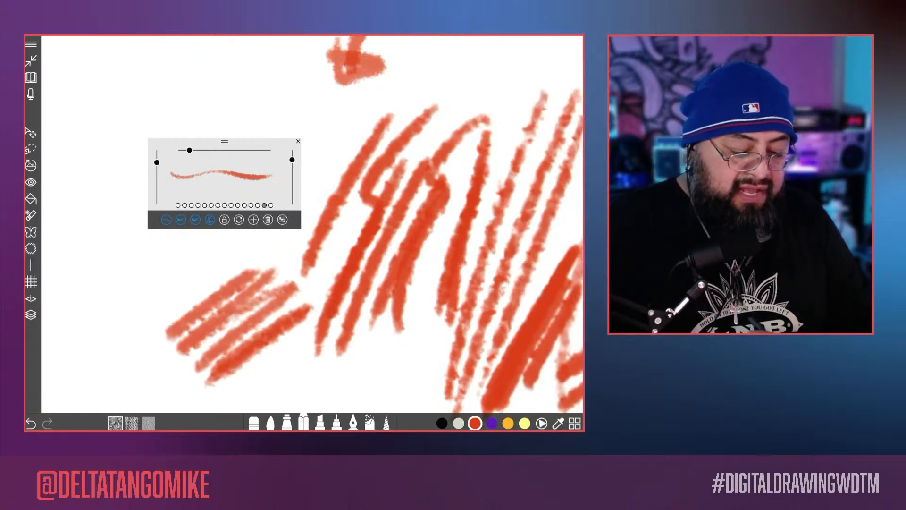
mouse_move(261, 254)
left_mouse_down()
mouse_move(134, 346)
mouse_move(125, 340)
left_mouse_up()
left_click_drag(217, 317, 397, 248)
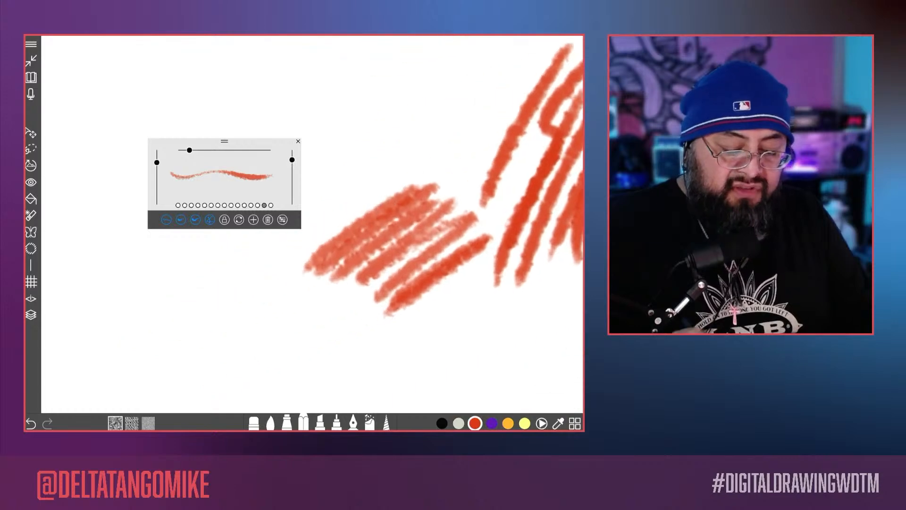
Step: Raise the paper texture scale far above its previous setting and draw several long steep strokes across the diagonal test patch
left_click(282, 219)
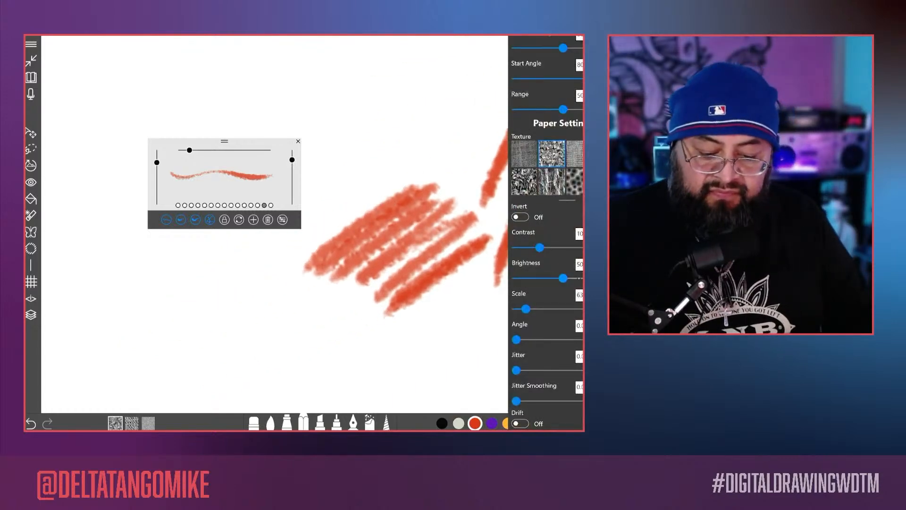
left_click_drag(529, 309, 580, 309)
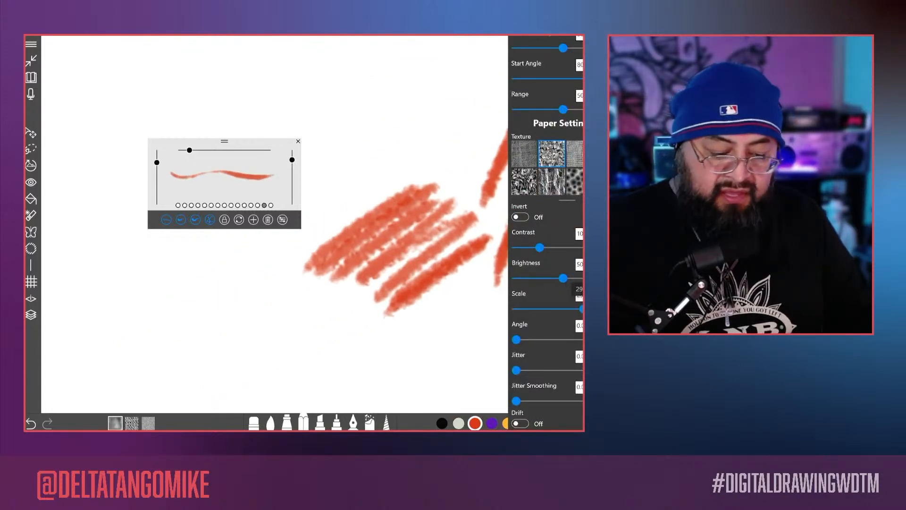
left_click(392, 124)
mouse_move(388, 124)
left_mouse_down()
mouse_move(374, 135)
mouse_move(324, 335)
left_mouse_up()
left_click_drag(404, 101, 331, 342)
mouse_move(427, 84)
left_mouse_down()
mouse_move(381, 193)
mouse_move(350, 308)
left_mouse_up()
mouse_move(452, 76)
left_mouse_down()
mouse_move(394, 196)
mouse_move(364, 286)
left_mouse_up()
mouse_move(471, 63)
left_mouse_down()
mouse_move(383, 270)
mouse_move(390, 291)
left_mouse_up()
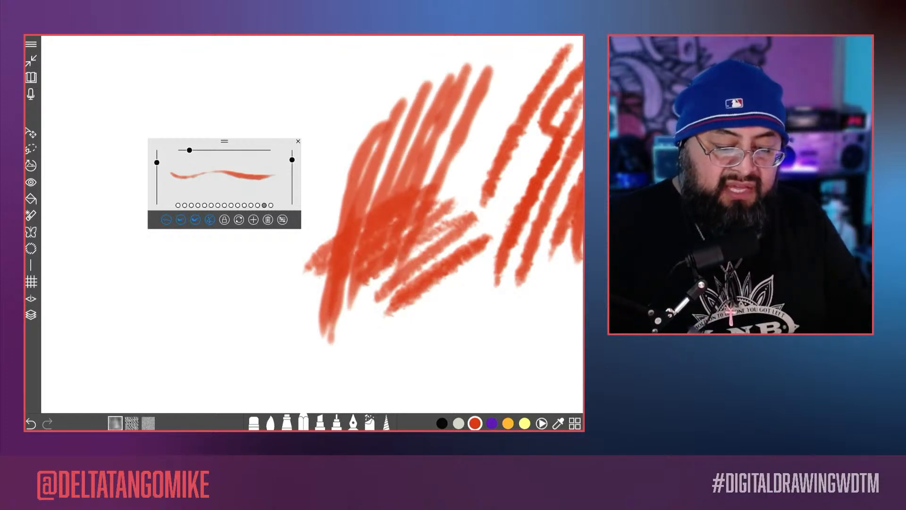
Step: Bring the paper texture scale back down to a moderate level and look over the remaining brush settings
left_click(282, 220)
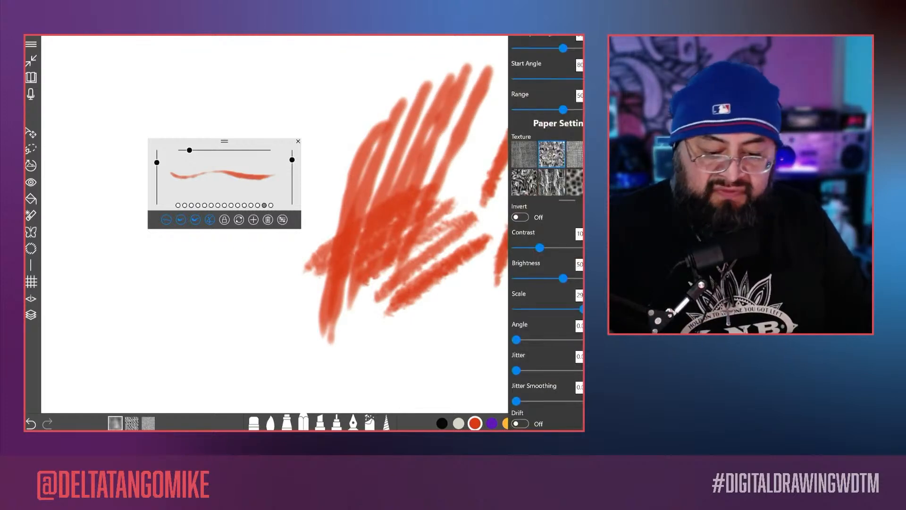
left_click_drag(582, 309, 540, 309)
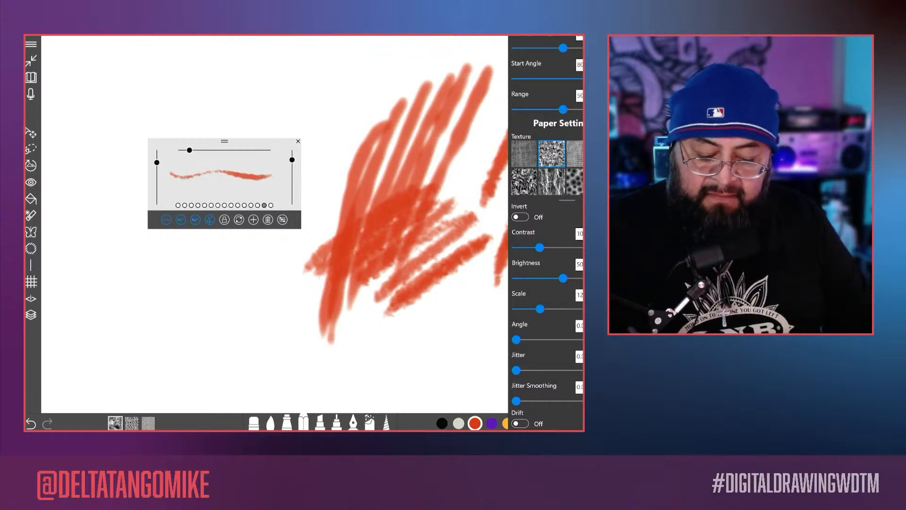
scroll(548, 231, "down", 1)
scroll(548, 231, "up", 6)
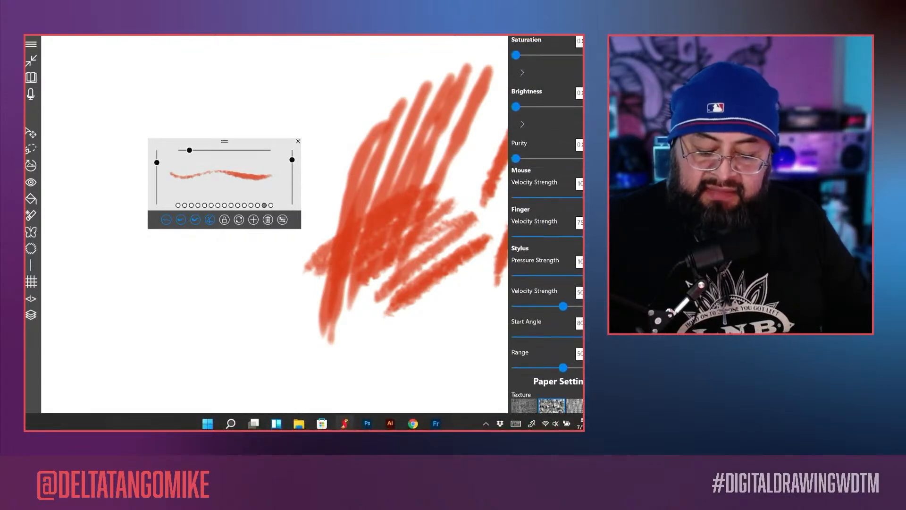
Step: Choose a coarse, high-contrast blotchy paper texture and draw a zigzag and shallow diagonal strokes below the shaded patch
scroll(548, 232, "down", 3)
scroll(548, 231, "down", 1)
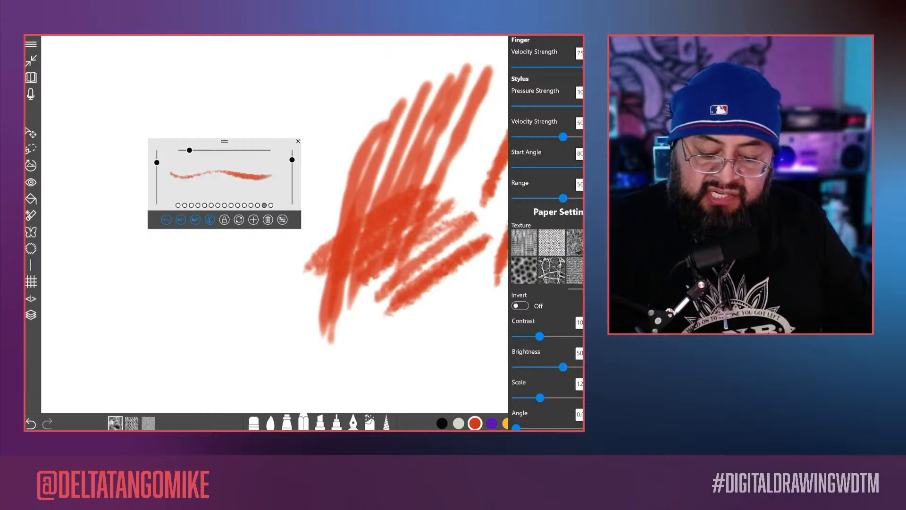
left_click(576, 243)
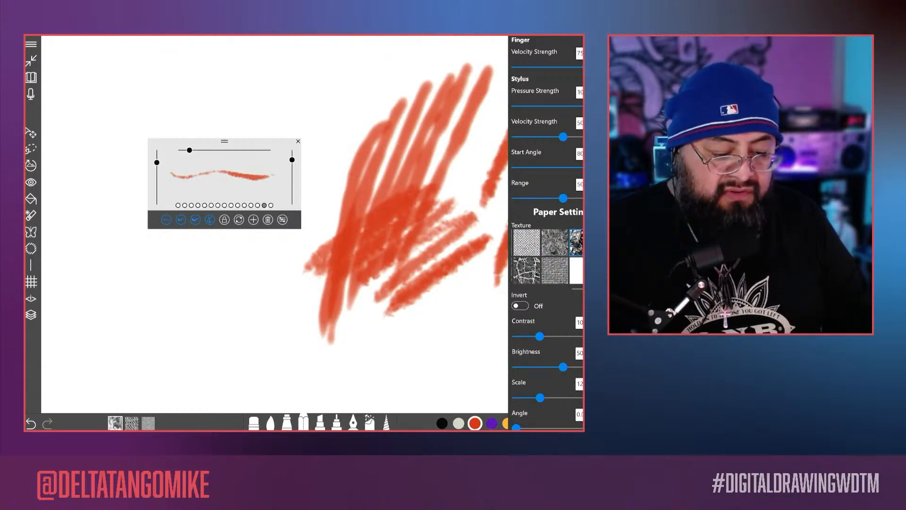
left_click(295, 262)
mouse_move(294, 262)
left_mouse_down()
mouse_move(250, 320)
mouse_move(445, 294)
left_mouse_up()
left_click_drag(331, 361, 494, 297)
left_click_drag(387, 371, 520, 312)
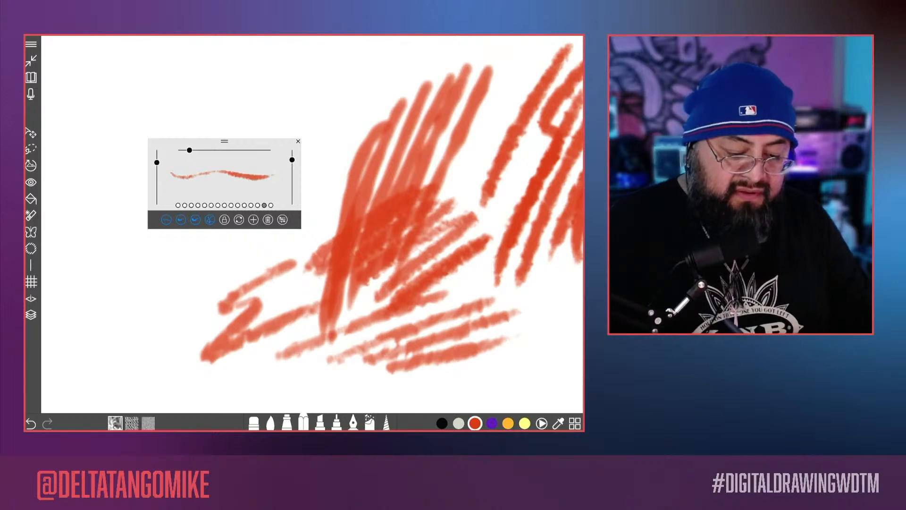
Step: Switch to a dark speckled paper texture, draw steep strokes along the patch and shade a thick zigzag in the blank area
left_click(282, 220)
scroll(548, 257, "right", 5)
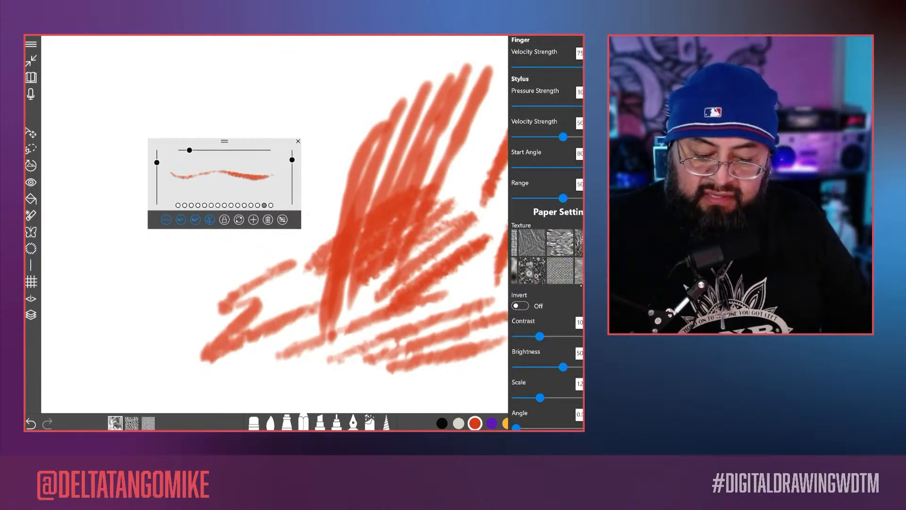
scroll(548, 257, "right", 2)
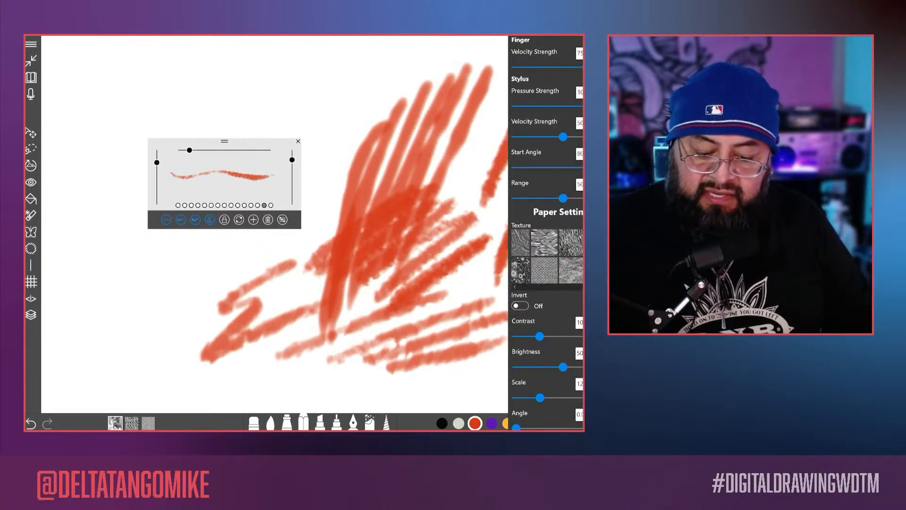
left_click(520, 270)
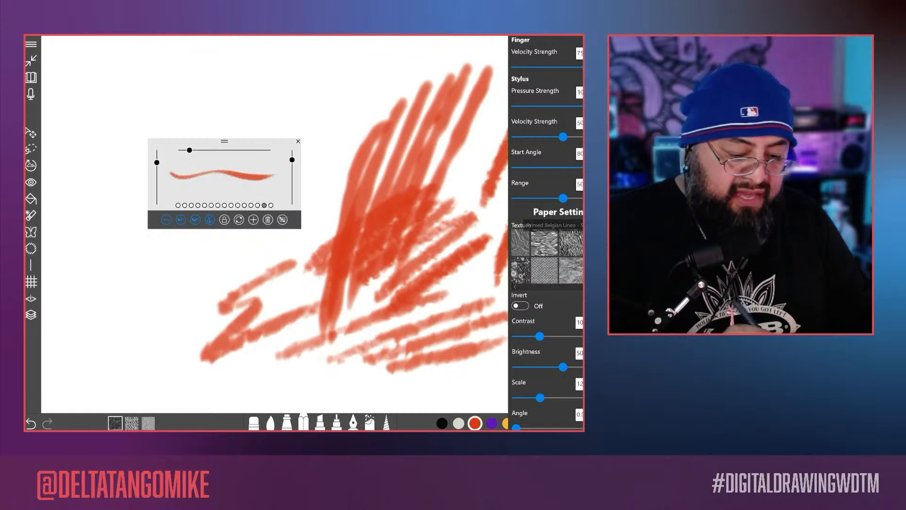
mouse_move(362, 74)
left_mouse_down()
mouse_move(325, 118)
mouse_move(310, 210)
left_mouse_up()
mouse_move(391, 76)
left_mouse_down()
mouse_move(321, 226)
mouse_move(290, 339)
left_mouse_up()
mouse_move(159, 289)
left_mouse_down()
mouse_move(129, 321)
mouse_move(78, 337)
left_mouse_up()
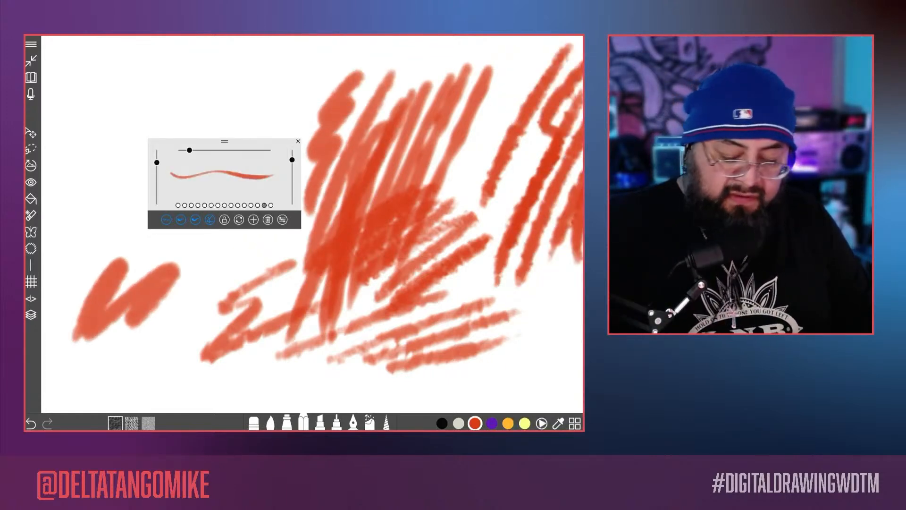
Step: Apply the woven canvas paper texture and shade rows of shallow diagonal strokes beneath the test patch
left_click(283, 220)
left_click(544, 270)
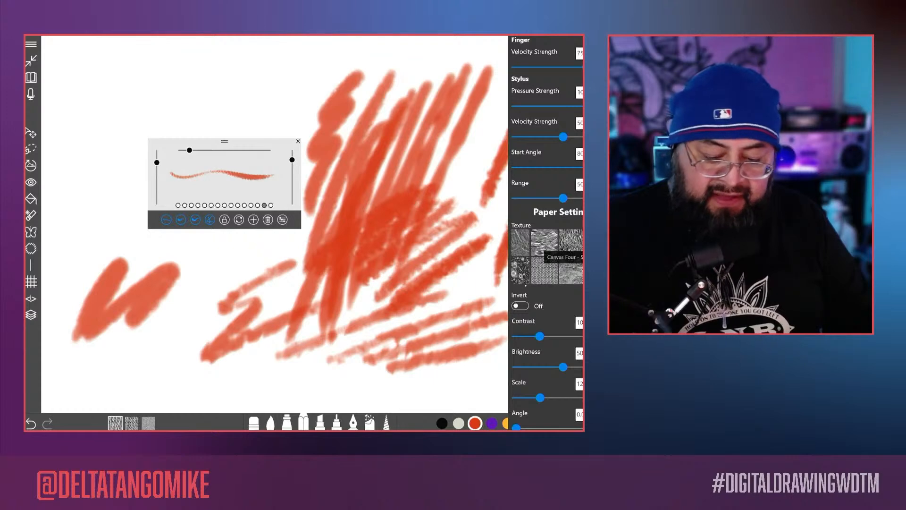
left_click(485, 363)
left_click_drag(485, 363, 563, 337)
left_click_drag(580, 311, 497, 336)
left_click_drag(581, 294, 488, 311)
left_click_drag(578, 279, 468, 301)
left_click_drag(548, 266, 427, 301)
left_click_drag(532, 249, 407, 305)
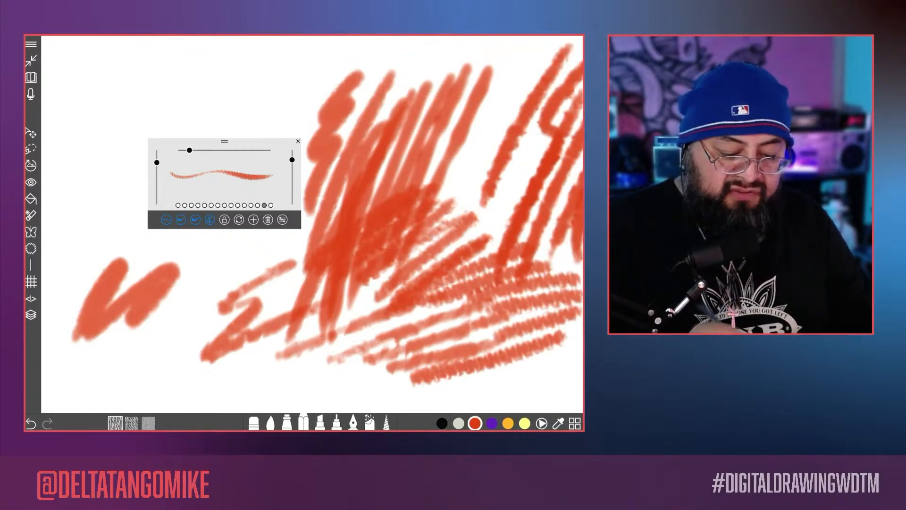
Step: Reselect the granular paper texture used before the canvas trials and leave the brush settings
left_click(282, 219)
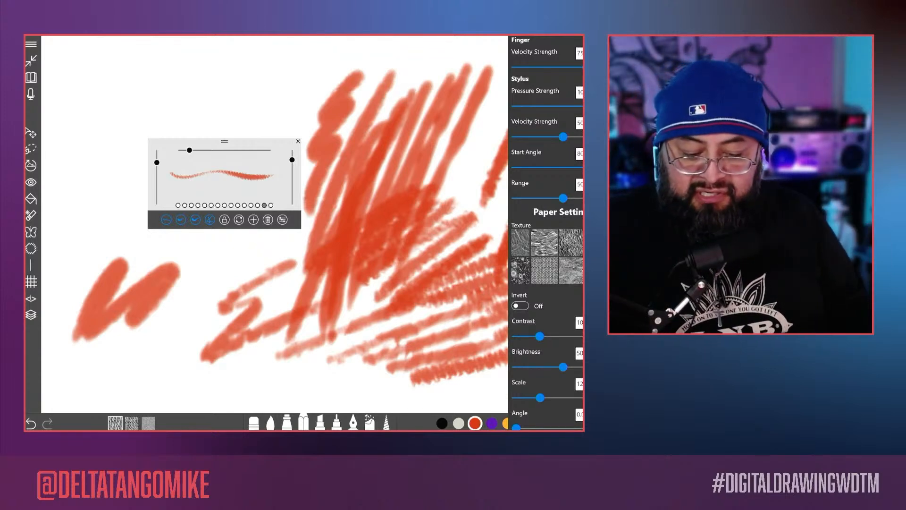
scroll(547, 256, "left", 4)
scroll(547, 256, "left", 2)
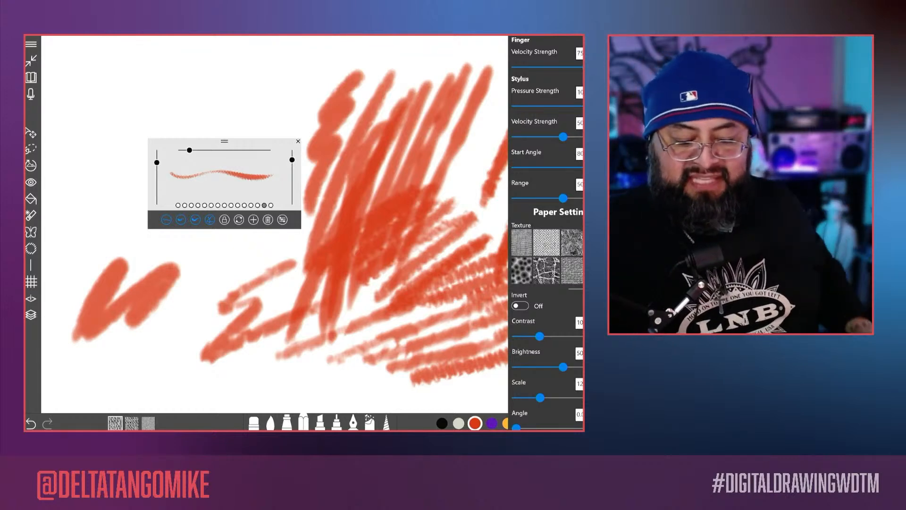
scroll(548, 257, "left", 2)
scroll(562, 262, "left", 1)
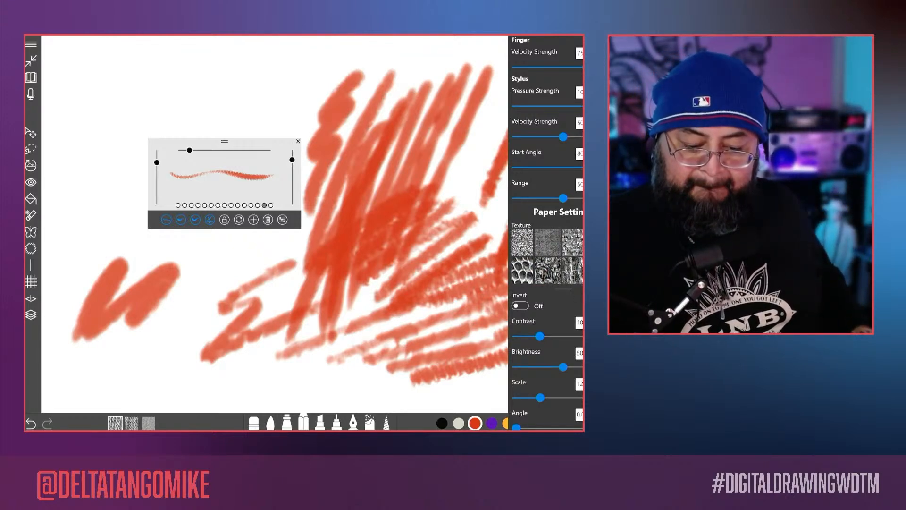
left_click(572, 246)
left_click(272, 80)
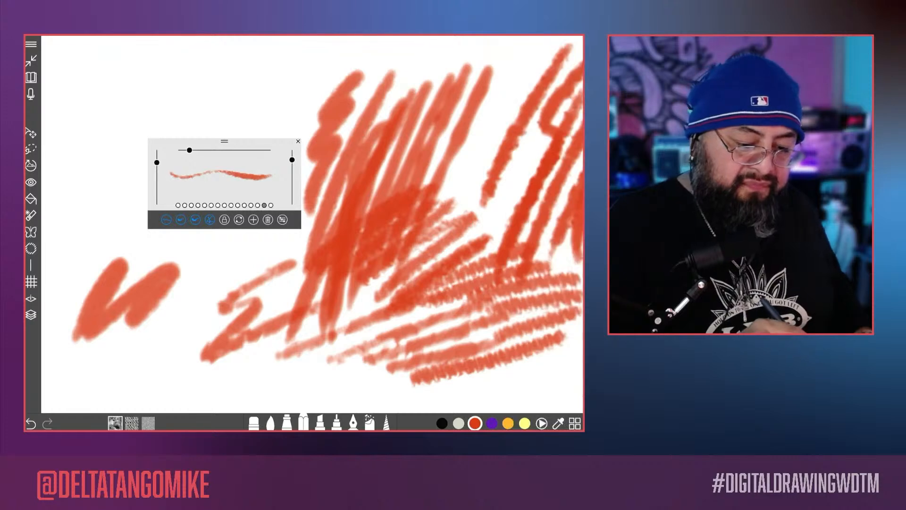
Step: Draw a small looping scribble beside the shading and a large zigzag stroke in the blank area, and inspect the texture up close
mouse_move(278, 70)
left_mouse_down()
mouse_move(262, 114)
mouse_move(304, 84)
mouse_move(326, 84)
left_mouse_up()
scroll(437, 159, "down", 5)
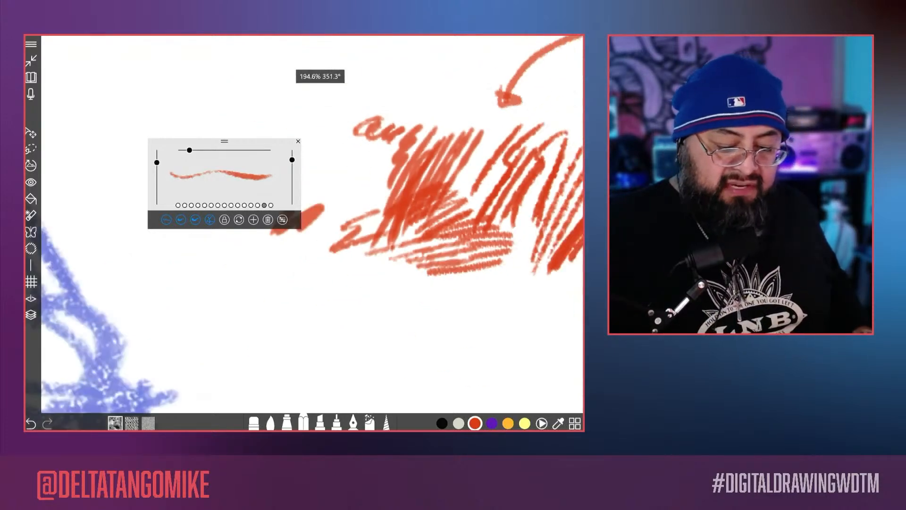
left_click_drag(461, 181, 329, 331)
scroll(425, 311, "up", 5)
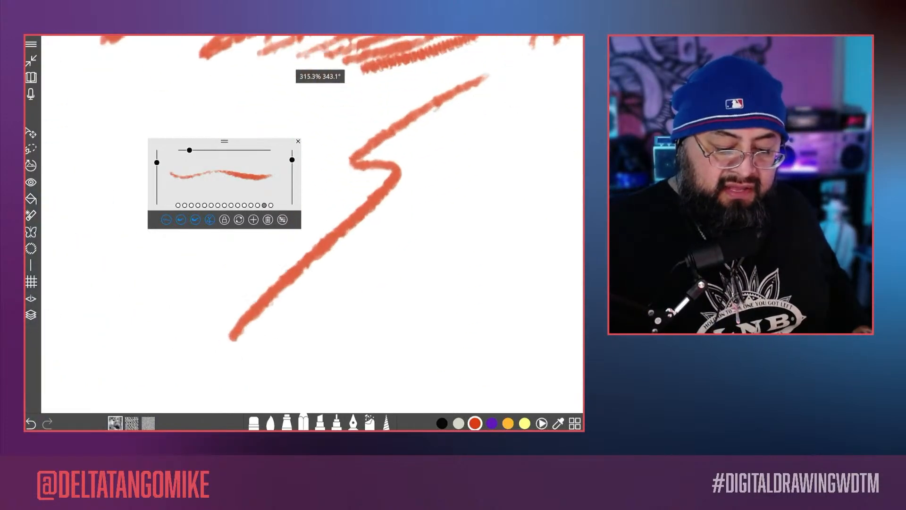
Step: Draw four long, closely spaced diagonal pencil strokes beside the large zigzag in the blank area
left_click_drag(478, 137, 294, 329)
left_click_drag(496, 158, 290, 355)
left_click_drag(531, 149, 298, 366)
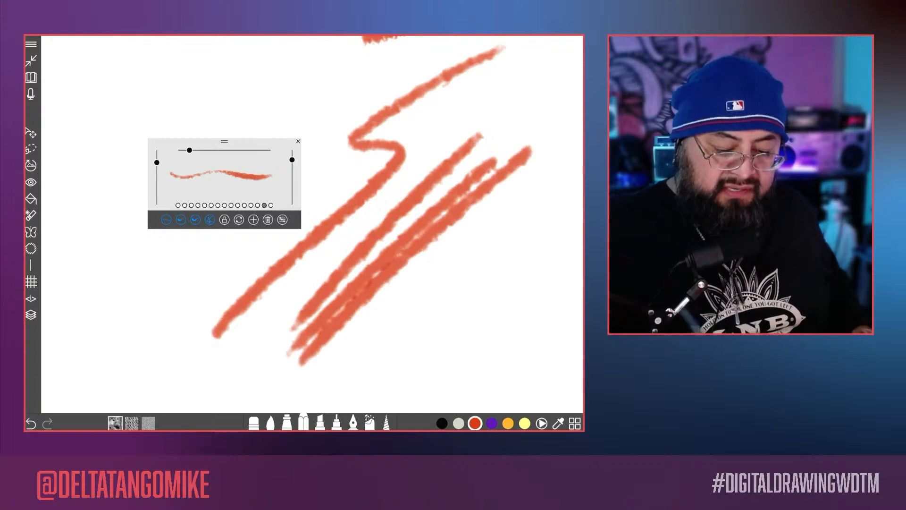
left_click_drag(526, 172, 286, 376)
Step: Lower the pencil brush's penetration to about 18 and leave the brush settings
left_click(282, 219)
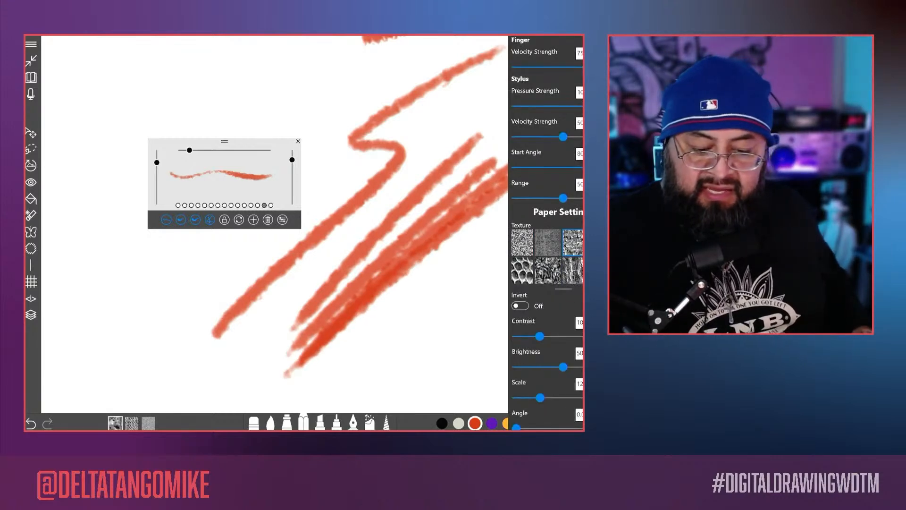
scroll(546, 233, "up", 7)
scroll(545, 234, "up", 5)
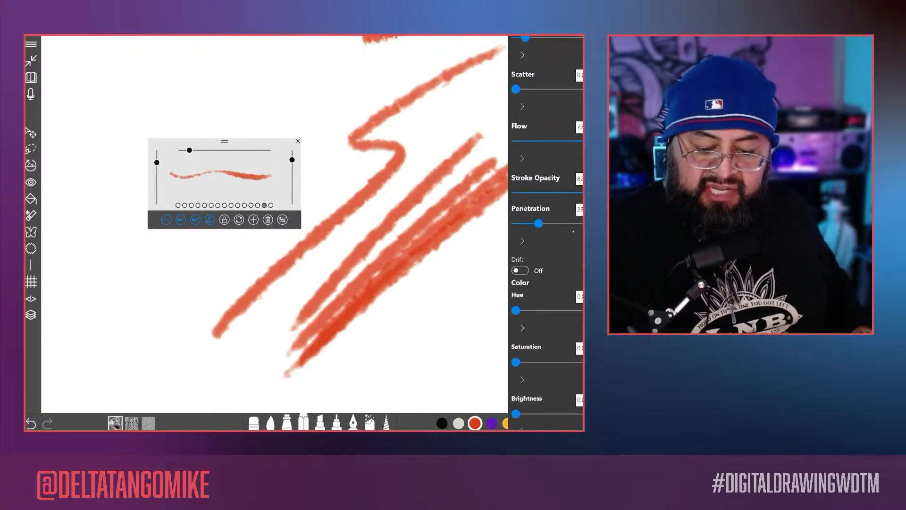
left_click(443, 293)
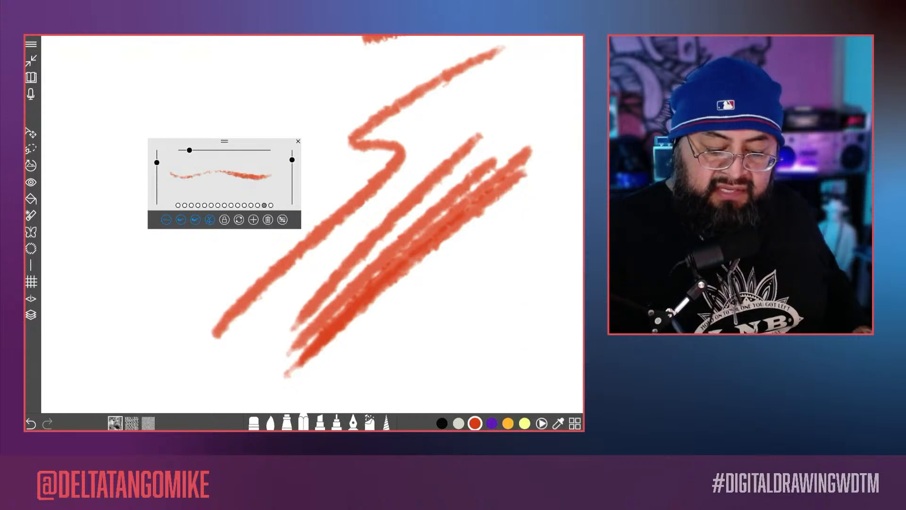
Step: Shade a row of shorter diagonal strokes beneath the long ones to test the reduced penetration
left_click_drag(512, 221, 365, 330)
mouse_move(554, 205)
left_mouse_down()
mouse_move(357, 340)
mouse_move(365, 344)
left_mouse_up()
left_click_drag(549, 245, 408, 347)
left_click_drag(531, 271, 410, 349)
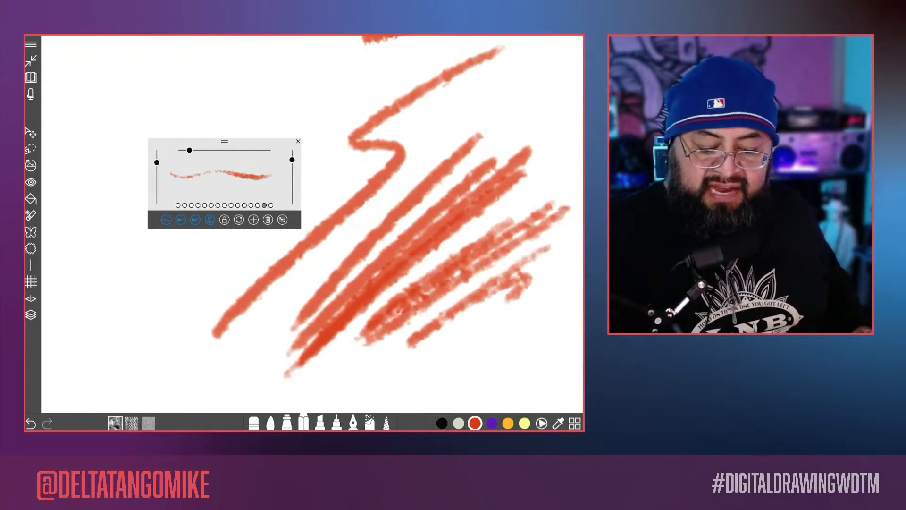
left_click_drag(533, 299, 453, 350)
left_click_drag(542, 301, 507, 352)
Step: Return to the blue character sketch and trace a thin red line down the right edge of its rectangular head
scroll(312, 225, "down", 10)
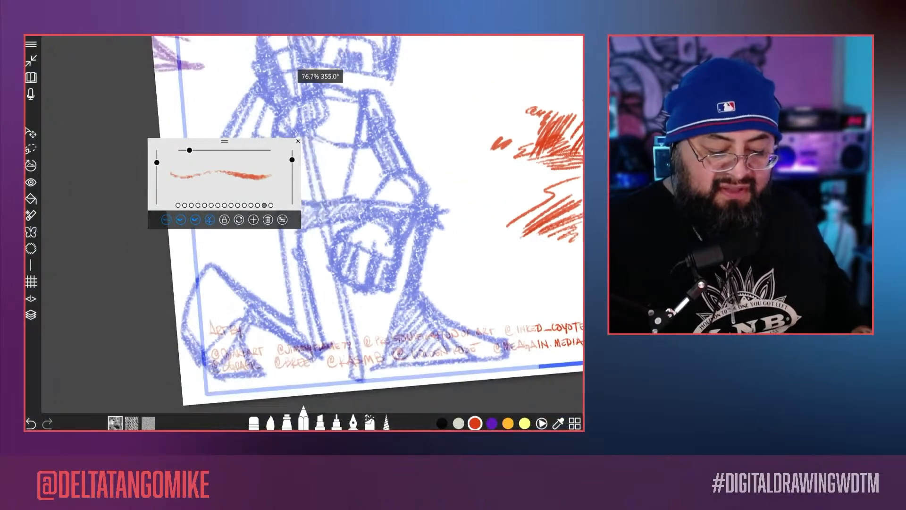
scroll(311, 224, "up", 4)
scroll(311, 224, "up", 3)
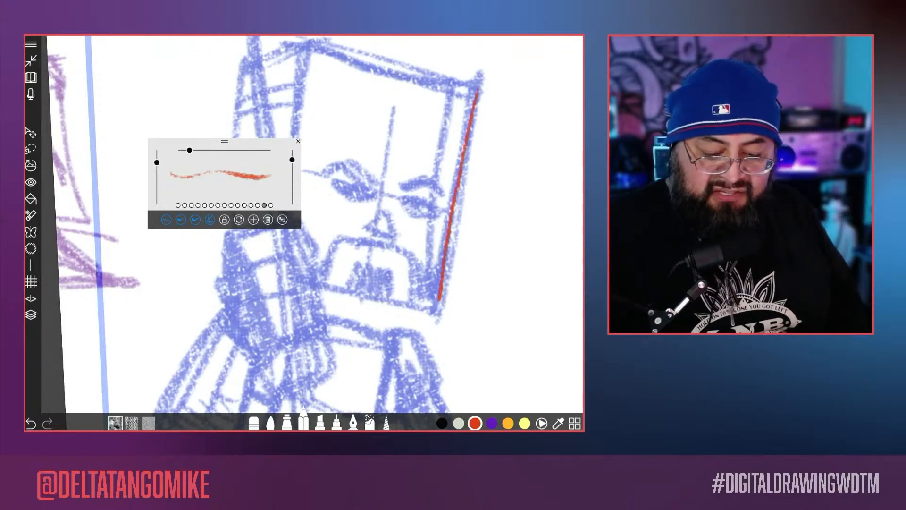
scroll(311, 224, "up", 5)
scroll(311, 225, "down", 8)
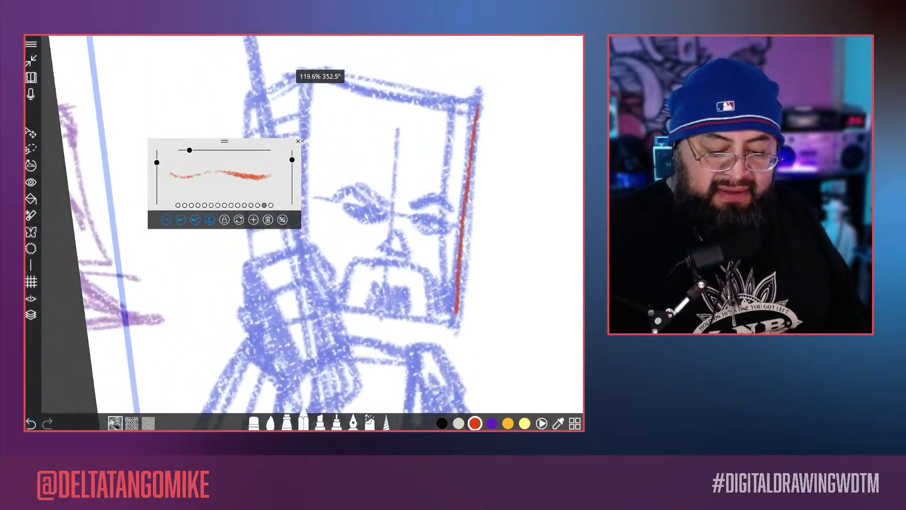
scroll(311, 224, "up", 3)
Step: Enlarge the brush to more than 36.5 and raise its flow to about 86 and stroke opacity to about 89
left_click_drag(190, 150, 195, 150)
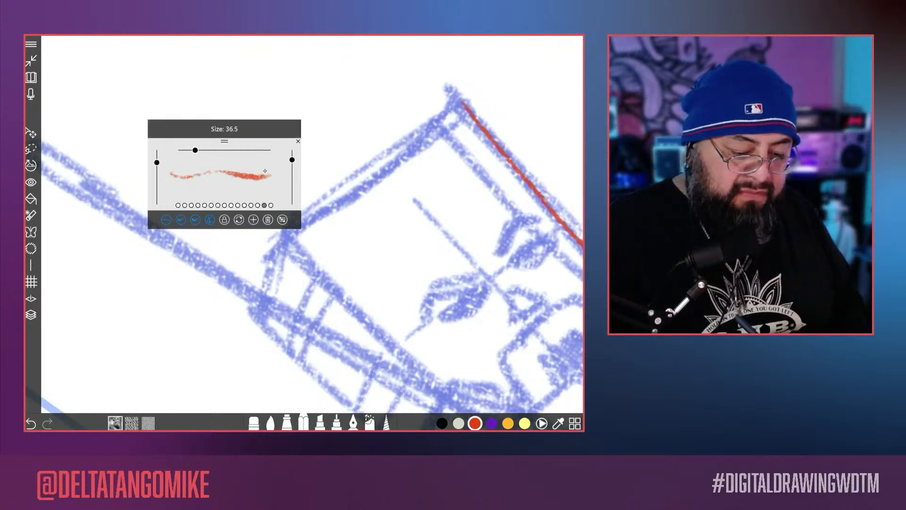
left_click_drag(292, 160, 292, 156)
left_click_drag(195, 150, 202, 150)
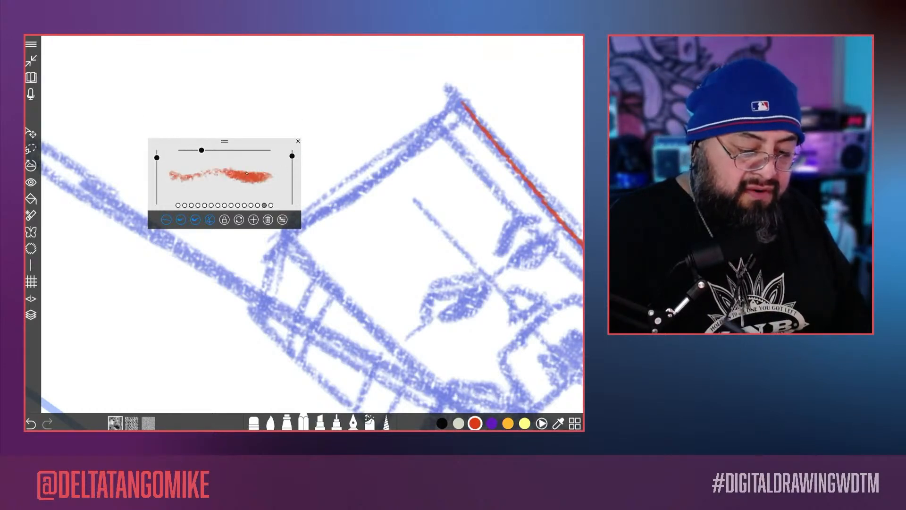
Step: Trace the four sides of the head's front rectangle with thick red strokes
scroll(311, 225, "down", 3)
left_click_drag(469, 123, 341, 233)
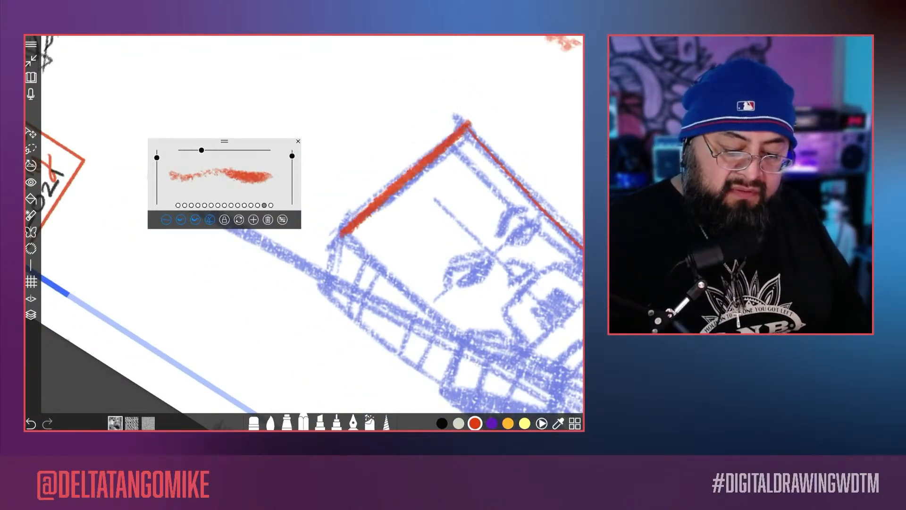
scroll(312, 224, "down", 2)
left_click_drag(537, 212, 444, 291)
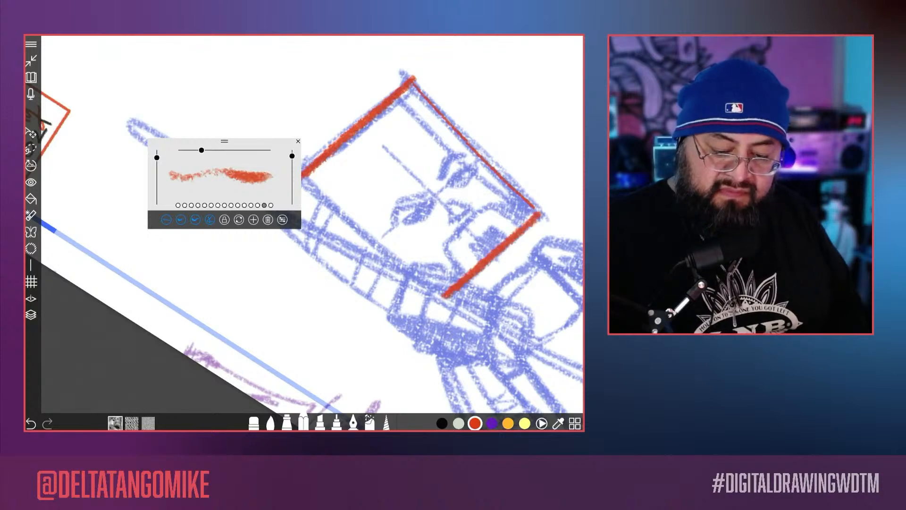
scroll(312, 224, "up", 2)
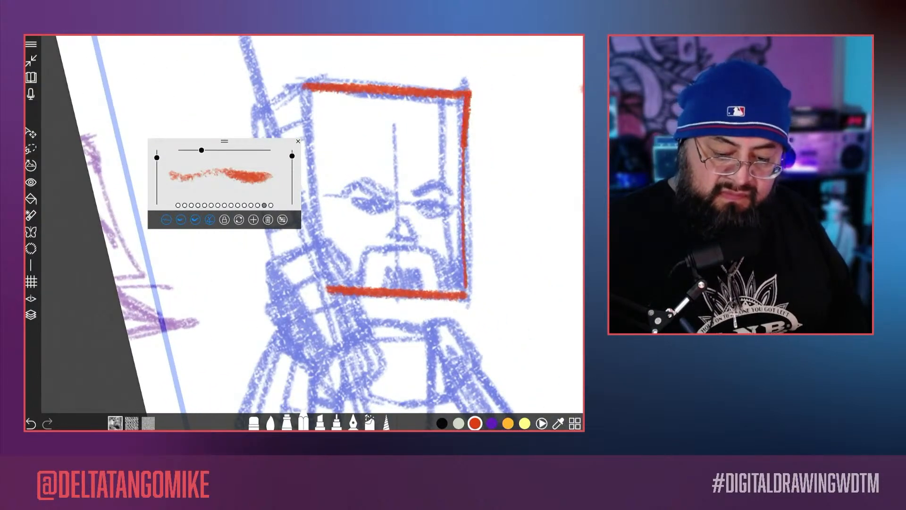
scroll(311, 224, "down", 2)
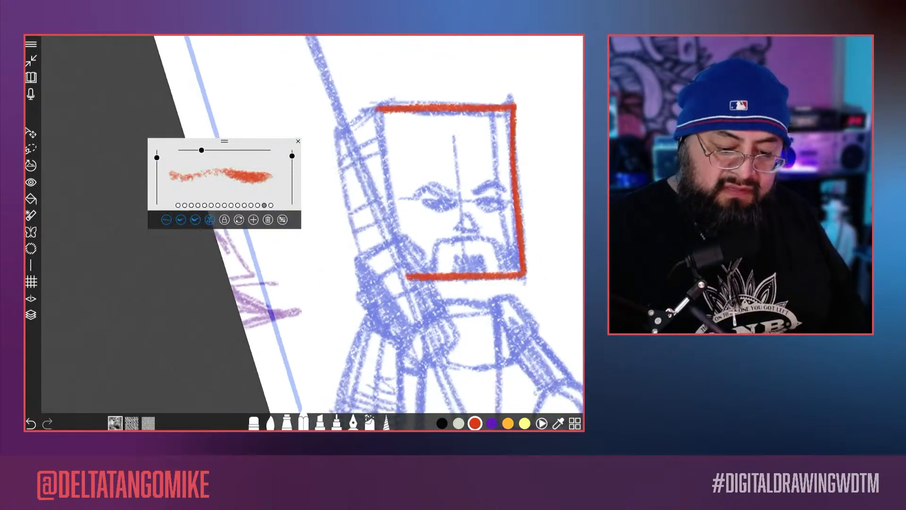
left_click_drag(379, 124, 404, 274)
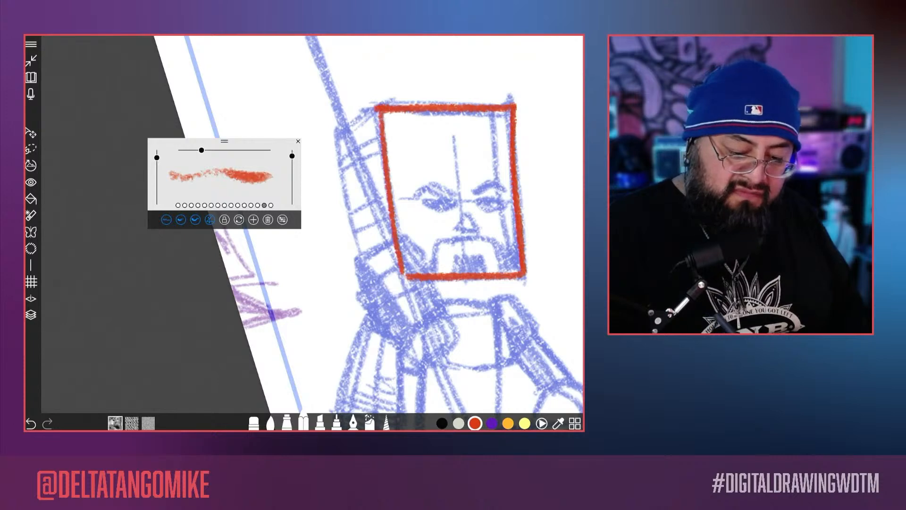
Step: Trace the head's side face with its curved bands, and add the slanted edge beneath the front rectangle
mouse_move(378, 107)
left_mouse_down()
mouse_move(348, 210)
mouse_move(370, 285)
left_mouse_up()
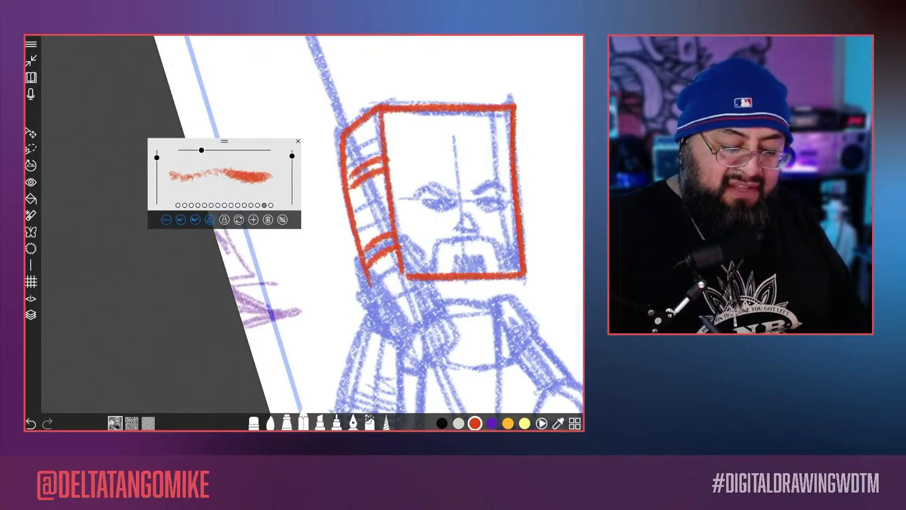
scroll(311, 224, "up", 4)
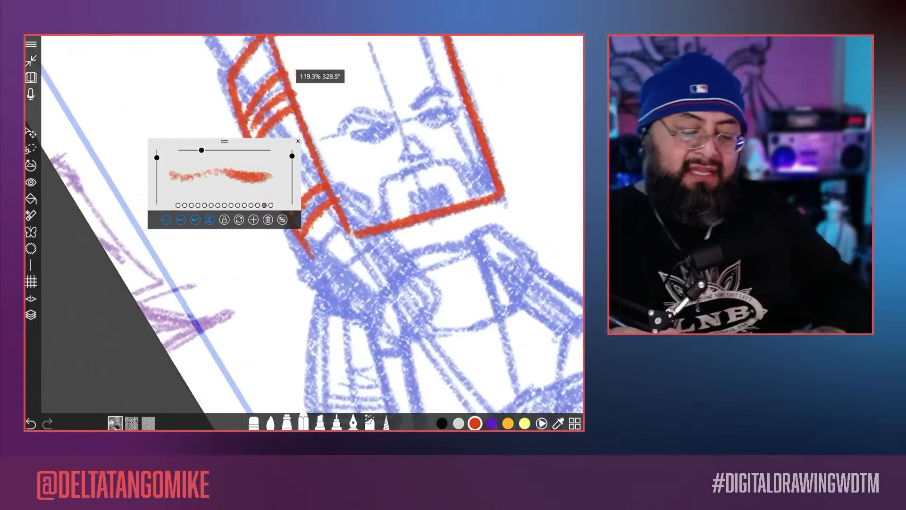
scroll(312, 224, "down", 3)
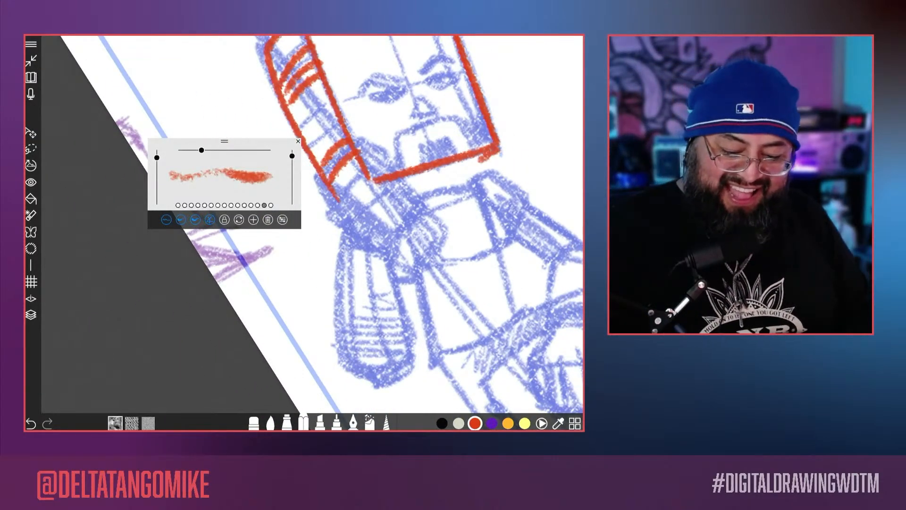
left_click_drag(412, 188, 471, 169)
Step: Reduce the brush size, darken the drawing colour to a deep red and move the brush preview clear of the colour wheel
left_click_drag(202, 150, 188, 150)
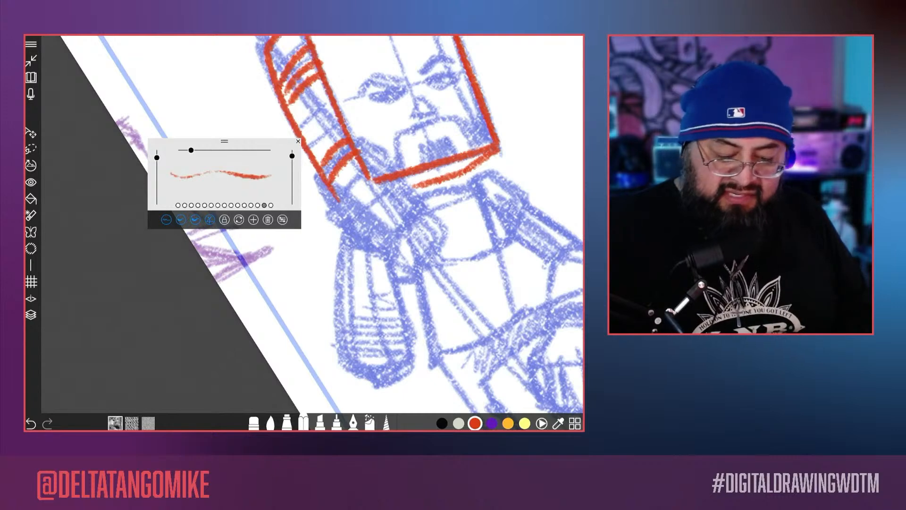
left_click(542, 424)
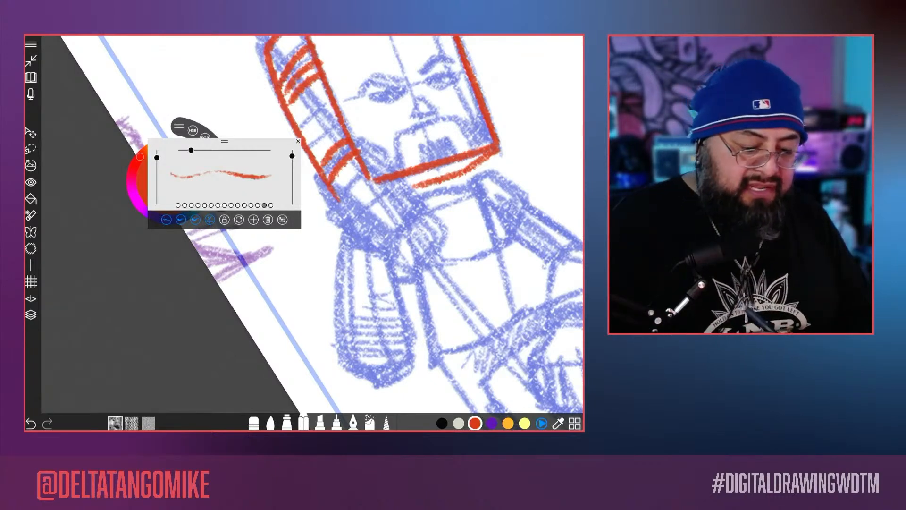
left_click_drag(225, 141, 181, 248)
left_click_drag(190, 180, 175, 193)
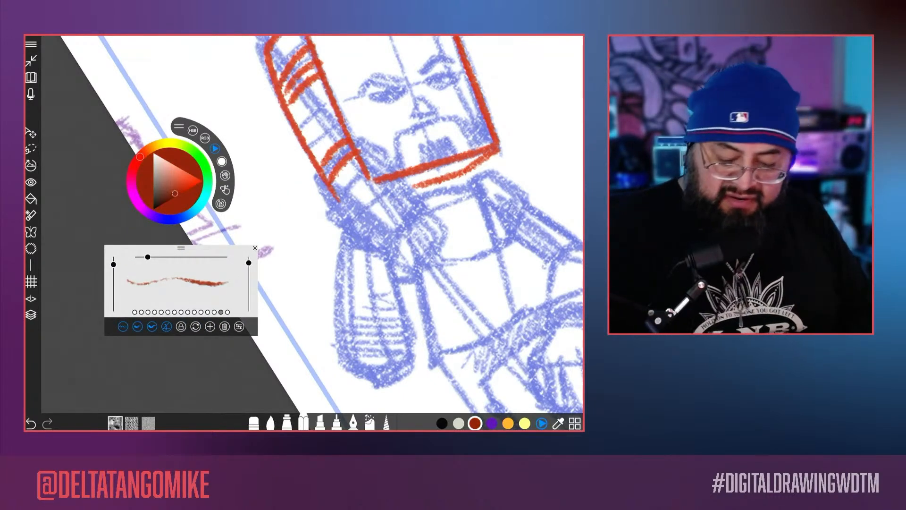
left_click(541, 424)
Step: Outline the face's left eyebrow with two dark red strokes over the blue sketch
scroll(312, 224, "up", 5)
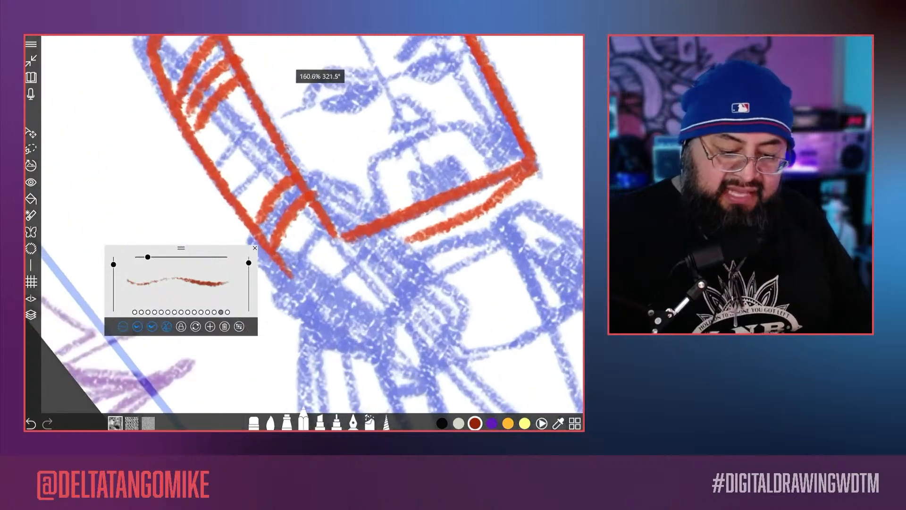
left_click_drag(301, 152, 361, 144)
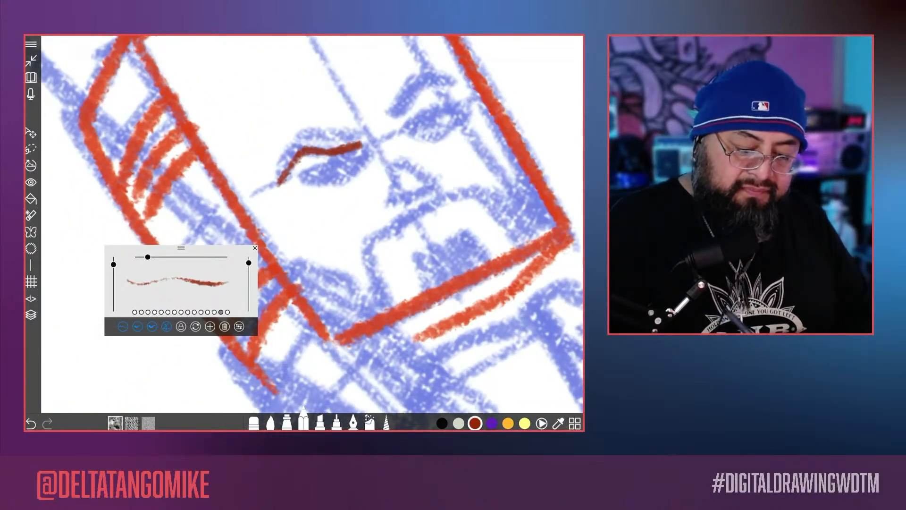
left_click_drag(307, 140, 355, 135)
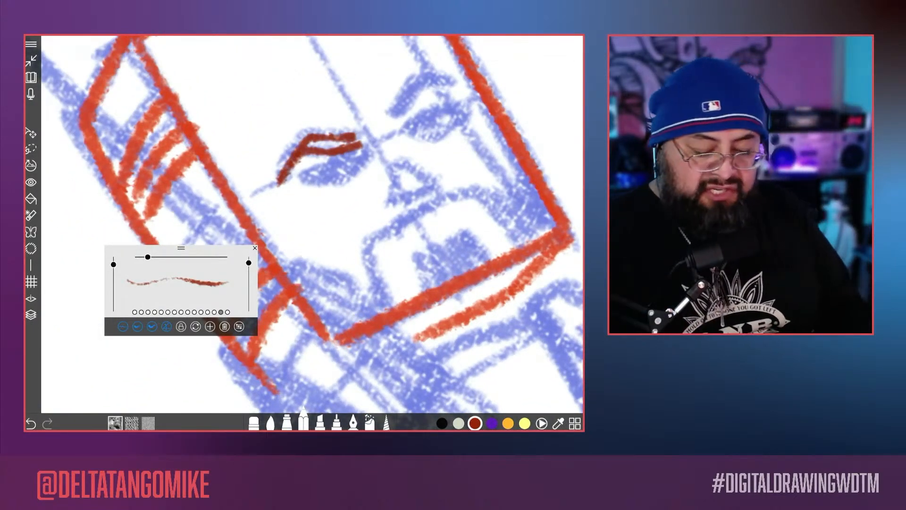
Step: Lower the blue sketch layer's opacity to a faint tint and leave the layer list
left_click(31, 315)
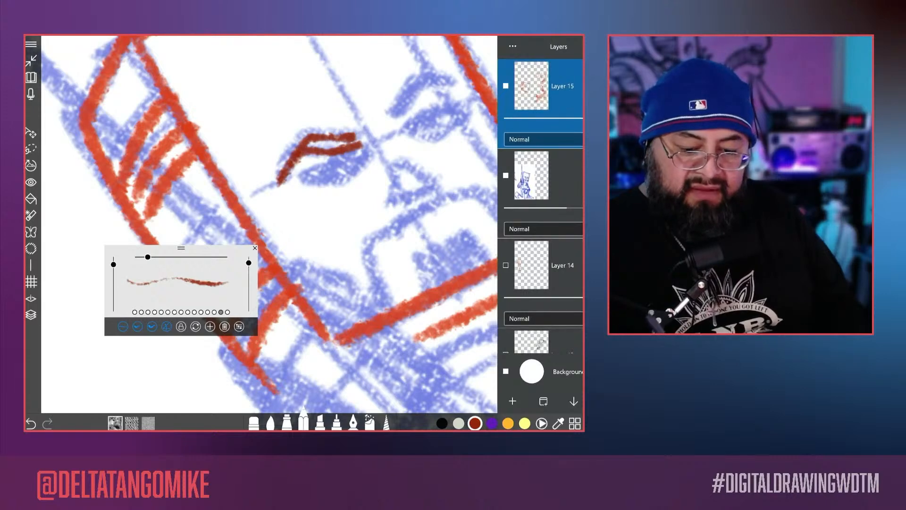
left_click_drag(569, 207, 526, 207)
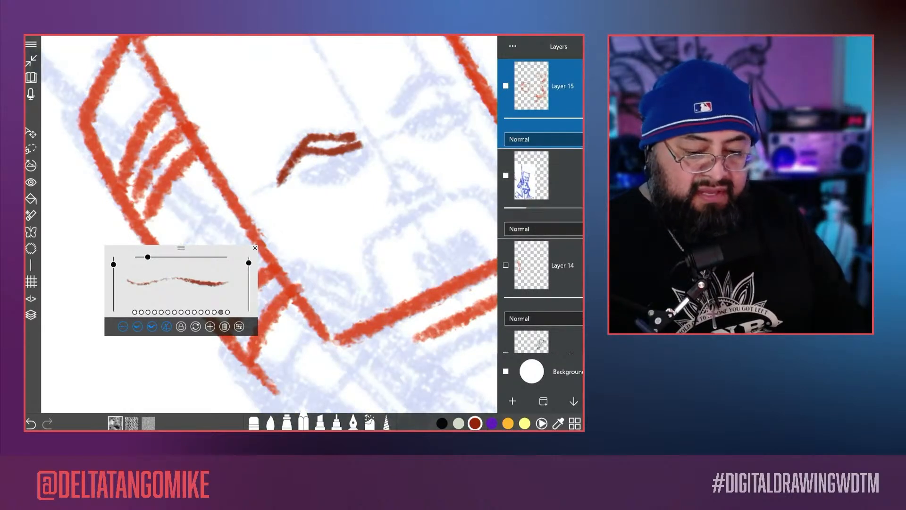
left_click_drag(331, 236, 324, 201)
Step: Draw three long vertical dark red test strokes just outside the head's right edge
scroll(312, 224, "down", 5)
scroll(311, 224, "up", 10)
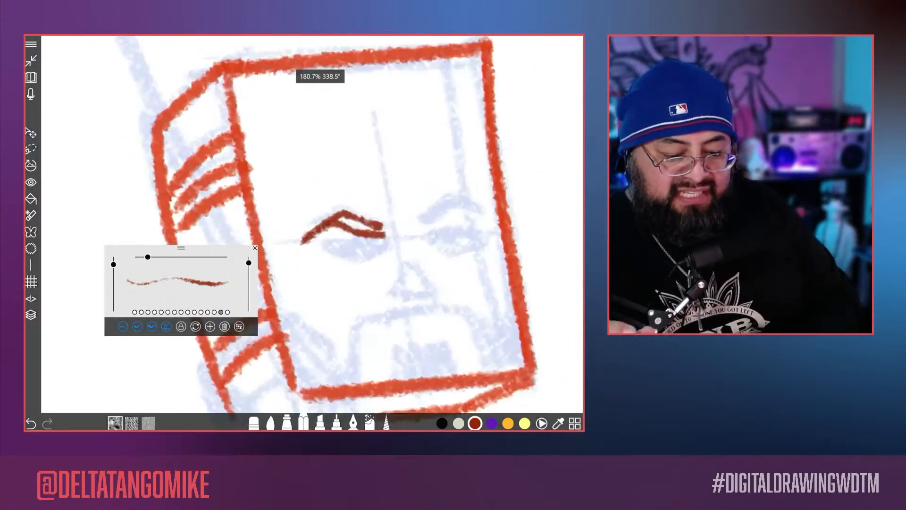
left_click_drag(425, 231, 297, 225)
left_click_drag(458, 81, 468, 305)
left_click_drag(479, 92, 492, 324)
left_click_drag(505, 89, 515, 340)
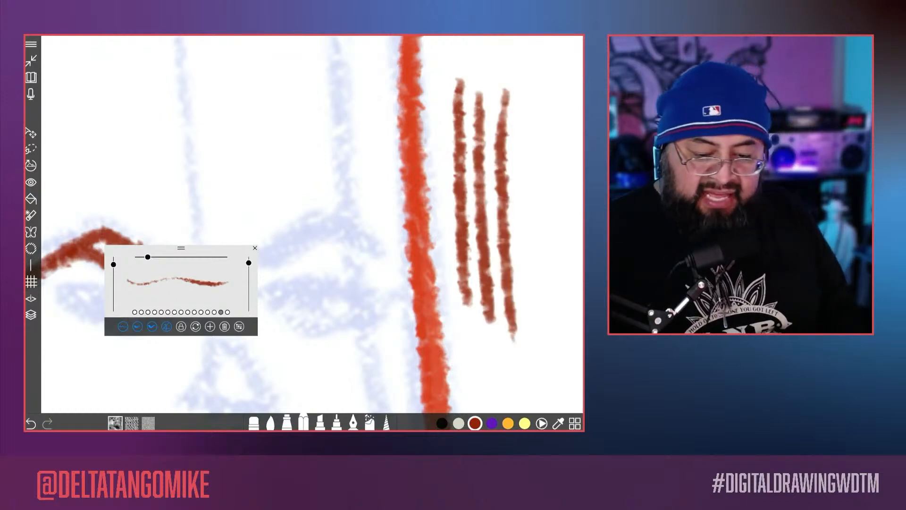
Step: Raise the brush's feather to about 87 and leave the brush settings
left_click(240, 326)
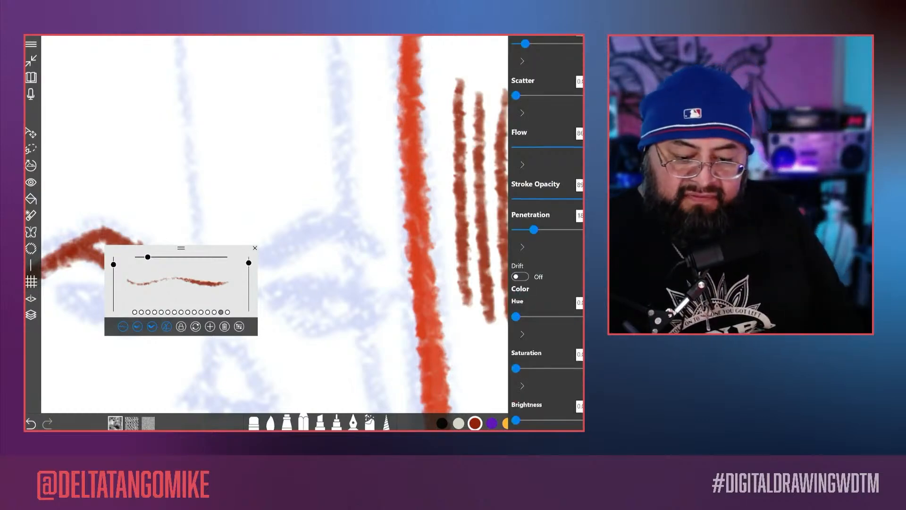
scroll(547, 232, "up", 10)
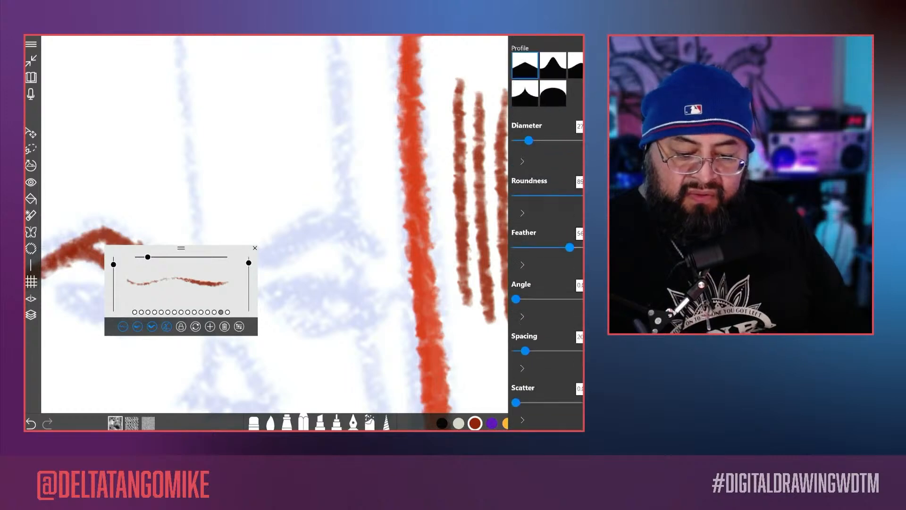
scroll(547, 232, "up", 2)
left_click_drag(570, 339, 581, 340)
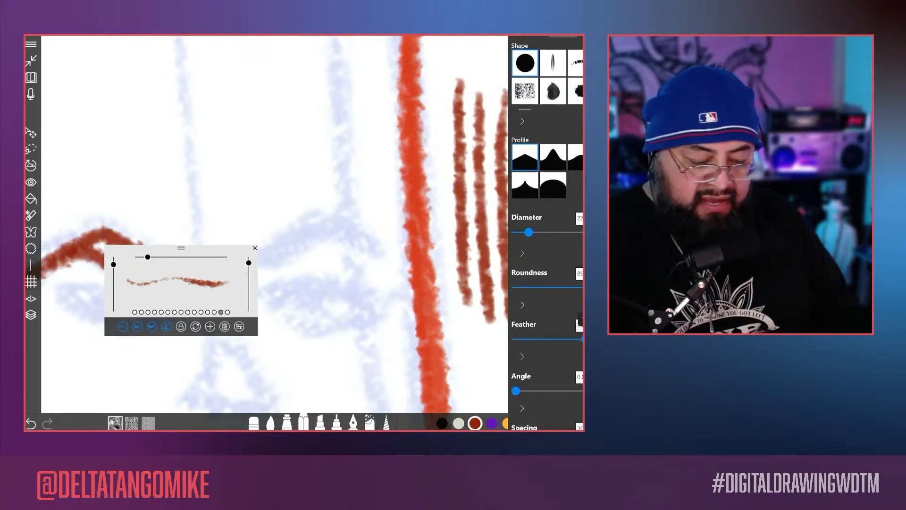
left_click(341, 113)
Step: Draw several vertical test strokes inside the head, over the right eyebrow area, with the more feathered brush
mouse_move(343, 101)
left_mouse_down()
mouse_move(322, 197)
mouse_move(335, 344)
mouse_move(352, 334)
left_mouse_up()
left_click_drag(373, 126, 360, 339)
left_click_drag(309, 104, 305, 345)
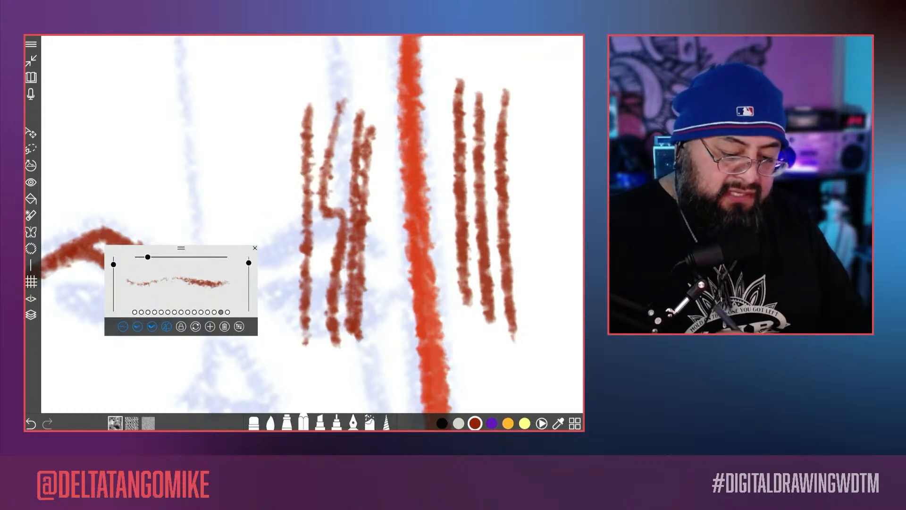
Step: Raise the pencil brush's penetration to about 34 and leave the brush settings
left_click(239, 326)
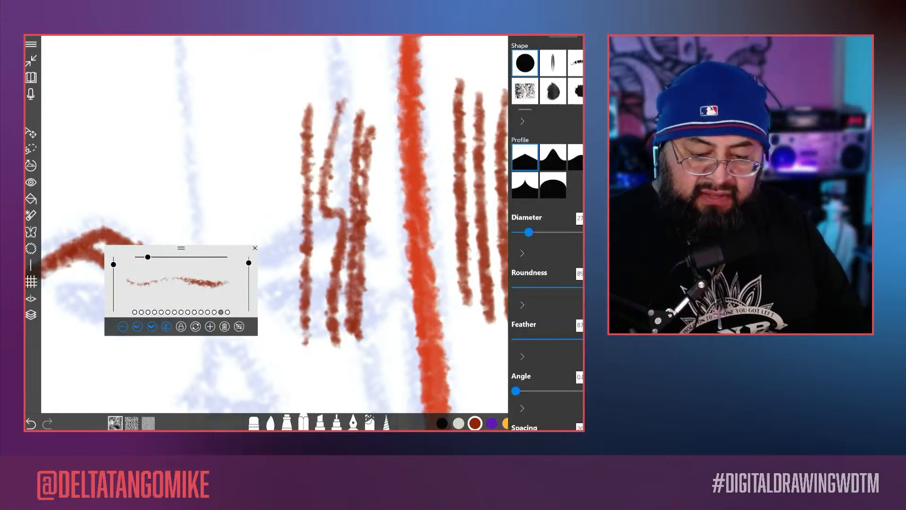
scroll(548, 236, "down", 15)
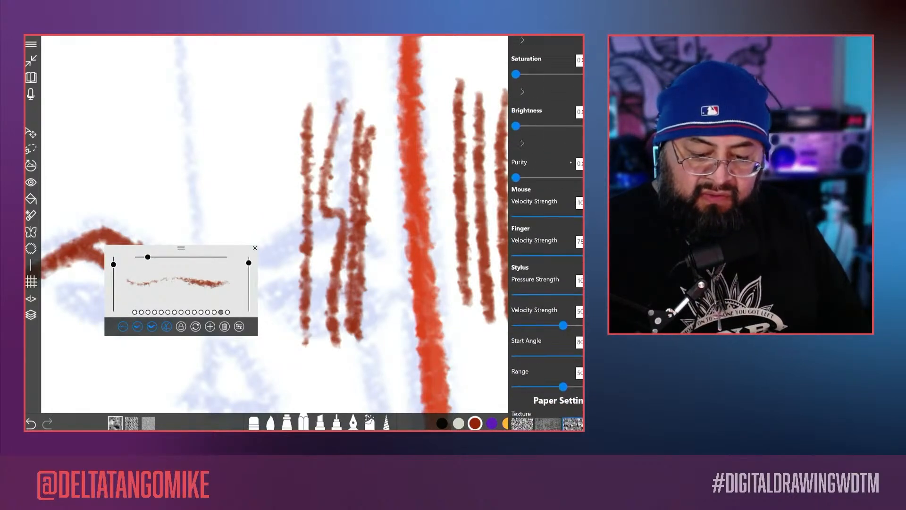
scroll(547, 236, "down", 8)
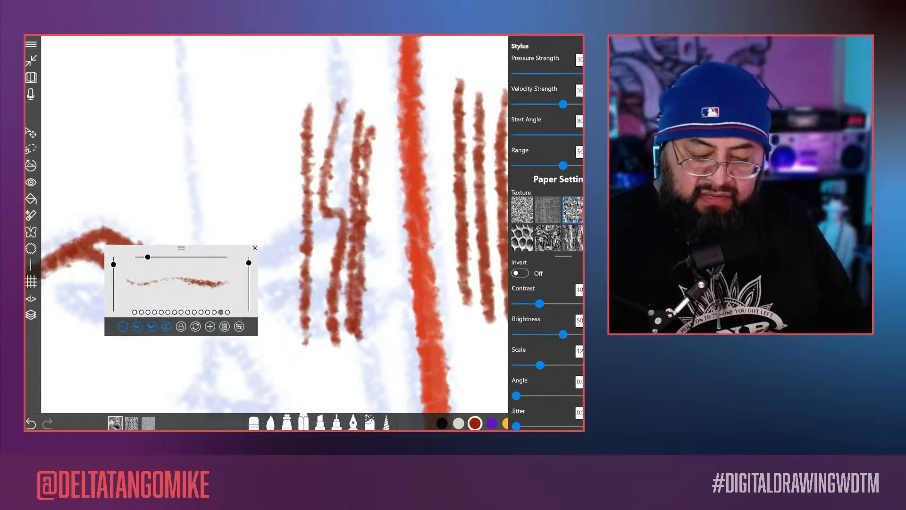
scroll(548, 236, "up", 3)
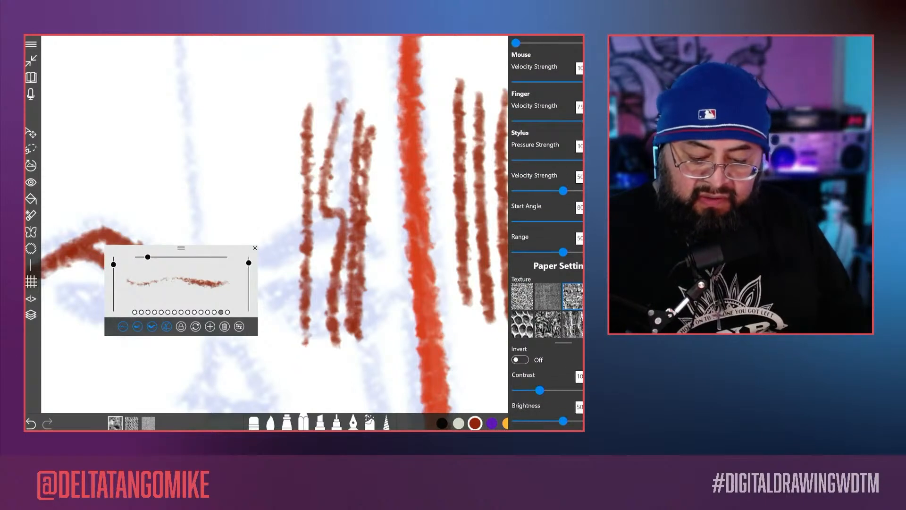
scroll(548, 236, "down", 3)
scroll(548, 236, "up", 5)
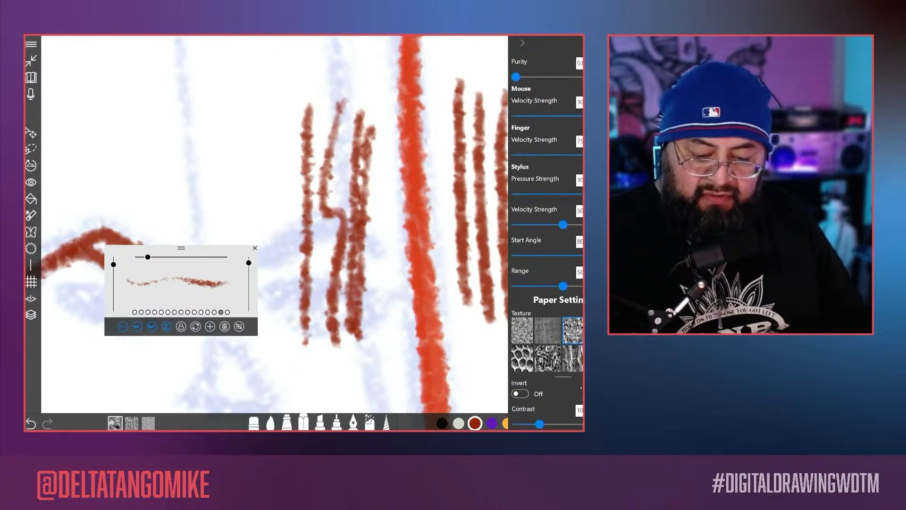
scroll(547, 236, "up", 4)
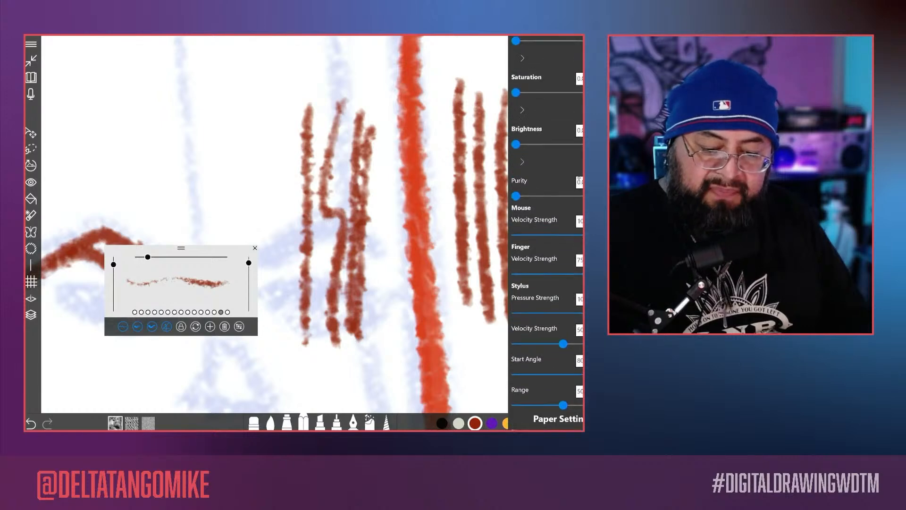
scroll(562, 301, "up", 4)
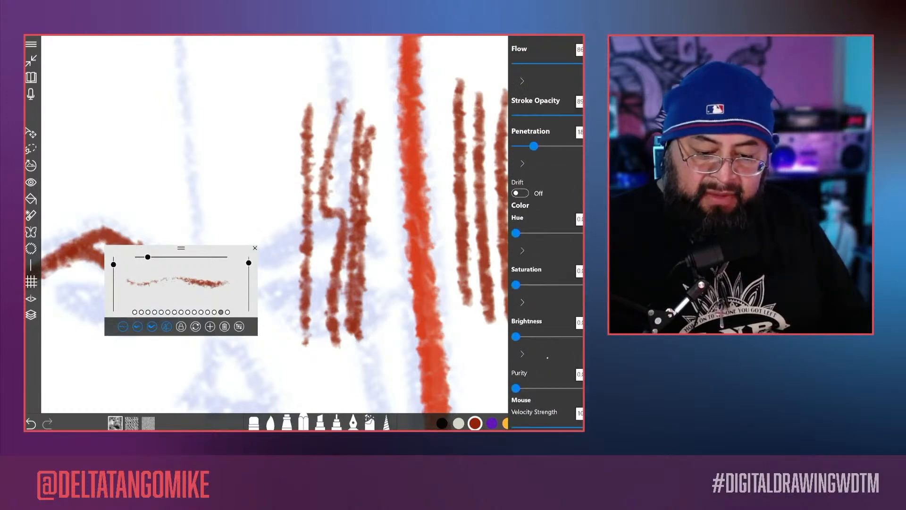
left_click(542, 279)
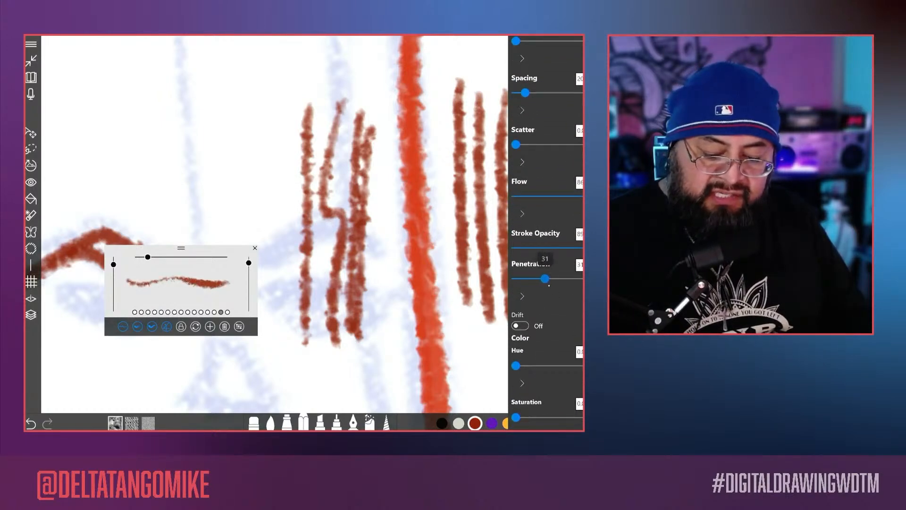
key("Escape")
Step: Draw a set of diagonal dark red test strokes above the right eyebrow, beside the vertical ones
left_click_drag(306, 88, 229, 221)
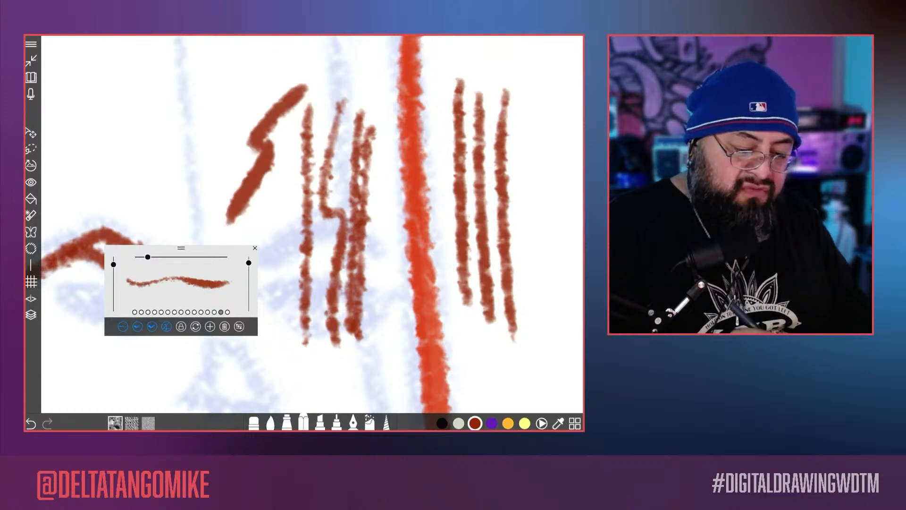
mouse_move(285, 71)
left_mouse_down()
mouse_move(184, 208)
mouse_move(151, 204)
left_mouse_up()
left_click_drag(254, 47, 140, 203)
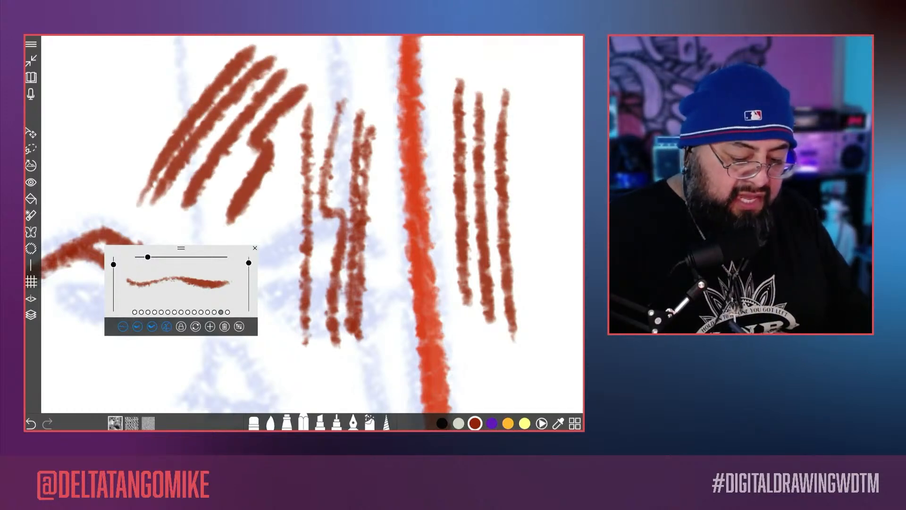
Step: Set the brush's stroke opacity to its maximum after trying a lower opacity
left_click_drag(249, 263, 249, 269)
scroll(312, 224, "down", 3)
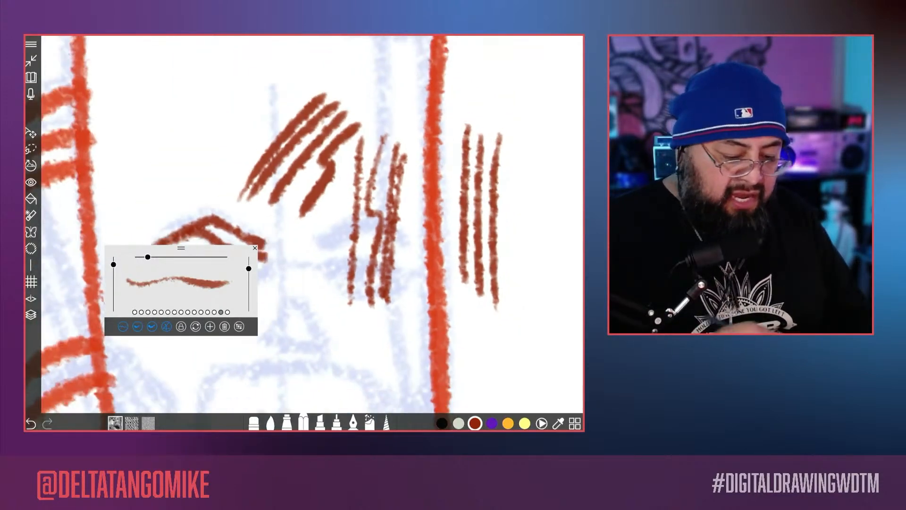
left_click(240, 326)
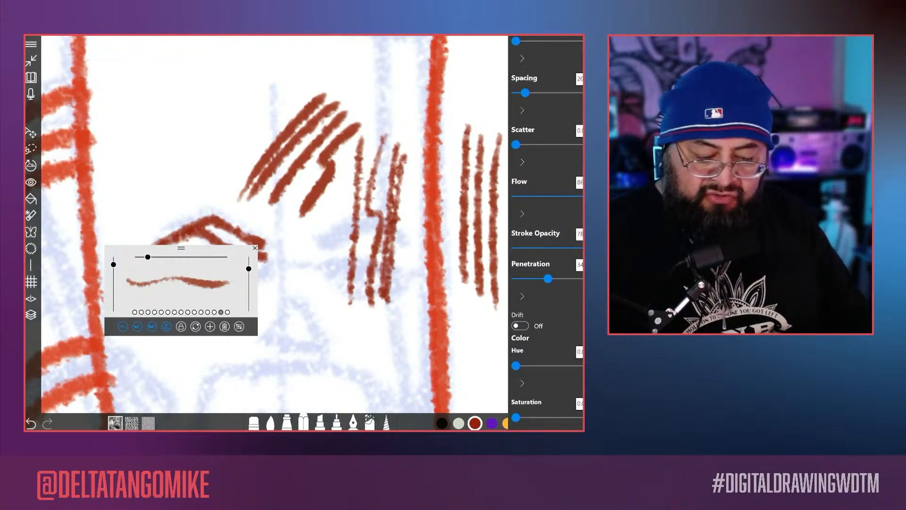
left_click_drag(249, 268, 249, 257)
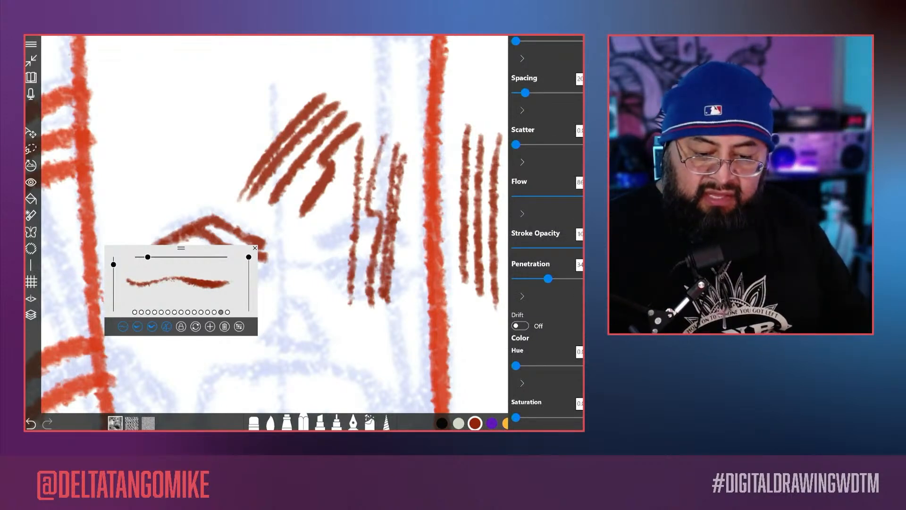
Step: Raise the brush's scatter to about 36 and reduce its spacing to about 13
scroll(547, 232, "up", 5)
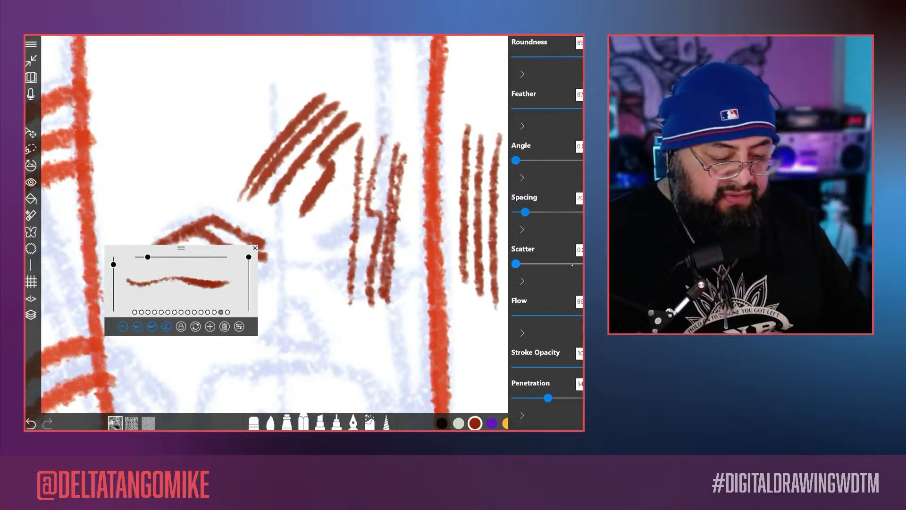
mouse_move(516, 263)
left_mouse_down()
mouse_move(574, 263)
mouse_move(535, 263)
left_mouse_up()
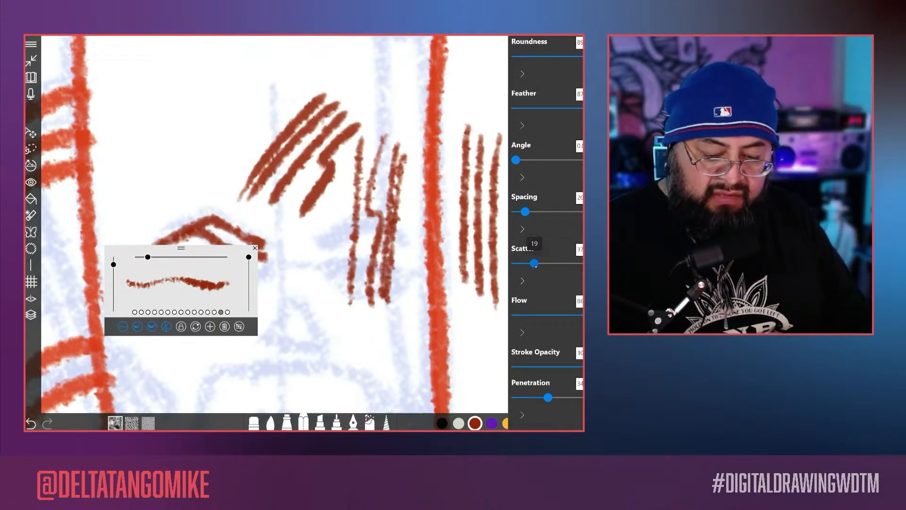
mouse_move(525, 211)
left_mouse_down()
mouse_move(552, 212)
mouse_move(521, 211)
left_mouse_up()
scroll(547, 232, "up", 1)
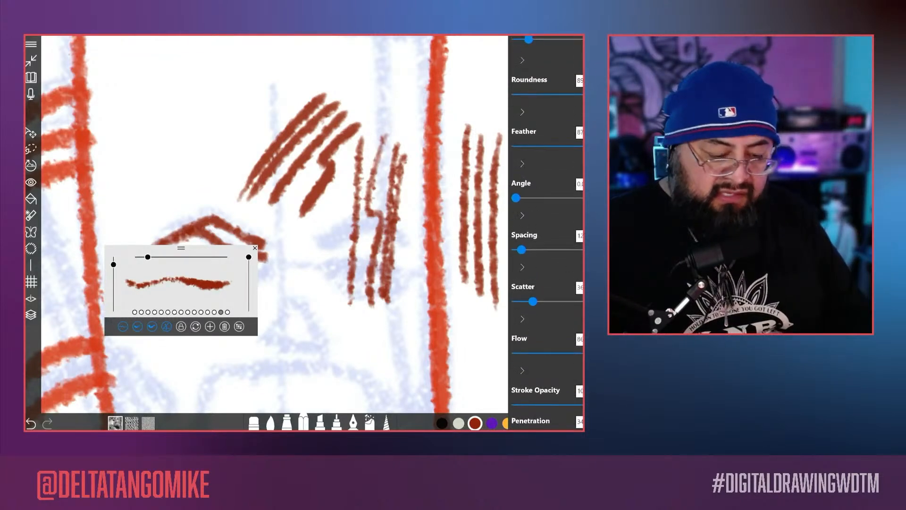
left_click_drag(597, 147, 588, 146)
Step: Lower the stylus pressure strength to about 68 and draw curved and vertical test strokes across and beyond the head's right edge
scroll(546, 236, "down", 15)
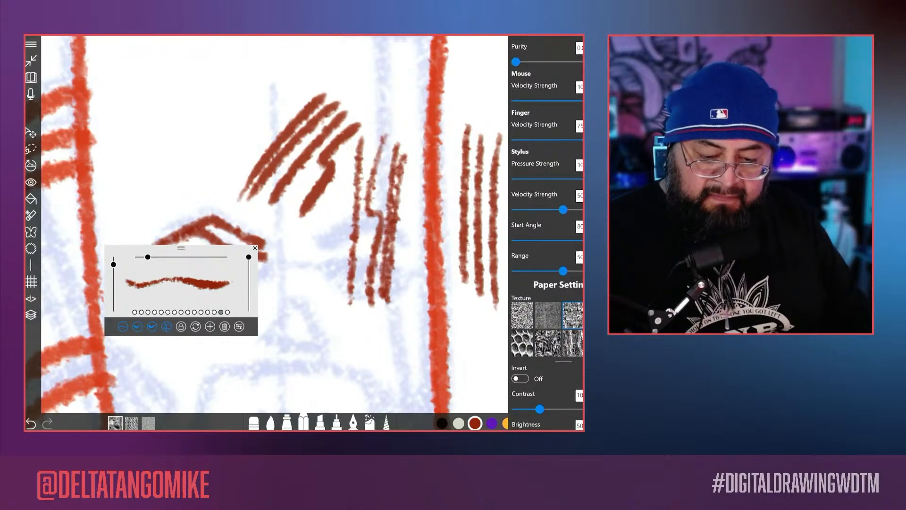
mouse_move(582, 179)
left_mouse_down()
mouse_move(568, 186)
mouse_move(580, 180)
left_mouse_up()
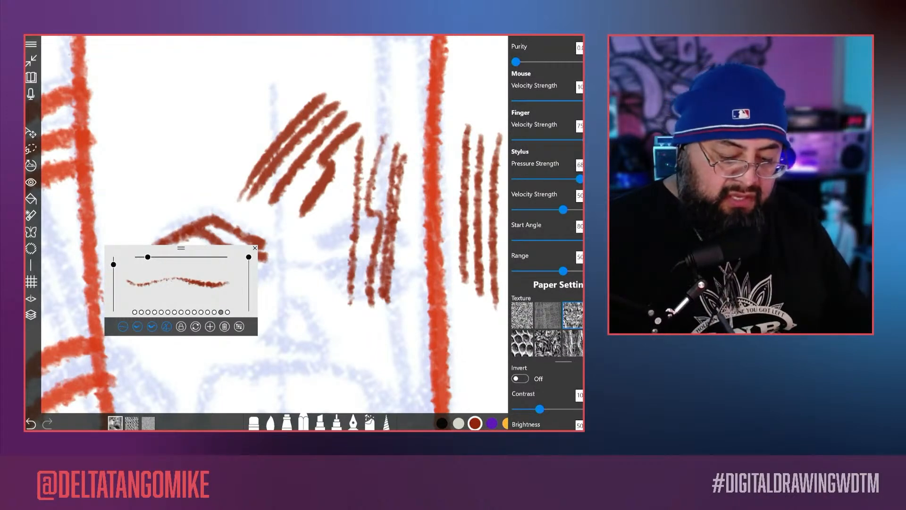
left_click(324, 349)
left_click_drag(323, 369, 311, 228)
mouse_move(346, 357)
left_mouse_down()
mouse_move(328, 277)
mouse_move(461, 304)
mouse_move(486, 363)
left_mouse_up()
mouse_move(525, 331)
left_mouse_down()
mouse_move(539, 212)
mouse_move(546, 349)
left_mouse_up()
left_click_drag(558, 287, 553, 238)
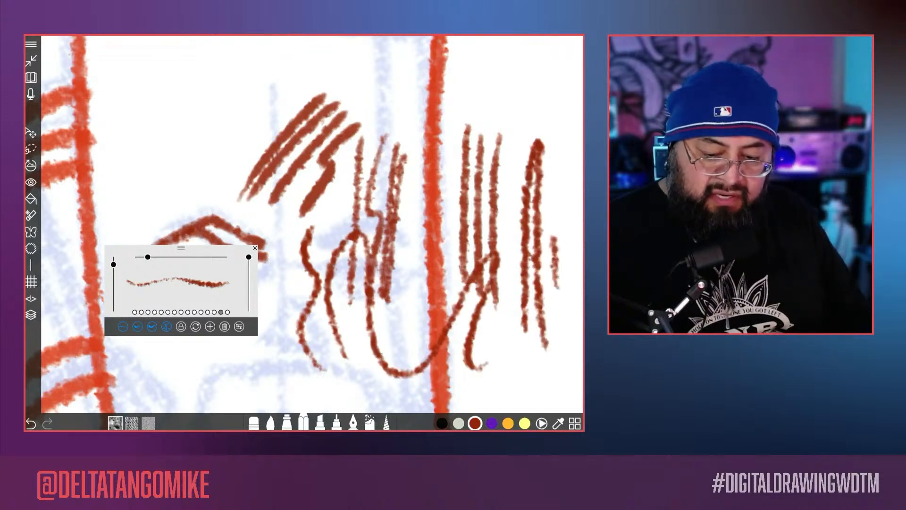
left_click_drag(559, 98, 561, 348)
Step: Set the stylus pressure strength to about 76 and leave the brush settings
left_click(240, 327)
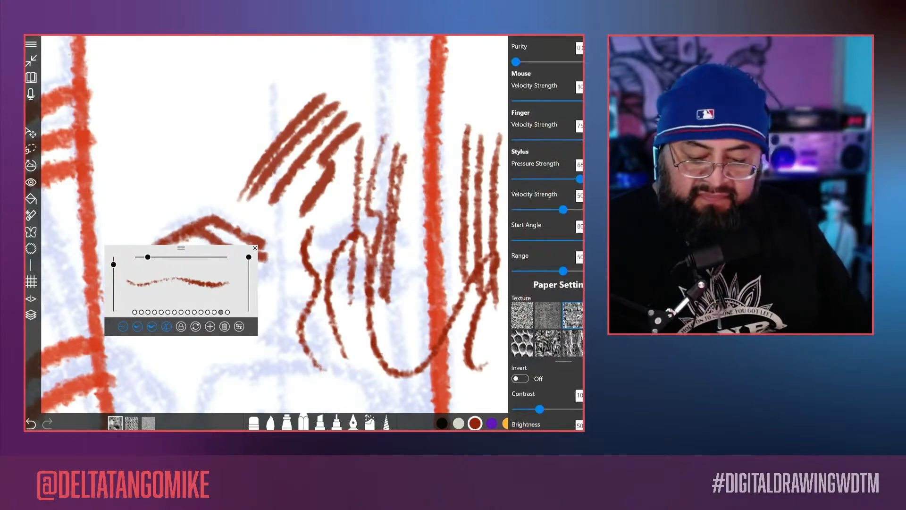
left_click_drag(580, 178, 583, 179)
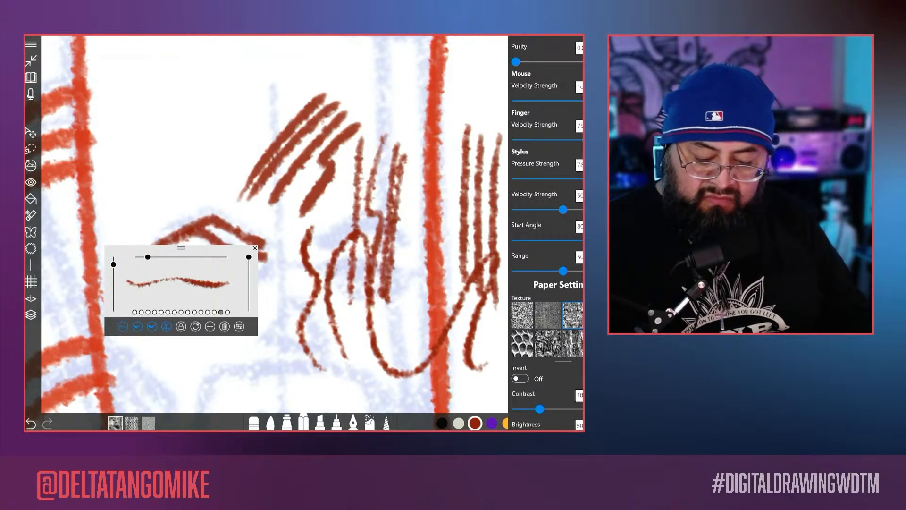
scroll(547, 236, "down", 5)
left_click(490, 363)
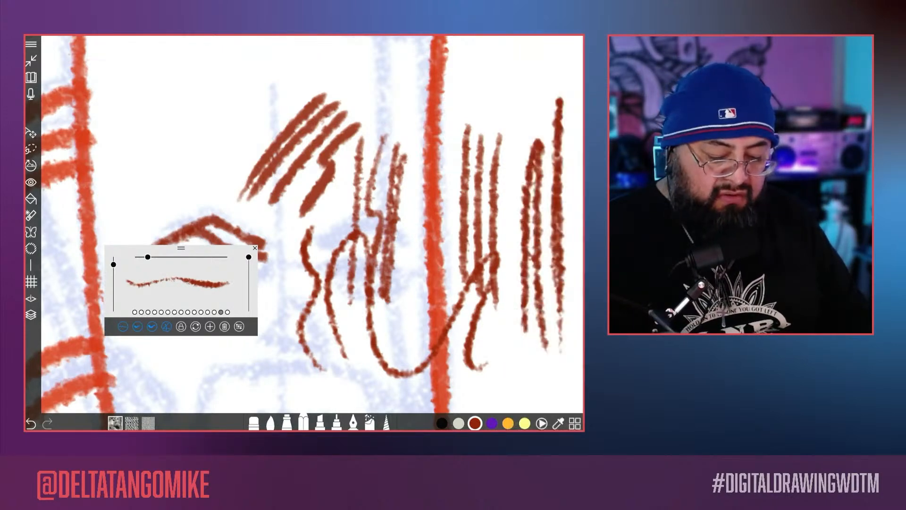
Step: Delete the layer holding the red test strokes, add an empty layer above the blue sketch, and dismiss the brush palette
scroll(387, 189, "down", 10)
scroll(387, 189, "down", 2)
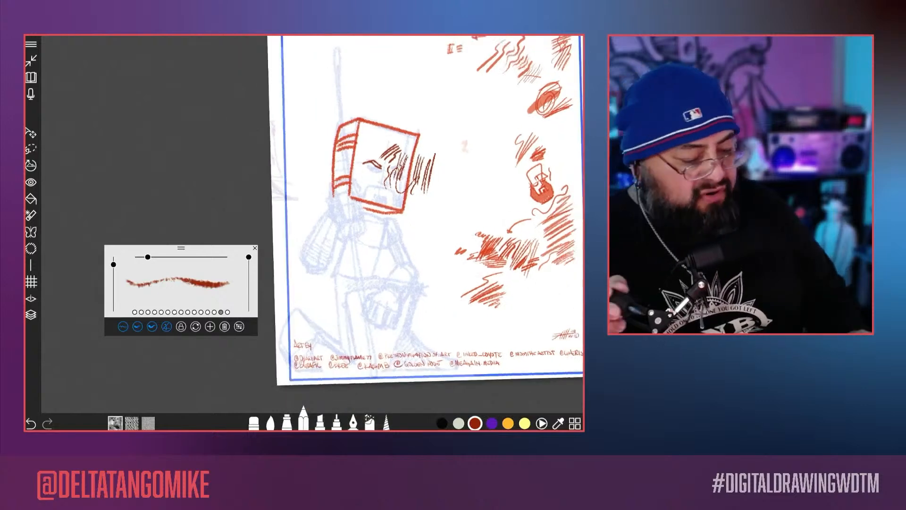
left_click(31, 314)
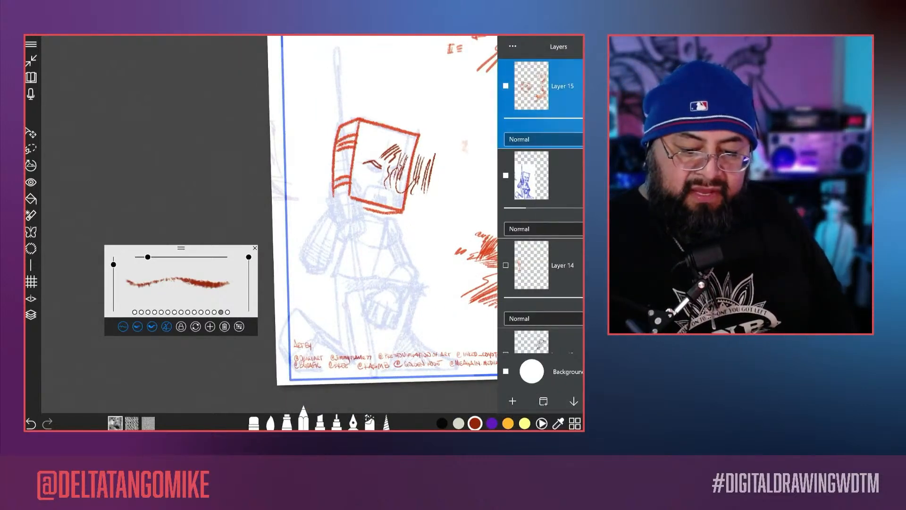
key("Delete")
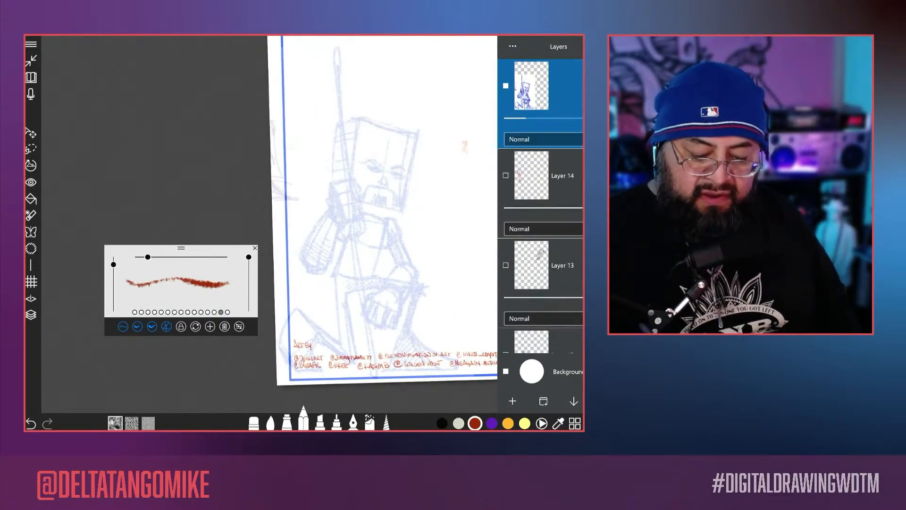
left_click(512, 401)
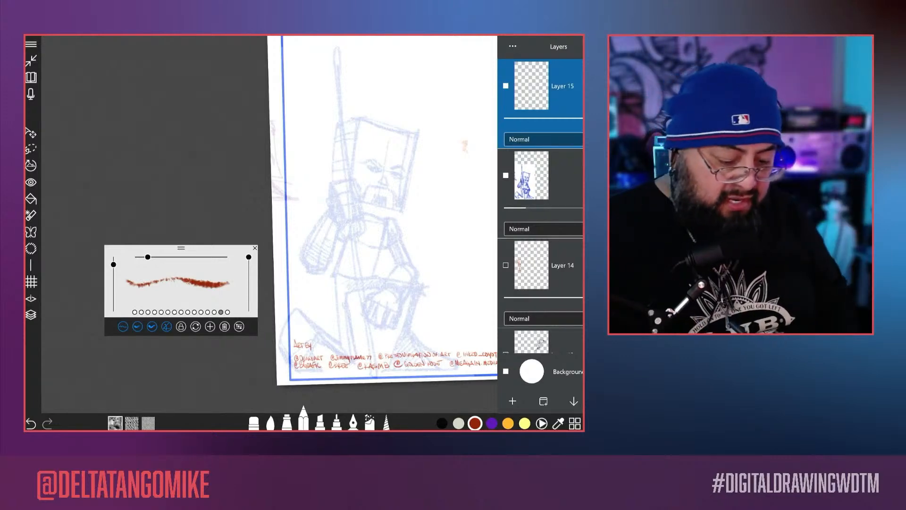
left_click(30, 315)
left_click(255, 248)
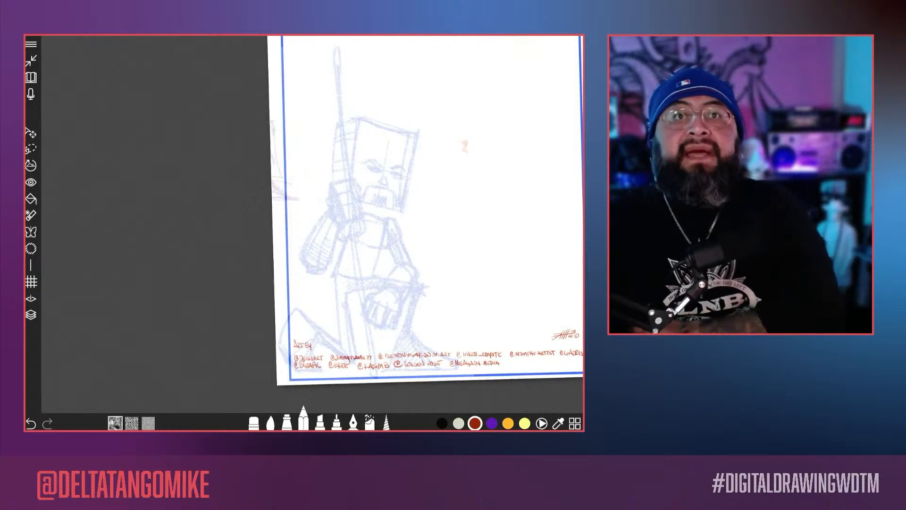
Step: Trace the character's head in dark red along its right edge and across the top to the left corner
scroll(311, 225, "up", 5)
scroll(312, 224, "down", 2)
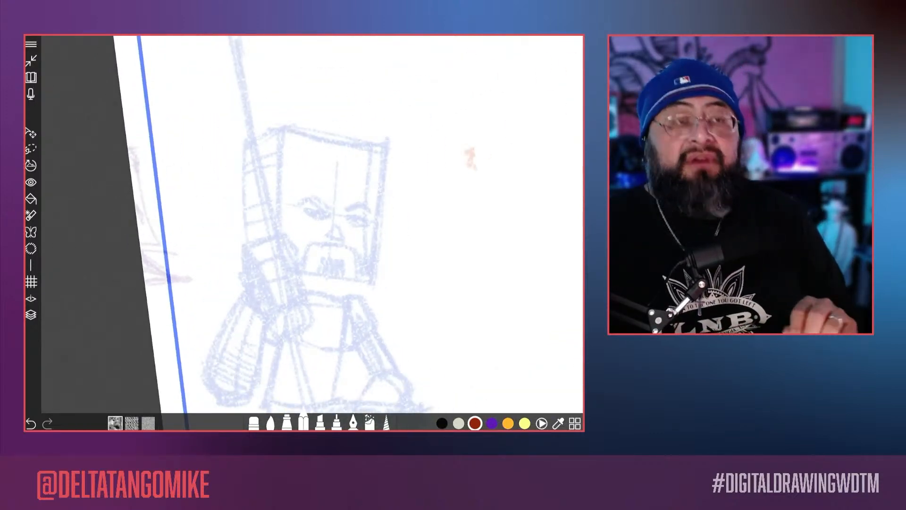
scroll(311, 224, "up", 5)
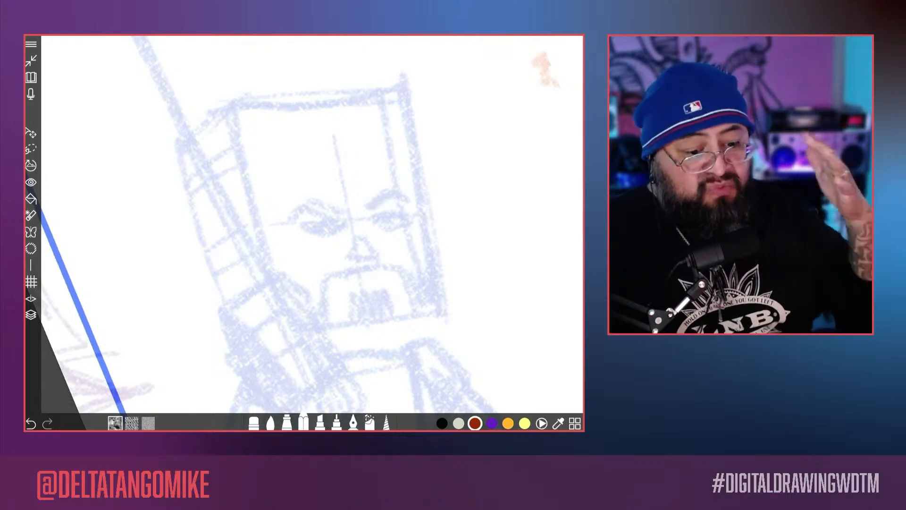
left_click_drag(405, 85, 441, 304)
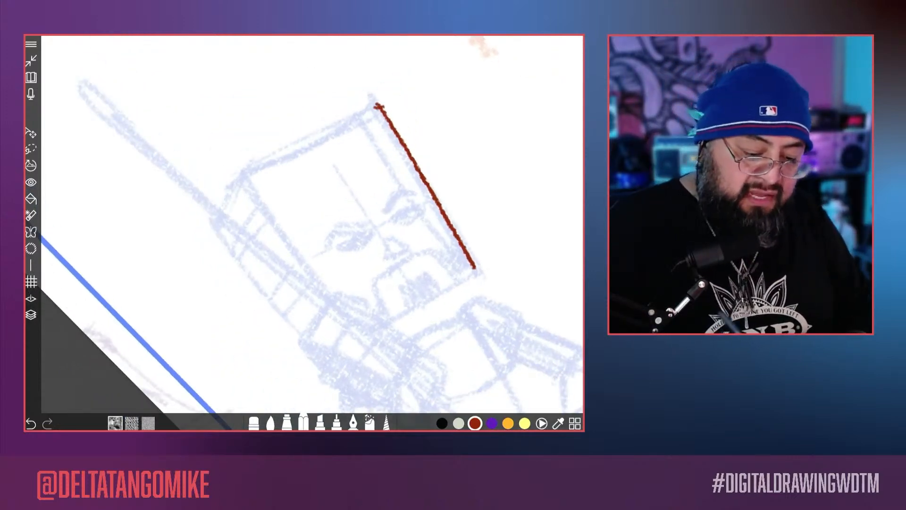
mouse_move(379, 106)
left_mouse_down()
mouse_move(269, 143)
mouse_move(239, 165)
mouse_move(212, 222)
left_mouse_up()
Step: Show Layer 14 with the earlier red figure and compare its line texture closely with the new head outline
scroll(313, 224, "down", 5)
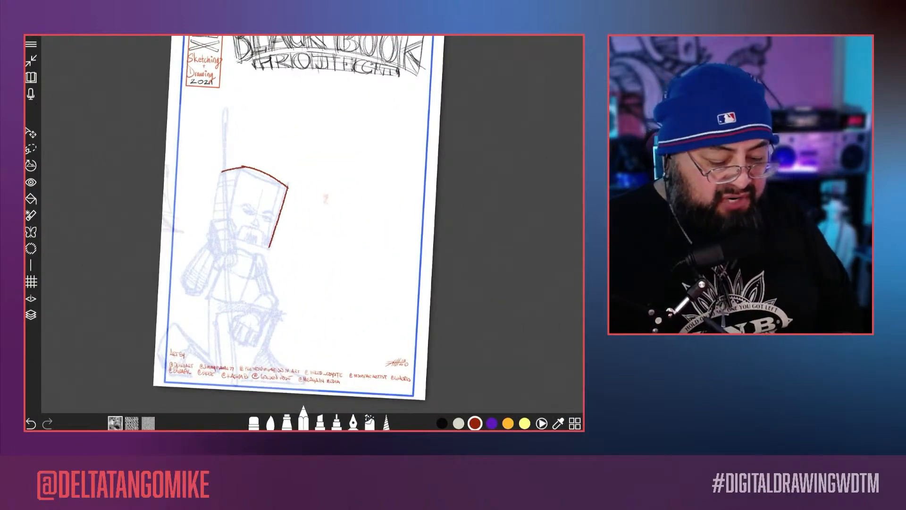
left_click(31, 315)
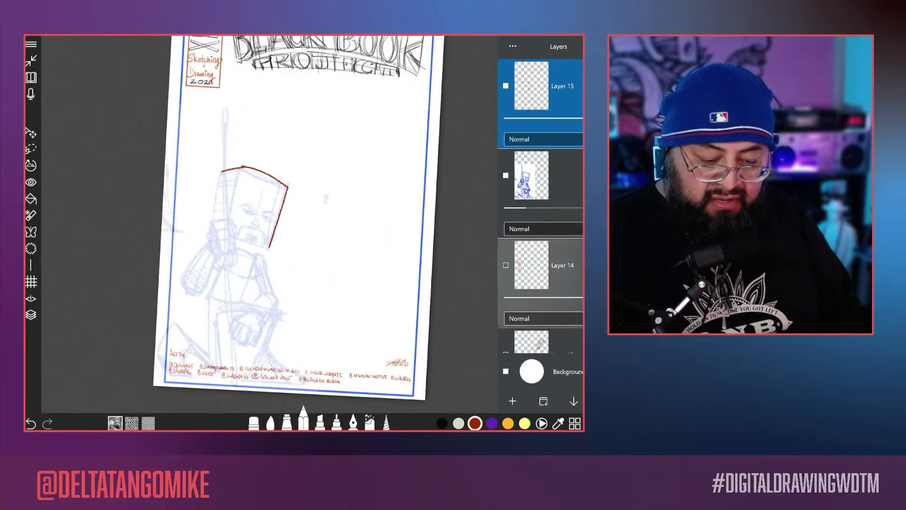
left_click(506, 265)
scroll(221, 289, "up", 10)
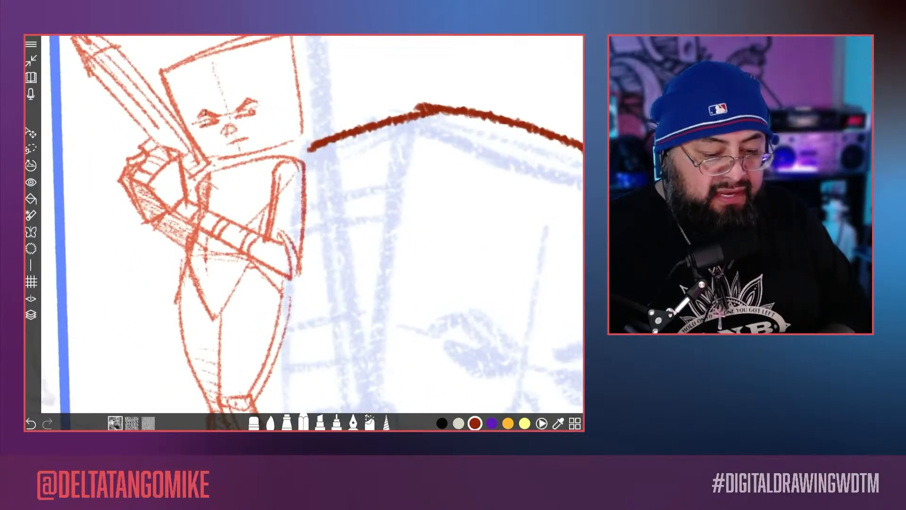
scroll(313, 224, "up", 10)
scroll(305, 224, "down", 5)
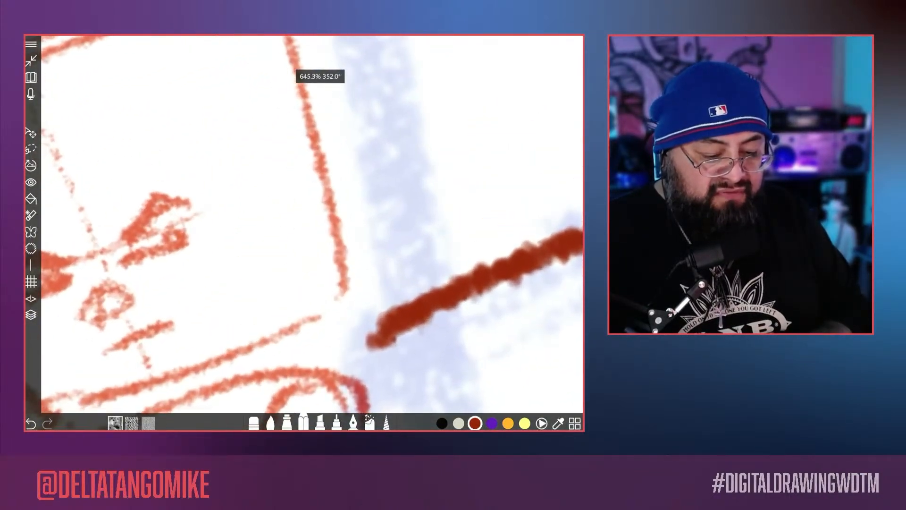
scroll(305, 225, "down", 8)
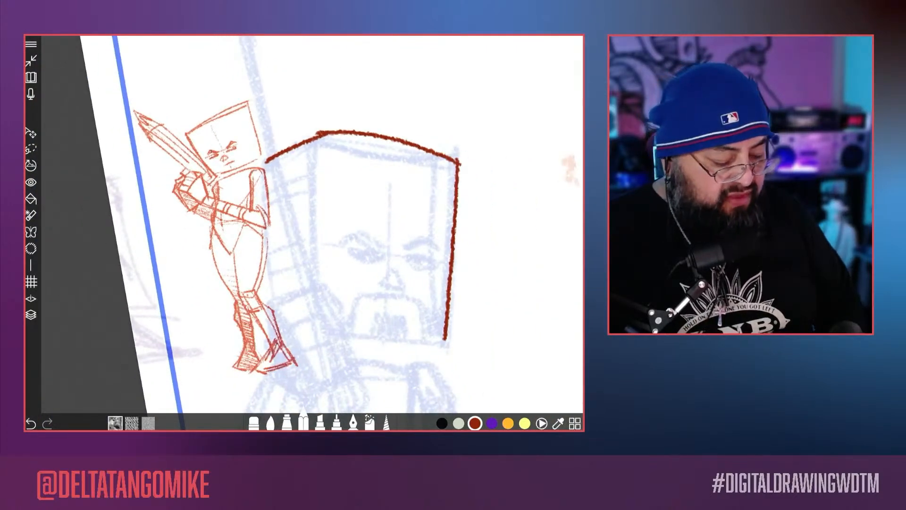
Step: Undo showing Layer 14 and the last head stroke, then check the layer list
key("ctrl+z")
key("ctrl+z")
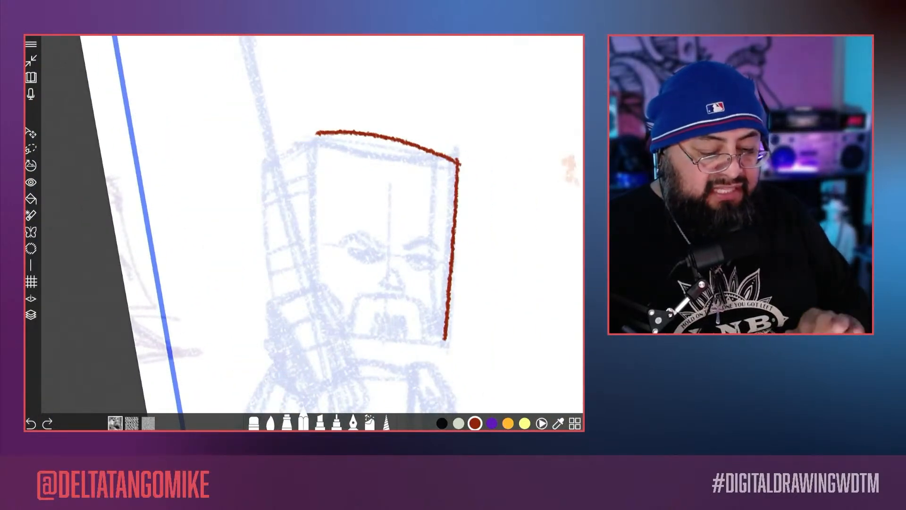
key("l")
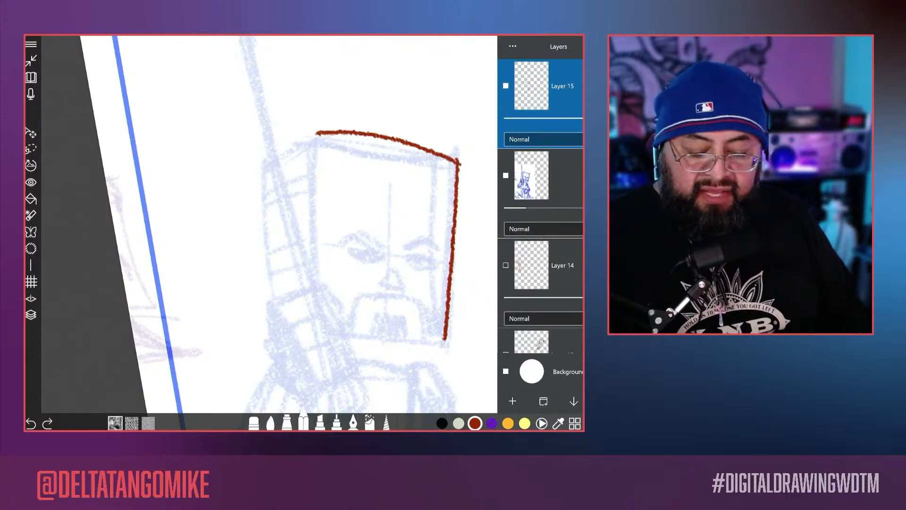
key("l")
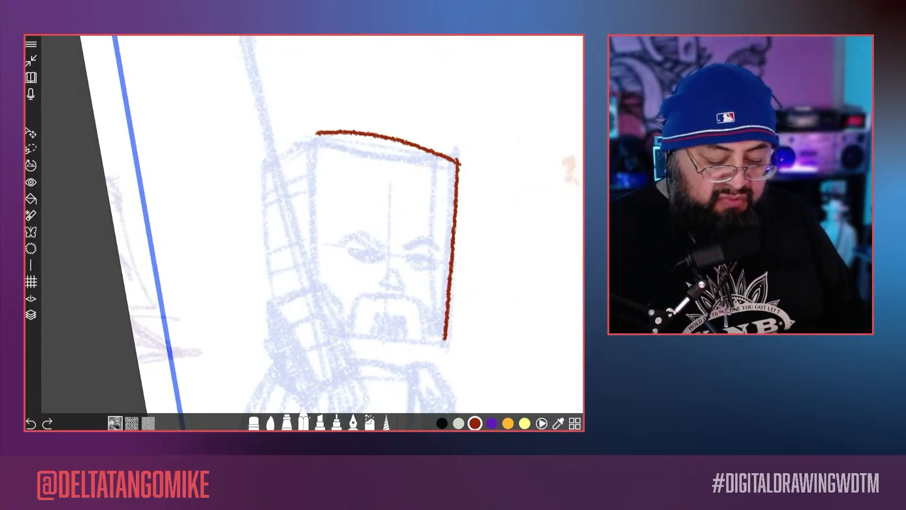
Step: Increase the paper texture scale in the pencil brush's settings and close the brush options
left_click(304, 421)
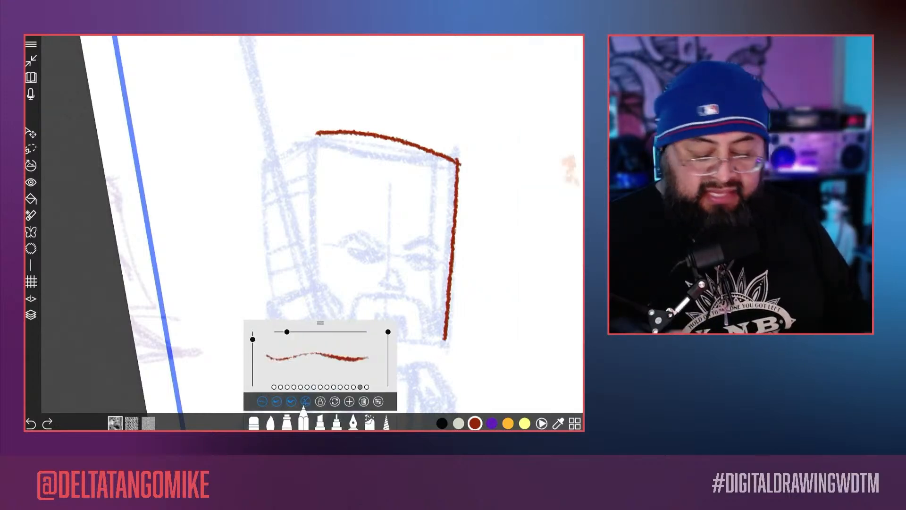
left_click(378, 401)
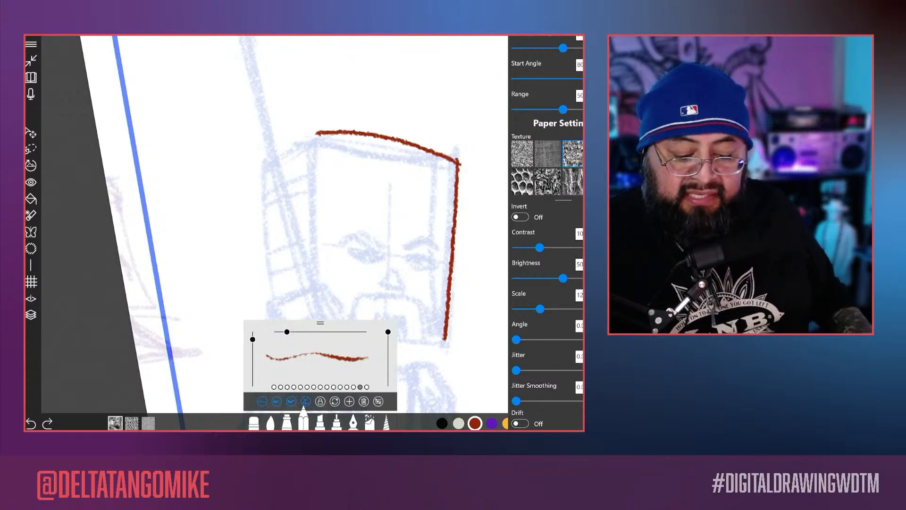
scroll(547, 232, "up", 1)
left_click_drag(541, 310, 561, 310)
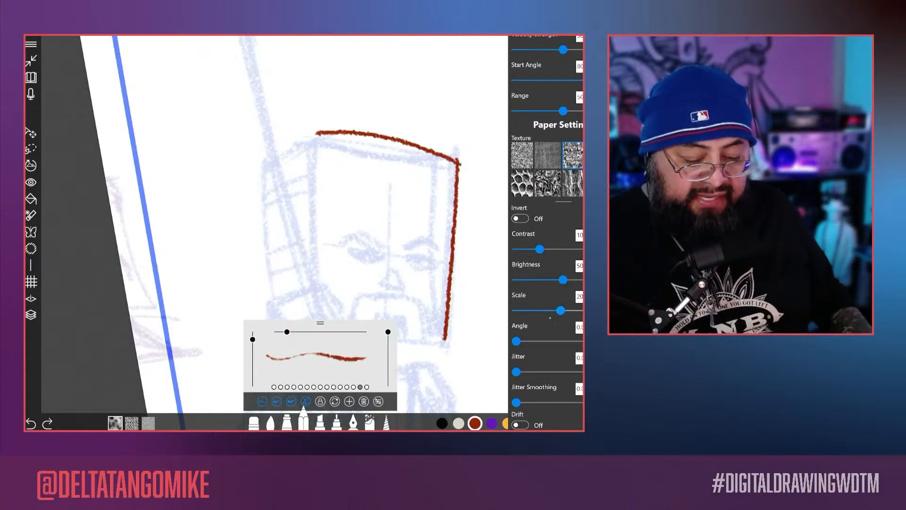
left_click(378, 227)
Step: Trace the rest of the book-shaped head in dark red: the front left edge, the spine with its paired bands, and the bottom edges
mouse_move(394, 278)
left_mouse_down()
mouse_move(389, 263)
mouse_move(443, 255)
left_mouse_up()
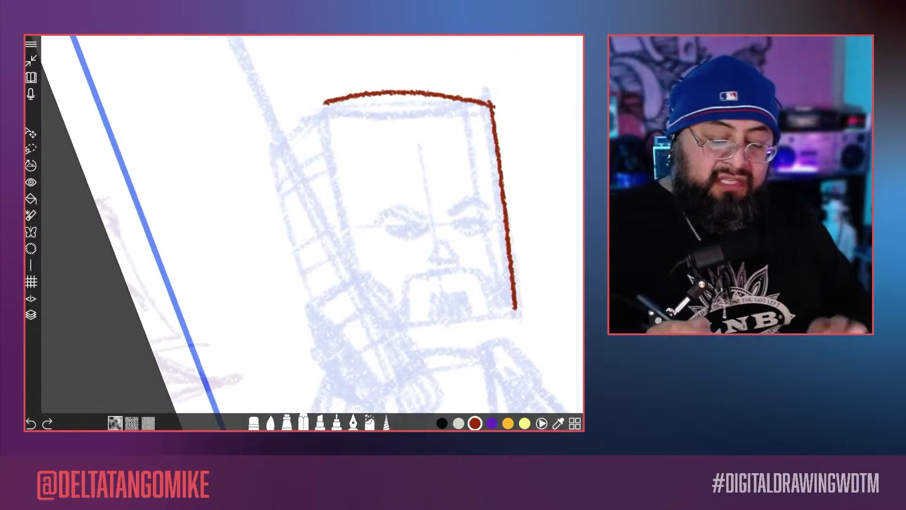
left_click_drag(325, 113, 374, 318)
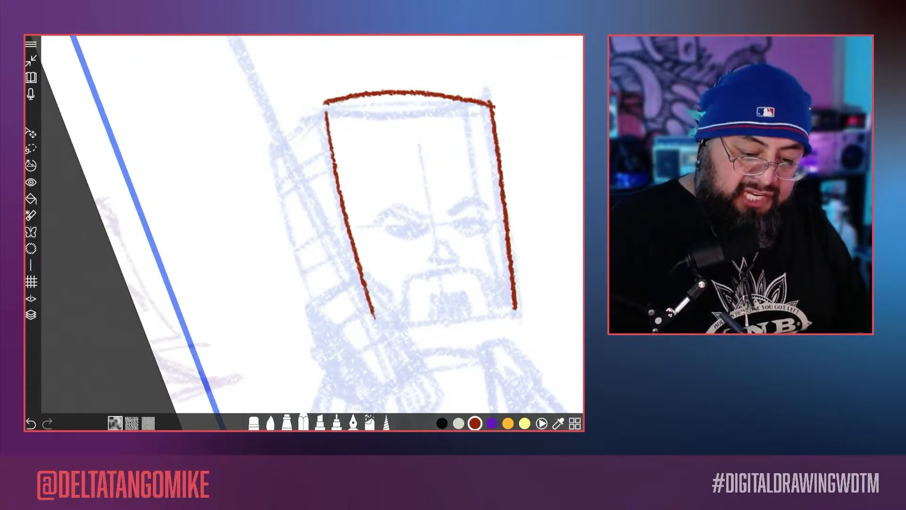
mouse_move(321, 103)
left_mouse_down()
mouse_move(271, 144)
mouse_move(330, 350)
mouse_move(343, 344)
mouse_move(354, 295)
mouse_move(326, 323)
mouse_move(366, 275)
left_mouse_up()
mouse_move(300, 245)
left_mouse_down()
mouse_move(344, 214)
mouse_move(340, 200)
left_mouse_up()
mouse_move(281, 185)
left_mouse_down()
mouse_move(332, 152)
mouse_move(331, 139)
left_mouse_up()
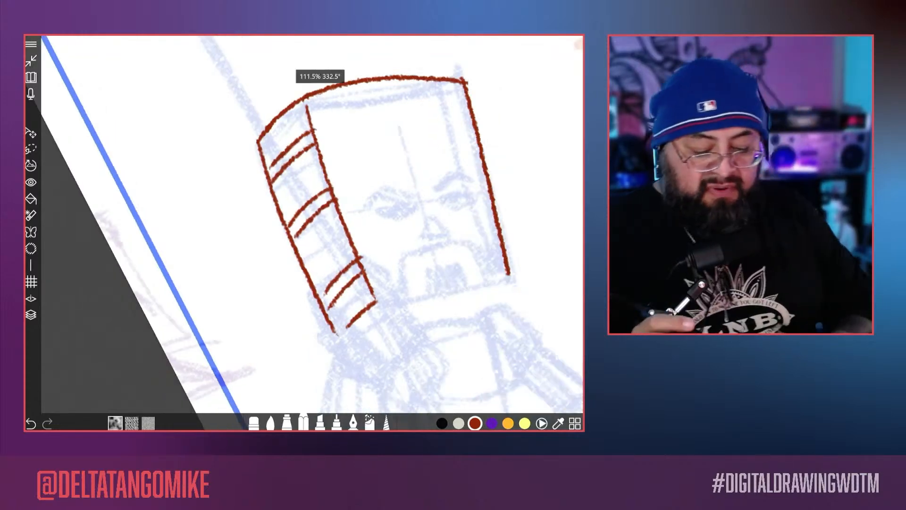
left_click_drag(326, 260, 441, 158)
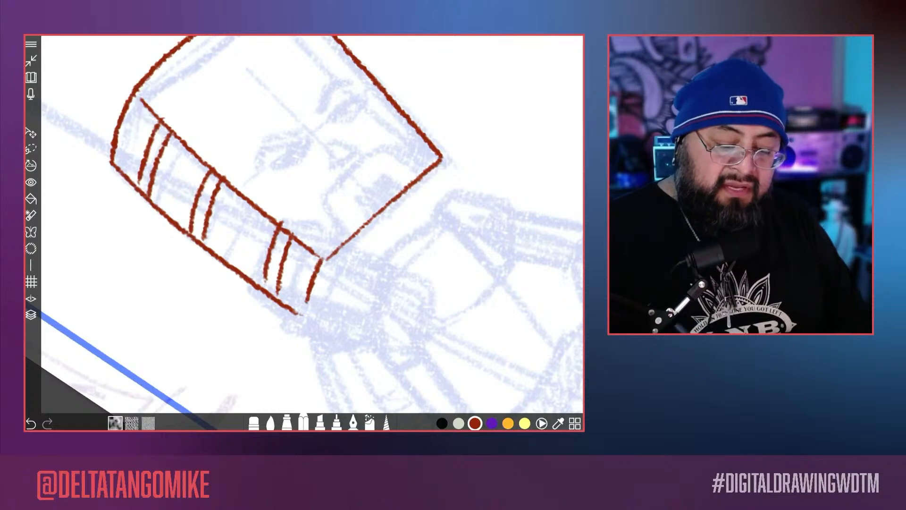
left_click_drag(424, 202, 317, 308)
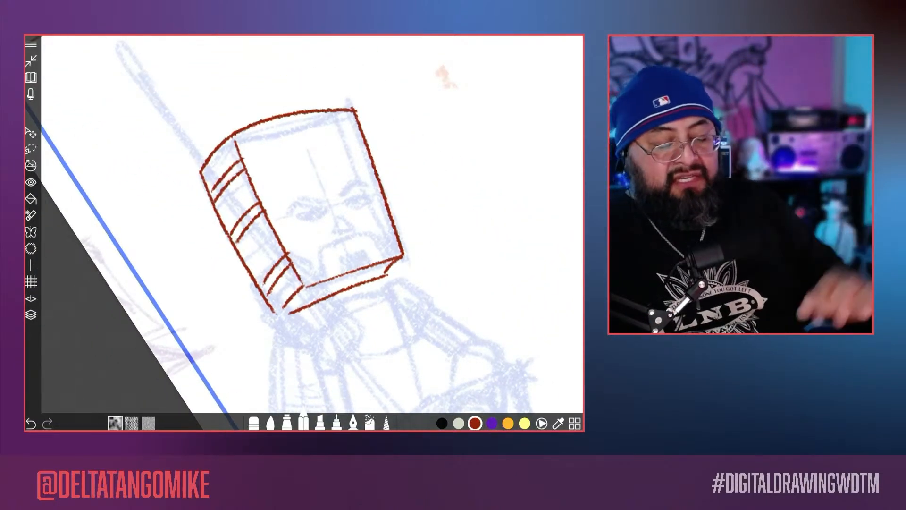
Step: Draw both angry eyebrows over the blue sketch, fill them in, and outline the eye under the right brow
scroll(257, 249, "up", 4)
scroll(312, 227, "up", 3)
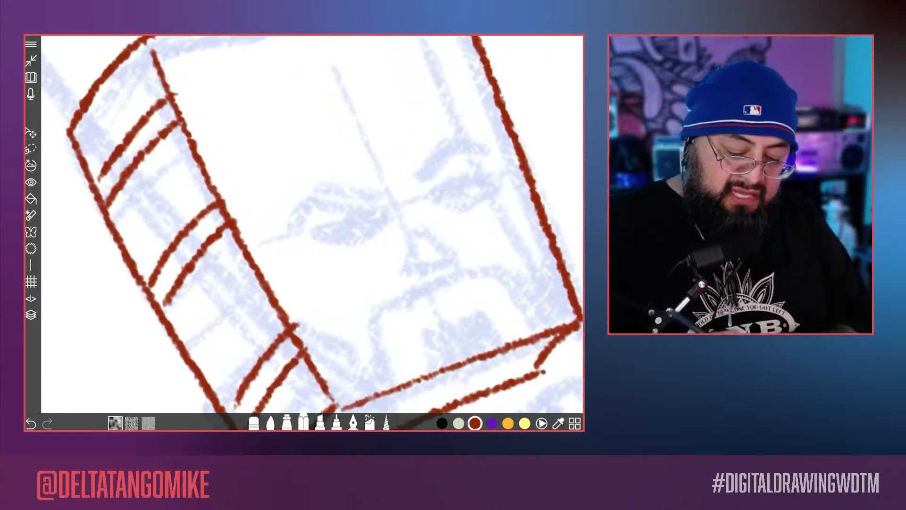
mouse_move(297, 249)
left_mouse_down()
mouse_move(311, 232)
mouse_move(382, 227)
left_mouse_up()
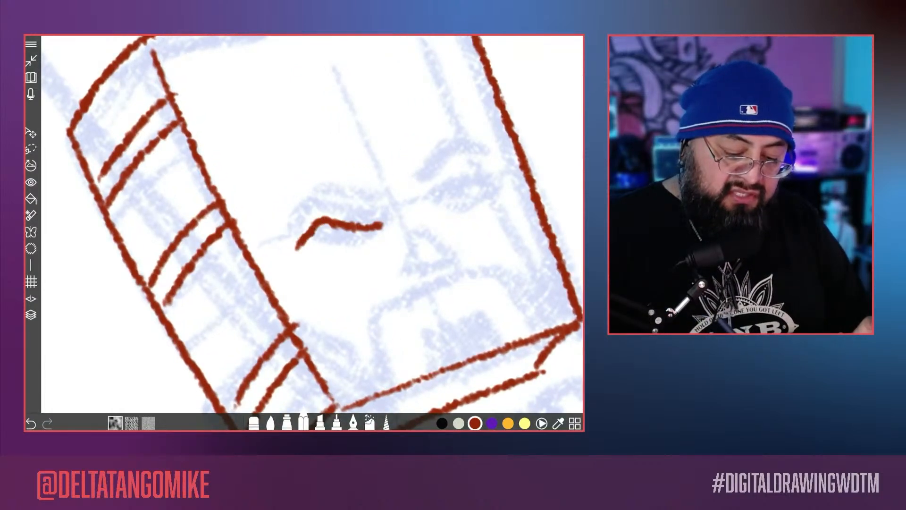
mouse_move(318, 221)
left_mouse_down()
mouse_move(392, 206)
mouse_move(330, 216)
left_mouse_up()
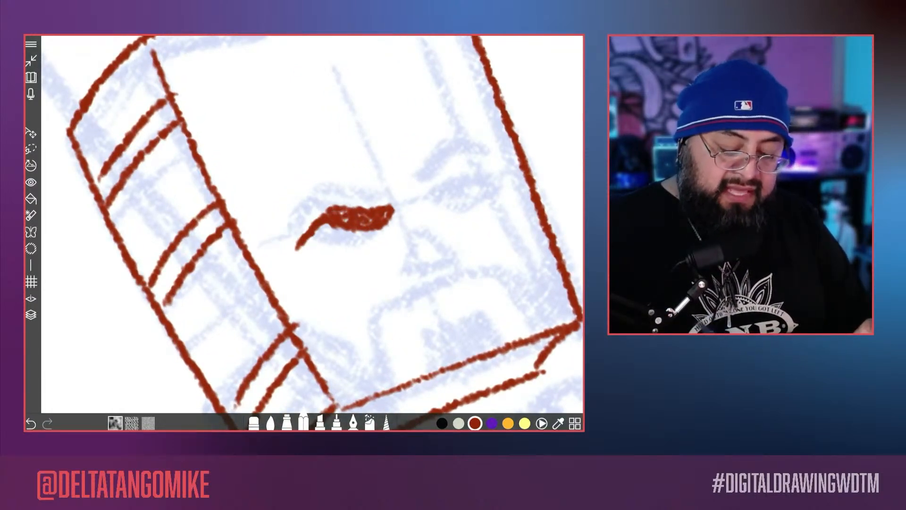
left_click_drag(501, 172, 433, 200)
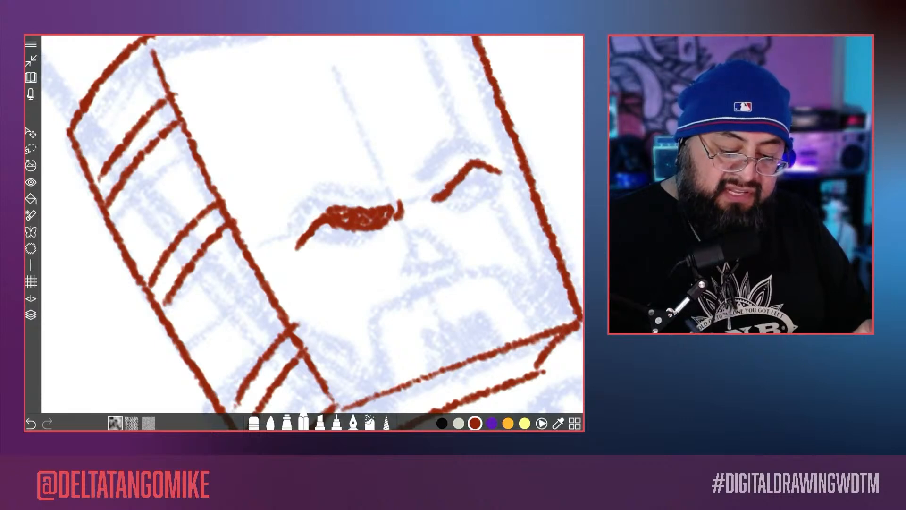
left_click_drag(499, 173, 431, 189)
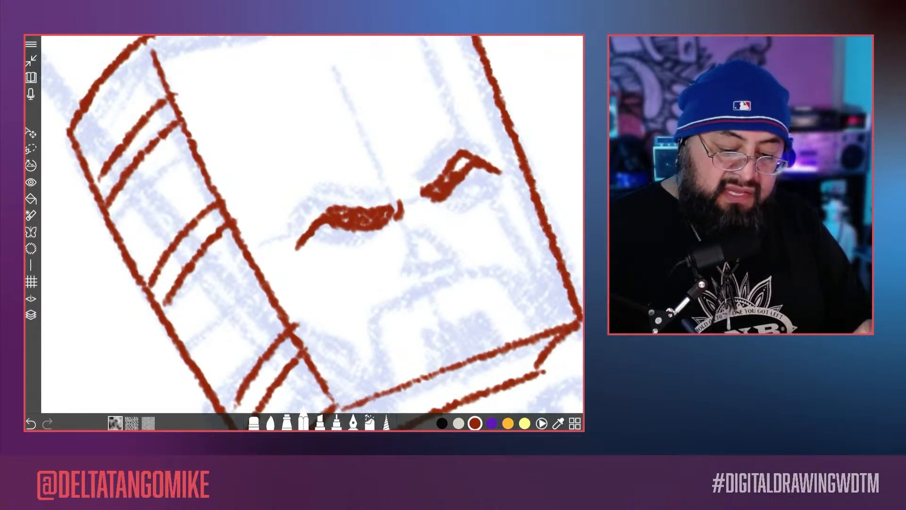
left_click_drag(432, 205, 500, 178)
mouse_move(456, 216)
left_mouse_down()
mouse_move(486, 203)
mouse_move(503, 187)
left_mouse_up()
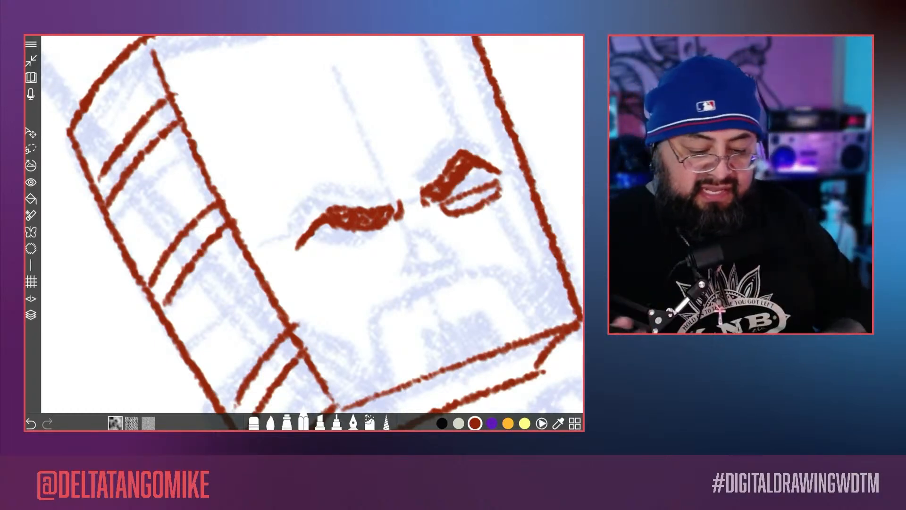
Step: Outline the eye under the left brow, undo its lower line, and redraw that line
scroll(373, 235, "up", 3)
mouse_move(396, 210)
left_mouse_down()
mouse_move(319, 279)
mouse_move(404, 229)
left_mouse_up()
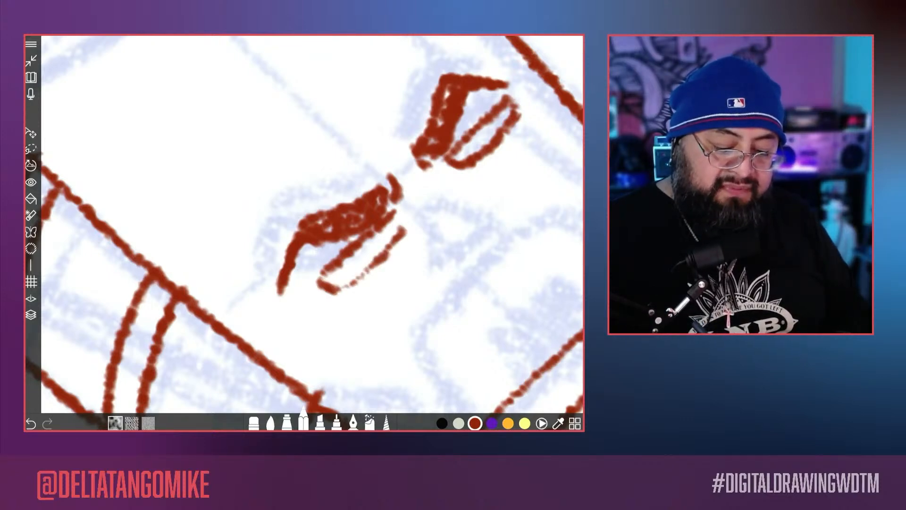
scroll(313, 224, "down", 8)
mouse_move(301, 306)
left_mouse_down()
mouse_move(341, 279)
mouse_move(371, 319)
left_mouse_up()
scroll(313, 224, "up", 5)
key("ctrl+z")
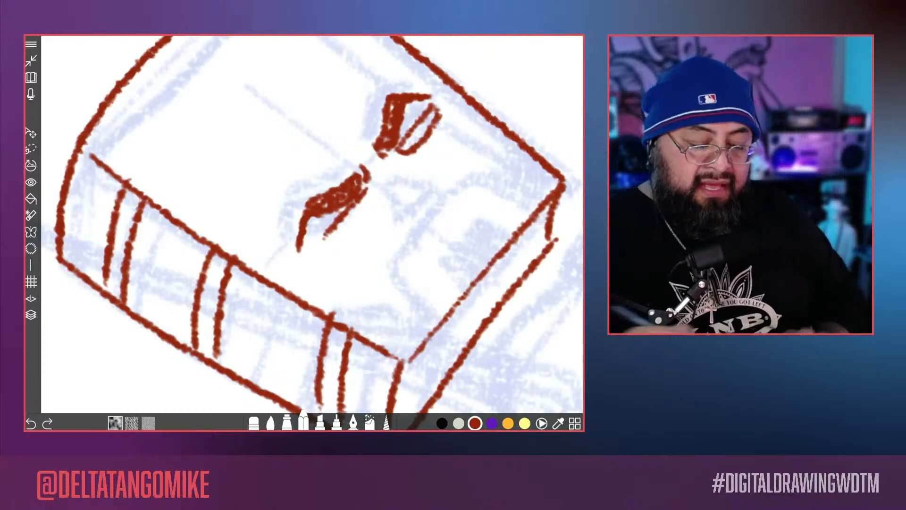
left_click_drag(325, 238, 367, 212)
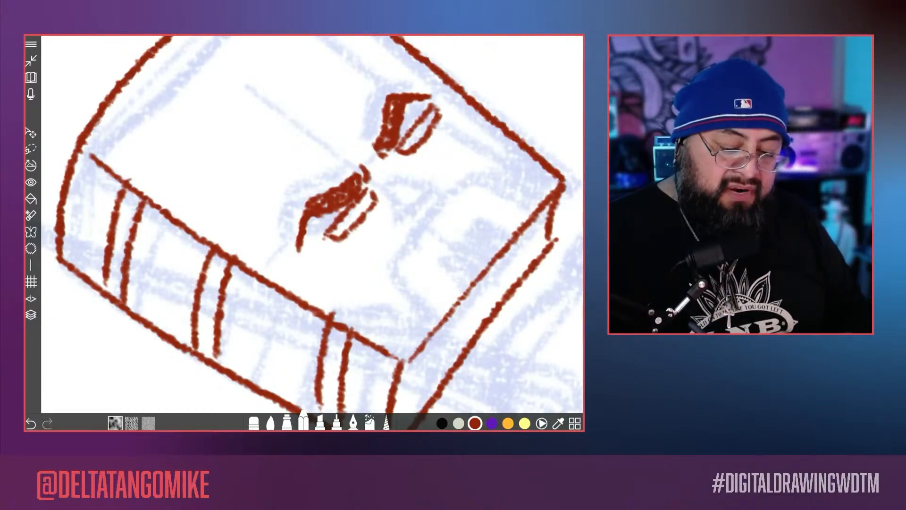
Step: Trace the character's torso below the head with the curved shoulder line, both sides, and the waist line
scroll(313, 224, "down", 8)
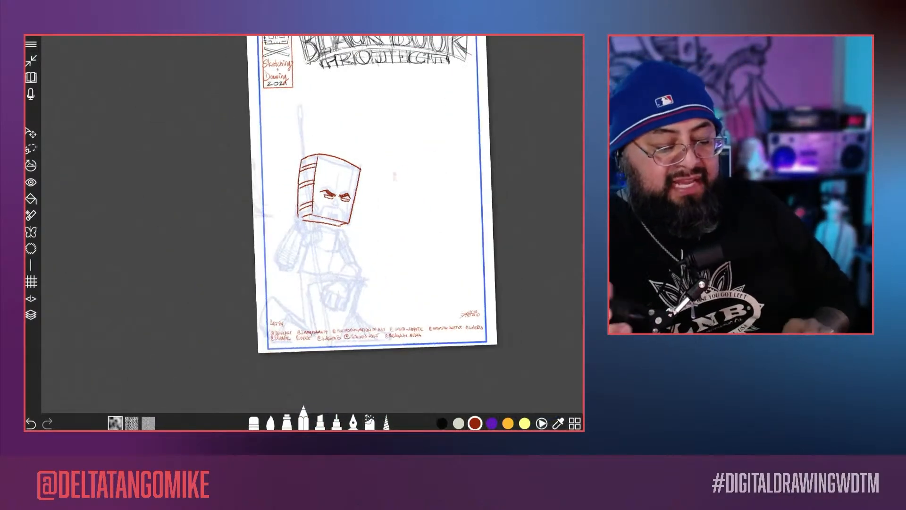
scroll(313, 225, "up", 3)
scroll(313, 224, "up", 1)
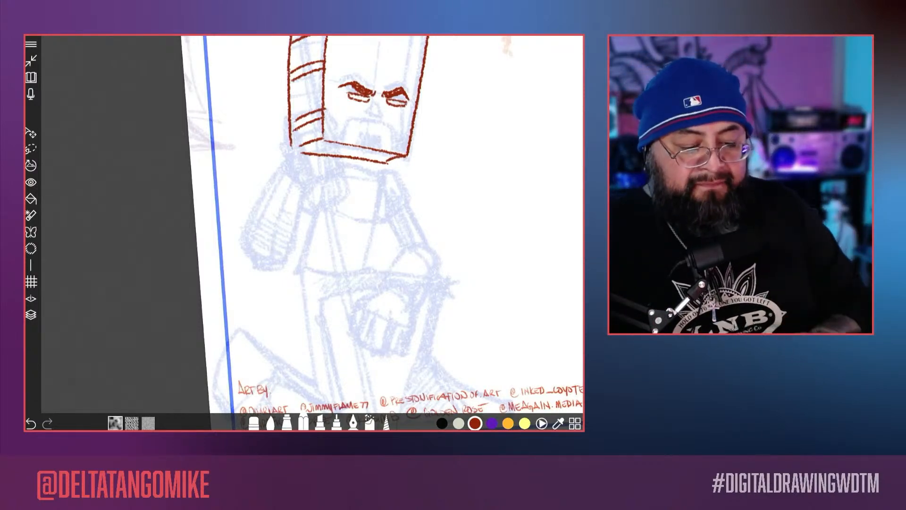
scroll(313, 224, "down", 3)
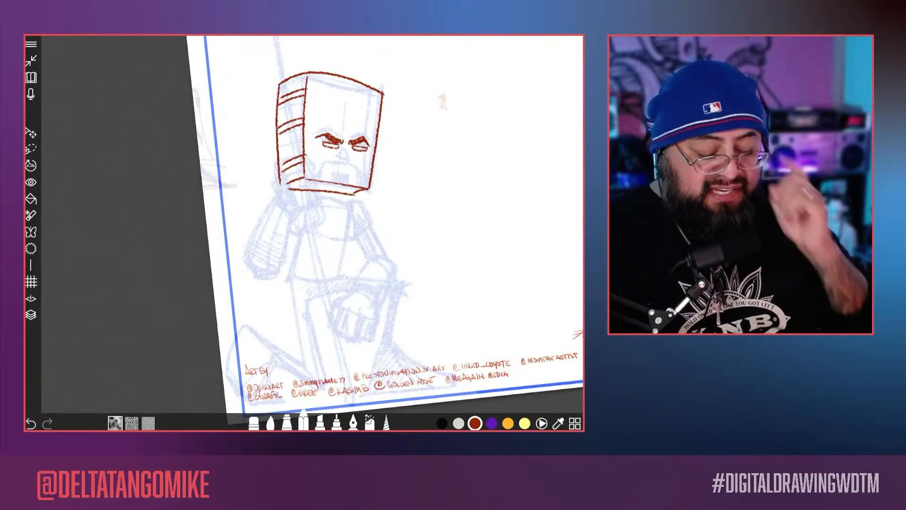
scroll(313, 224, "up", 3)
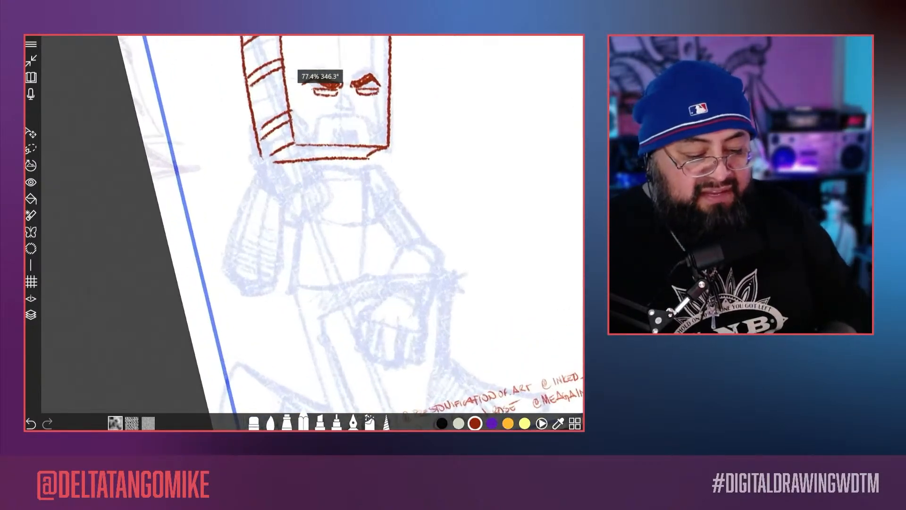
scroll(313, 224, "down", 3)
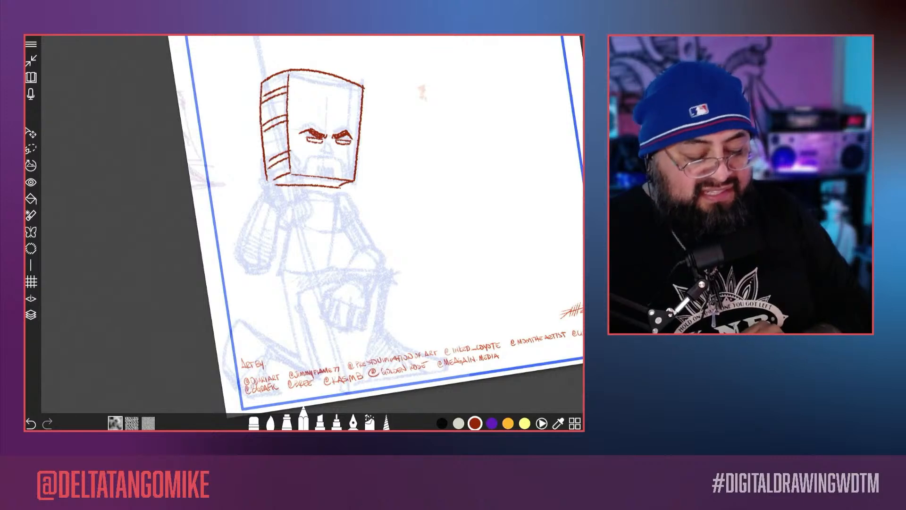
scroll(303, 231, "up", 5)
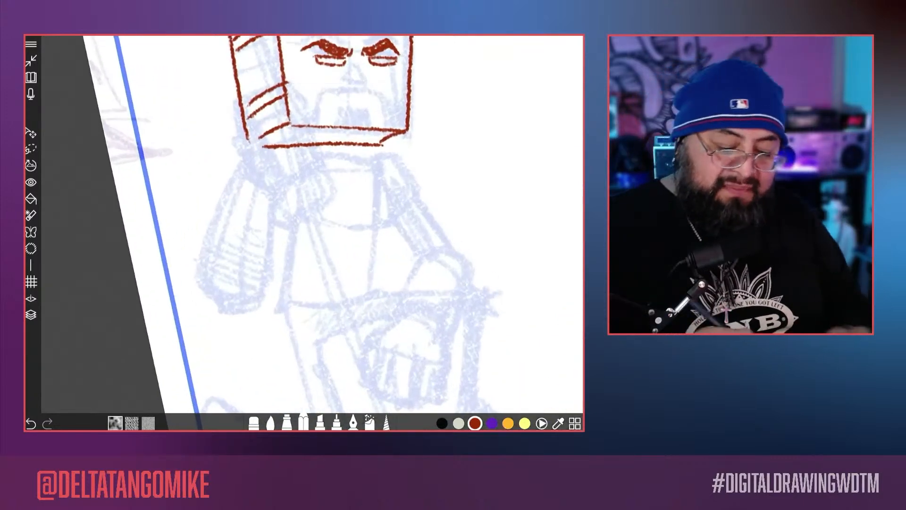
mouse_move(320, 152)
left_mouse_down()
mouse_move(378, 172)
mouse_move(372, 222)
mouse_move(382, 286)
left_mouse_up()
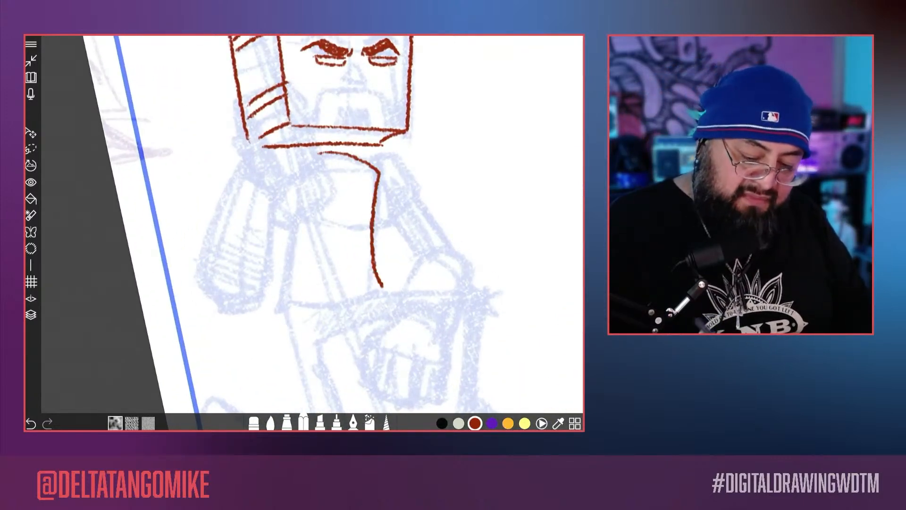
mouse_move(317, 159)
left_mouse_down()
mouse_move(288, 231)
mouse_move(282, 319)
left_mouse_up()
scroll(305, 232, "up", 2)
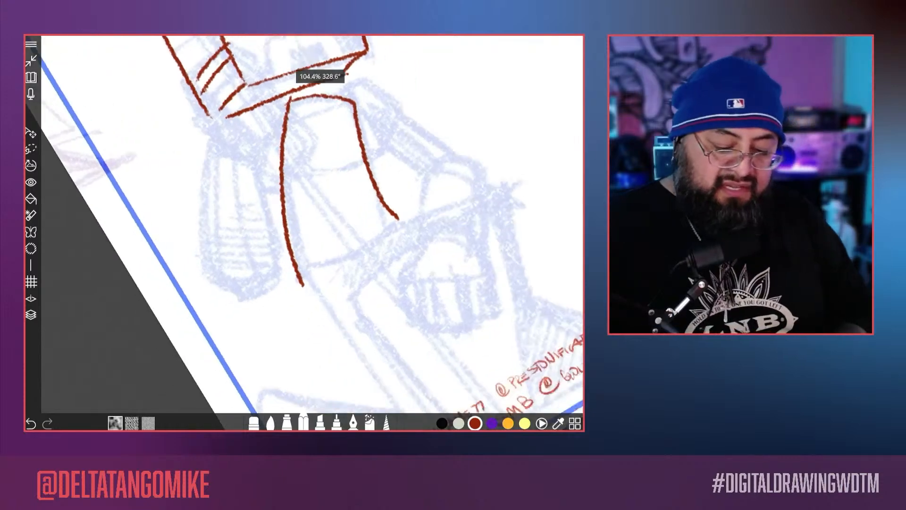
left_click_drag(400, 209, 311, 283)
Step: Trace the arm on the torso's right side with its sleeve, forearm and cuff, and the fist with fingers and knuckles
scroll(305, 232, "down", 4)
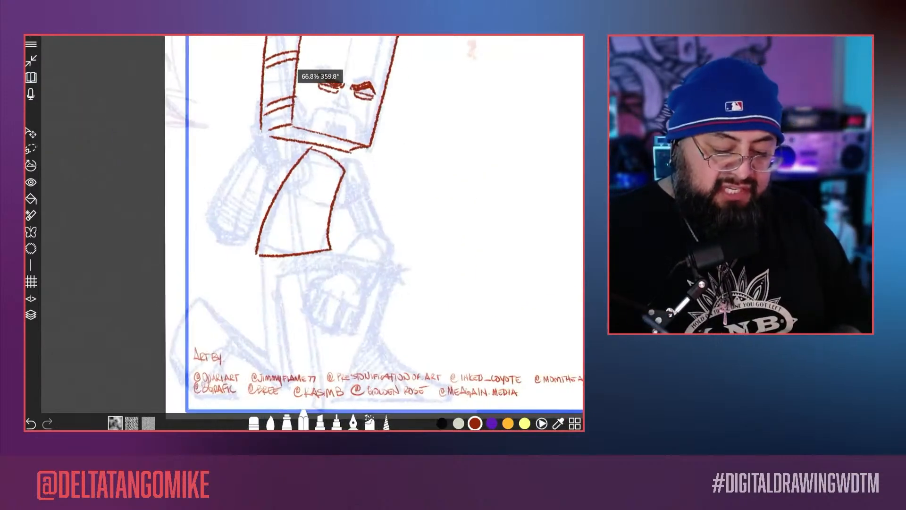
scroll(305, 231, "up", 2)
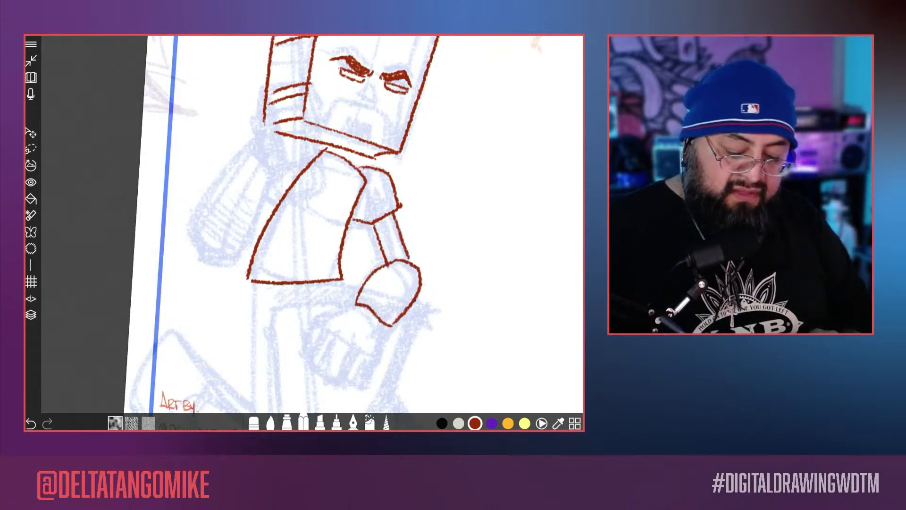
scroll(304, 232, "up", 3)
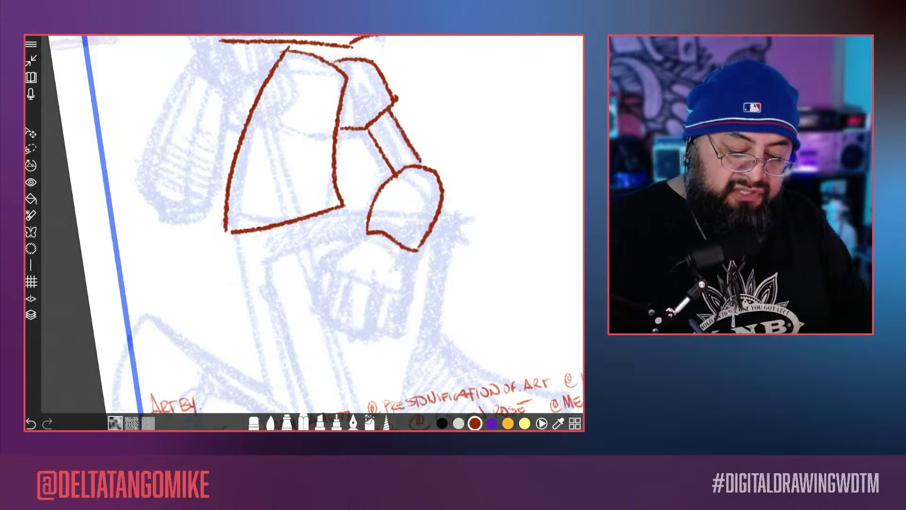
left_click_drag(411, 293, 403, 331)
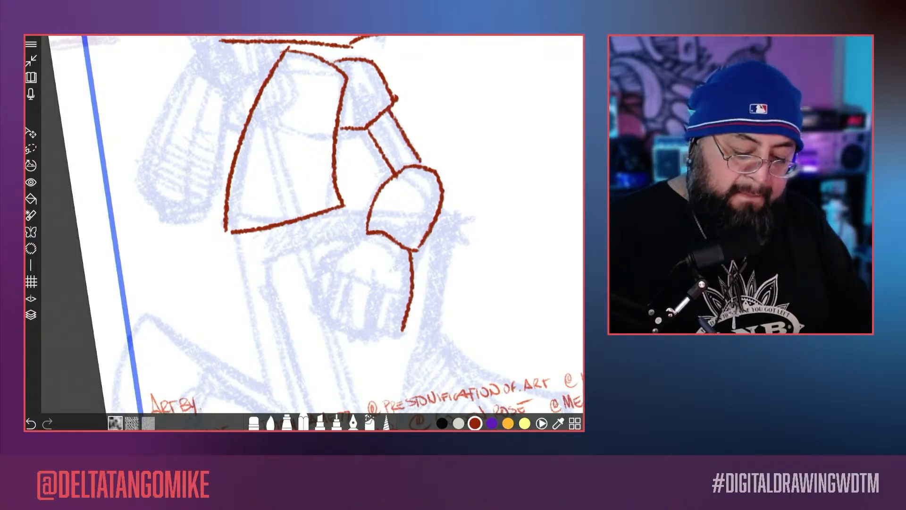
mouse_move(375, 234)
left_mouse_down()
mouse_move(326, 264)
mouse_move(317, 307)
mouse_move(337, 325)
left_mouse_up()
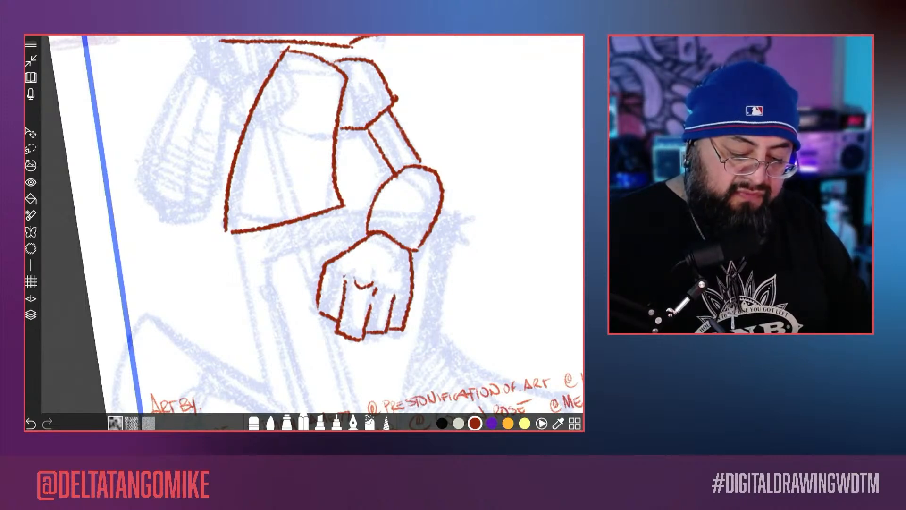
left_click_drag(411, 287, 404, 294)
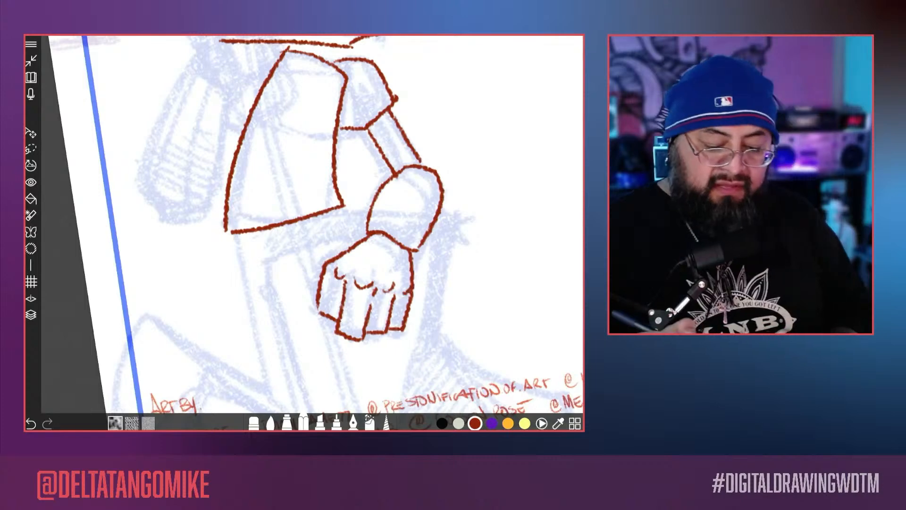
Step: Trace the raised knee's corner, the front edge of its shin, and the outer thigh line of the kneeling leg
scroll(305, 232, "down", 5)
scroll(304, 231, "up", 5)
mouse_move(414, 153)
left_mouse_down()
mouse_move(432, 152)
mouse_move(444, 181)
mouse_move(423, 266)
left_mouse_up()
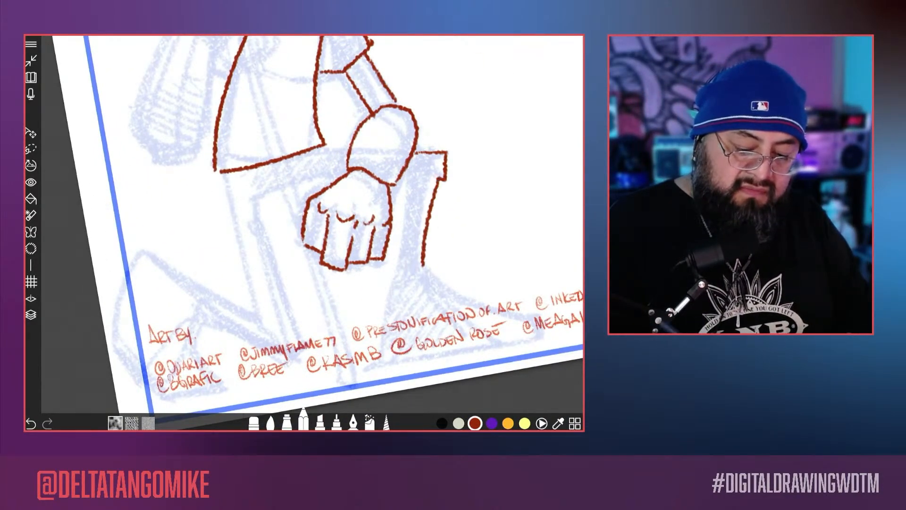
left_click_drag(221, 173, 262, 324)
scroll(305, 231, "down", 5)
scroll(302, 226, "down", 4)
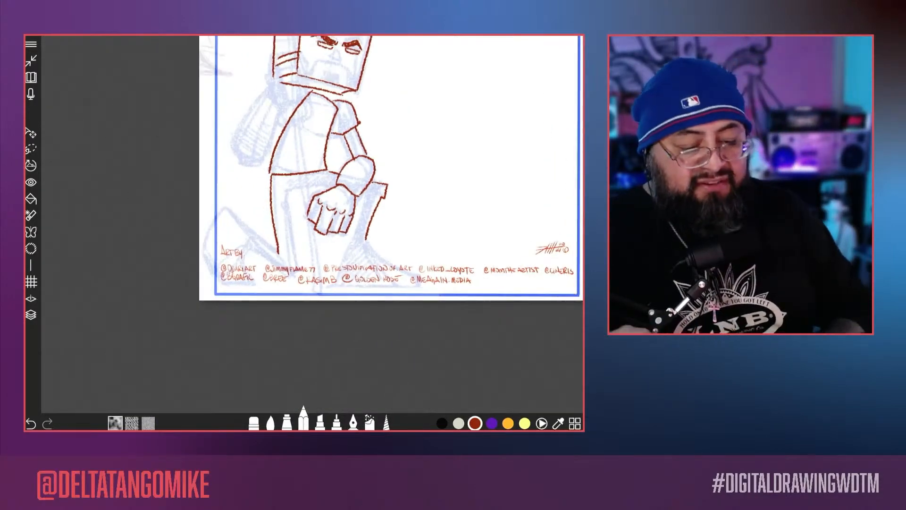
Step: Trace the back edge of the raised leg's shin and close the flared pant cuff at its ankle
scroll(304, 231, "up", 5)
scroll(304, 231, "up", 5)
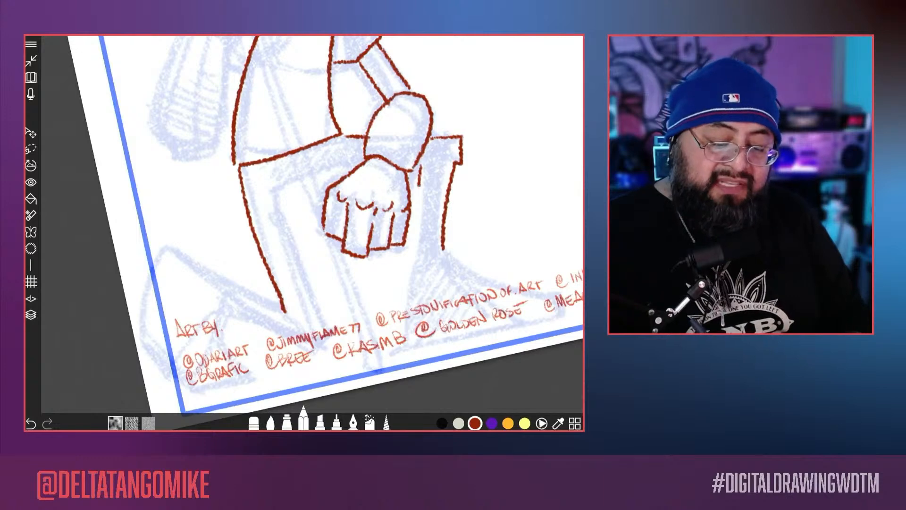
left_click_drag(420, 185, 417, 257)
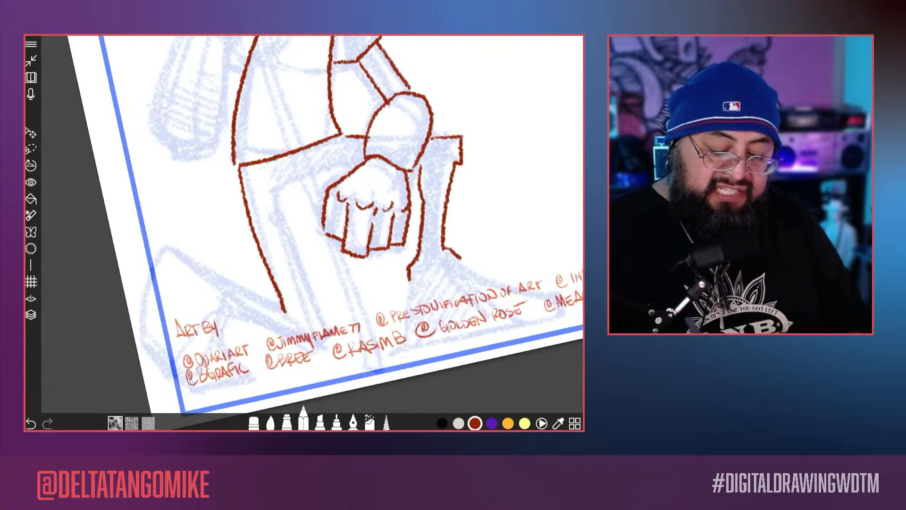
mouse_move(411, 289)
left_mouse_down()
mouse_move(460, 259)
mouse_move(446, 247)
left_mouse_up()
scroll(326, 203, "down", 5)
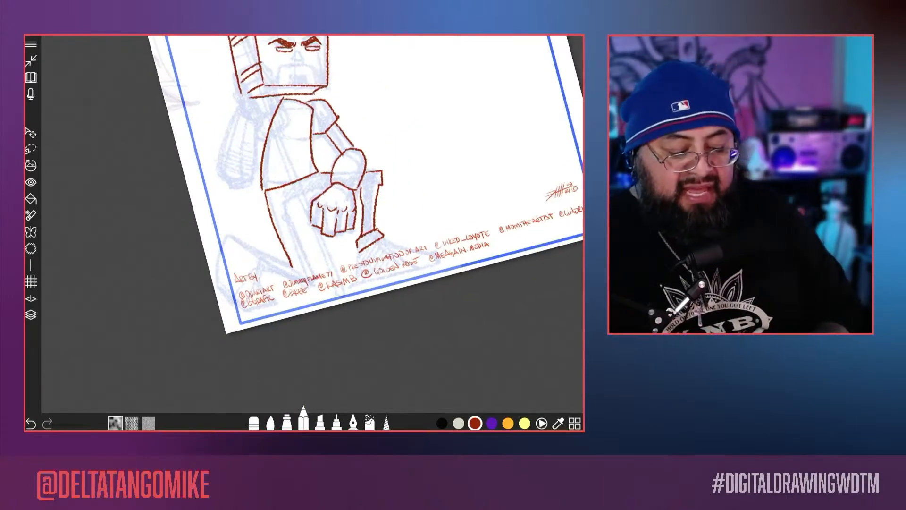
Step: Trace the front shoe with its sole, heel and toe, and add the tongue and lace lines
scroll(304, 224, "up", 5)
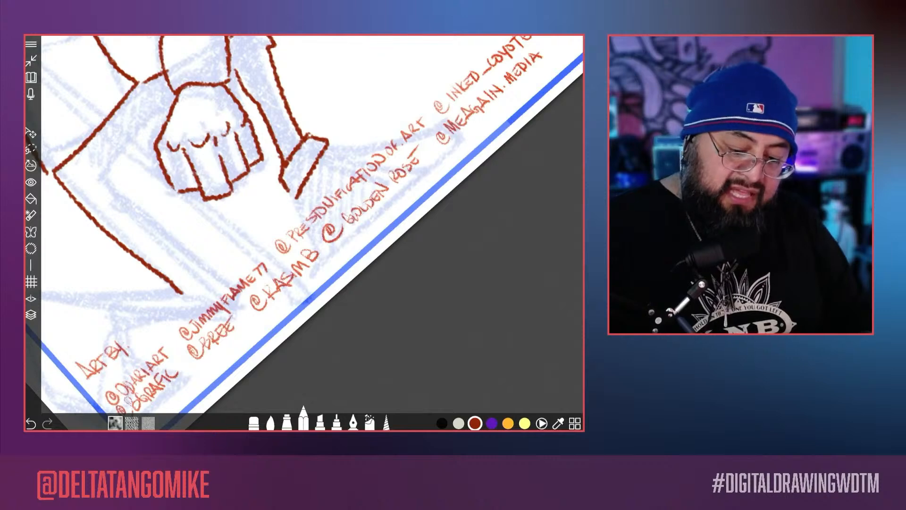
left_click_drag(467, 137, 329, 259)
left_click_drag(297, 201, 329, 258)
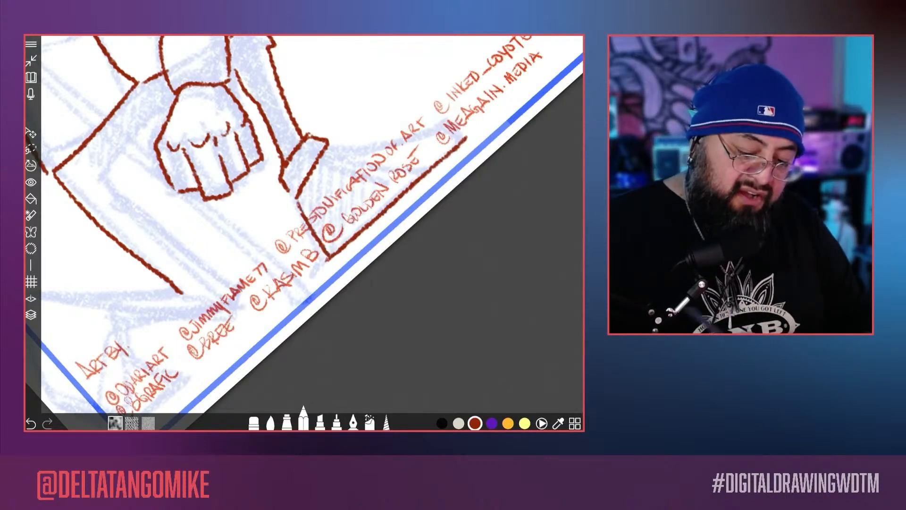
mouse_move(447, 122)
left_mouse_down()
mouse_move(466, 138)
mouse_move(335, 149)
left_mouse_up()
mouse_move(392, 161)
left_mouse_down()
mouse_move(324, 168)
mouse_move(302, 122)
mouse_move(325, 161)
left_mouse_up()
scroll(304, 233, "down", 5)
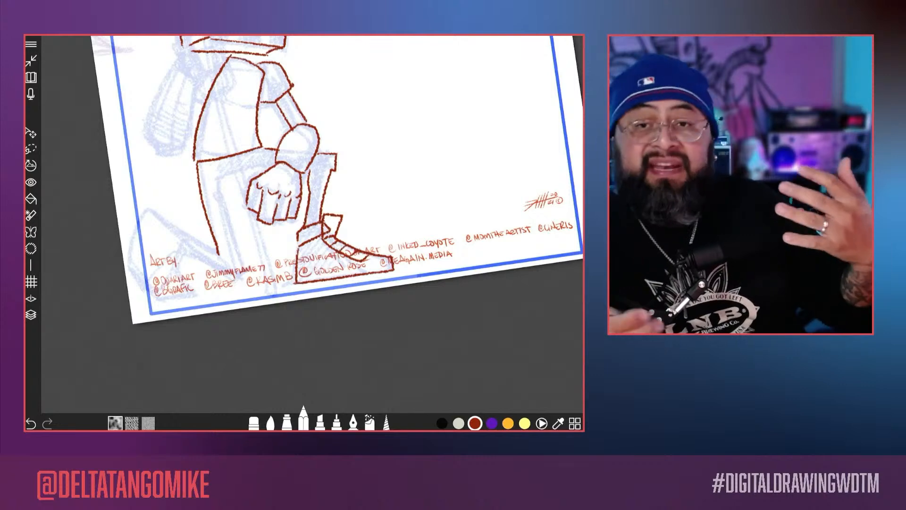
scroll(303, 226, "down", 4)
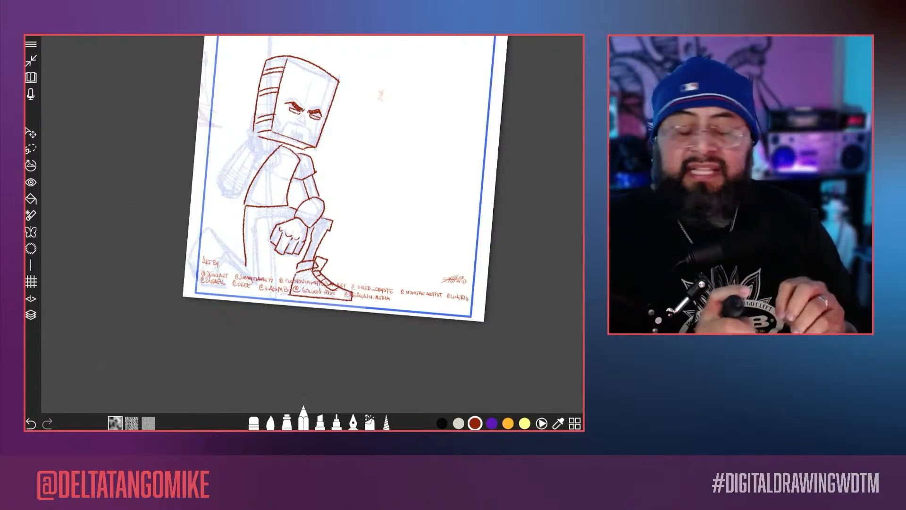
Step: Trace the kneeling leg's inner thigh, knee and lower leg back to the pant cuff
left_click_drag(350, 189, 362, 165)
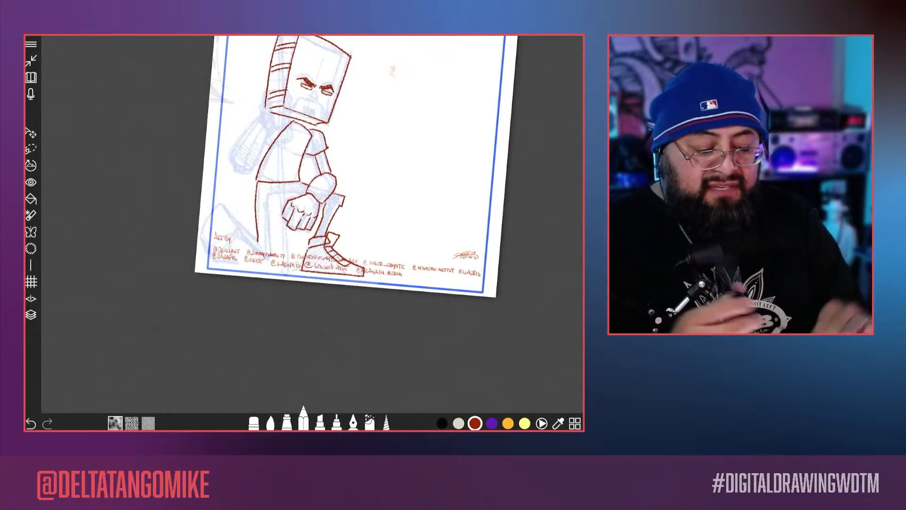
scroll(283, 184, "up", 5)
mouse_move(360, 163)
left_mouse_down()
mouse_move(300, 217)
mouse_move(345, 138)
mouse_move(386, 295)
left_mouse_up()
left_click_drag(416, 161, 331, 99)
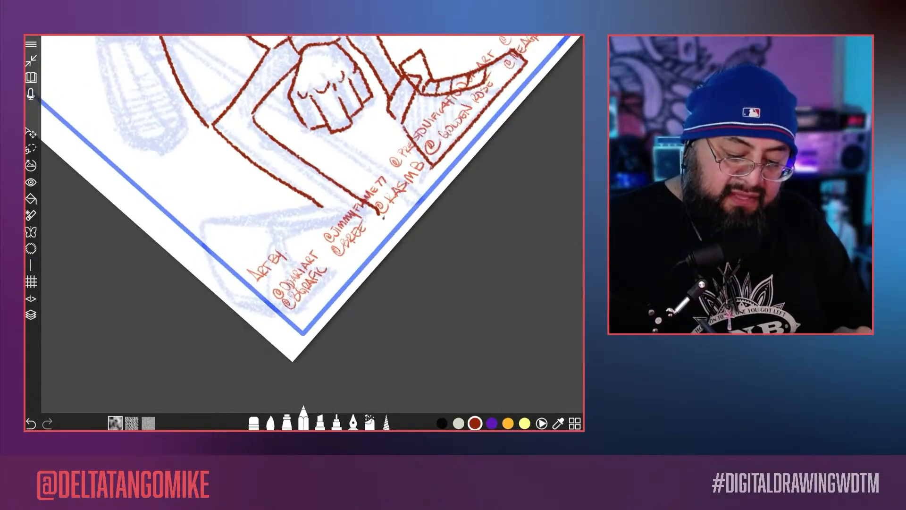
mouse_move(377, 213)
left_mouse_down()
mouse_move(369, 164)
mouse_move(259, 239)
left_mouse_up()
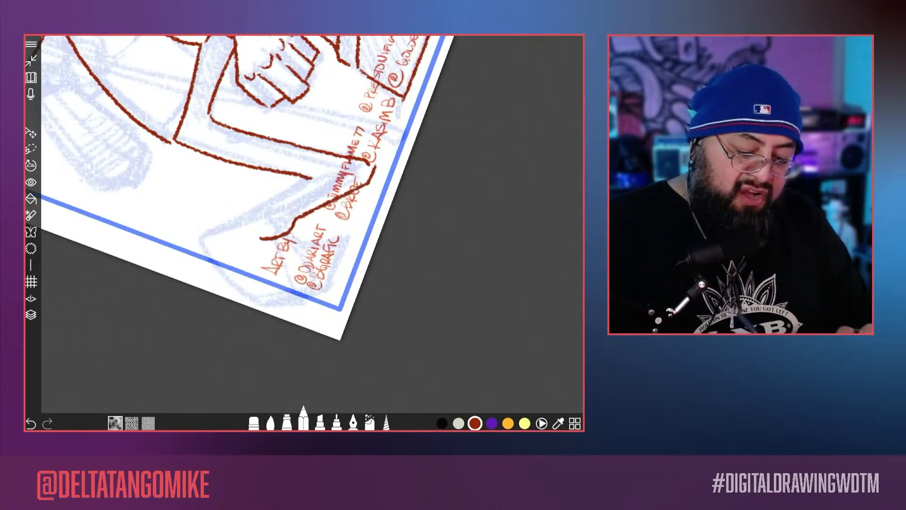
left_click_drag(312, 177, 355, 237)
left_click_drag(334, 273, 267, 246)
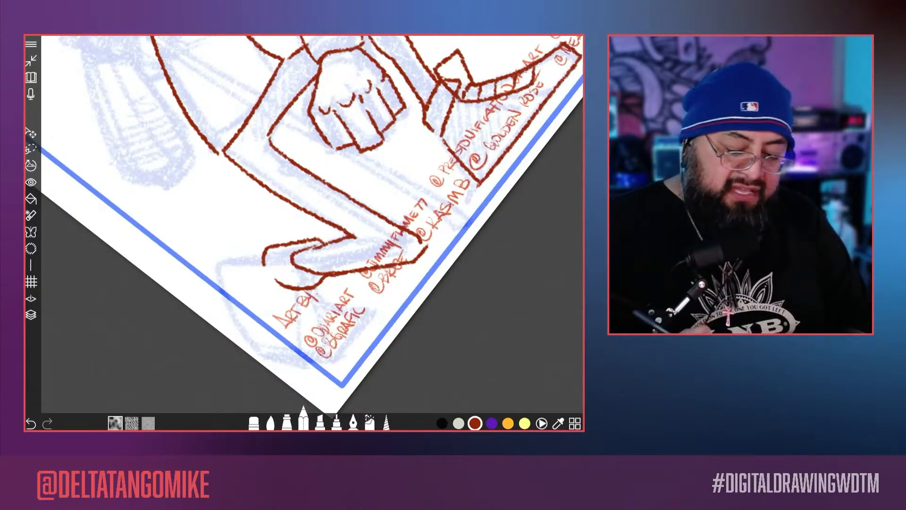
mouse_move(357, 104)
left_mouse_down()
mouse_move(395, 148)
mouse_move(453, 113)
left_mouse_up()
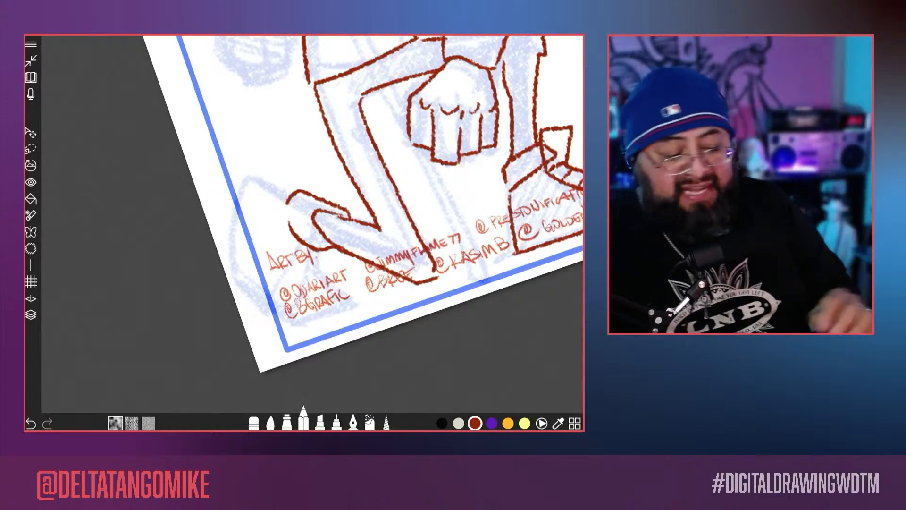
Step: Trace the rear shoe behind the kneeling leg with its bent sole, toe cap, tongue and lace lines
scroll(312, 224, "up", 3)
mouse_move(337, 171)
left_mouse_down()
mouse_move(250, 181)
mouse_move(255, 274)
mouse_move(281, 330)
mouse_move(318, 367)
mouse_move(425, 284)
mouse_move(317, 347)
left_mouse_up()
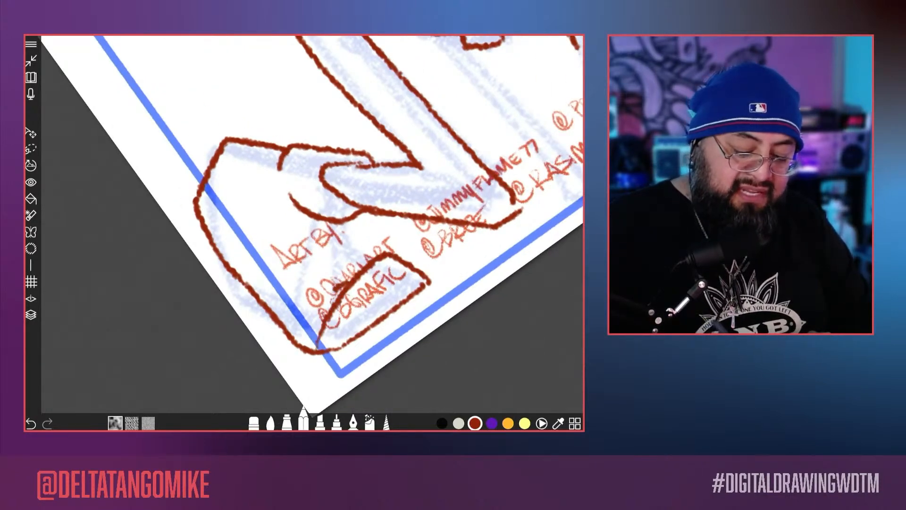
left_click_drag(335, 287, 314, 323)
left_click_drag(345, 234, 374, 268)
mouse_move(296, 208)
left_mouse_down()
mouse_move(311, 280)
mouse_move(354, 265)
mouse_move(352, 227)
mouse_move(306, 233)
left_mouse_up()
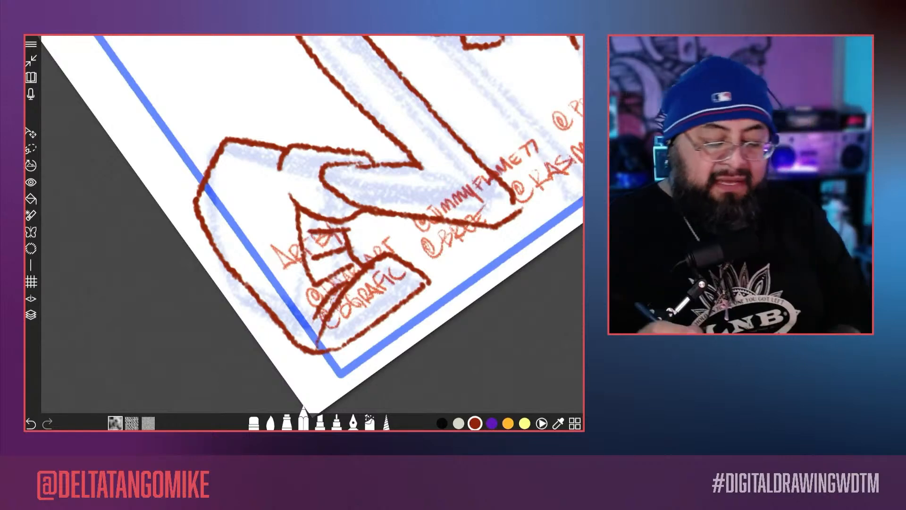
scroll(293, 258, "down", 4)
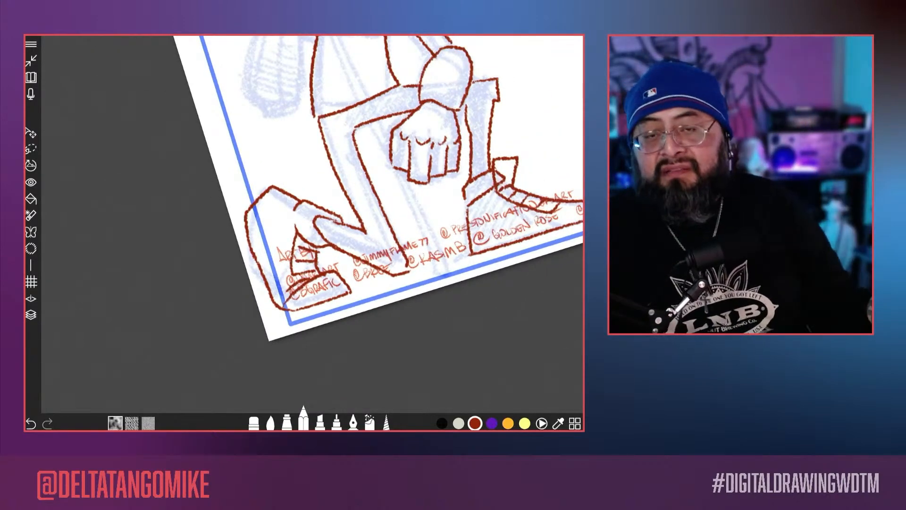
scroll(305, 224, "down", 2)
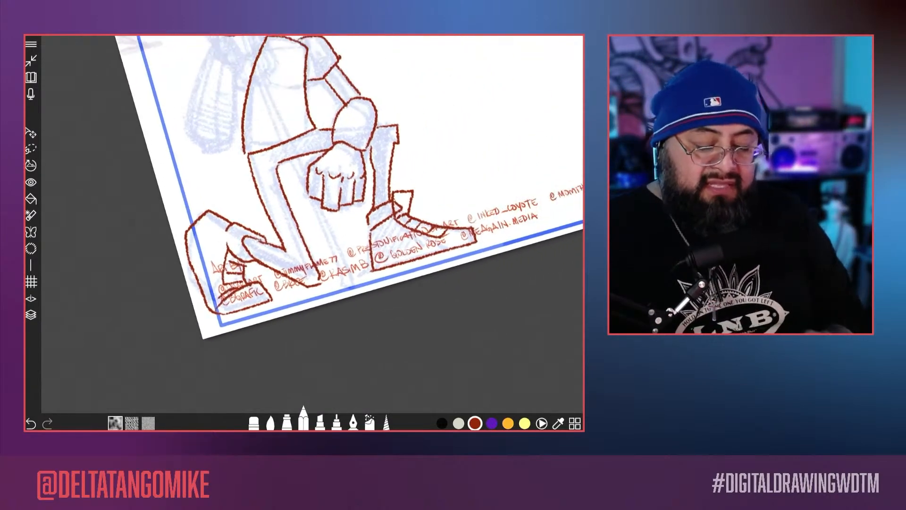
Step: Draw the round ankle patch on the side of the front shoe
scroll(305, 224, "up", 4)
mouse_move(357, 203)
left_mouse_down()
mouse_move(343, 225)
mouse_move(373, 236)
left_mouse_up()
scroll(304, 224, "down", 5)
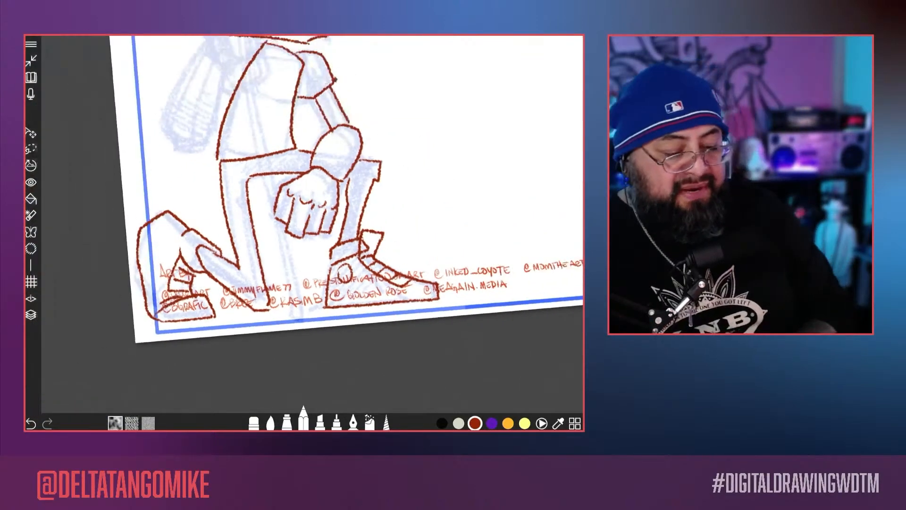
Step: Trace the nose between the eyes, the mouth line, and the short lower-lip line on the face
scroll(305, 224, "up", 4)
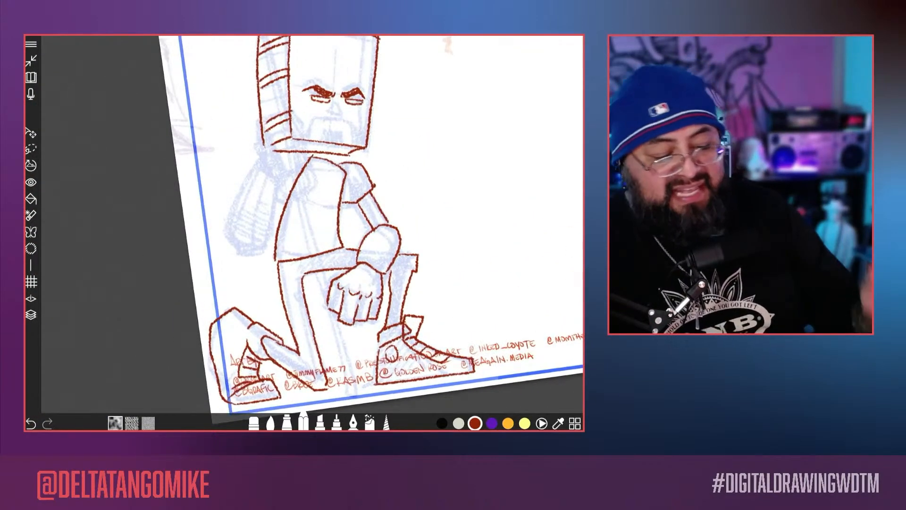
scroll(305, 224, "down", 3)
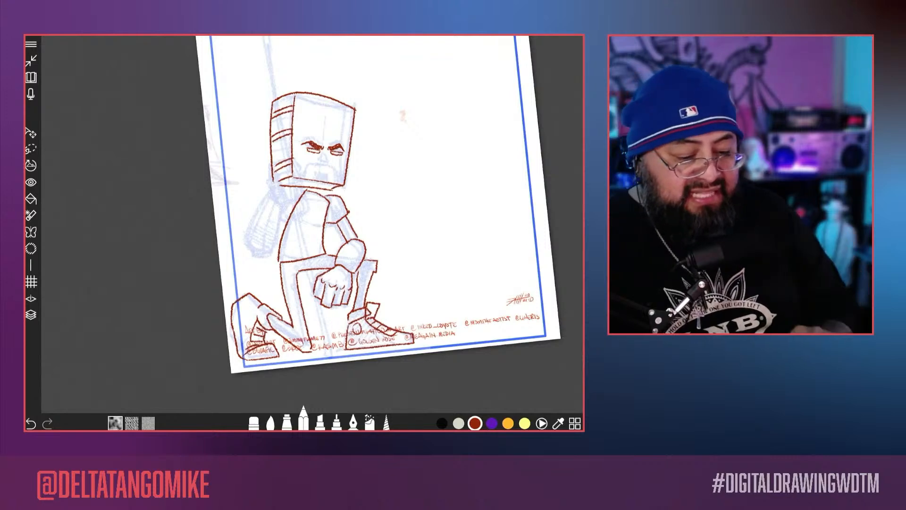
scroll(304, 224, "up", 5)
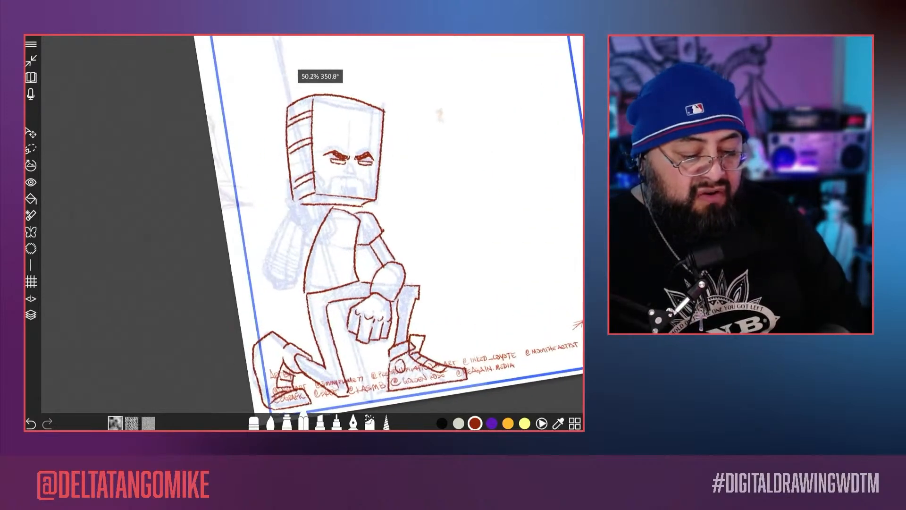
scroll(304, 224, "up", 4)
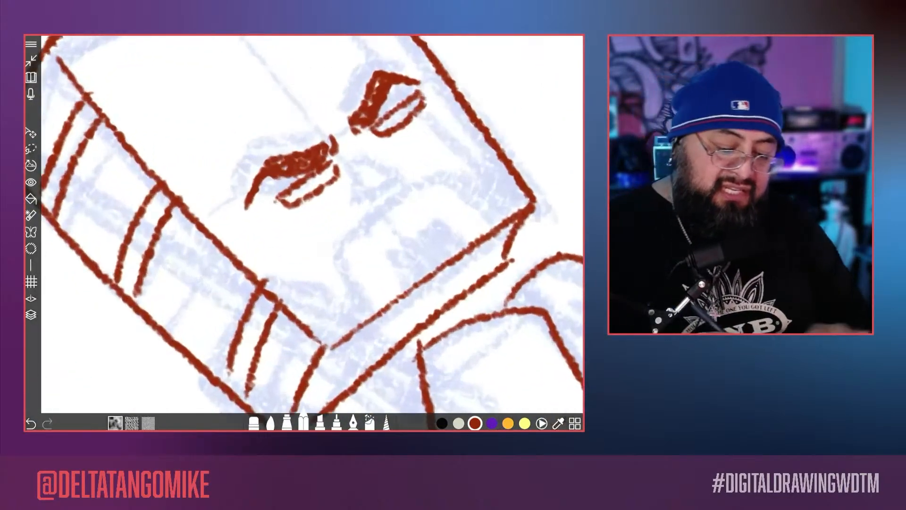
mouse_move(349, 174)
left_mouse_down()
mouse_move(390, 182)
mouse_move(389, 194)
mouse_move(372, 203)
mouse_move(352, 177)
left_mouse_up()
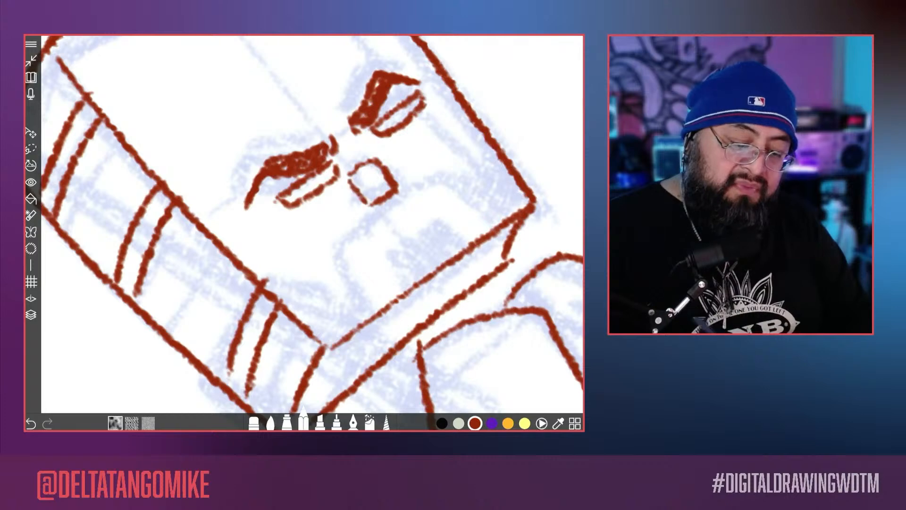
left_click_drag(379, 247, 430, 211)
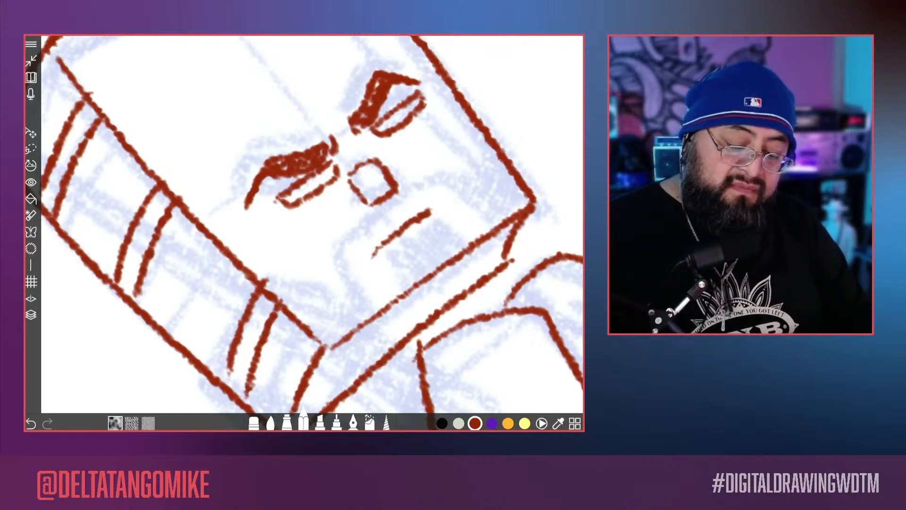
left_click_drag(410, 251, 429, 235)
scroll(305, 265, "down", 5)
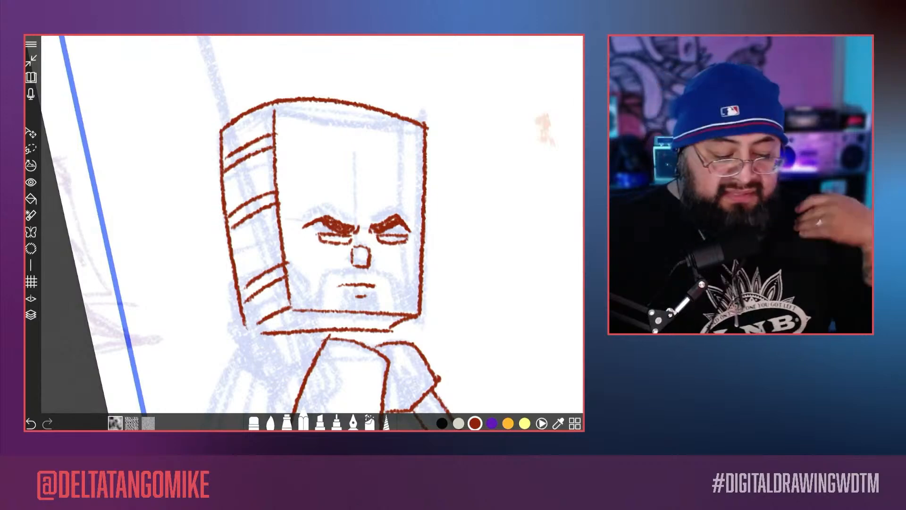
Step: Add a new layer above Layer 15 and lower Layer 15's opacity to fade the traced red lines
scroll(306, 231, "down", 5)
scroll(306, 231, "up", 5)
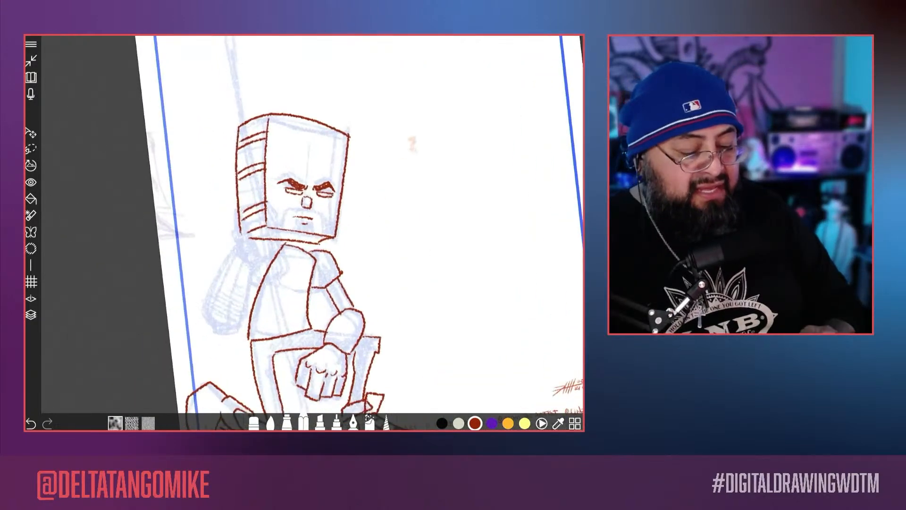
scroll(388, 231, "up", 2)
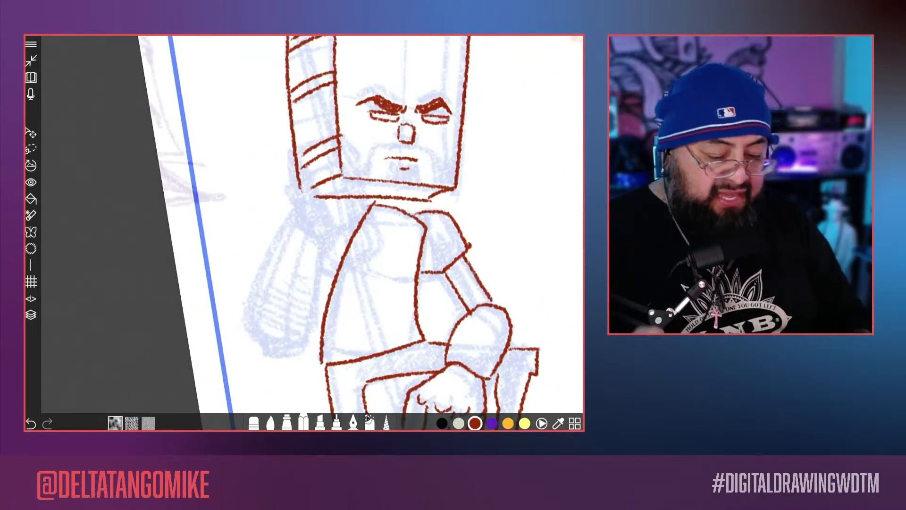
left_click(31, 315)
left_click(513, 402)
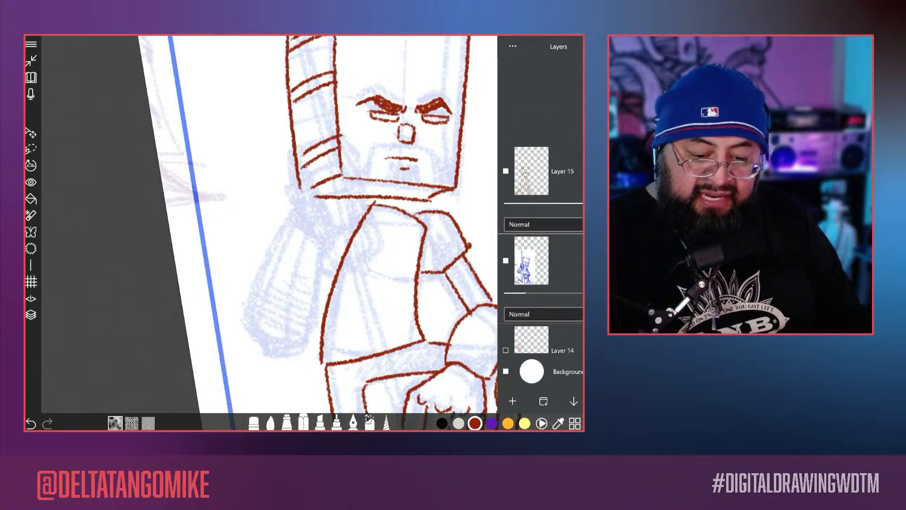
left_click(541, 208)
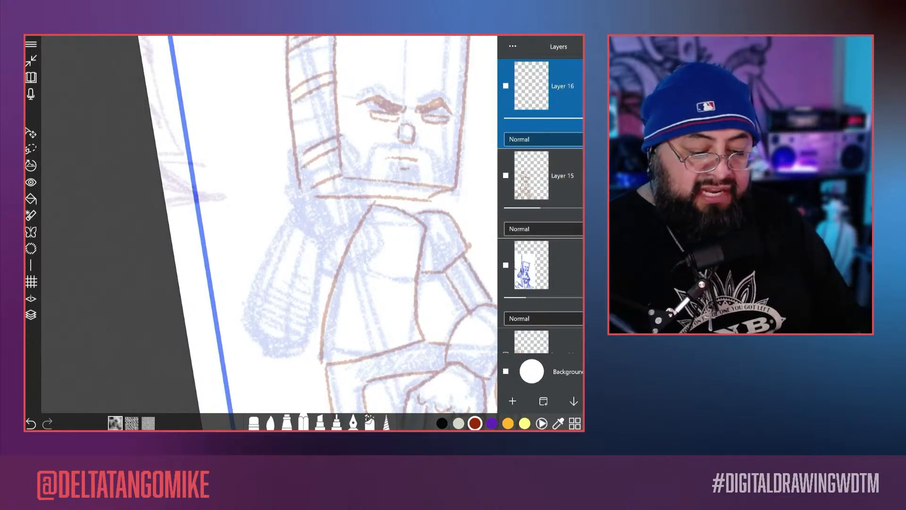
Step: Outline the raised hand beside the head's lower corner on the new layer, undo its outer edge, and redraw that edge
left_click_drag(283, 284, 285, 299)
scroll(285, 299, "up", 2)
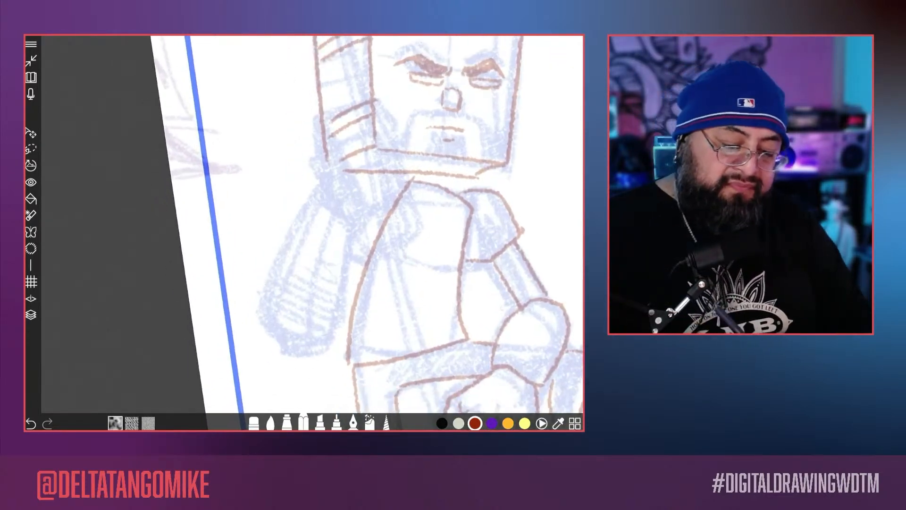
mouse_move(337, 112)
left_mouse_down()
mouse_move(373, 124)
mouse_move(396, 189)
mouse_move(360, 209)
mouse_move(305, 153)
mouse_move(348, 225)
left_mouse_up()
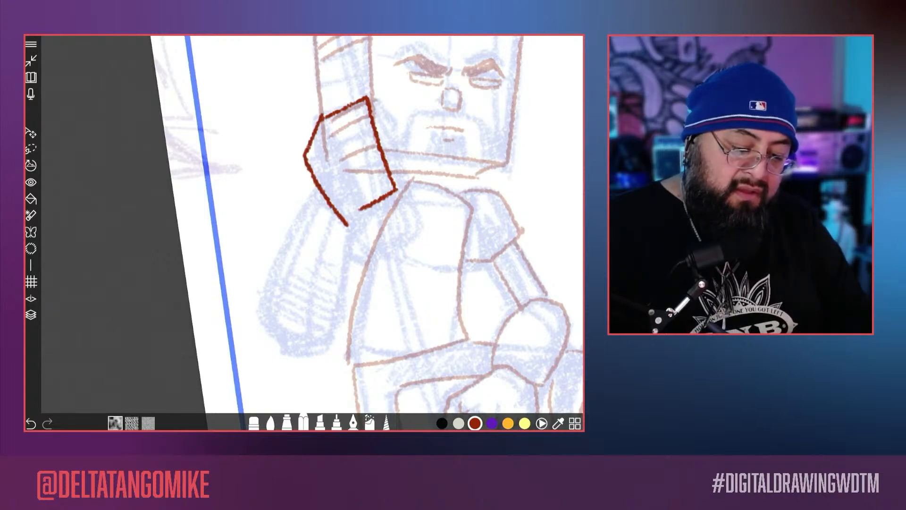
key("ctrl+z")
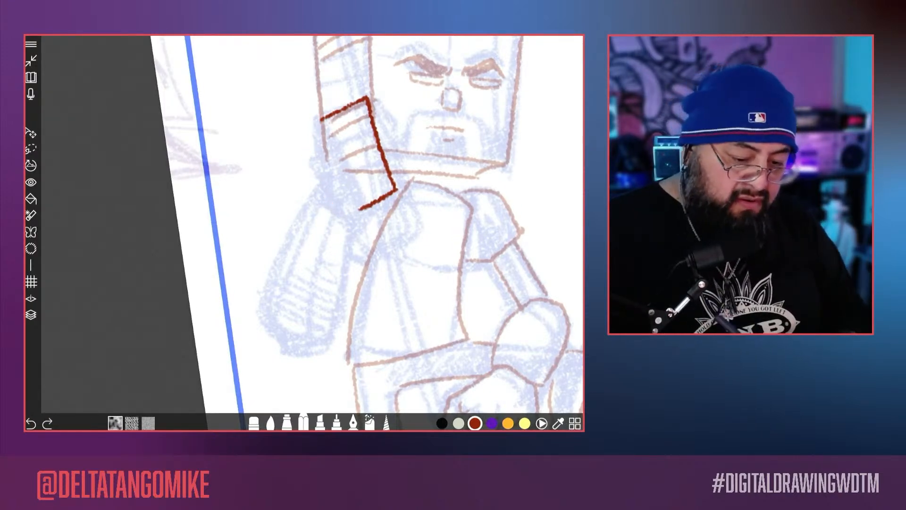
mouse_move(323, 115)
left_mouse_down()
mouse_move(315, 189)
mouse_move(348, 221)
mouse_move(364, 203)
left_mouse_up()
Step: Add the dividing lines between the raised hand's fingers and draw the thumb beside them
mouse_move(354, 155)
left_mouse_down()
mouse_move(378, 146)
mouse_move(372, 120)
left_mouse_up()
left_click_drag(355, 183, 391, 165)
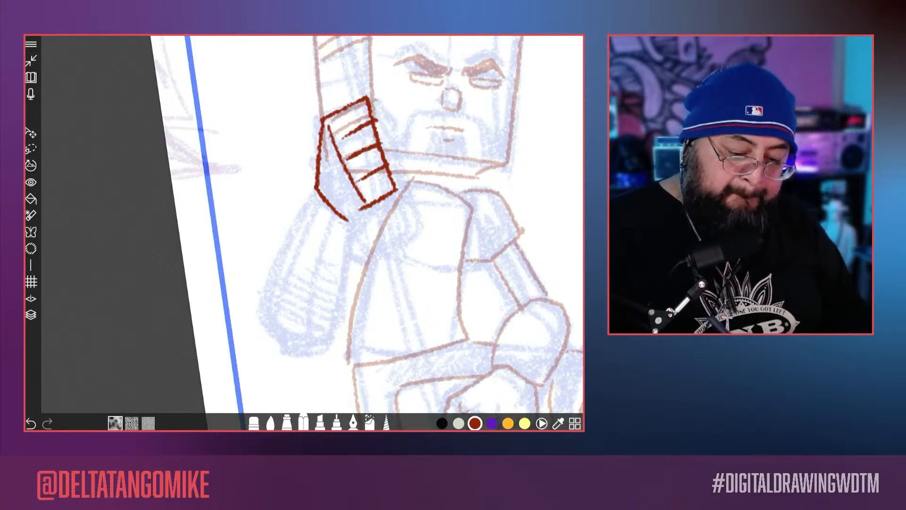
left_click_drag(373, 113, 394, 152)
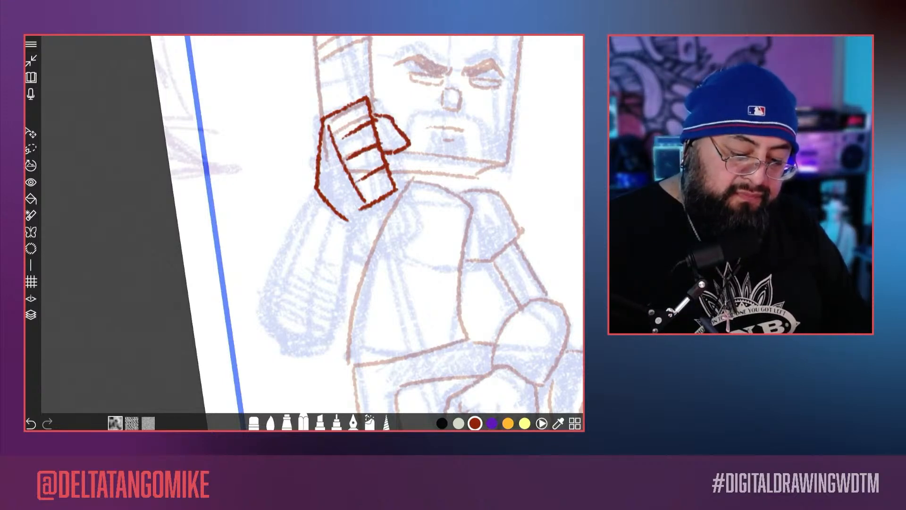
Step: Outline the raised forearm from the wrist down to the bent elbow, closing its rounded lower end
mouse_move(387, 199)
left_mouse_down()
mouse_move(352, 223)
mouse_move(315, 340)
left_mouse_up()
mouse_move(317, 194)
left_mouse_down()
mouse_move(249, 306)
mouse_move(315, 339)
left_mouse_up()
left_click_drag(266, 322, 295, 337)
scroll(304, 233, "down", 5)
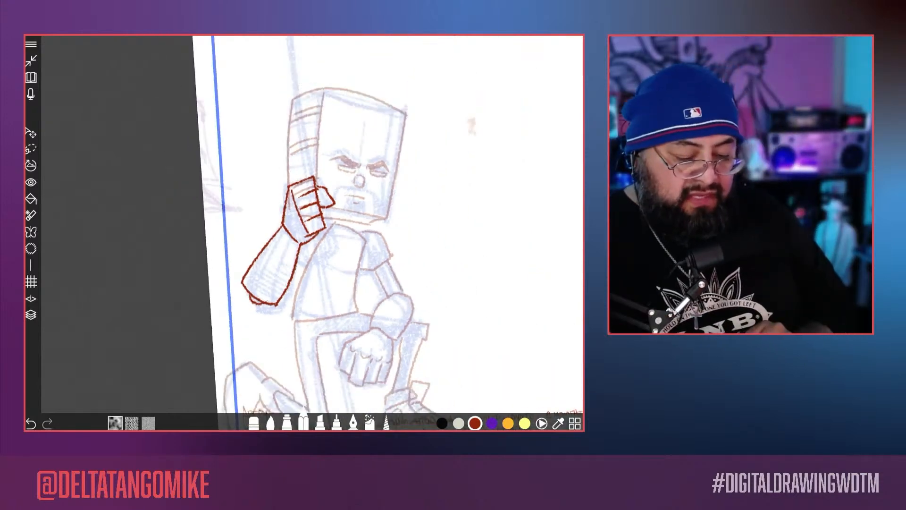
scroll(312, 232, "up", 4)
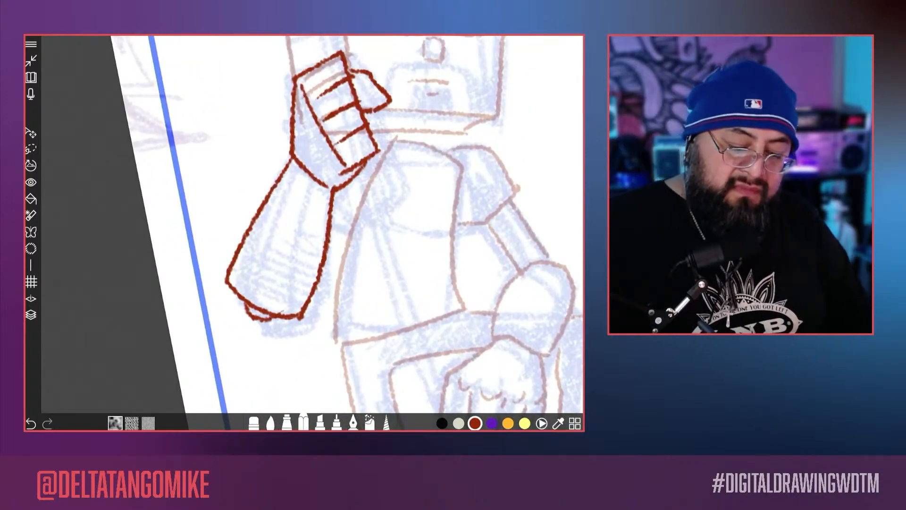
Step: Draw the heel of the palm at the base of the raised hand, joining it to the forearm's inner edge
mouse_move(366, 140)
left_mouse_down()
mouse_move(391, 141)
mouse_move(332, 229)
left_mouse_up()
scroll(311, 231, "down", 4)
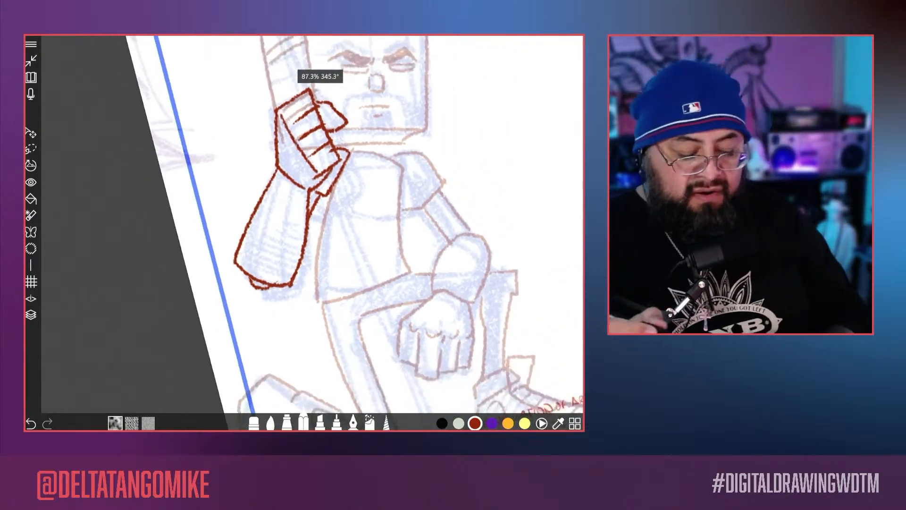
scroll(311, 232, "up", 3)
scroll(312, 231, "down", 3)
scroll(312, 231, "down", 2)
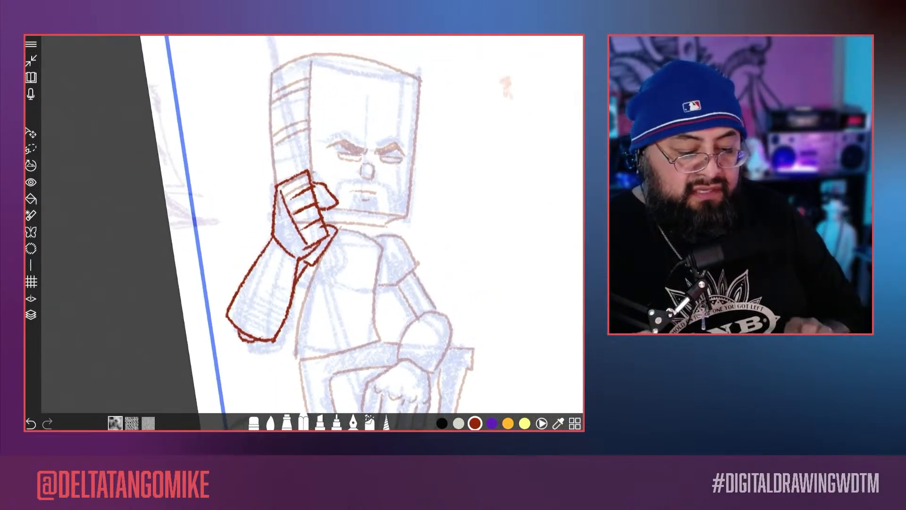
scroll(312, 232, "down", 5)
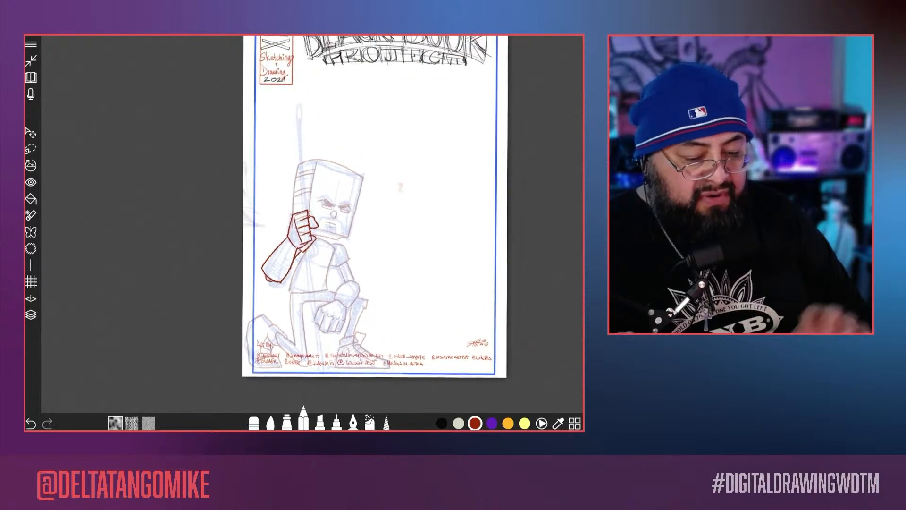
Step: Add a new layer above Layer 16 and turn on the stencil with a straight-line shape
left_click(31, 315)
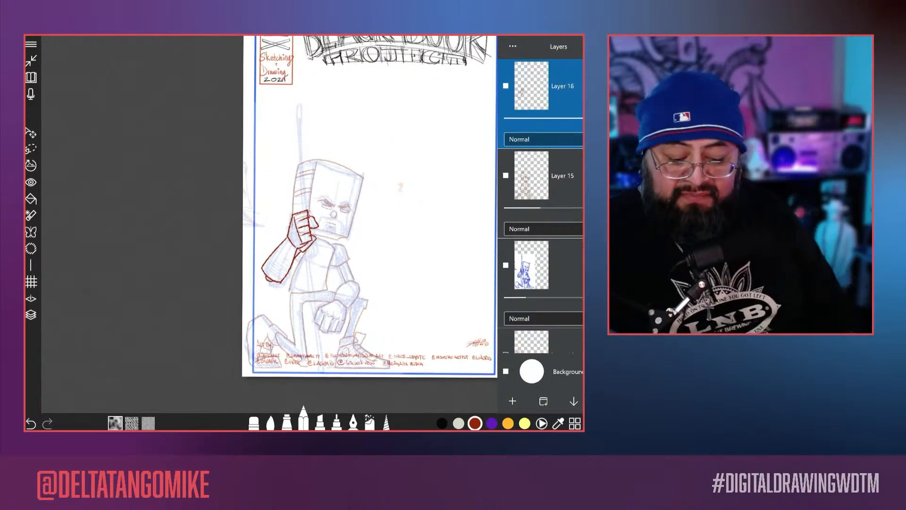
left_click(513, 400)
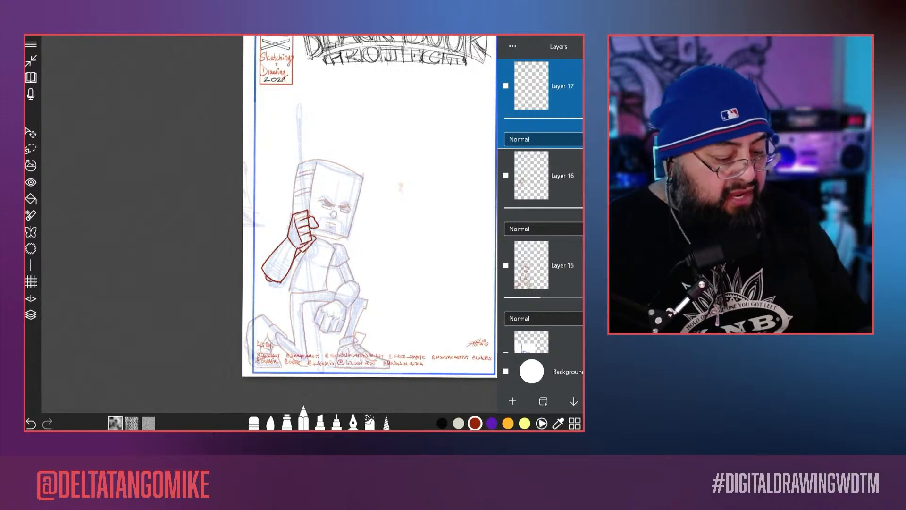
left_click(31, 265)
left_click(31, 265)
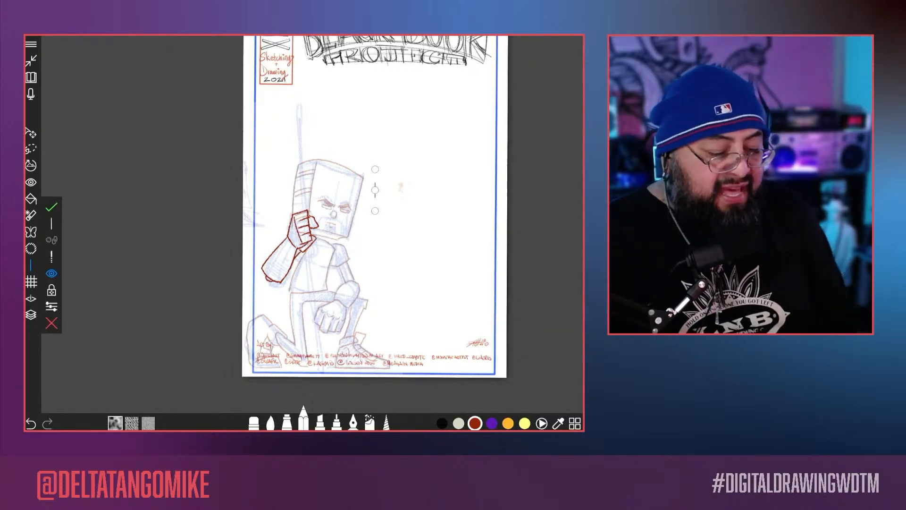
left_click(51, 223)
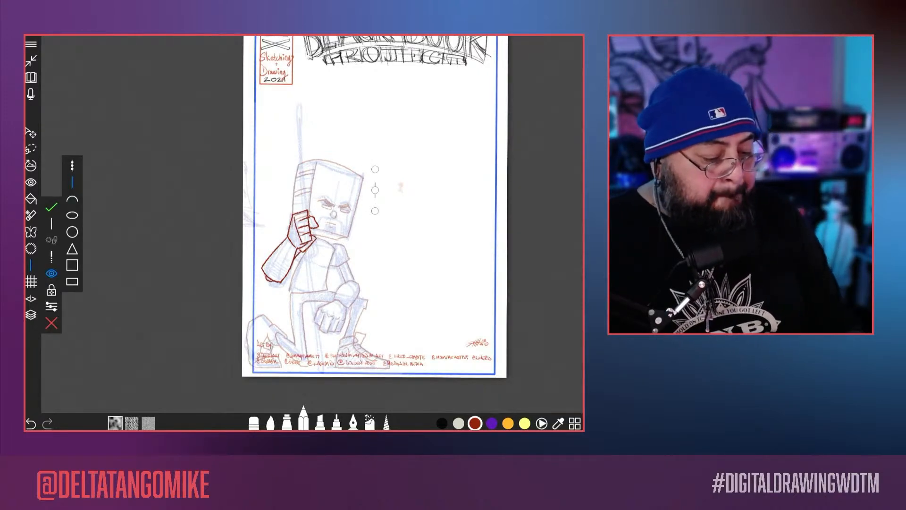
Step: Tilt the straight-line stencil through the raised hand and draw the pencil shaft's first long edge from above the head to near the credits
left_click_drag(375, 190, 291, 132)
mouse_move(293, 302)
left_mouse_down()
mouse_move(307, 378)
mouse_move(323, 397)
left_mouse_up()
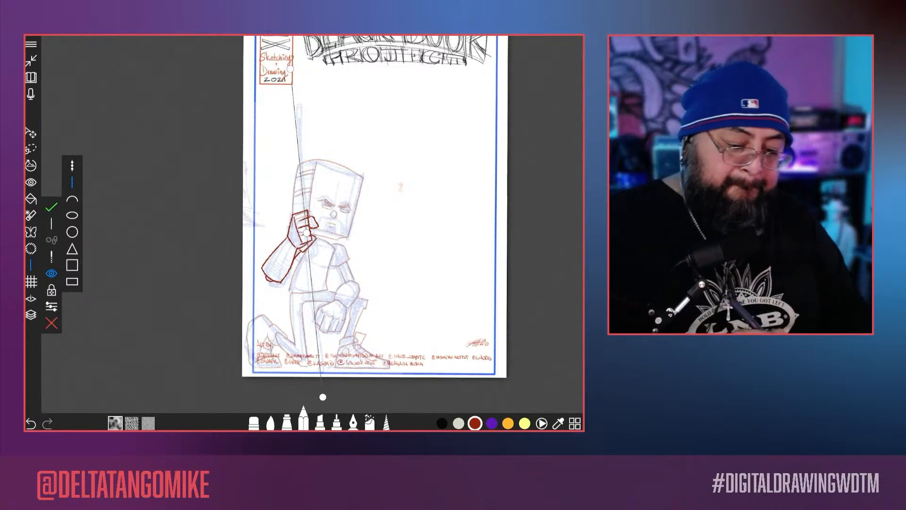
left_click_drag(296, 114, 319, 350)
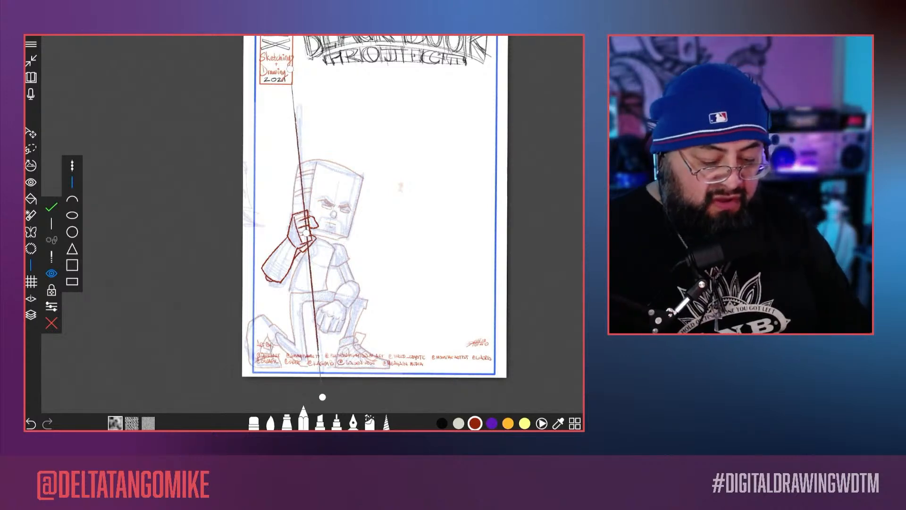
Step: Shift the stencil slightly towards the page edge, draw the shaft's second long edge parallel to the first, and dismiss the stencil
left_click_drag(307, 232, 299, 230)
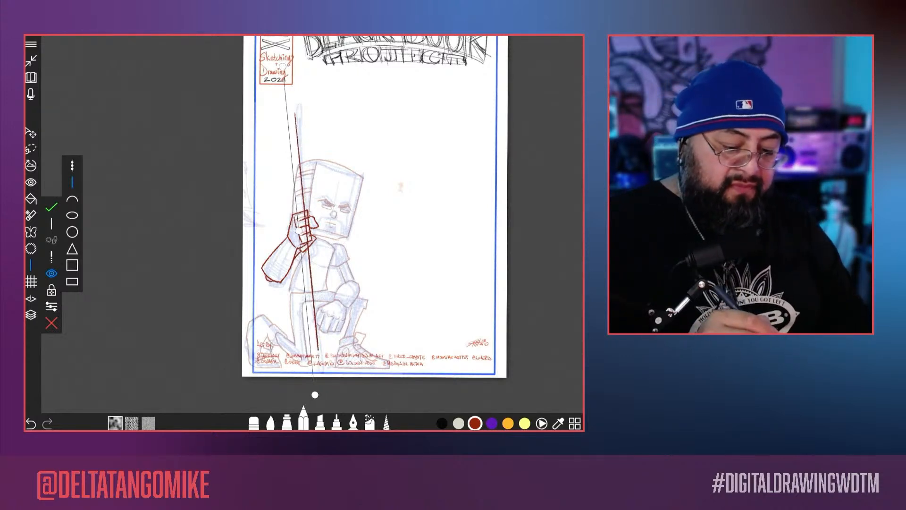
left_click_drag(315, 394, 314, 394)
left_click_drag(284, 98, 308, 333)
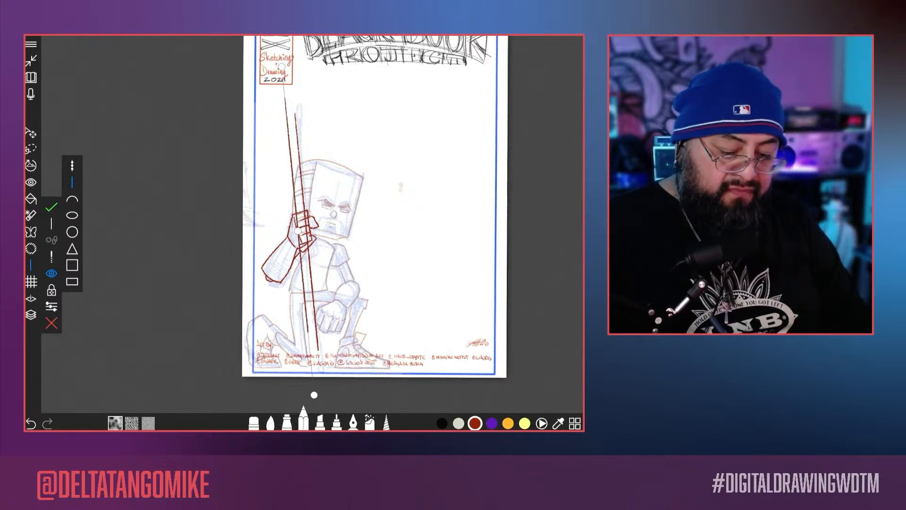
left_click(51, 322)
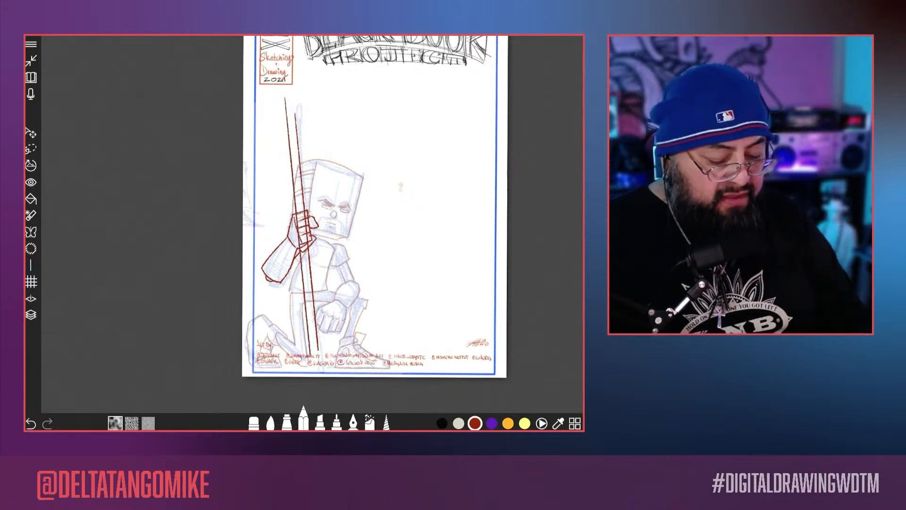
Step: Close the shaft's lower end beside the credits with a rounded eraser and cross bands for the ferrule
scroll(312, 227, "up", 5)
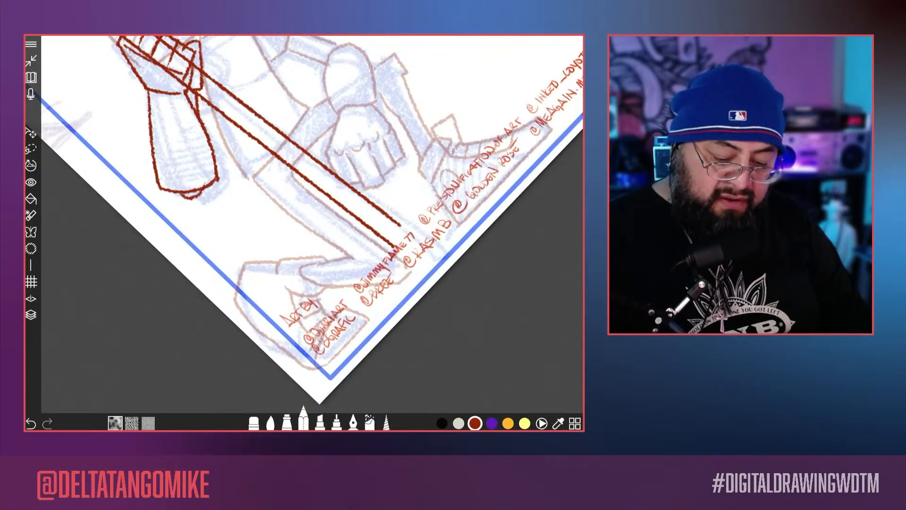
scroll(370, 239, "up", 3)
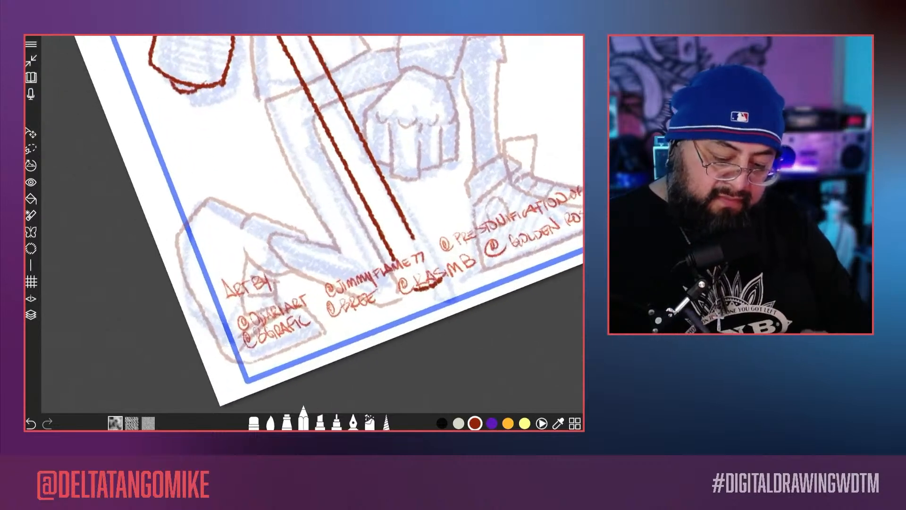
mouse_move(396, 264)
left_mouse_down()
mouse_move(424, 245)
mouse_move(416, 236)
mouse_move(436, 275)
left_mouse_up()
scroll(304, 224, "down", 2)
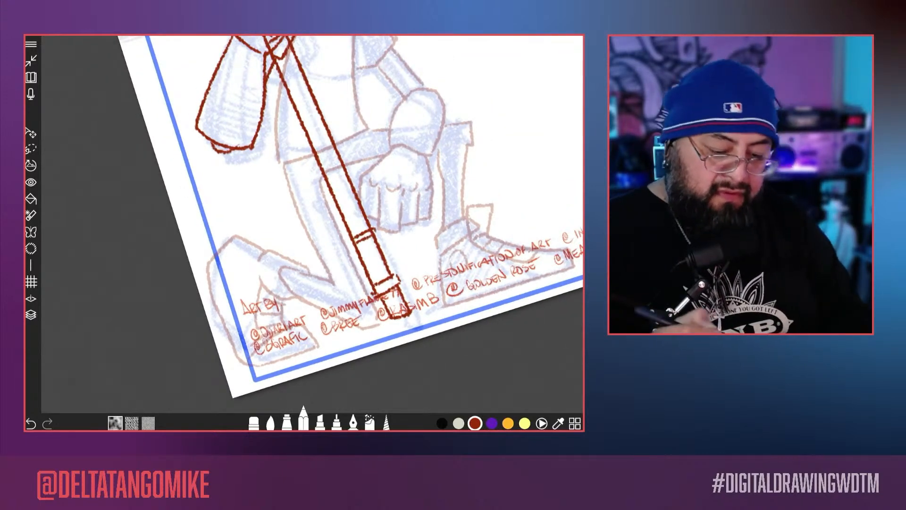
scroll(304, 225, "down", 5)
scroll(304, 224, "up", 5)
left_click_drag(308, 113, 343, 164)
mouse_move(306, 110)
left_mouse_down()
mouse_move(322, 185)
mouse_move(322, 150)
mouse_move(349, 194)
mouse_move(345, 212)
mouse_move(371, 290)
left_mouse_up()
left_click_drag(330, 189, 347, 243)
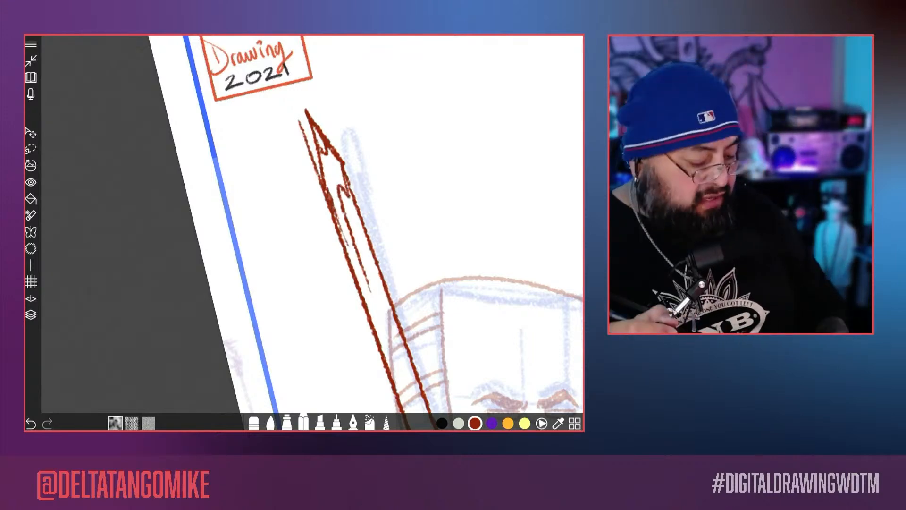
key("ctrl+z")
key("ctrl+z")
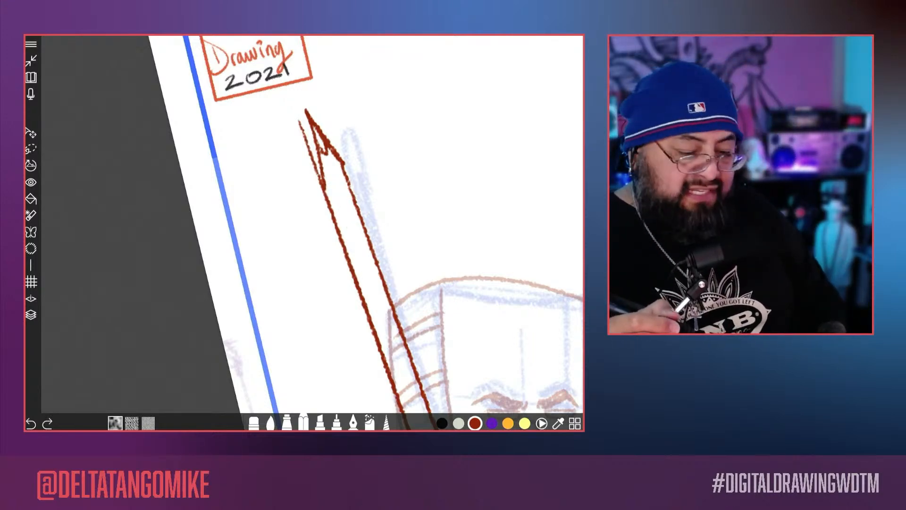
key("ctrl+z")
key("ctrl+z")
Step: Draw the pencil's pointed tip below the 2021 label, with a baseline, lead detail, and facet lines running down the shaft
scroll(312, 224, "up", 1)
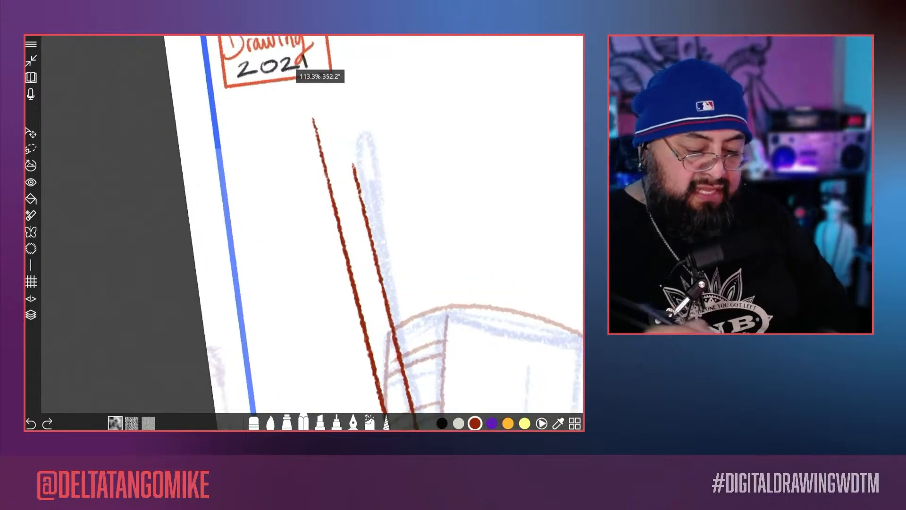
left_click_drag(329, 190, 363, 183)
mouse_move(331, 139)
left_mouse_down()
mouse_move(364, 186)
mouse_move(334, 204)
left_mouse_up()
mouse_move(331, 141)
left_mouse_down()
mouse_move(347, 152)
mouse_move(326, 100)
mouse_move(329, 142)
left_mouse_up()
left_click_drag(351, 176, 362, 243)
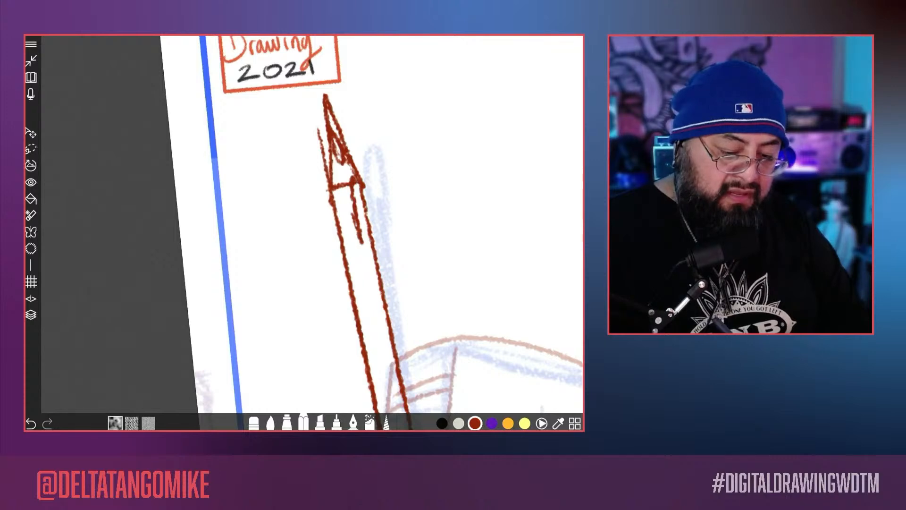
left_click_drag(341, 191, 371, 337)
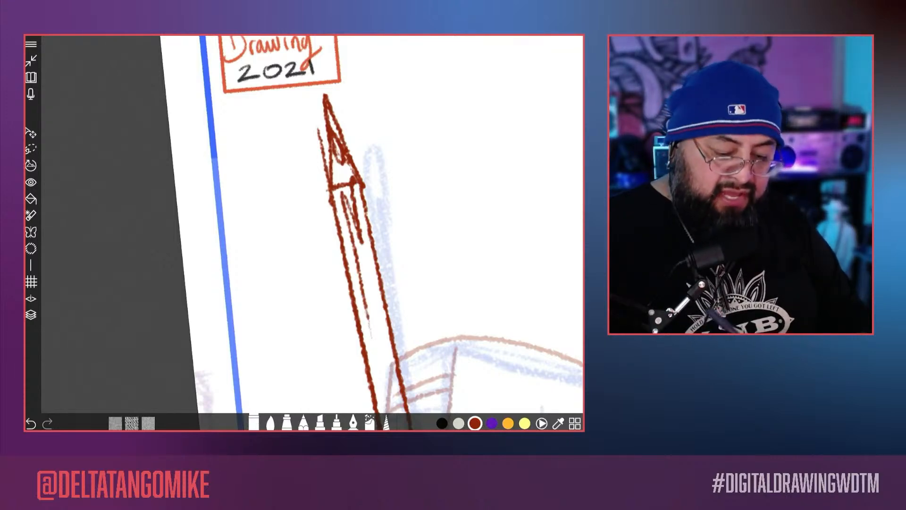
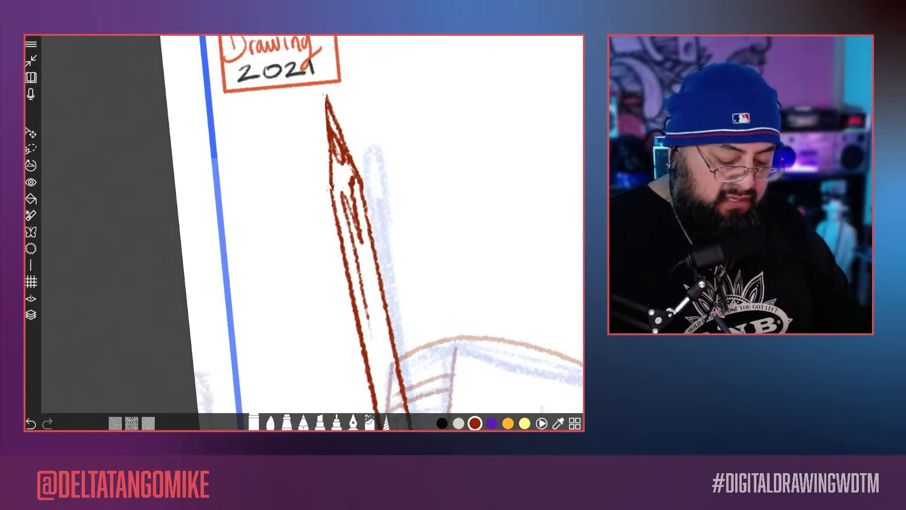
Step: Touch up the giant pencil's edge just below its sharpened tip with the drawing pencil
left_click(303, 422)
left_click_drag(332, 177, 333, 200)
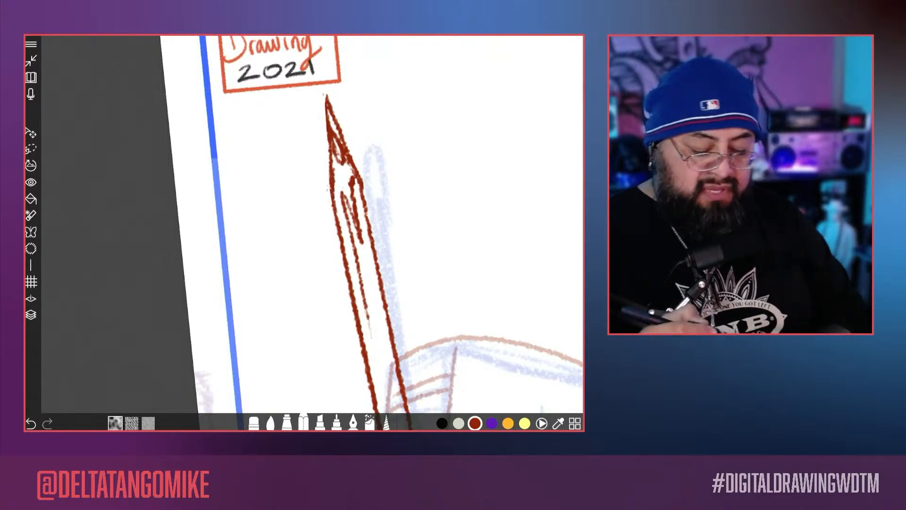
scroll(305, 189, "down", 5)
scroll(304, 212, "up", 3)
scroll(305, 213, "down", 4)
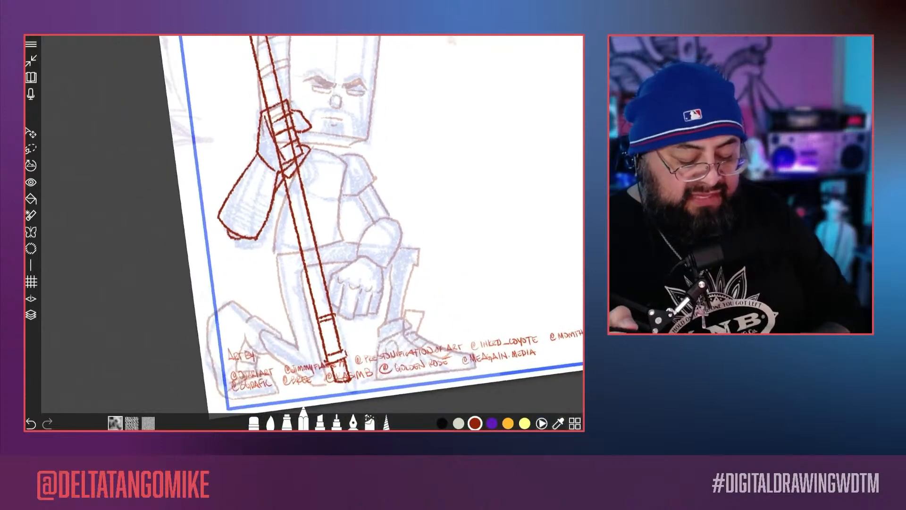
Step: Set the eraser size to 41.9 and erase the pencil shaft lines that cross the fingers of the raised hand
scroll(305, 213, "up", 8)
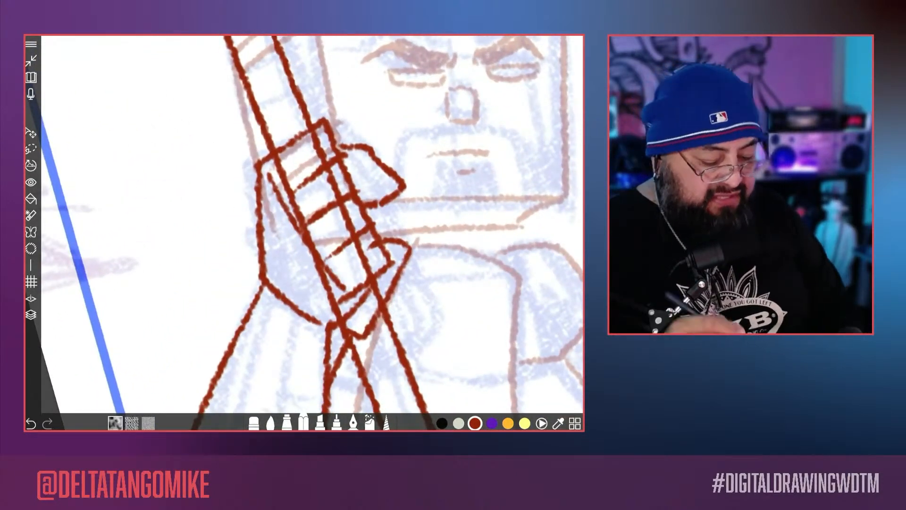
left_click(254, 423)
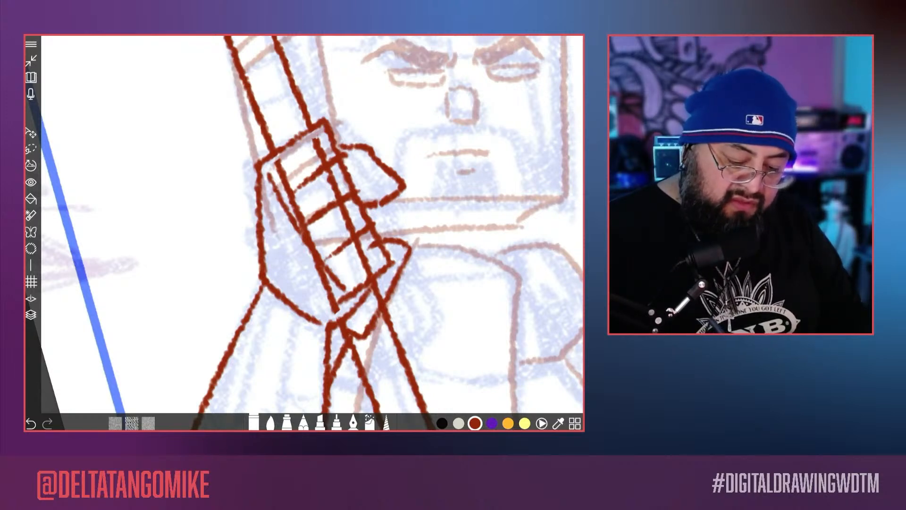
left_click(254, 422)
left_click_drag(279, 331, 293, 330)
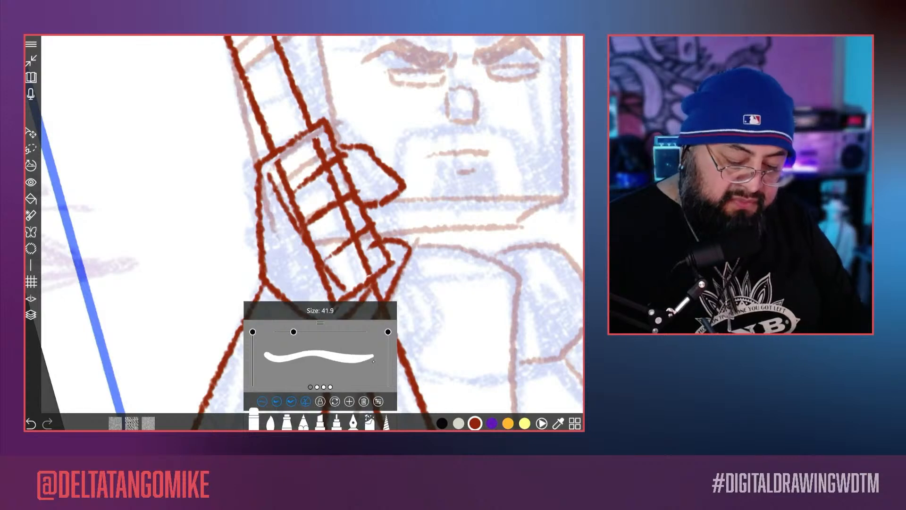
left_click_drag(333, 176, 335, 180)
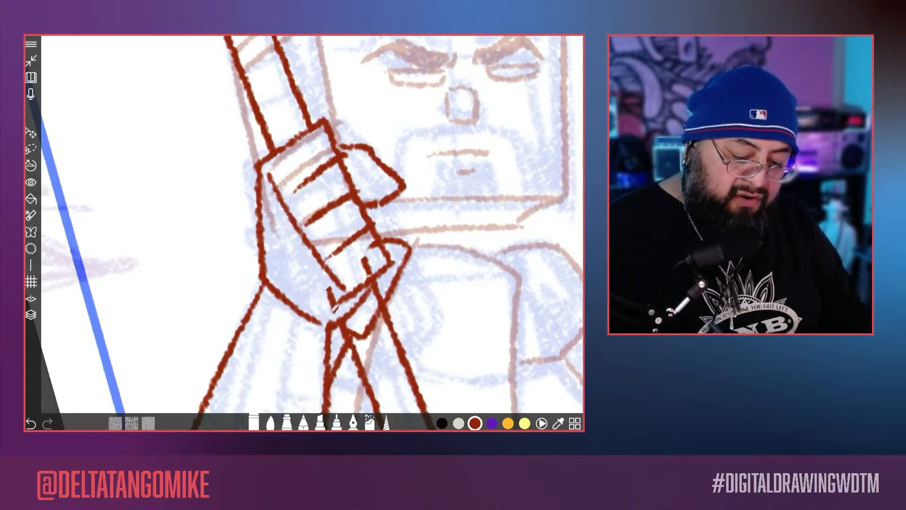
Step: Switch to Layer 15 and erase the faint body lines that show through the raised hand
scroll(305, 232, "down", 5)
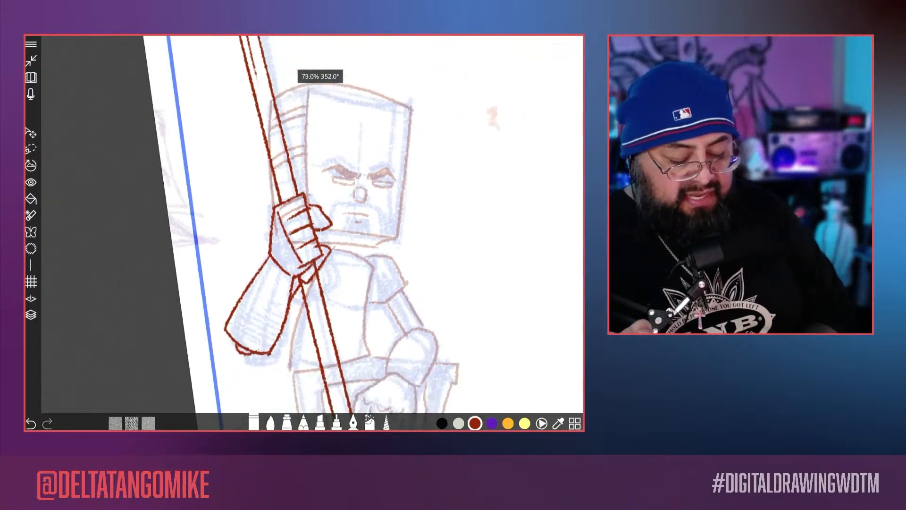
left_click(30, 314)
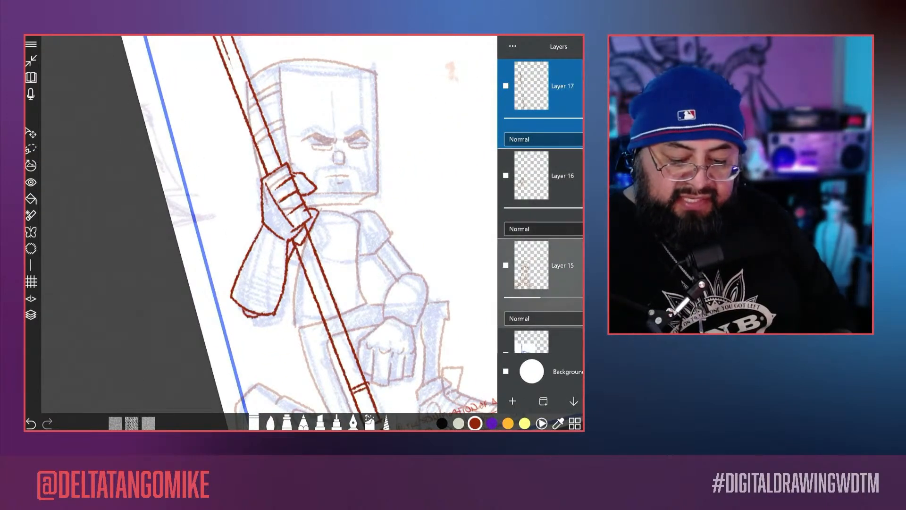
left_click(562, 267)
left_click(281, 269)
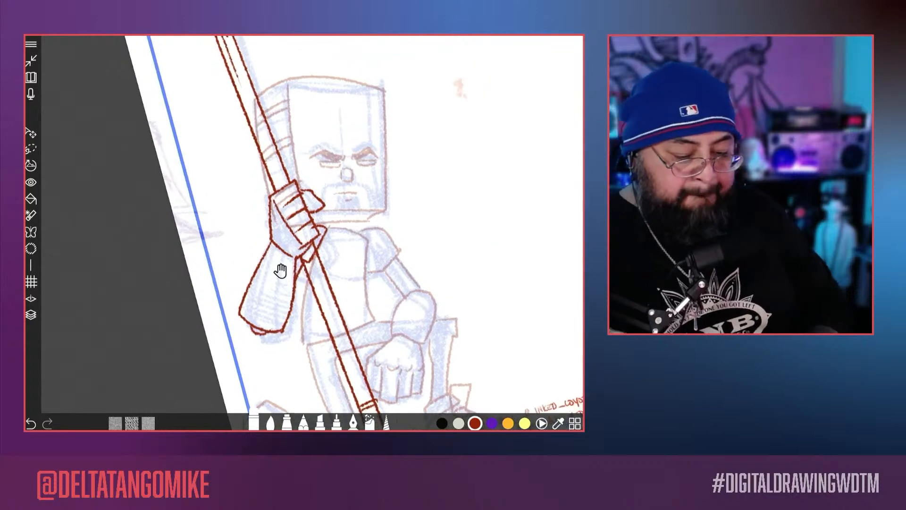
scroll(281, 269, "up", 5)
left_click_drag(326, 243, 324, 276)
left_click_drag(326, 243, 366, 258)
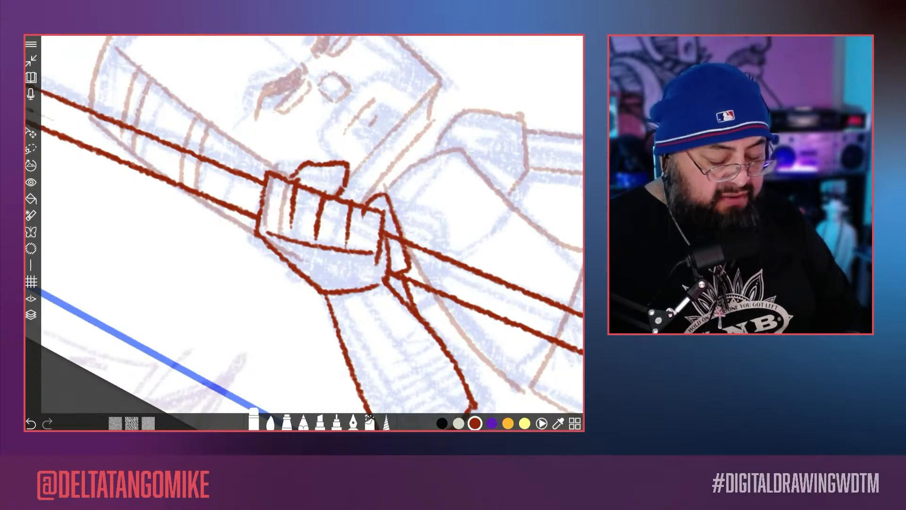
Step: Hide the blue sketch layer and erase the remaining faint head lines inside the raised hand
left_click(31, 315)
scroll(541, 236, "down", 3)
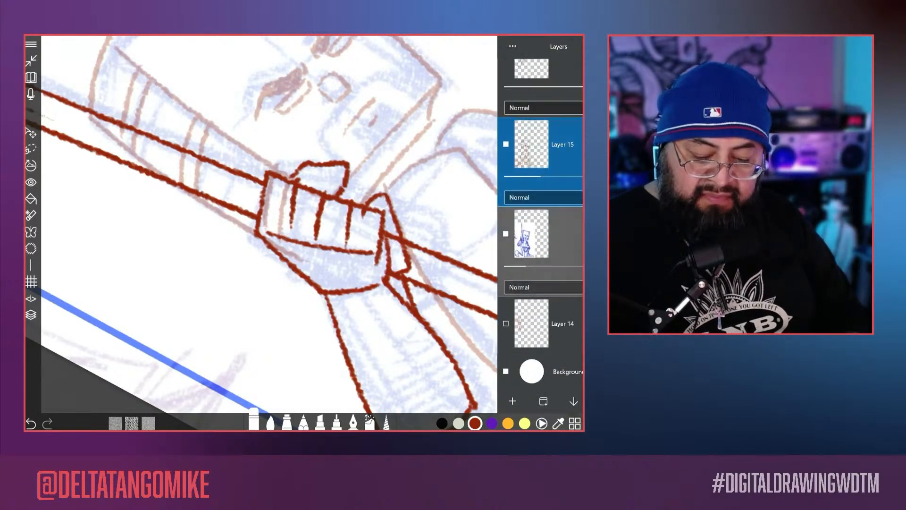
left_click(506, 233)
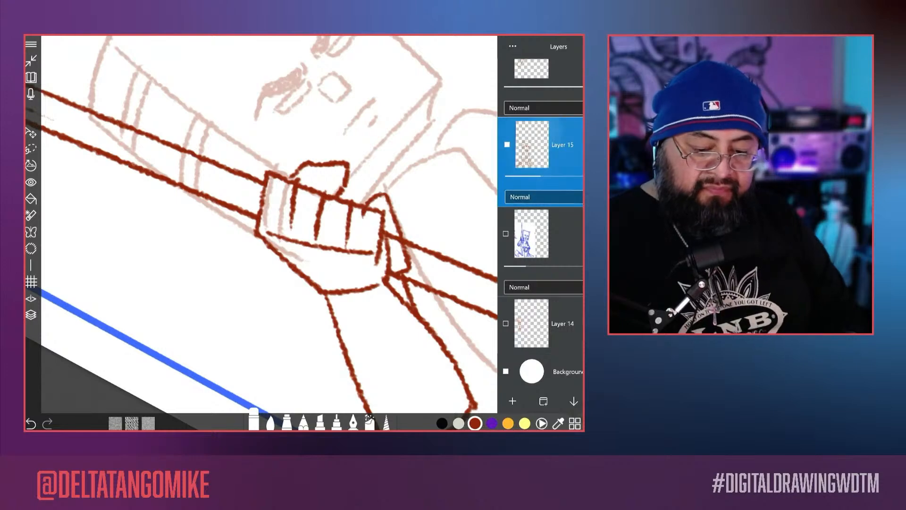
left_click_drag(208, 289, 234, 308)
scroll(231, 302, "up", 4)
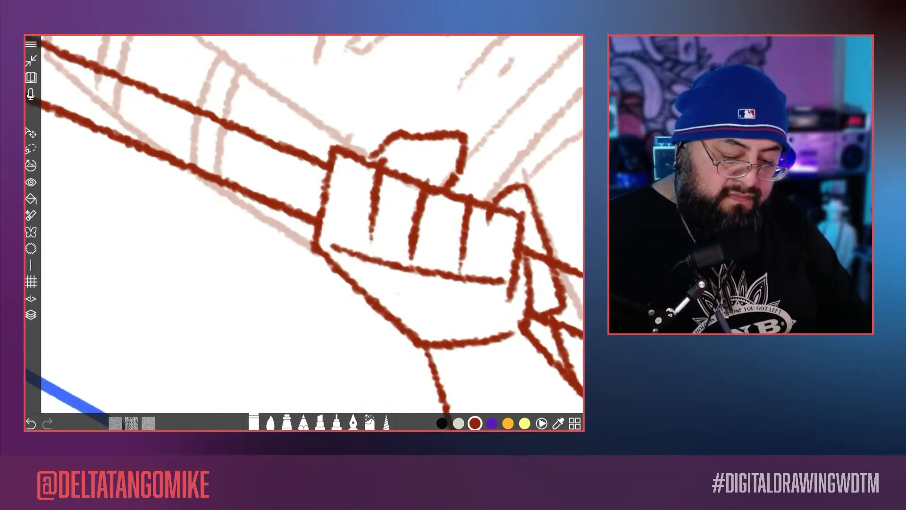
Step: Erase the faint head and body lines that run inside the giant pencil's shaft, from beside the head down to the credits
scroll(304, 231, "down", 4)
scroll(304, 231, "up", 1)
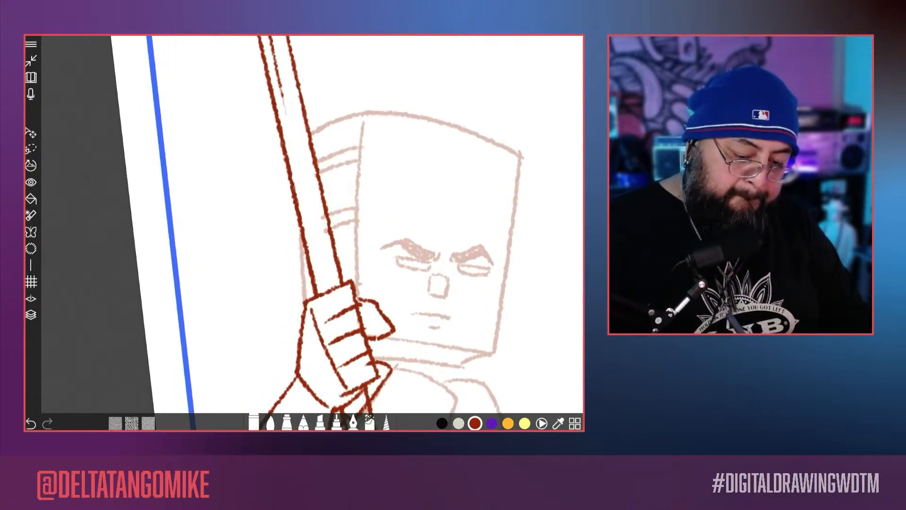
scroll(304, 231, "down", 5)
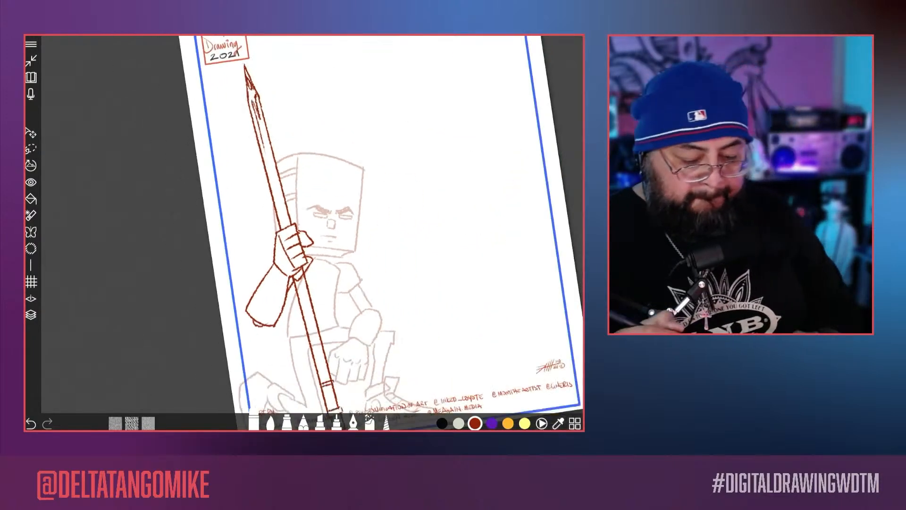
scroll(305, 231, "up", 3)
scroll(304, 231, "down", 3)
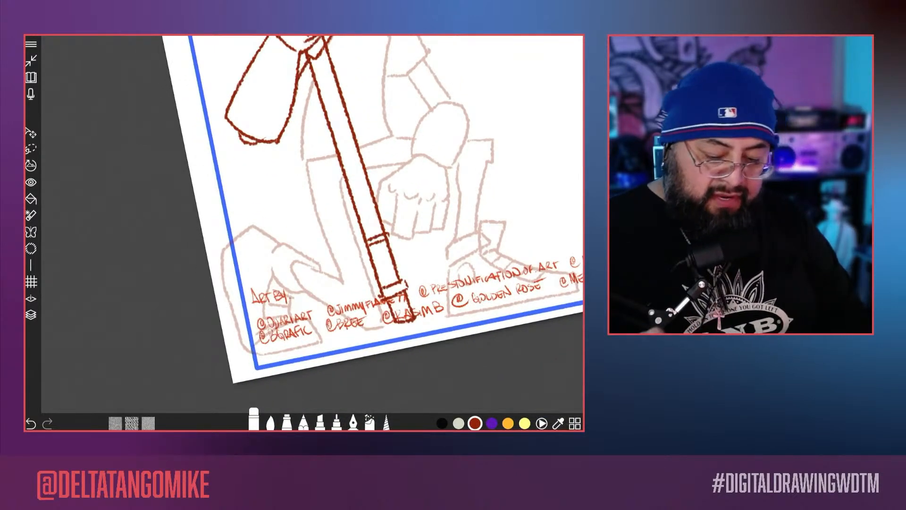
Step: Raise Layer 15 to full opacity so the traced body matches the arm and pencil lines
scroll(304, 231, "down", 5)
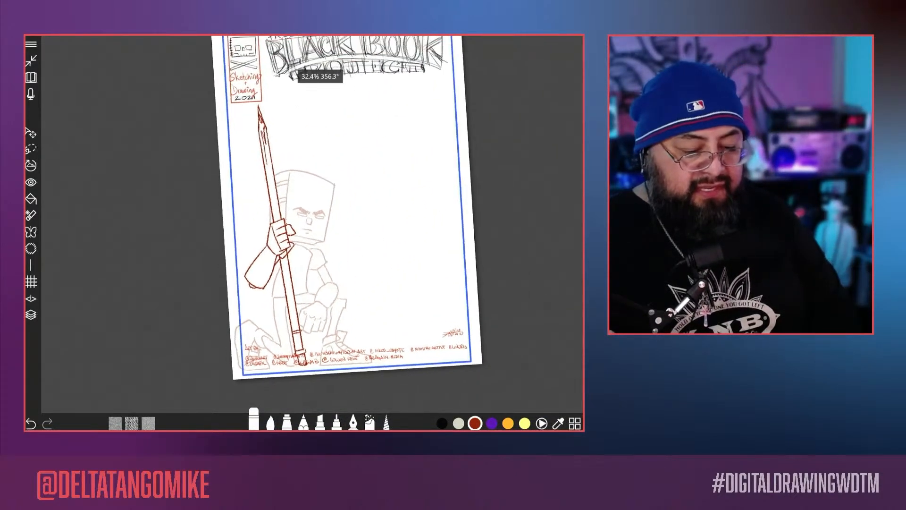
scroll(305, 231, "down", 1)
left_click(30, 315)
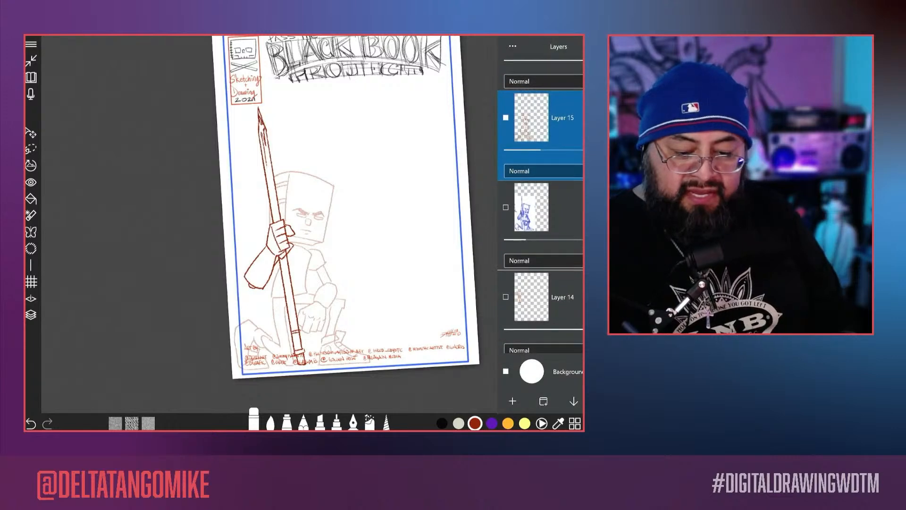
left_click_drag(526, 150, 583, 150)
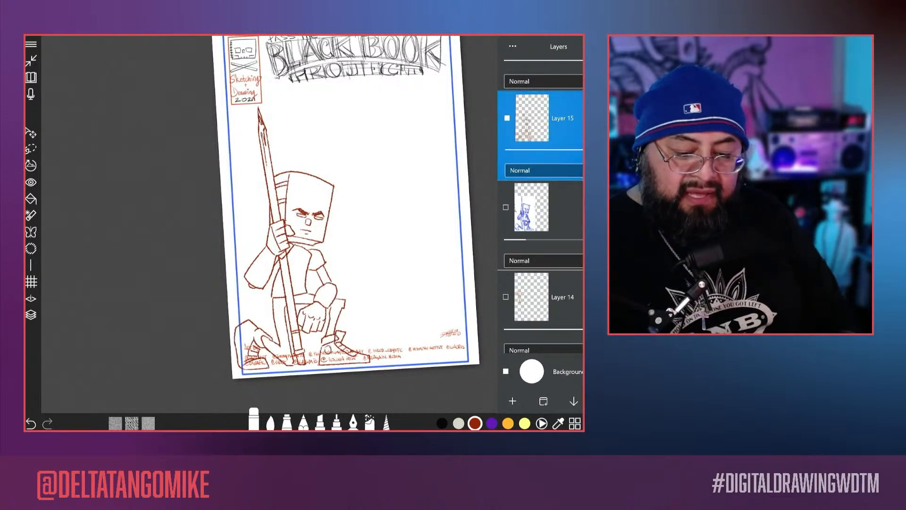
Step: Merge Layer 17 down into Layer 16, and merge that down into Layer 15
scroll(540, 206, "up", 4)
left_click(540, 90)
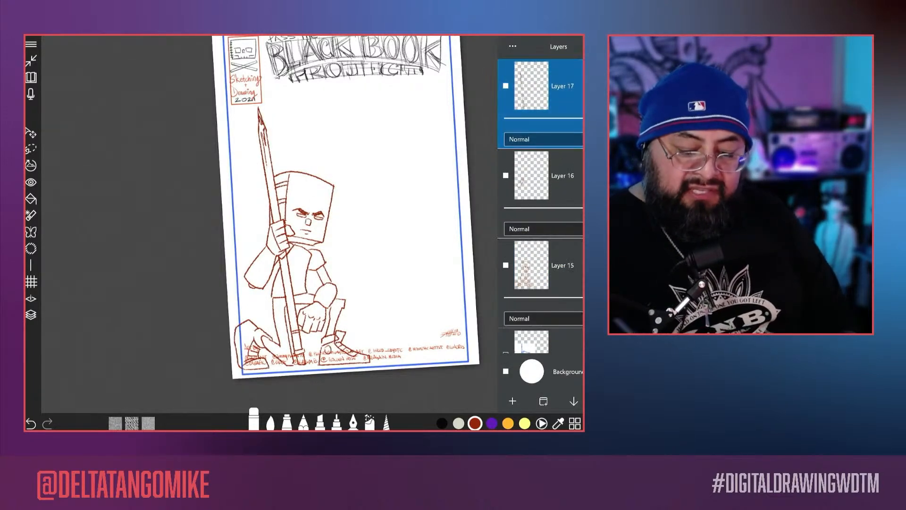
left_click(574, 402)
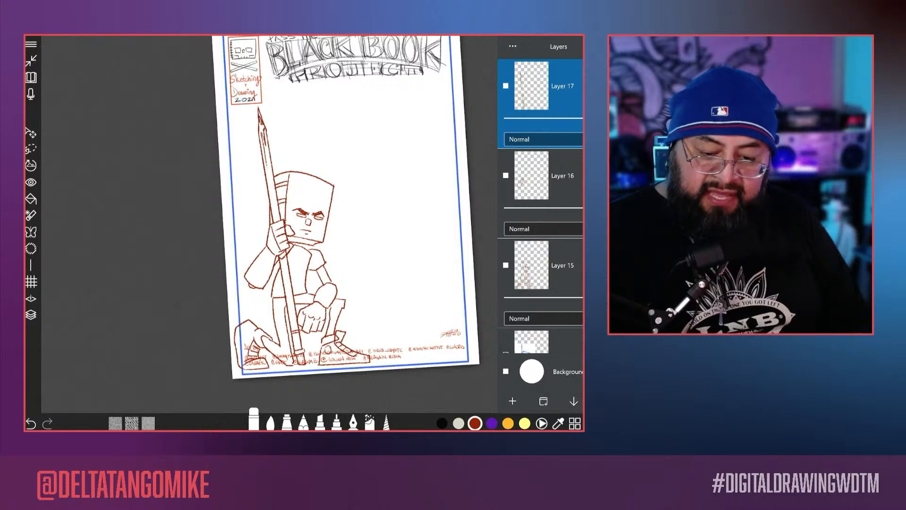
left_click(573, 401)
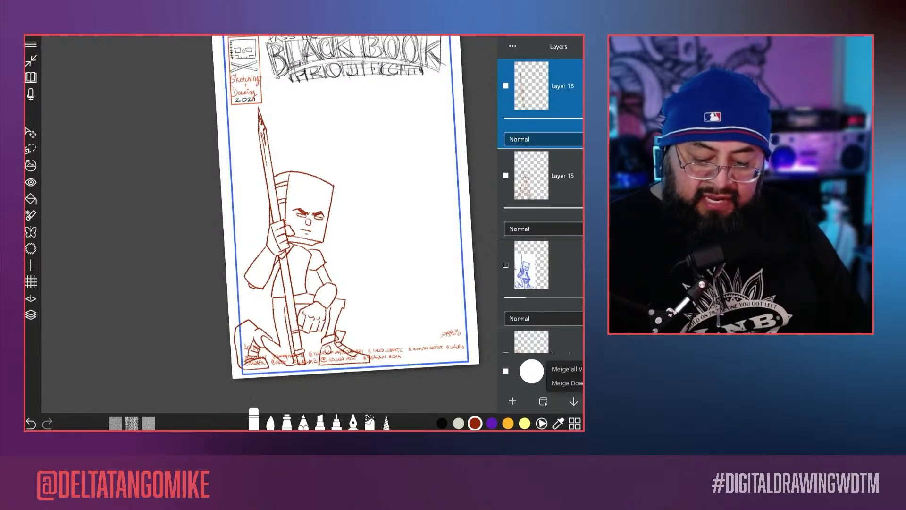
left_click(567, 383)
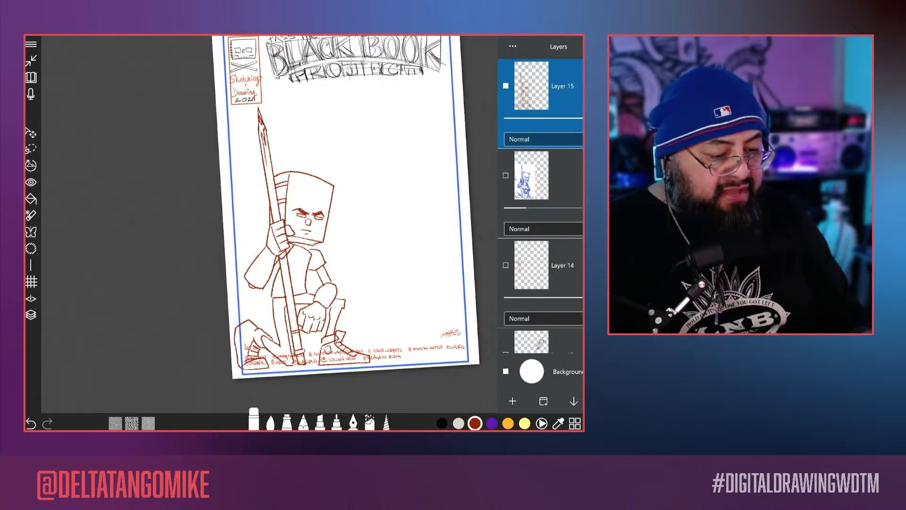
Step: Scale the merged kneeling character to less than half size and place it above the credits, just left of the signature
left_click(30, 132)
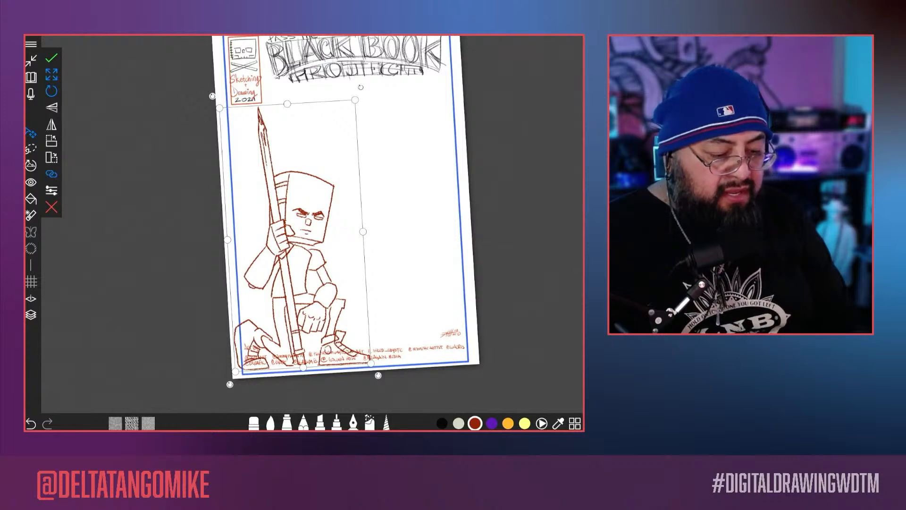
left_click_drag(372, 363, 315, 269)
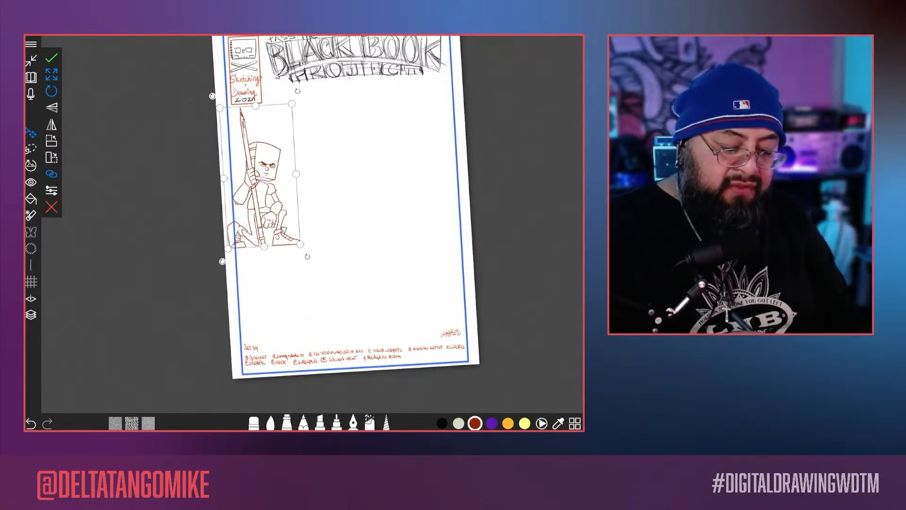
left_click_drag(266, 189, 390, 277)
left_click_drag(422, 203, 411, 225)
left_click(51, 58)
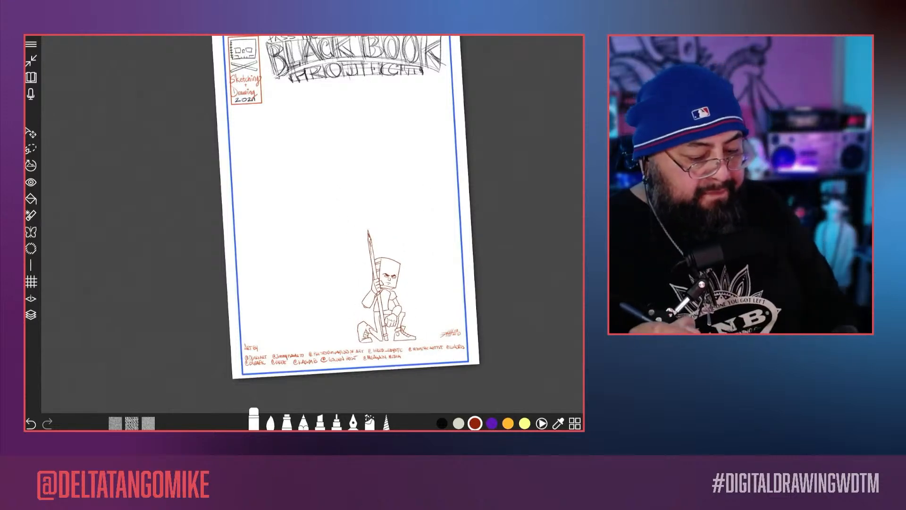
Step: Show the hidden character sketches on the upper Layer 14 and on both Layer 13 layers
left_click(31, 315)
left_click(538, 178)
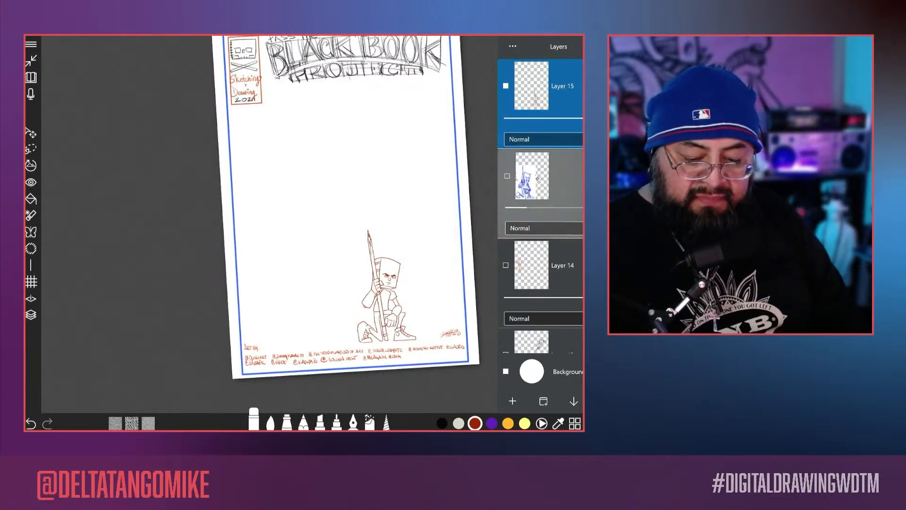
left_click_drag(537, 178, 536, 89)
left_click(505, 123)
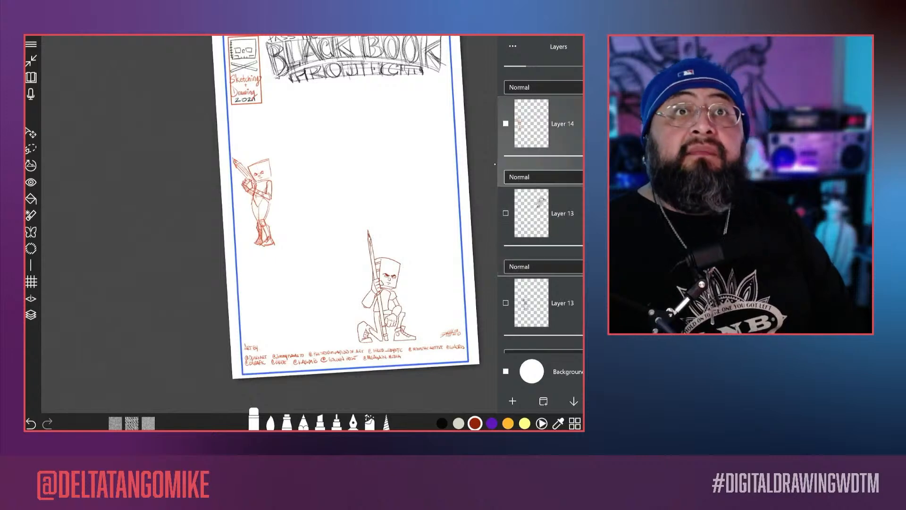
left_click(505, 213)
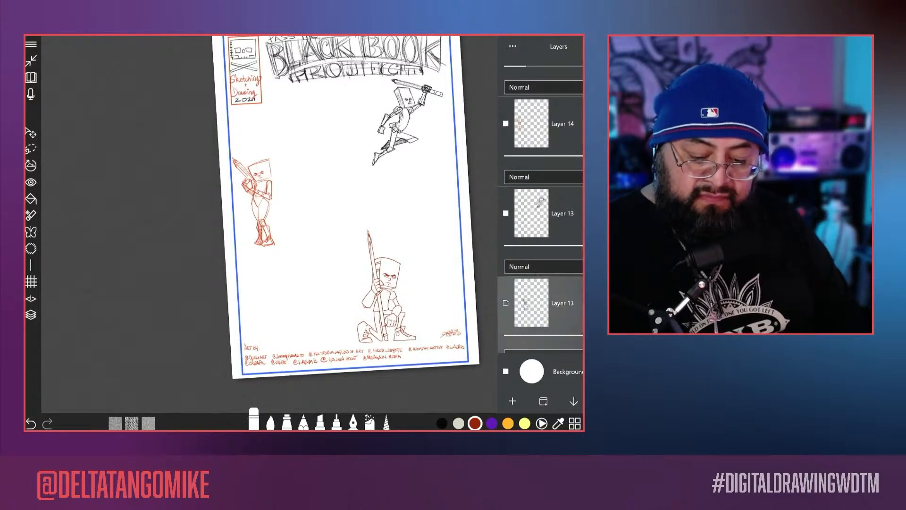
left_click(506, 303)
Step: Show the red character sketches on Layer 8, Layer 10 and Layer 11
left_click_drag(530, 311, 530, 156)
left_click(507, 238)
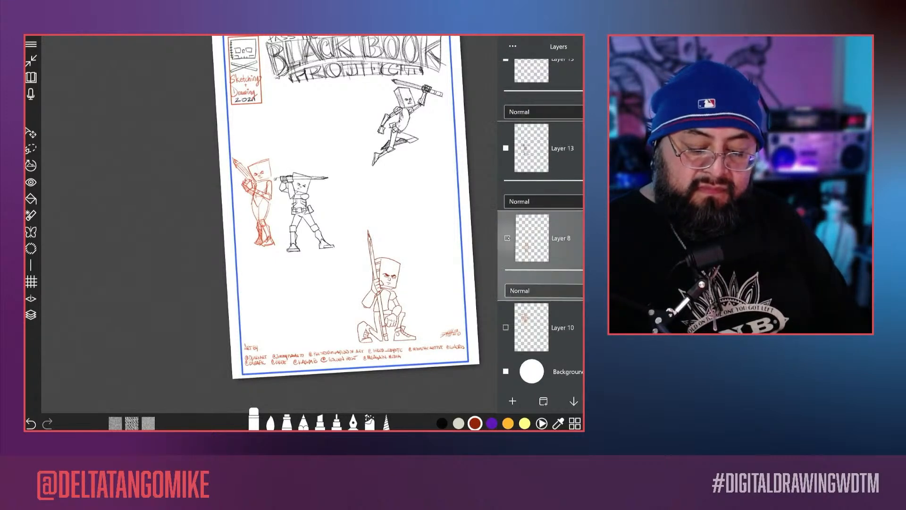
left_click(506, 238)
left_click_drag(532, 319, 532, 172)
left_click(506, 167)
left_click_drag(529, 259, 529, 159)
left_click(506, 156)
Step: Show the character sketches on Layer 12, the lower Layer 14 and Layer 5
left_click_drag(532, 239, 535, 165)
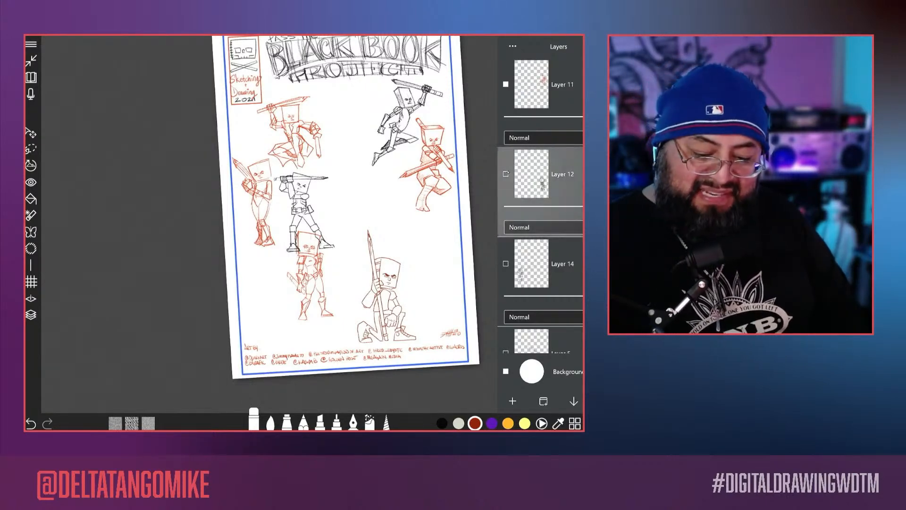
left_click(506, 173)
left_click_drag(528, 264, 529, 182)
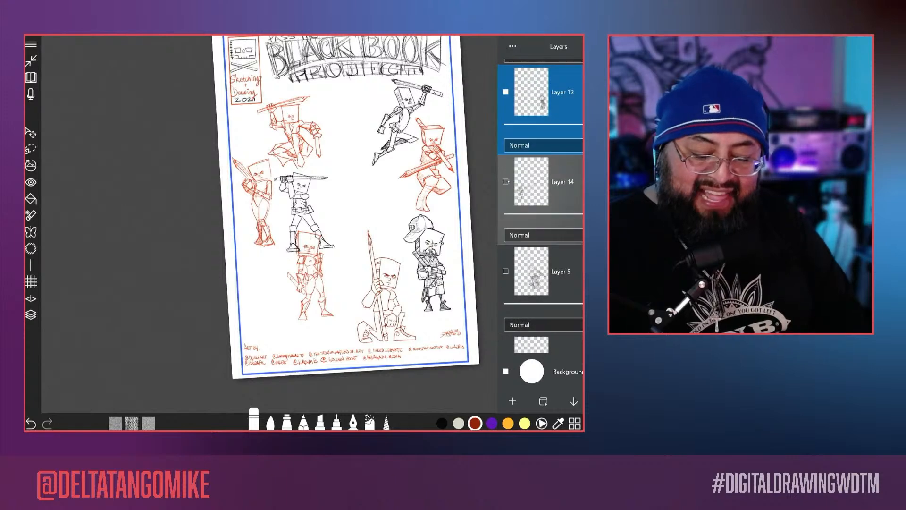
left_click(506, 181)
left_click_drag(529, 271, 529, 165)
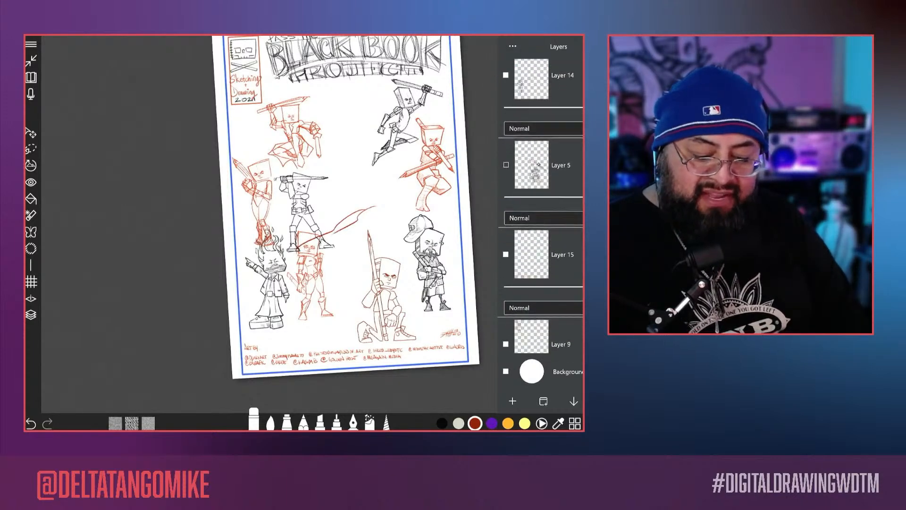
left_click(506, 165)
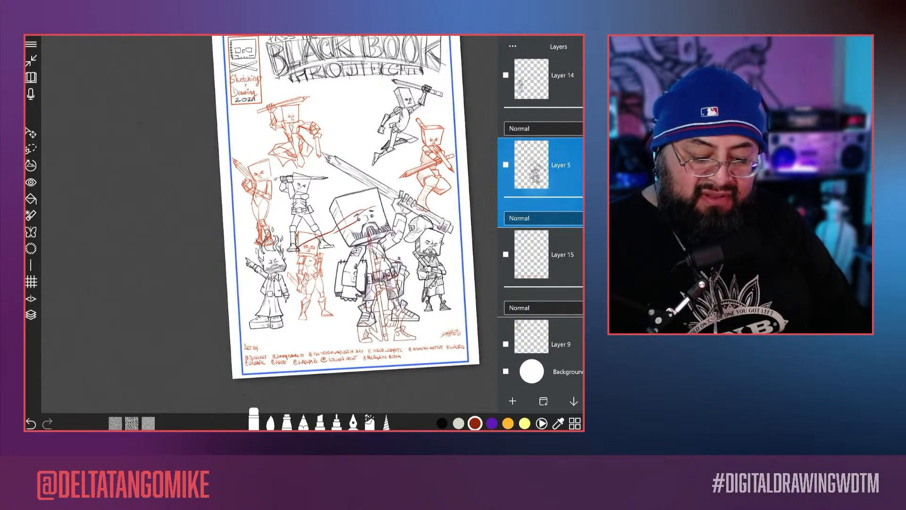
left_click_drag(530, 271, 530, 178)
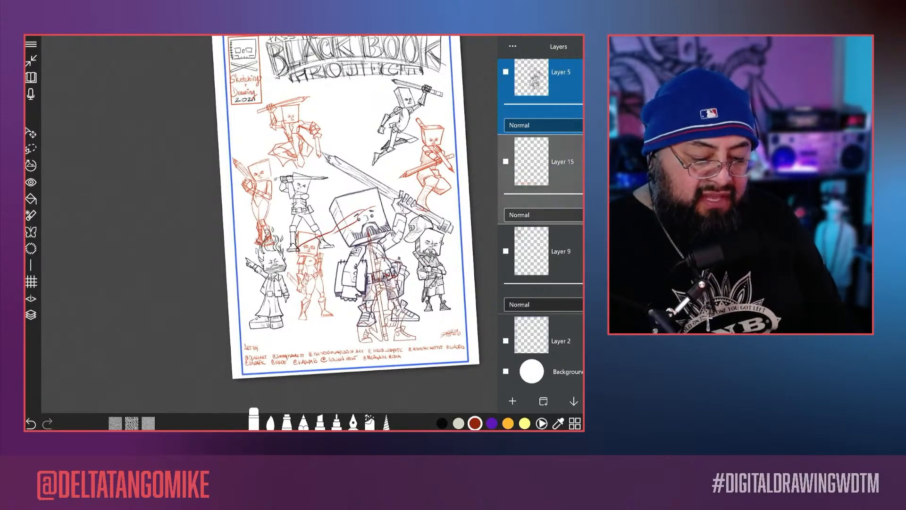
Step: Check Layer 5 and the lower Layer 14, and erase the stray red strokes across the large bearded character's face from Layer 14
scroll(304, 224, "up", 6)
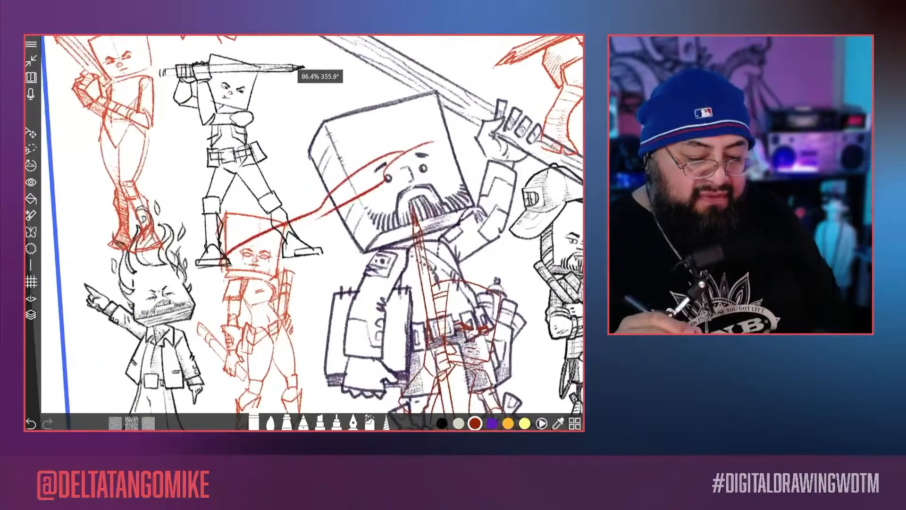
left_click(30, 314)
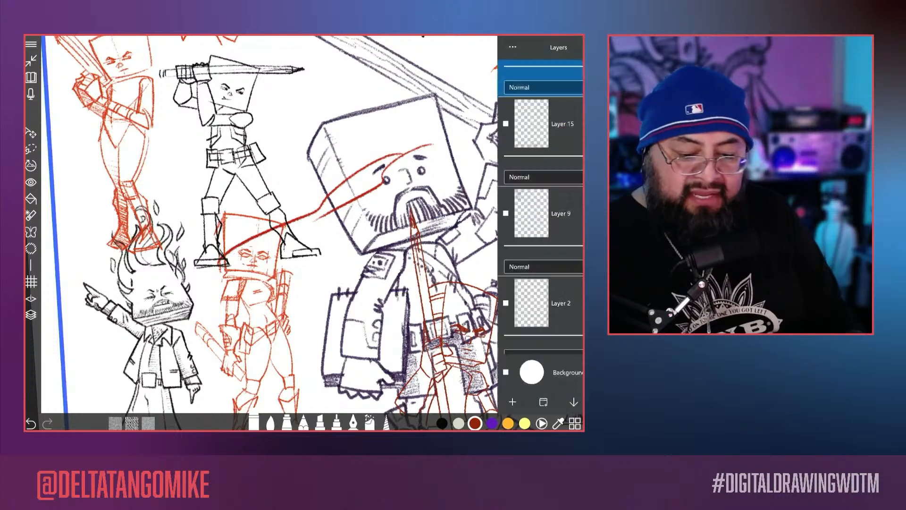
scroll(541, 141, "up", 2)
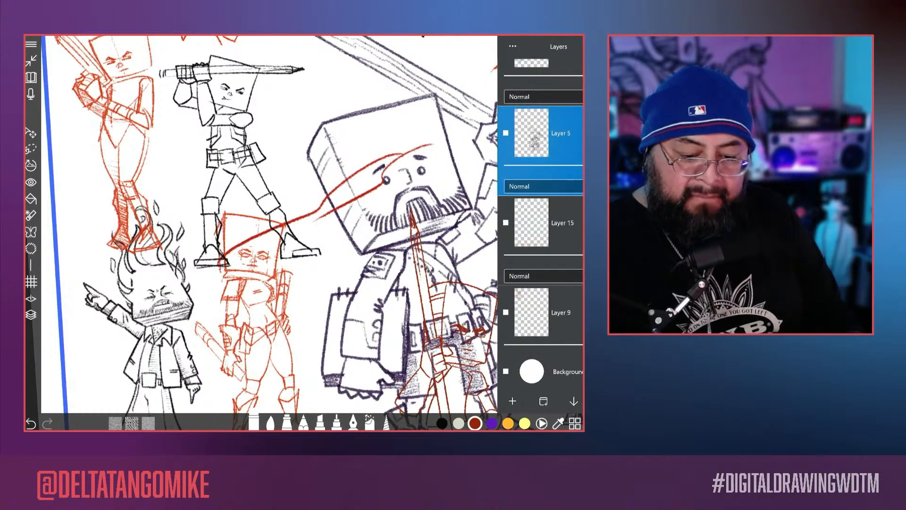
left_click(506, 133)
left_click(506, 133)
scroll(541, 142, "up", 2)
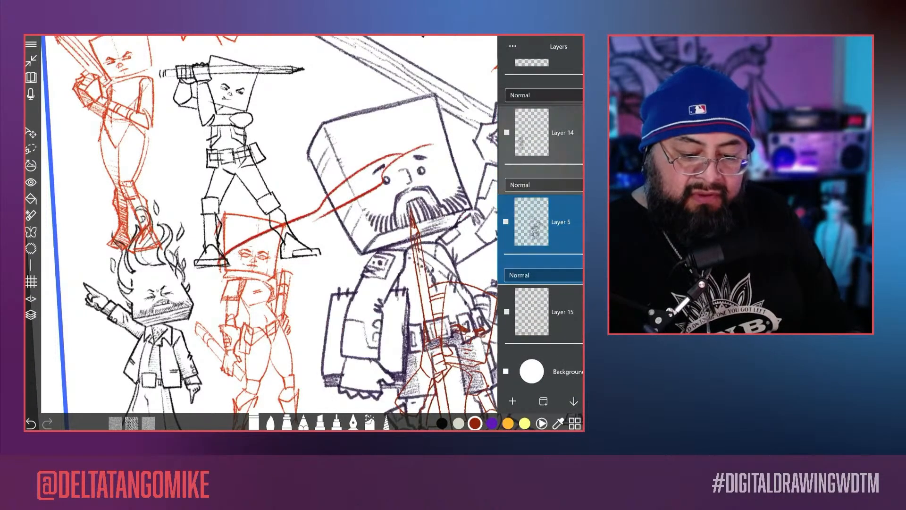
left_click(506, 132)
left_click(506, 132)
left_click(549, 172)
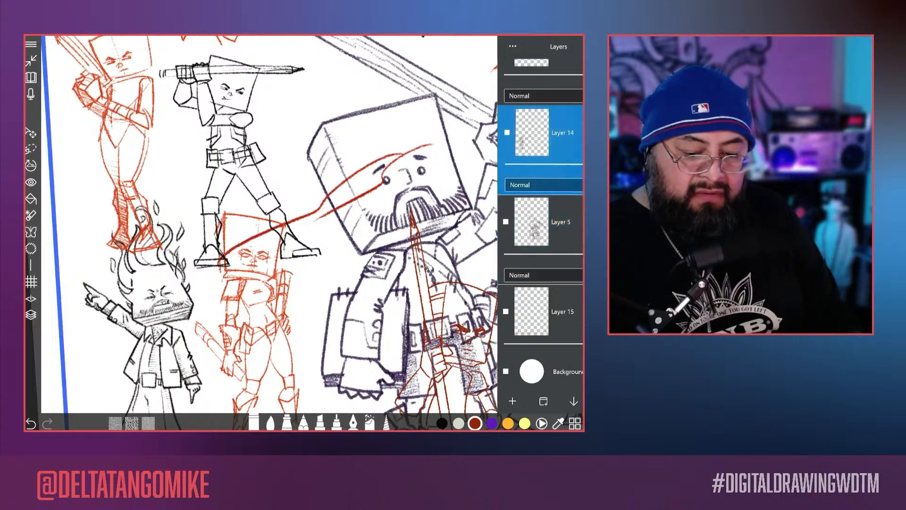
left_click(30, 315)
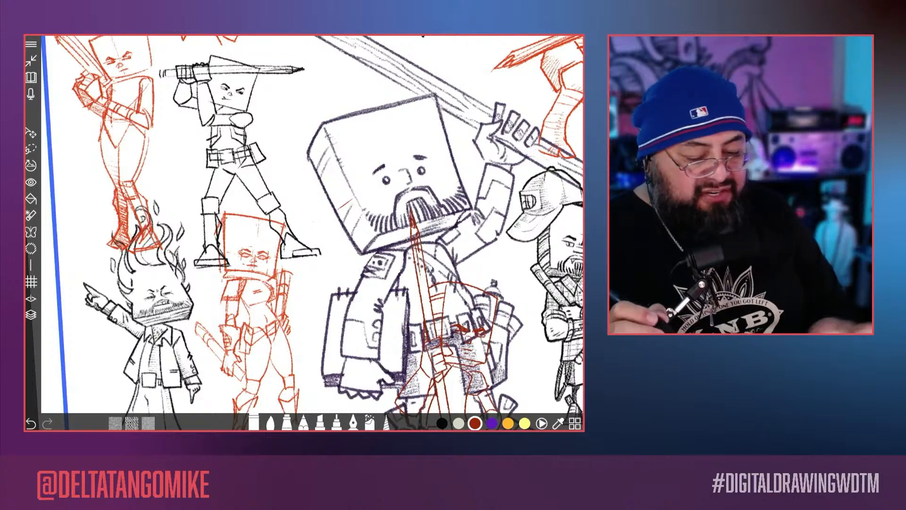
Step: Move the large bearded character on Layer 5 slightly left and down, keeping its feet above the credits
scroll(305, 226, "down", 5)
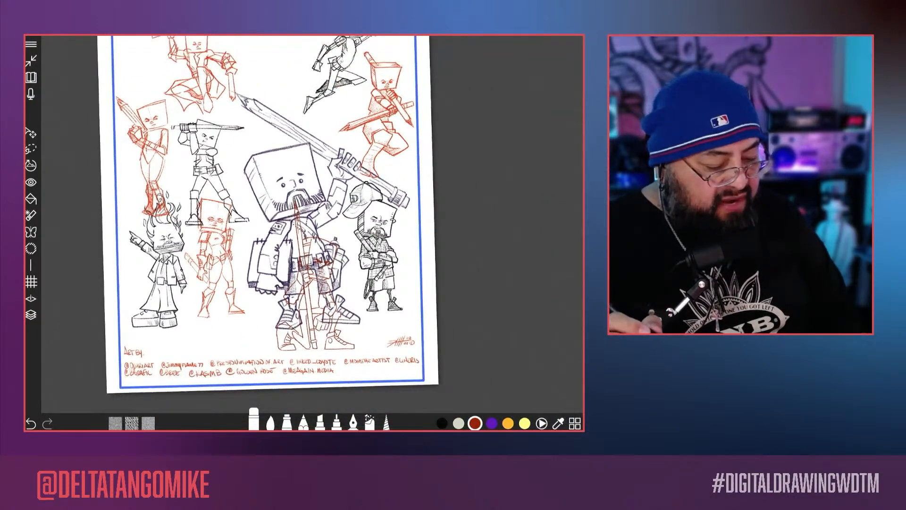
left_click(31, 315)
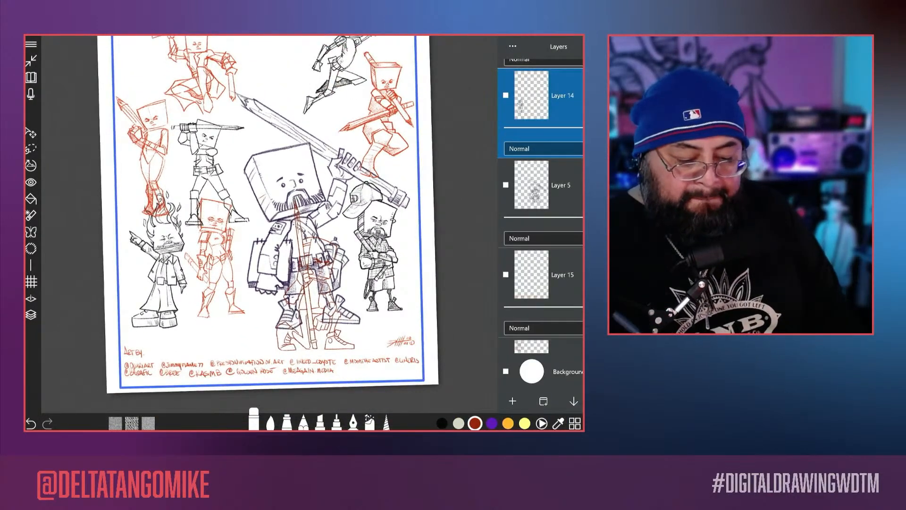
scroll(540, 206, "up", 5)
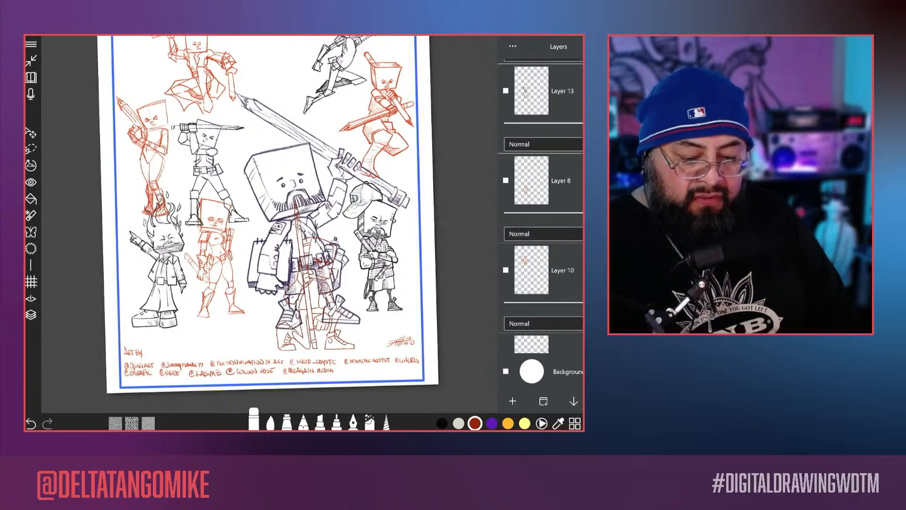
scroll(541, 206, "down", 8)
scroll(540, 205, "up", 2)
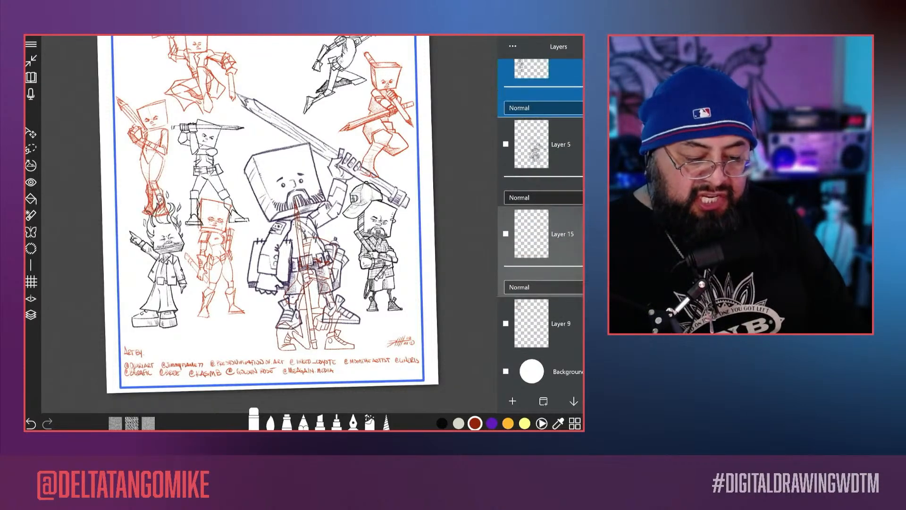
left_click(536, 180)
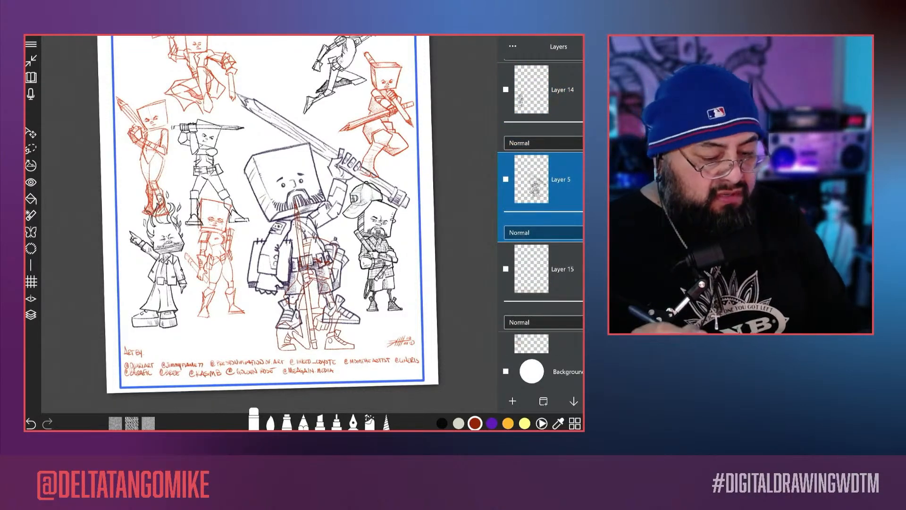
left_click(31, 132)
left_click_drag(352, 299, 333, 310)
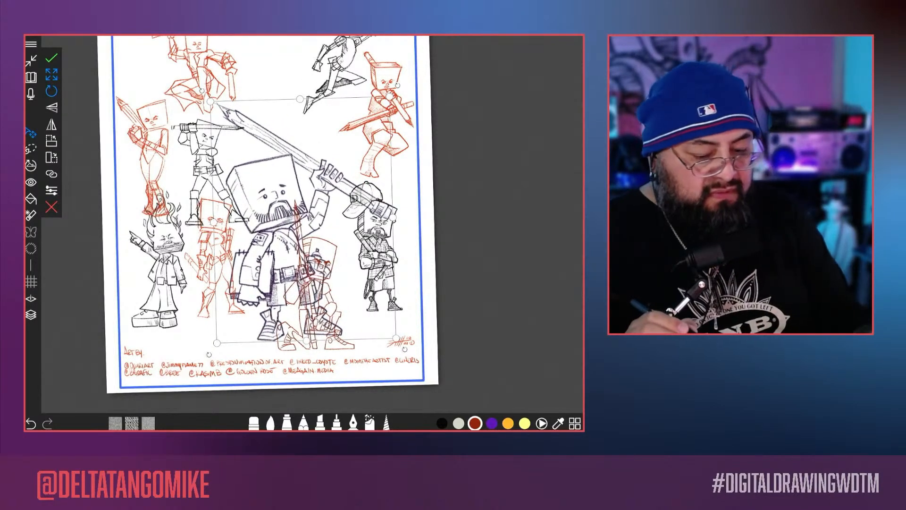
left_click(52, 58)
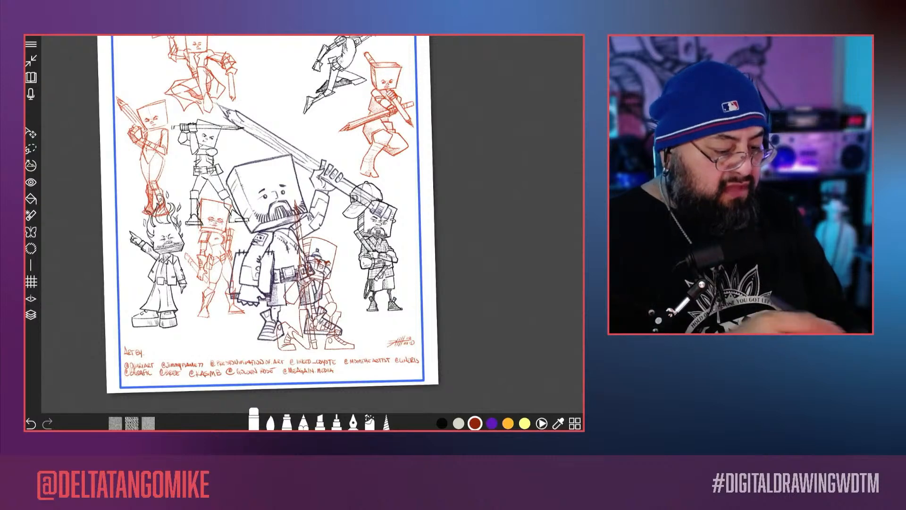
Step: Move the dark red kneeling character on Layer 15 up and right, between the large bearded character and the capped one
left_click(31, 315)
scroll(541, 208, "down", 5)
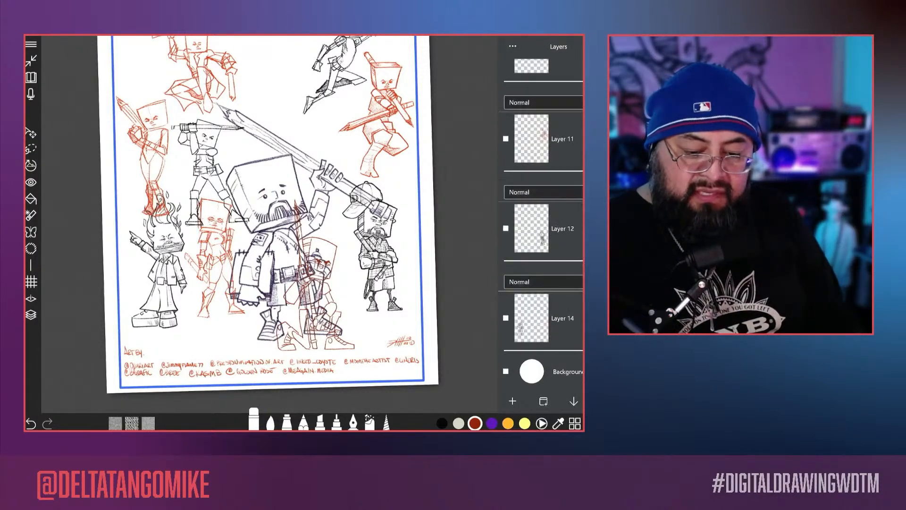
scroll(541, 207, "down", 5)
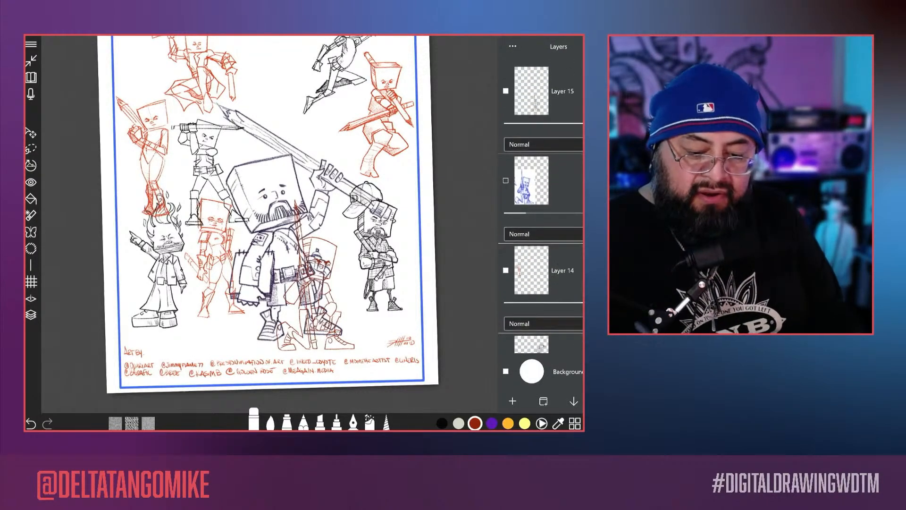
left_click(541, 89)
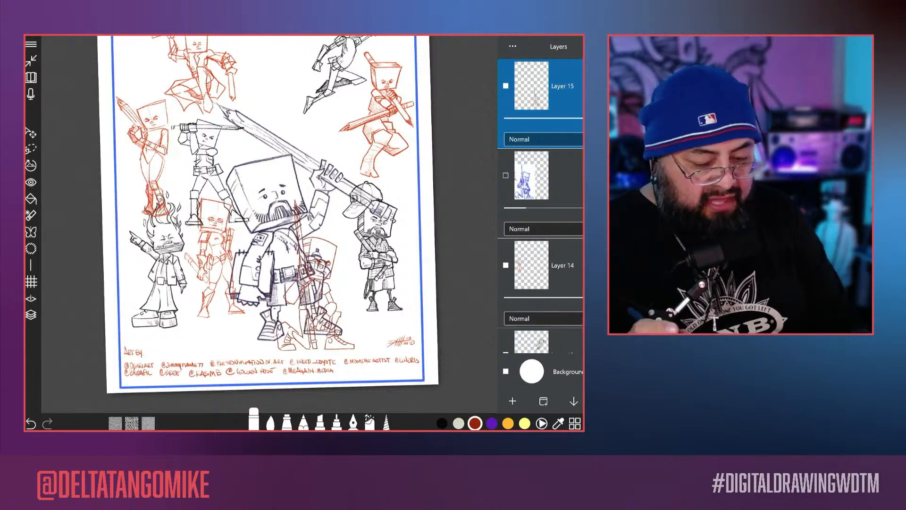
left_click(32, 133)
left_click_drag(314, 275, 348, 251)
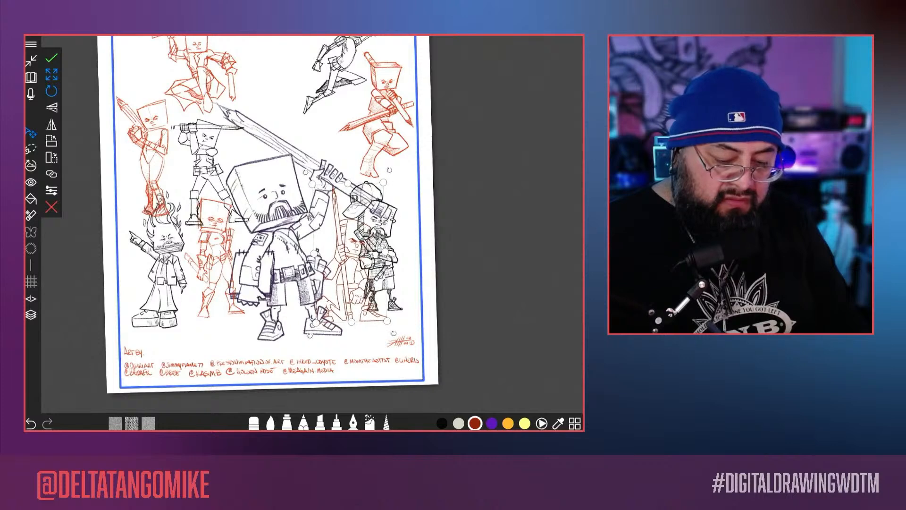
left_click(52, 58)
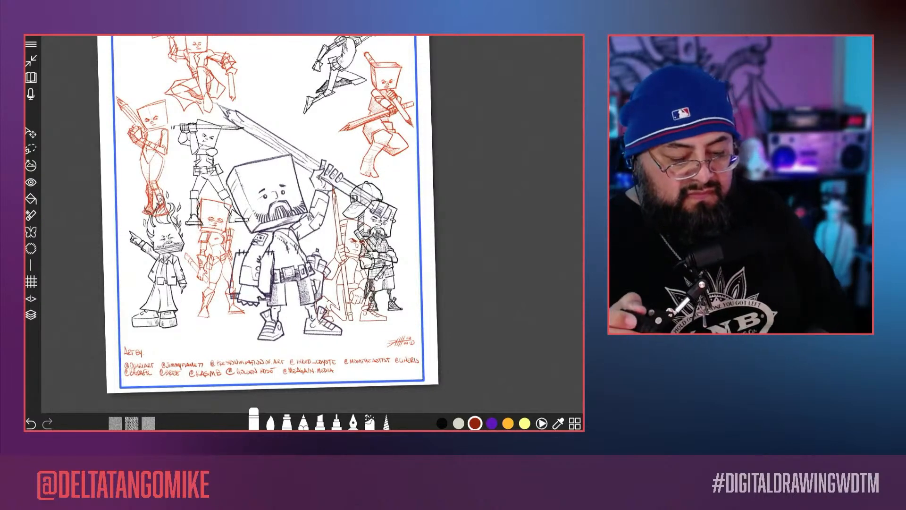
Step: Move the capped character on Layer 12 slightly right, toward the blue border, to make room for the kneeling character
scroll(307, 265, "up", 1)
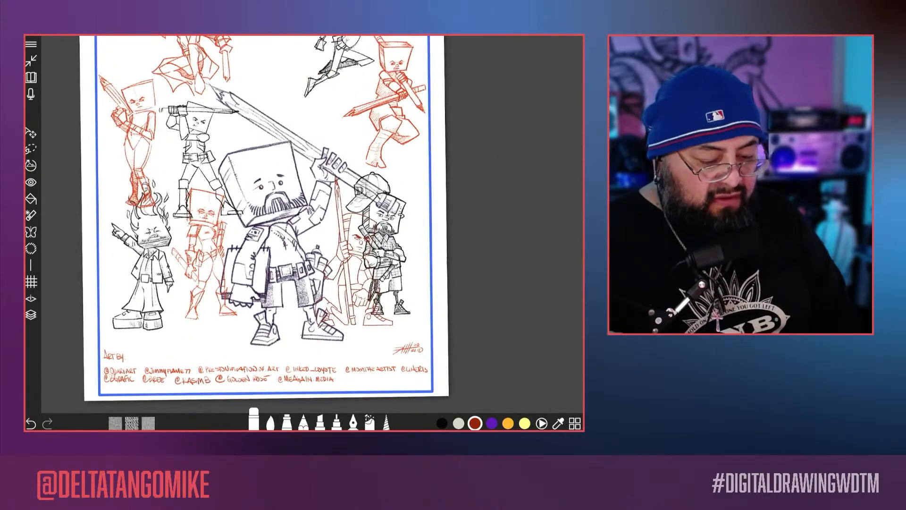
left_click(31, 315)
scroll(540, 203, "down", 5)
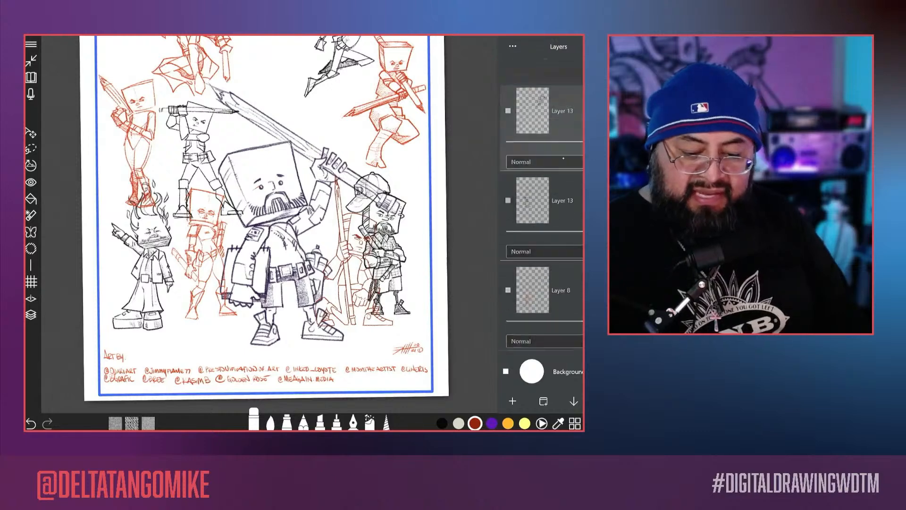
scroll(543, 210, "down", 6)
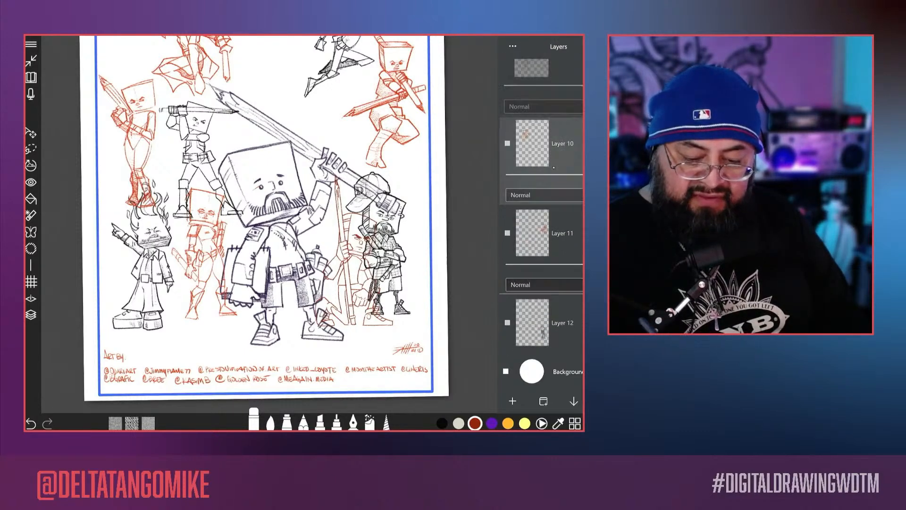
left_click(529, 210)
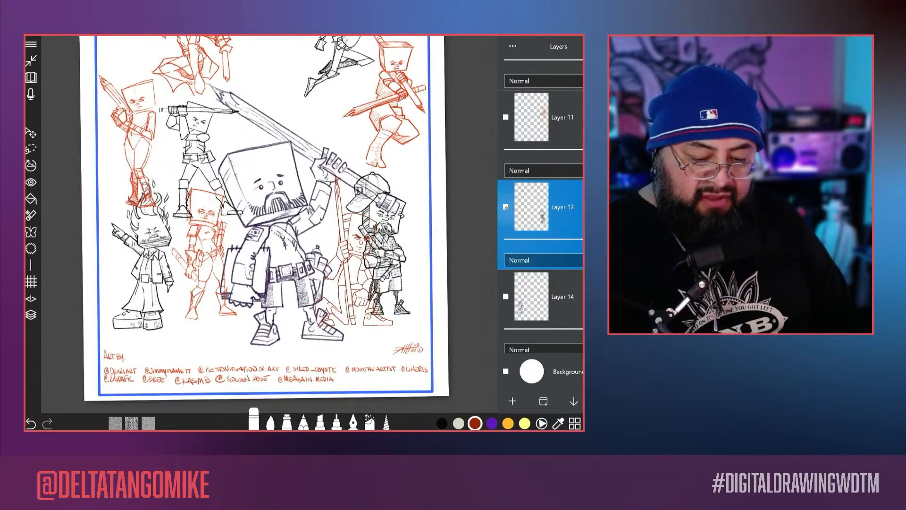
left_click(31, 133)
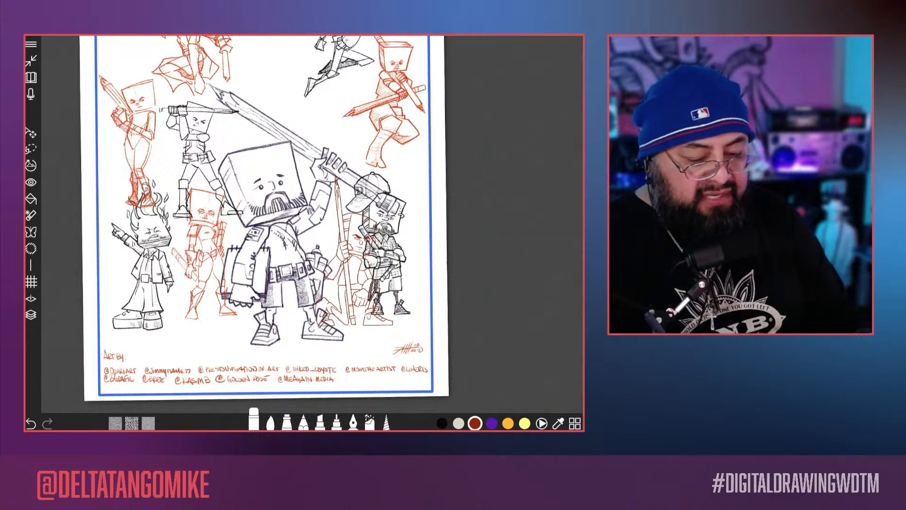
left_click_drag(378, 244, 389, 245)
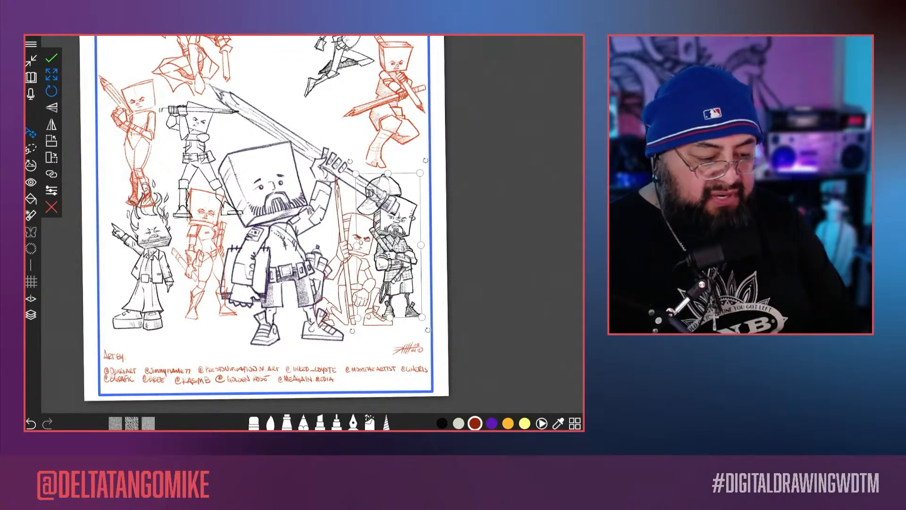
left_click(52, 58)
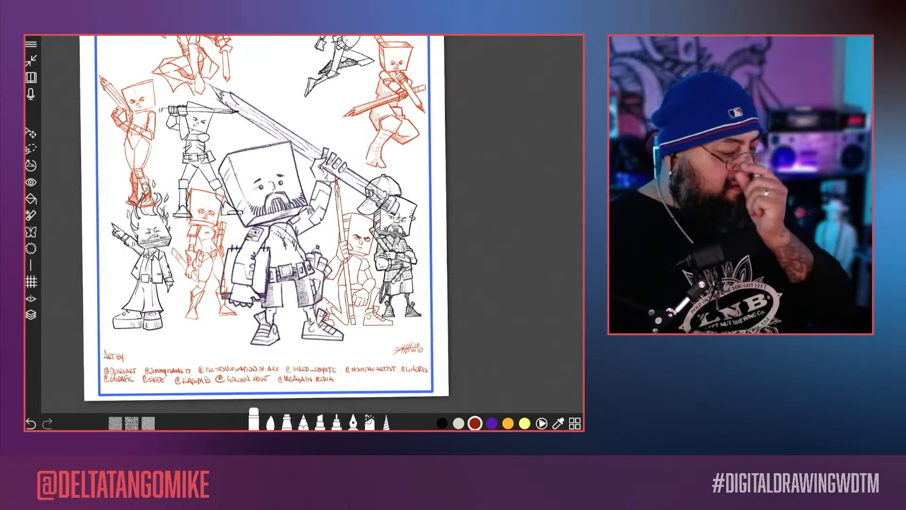
Step: Review the arrangement of the characters, title and credits across the whole cover
left_click_drag(272, 184, 263, 309)
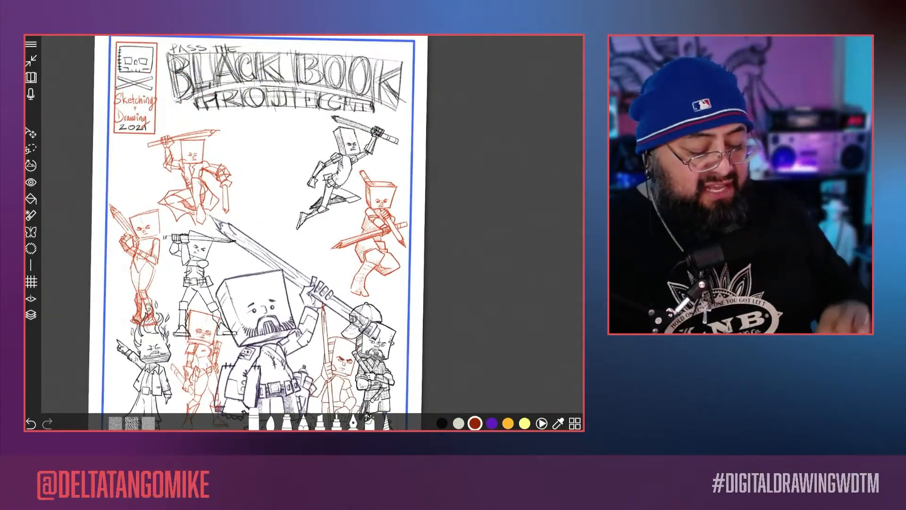
scroll(260, 226, "down", 3)
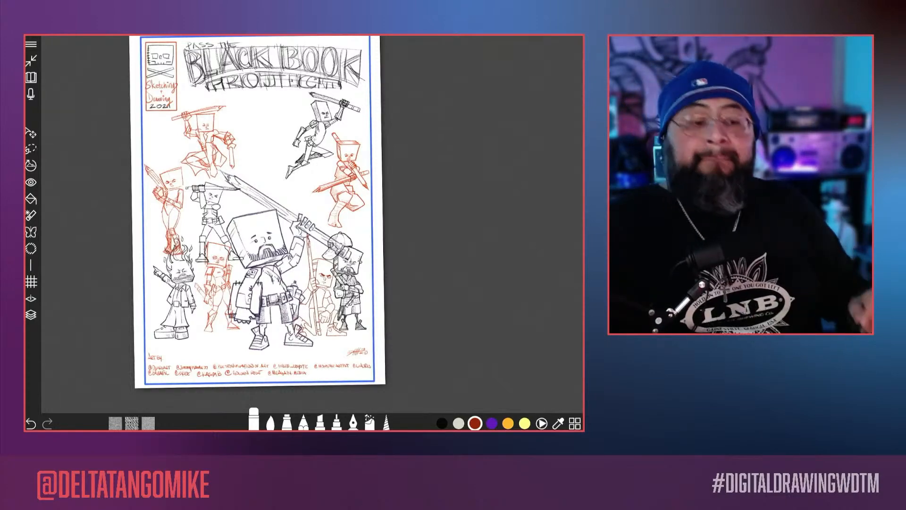
scroll(191, 307, "up", 10)
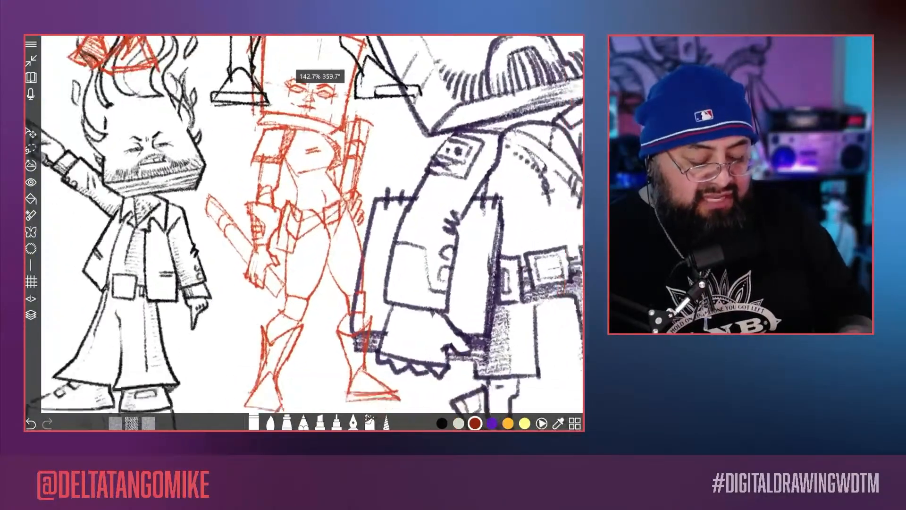
scroll(175, 314, "down", 2)
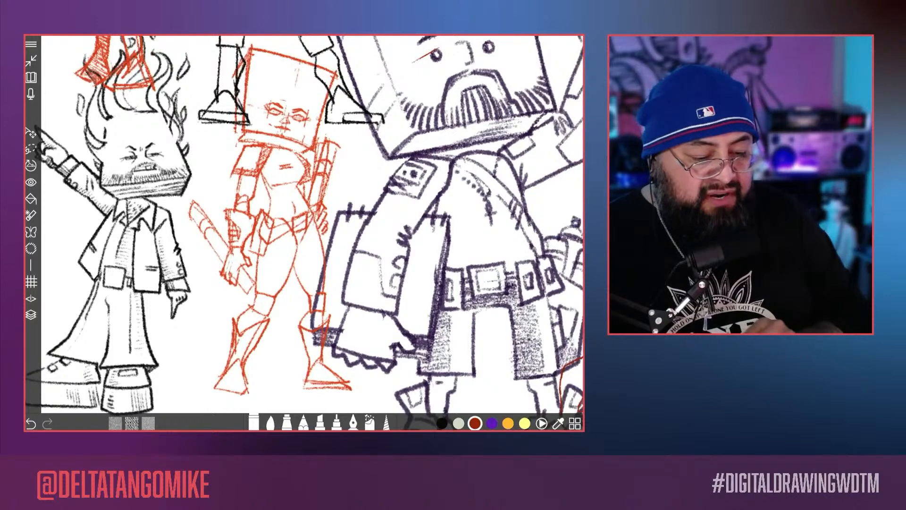
scroll(305, 227, "down", 10)
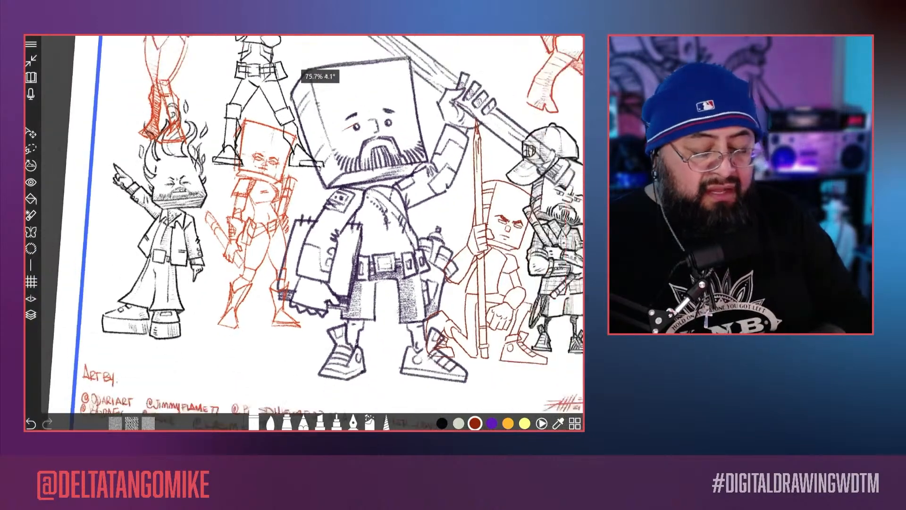
scroll(302, 227, "up", 1)
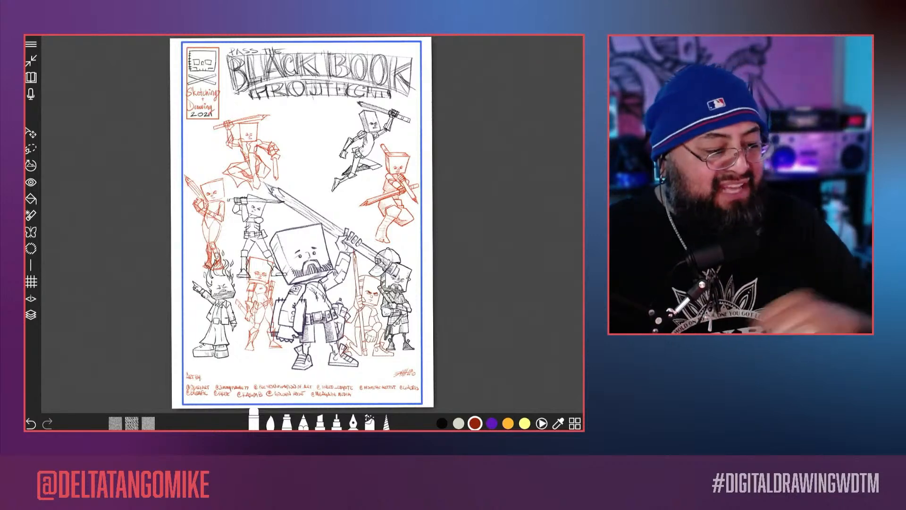
left_click(31, 44)
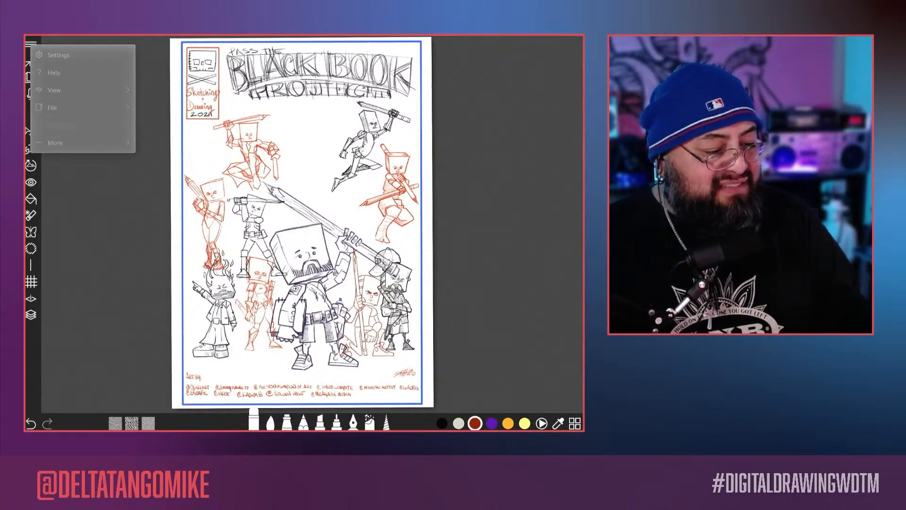
left_click(52, 108)
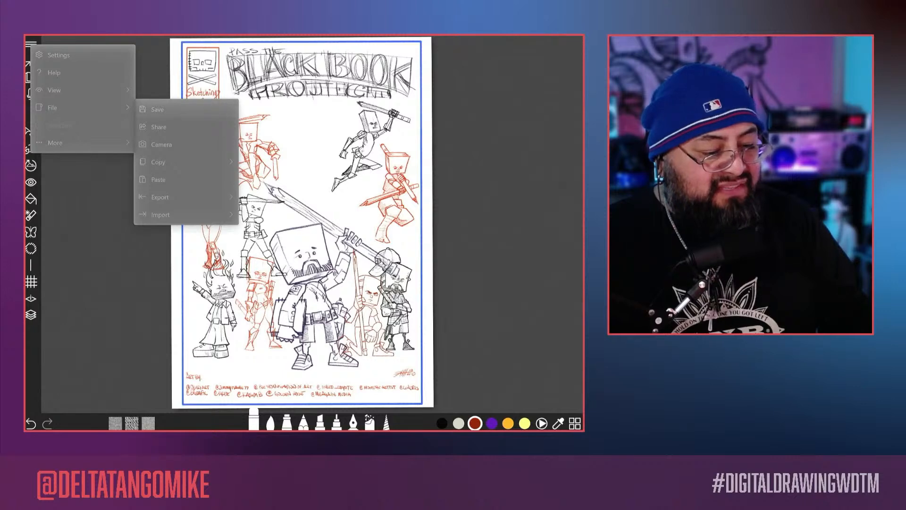
key("Escape")
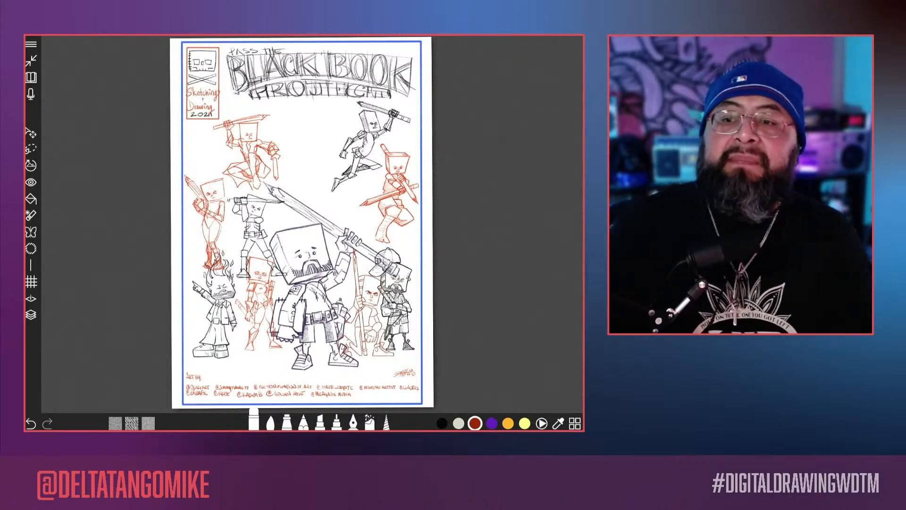